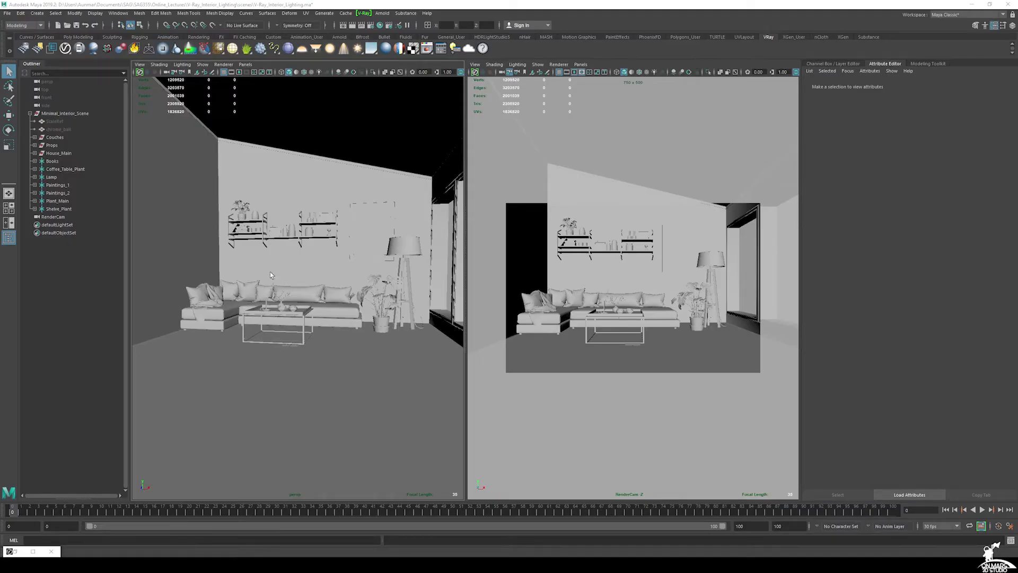
Examine the living room's furniture, walls and open sides from several angles in the perspective view.
middle_click_drag(263, 278, 280, 277, "alt")
left_click_drag(279, 277, 302, 274, "alt")
middle_click_drag(302, 273, 288, 271, "alt")
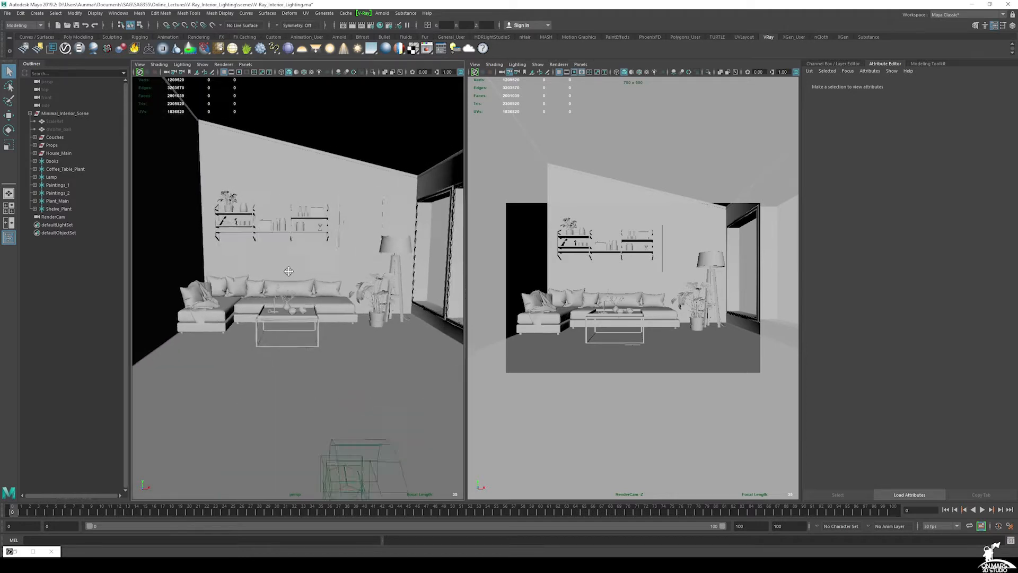
mouse_move(289, 271)
right_mouse_down("alt")
mouse_move(291, 254)
mouse_move(287, 282)
mouse_move(284, 275)
right_mouse_up("alt")
middle_click_drag(284, 274, 323, 285, "alt")
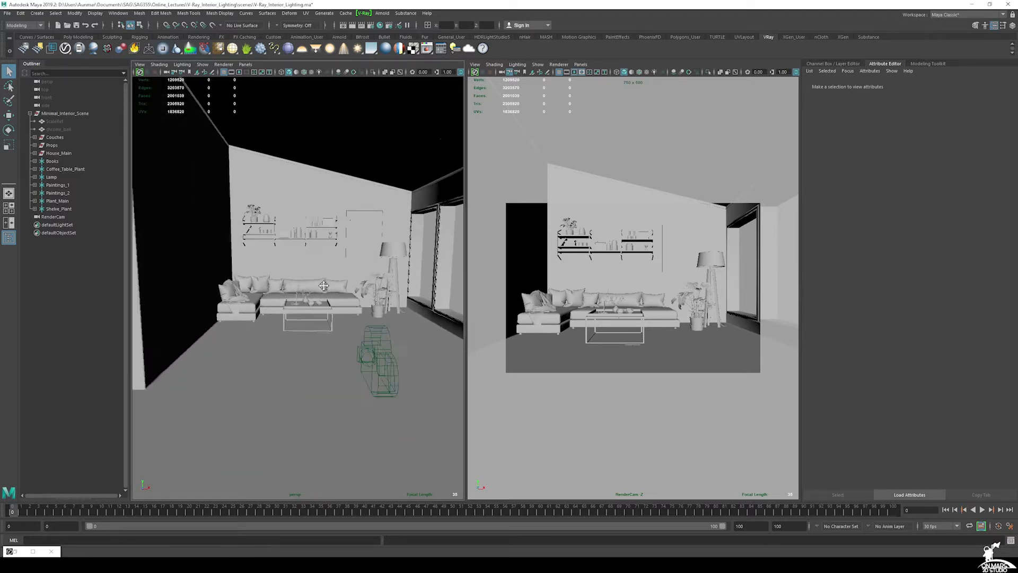
left_click_drag(324, 286, 325, 135, "alt")
middle_click_drag(193, 282, 362, 268, "alt")
left_click_drag(288, 283, 236, 282, "alt")
middle_click_drag(236, 282, 366, 278, "alt")
left_click_drag(365, 278, 263, 276, "alt")
middle_click_drag(263, 277, 406, 268, "alt")
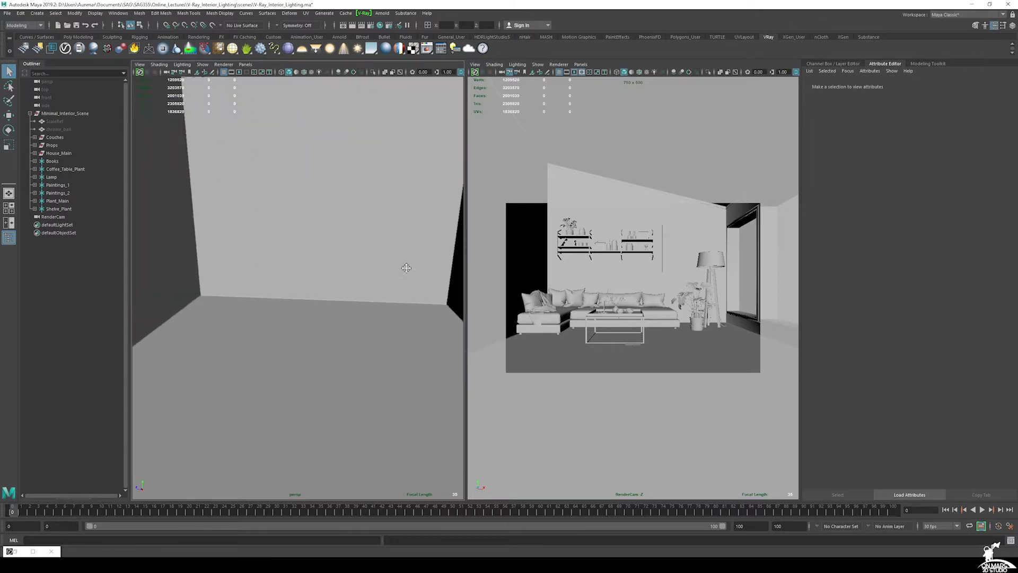
left_click_drag(407, 269, 307, 263, "alt")
middle_click_drag(300, 264, 335, 261, "alt")
left_click_drag(335, 262, 295, 245, "alt")
left_click_drag(311, 280, 349, 282, "alt")
Unhide the ScaleRef box, compare its height with the sofa, table and lamp, and hide it again.
left_click(66, 122)
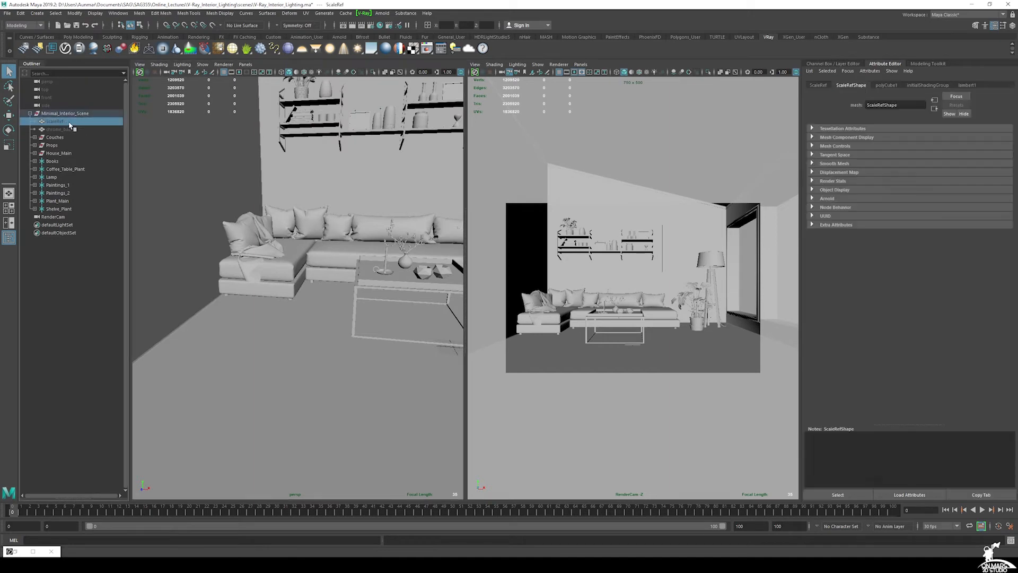
key("shift+h")
key("f")
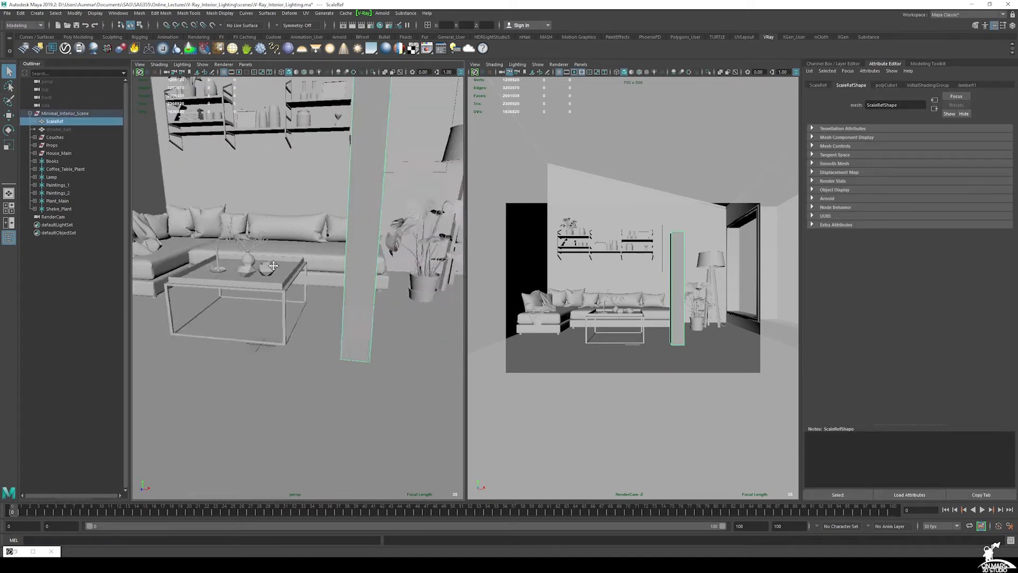
middle_click_drag(281, 253, 301, 266, "alt")
right_click_drag(301, 267, 306, 272, "alt")
left_click_drag(307, 273, 339, 233, "alt")
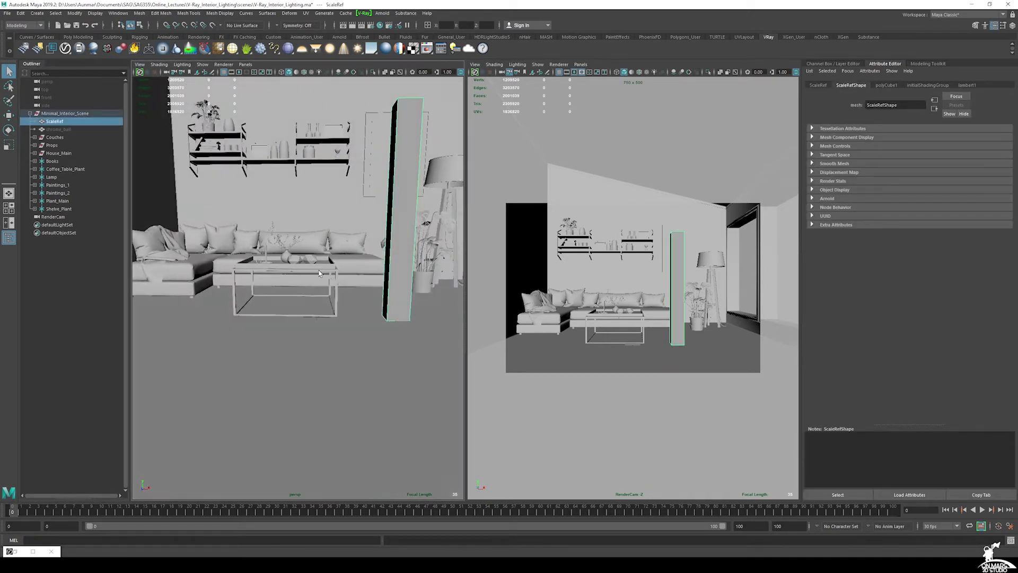
right_click_drag(339, 234, 329, 93, "alt")
middle_click_drag(330, 92, 331, 116, "alt")
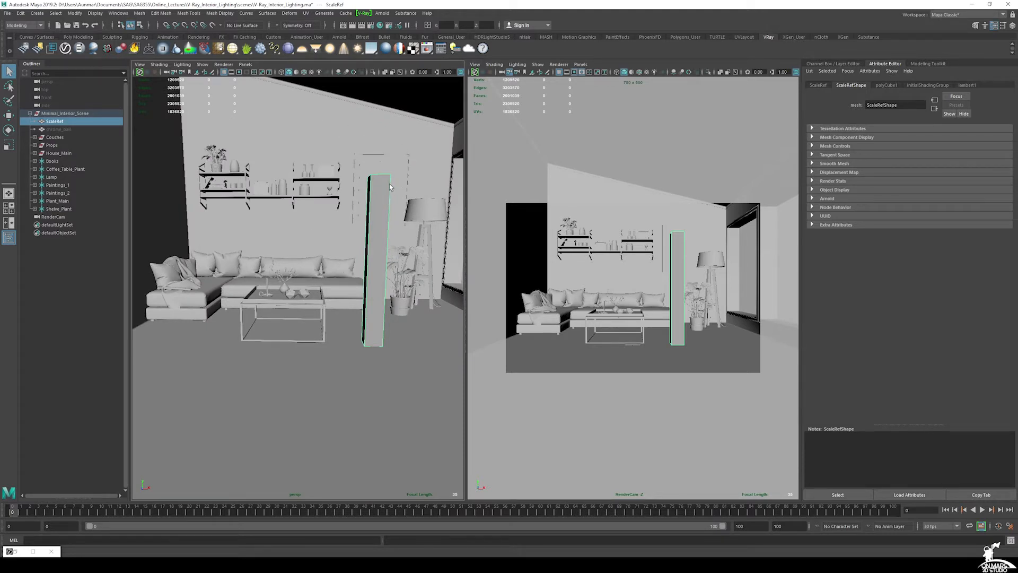
scroll(389, 188, "up", 3)
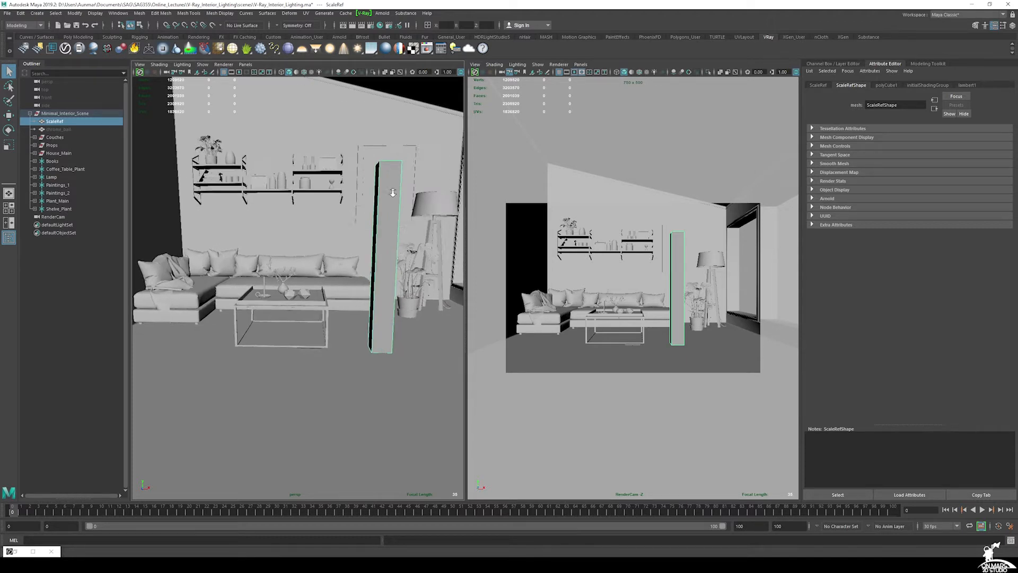
scroll(389, 191, "down", 2)
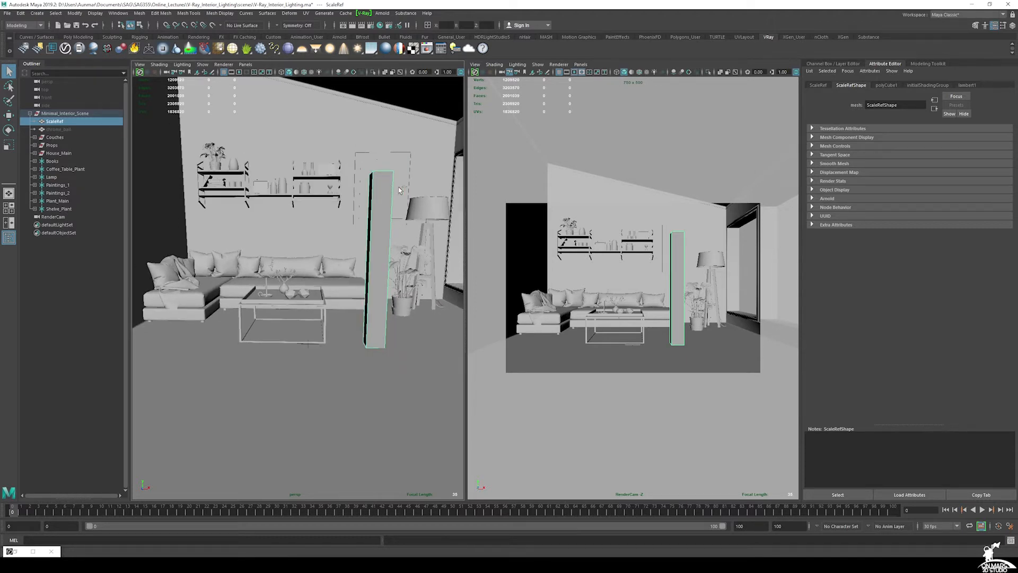
key("ctrl+h")
Examine the sofa, plant and floor lamp up close and the seating area as a whole.
scroll(325, 311, "down", 2)
middle_click_drag(298, 295, 327, 297, "alt")
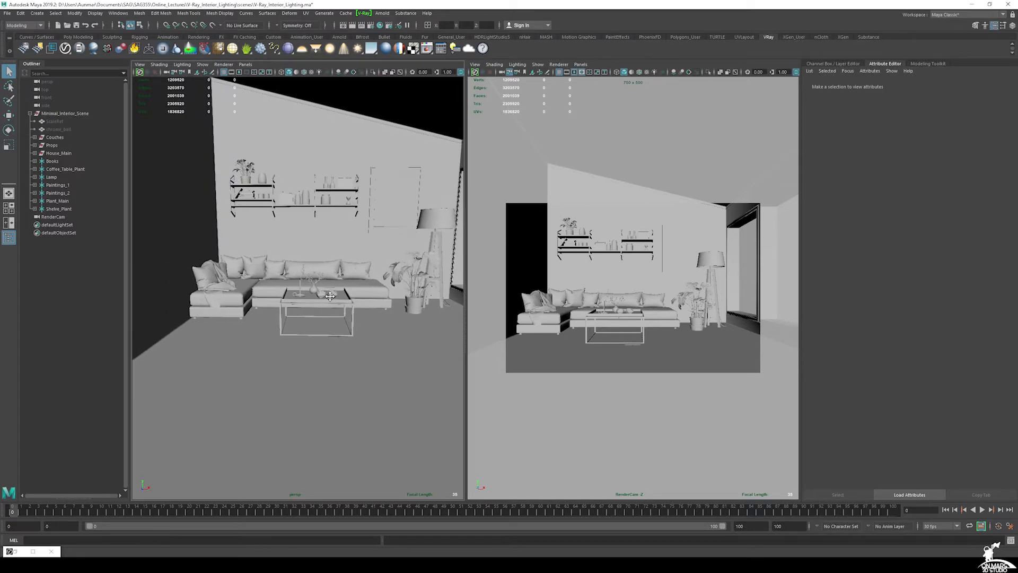
scroll(334, 283, "up", 1)
scroll(338, 280, "up", 2)
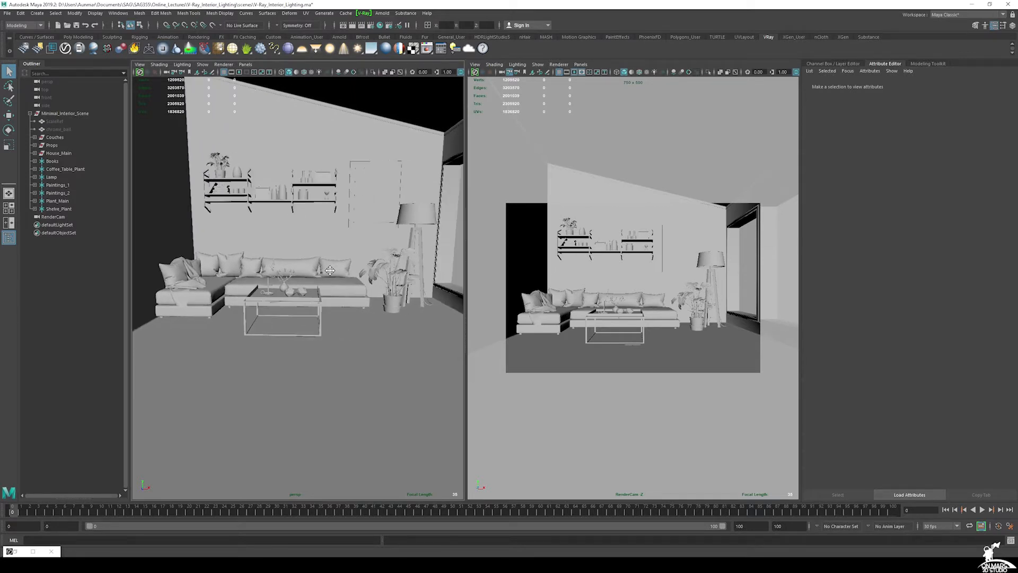
scroll(333, 273, "up", 3)
middle_click_drag(383, 270, 282, 290, "alt")
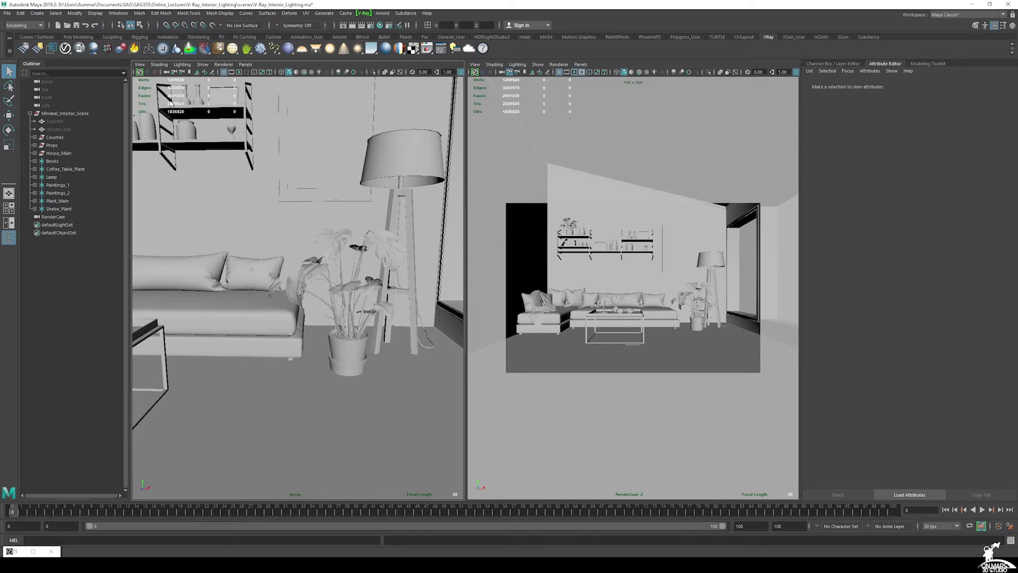
scroll(317, 282, "down", 4)
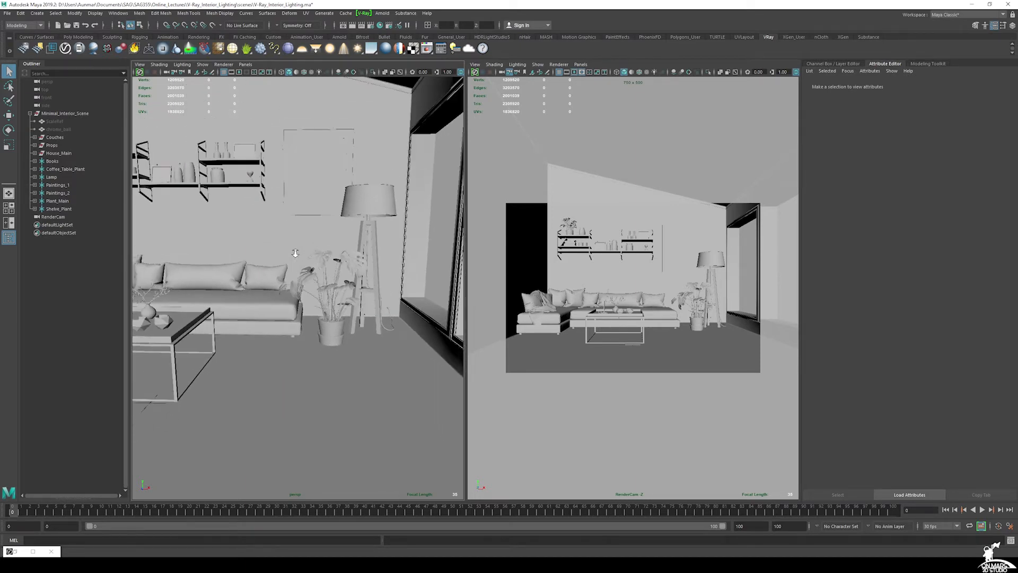
middle_click_drag(271, 264, 337, 262, "alt")
scroll(301, 261, "down", 1)
scroll(302, 261, "down", 2)
scroll(316, 269, "down", 2)
scroll(331, 269, "down", 2)
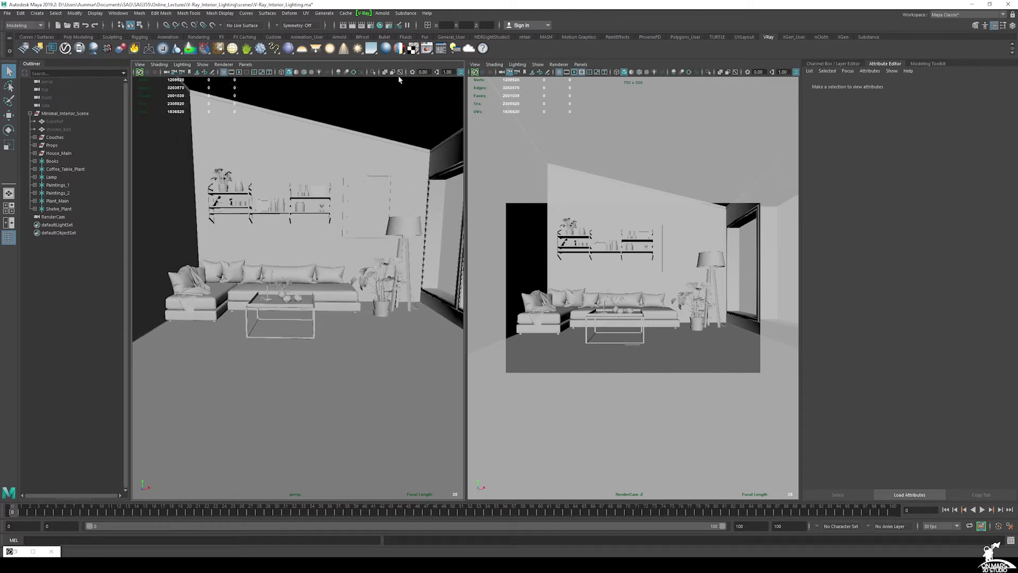
Open the render settings and turn on V-Ray global illumination.
left_click(371, 26)
left_click_drag(297, 113, 335, 110)
left_click(185, 152)
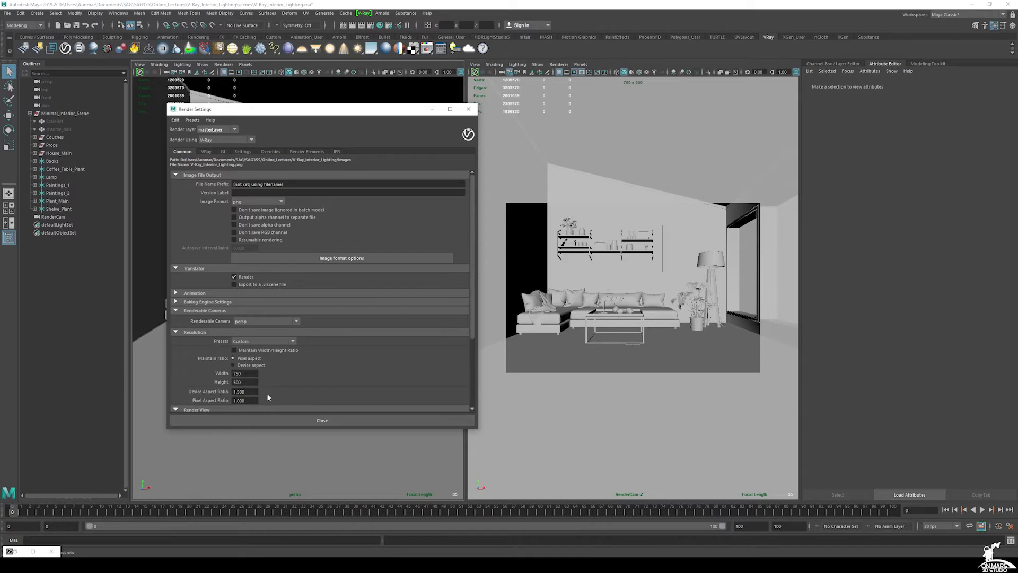
left_click(206, 152)
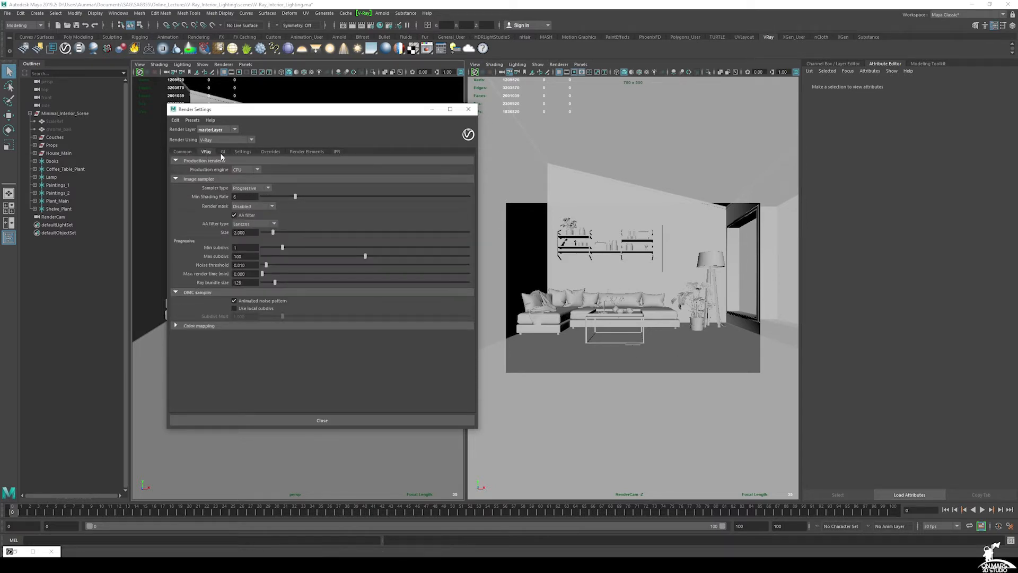
left_click(223, 152)
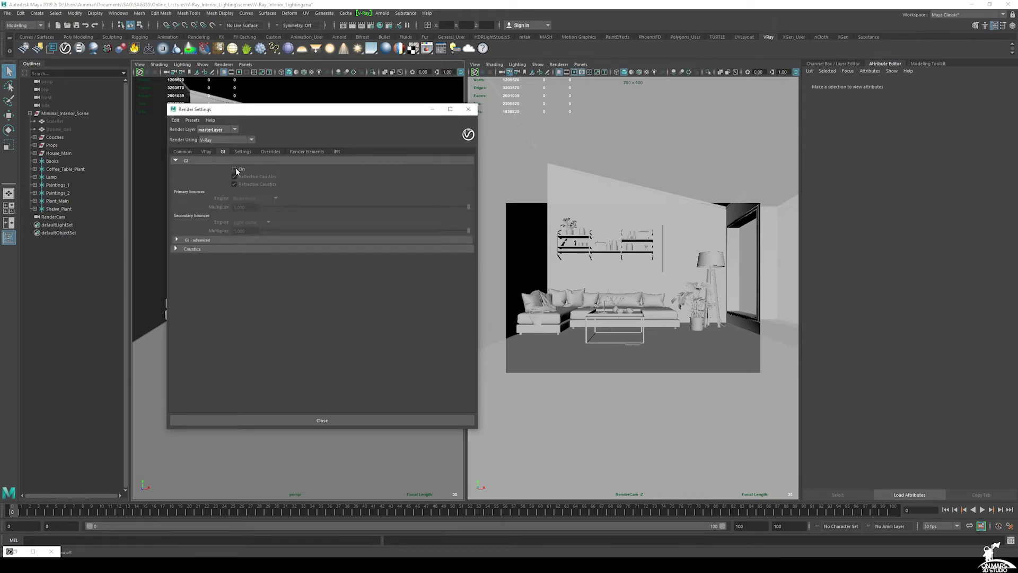
left_click(235, 170)
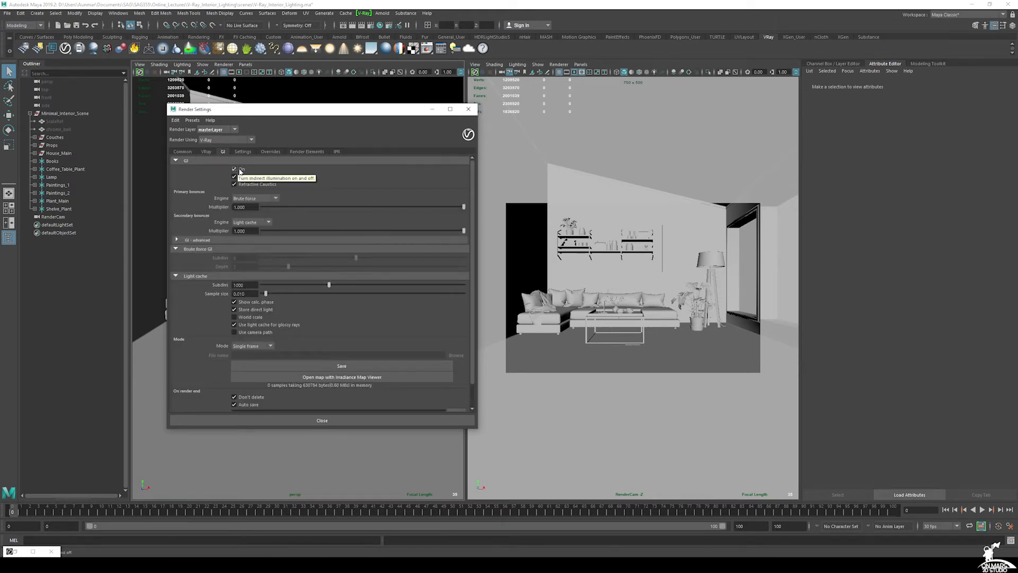
Set the primary bounces engine to Irradiance map and choose its Low preset.
left_click(254, 198)
left_click(259, 207)
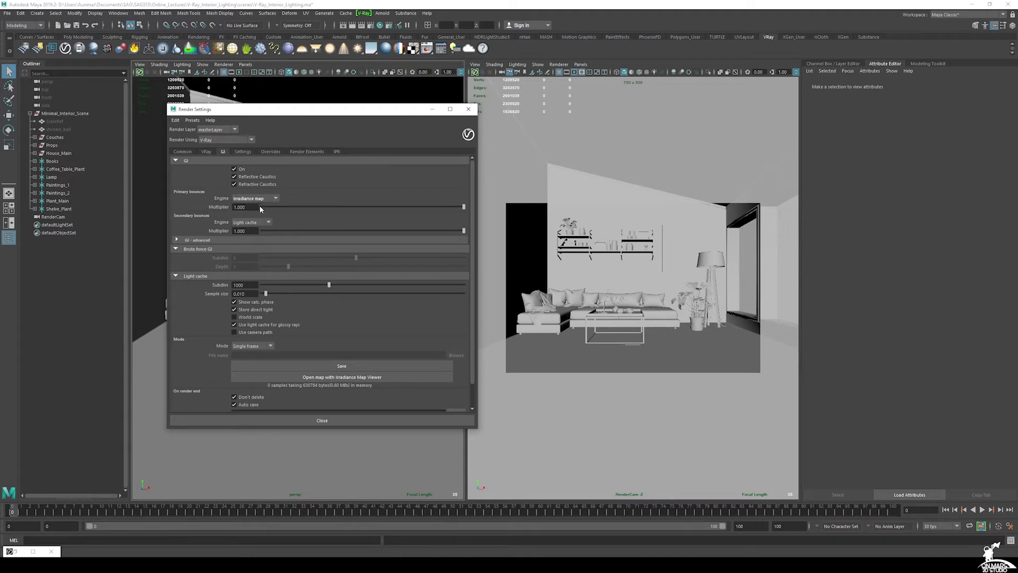
left_click(253, 257)
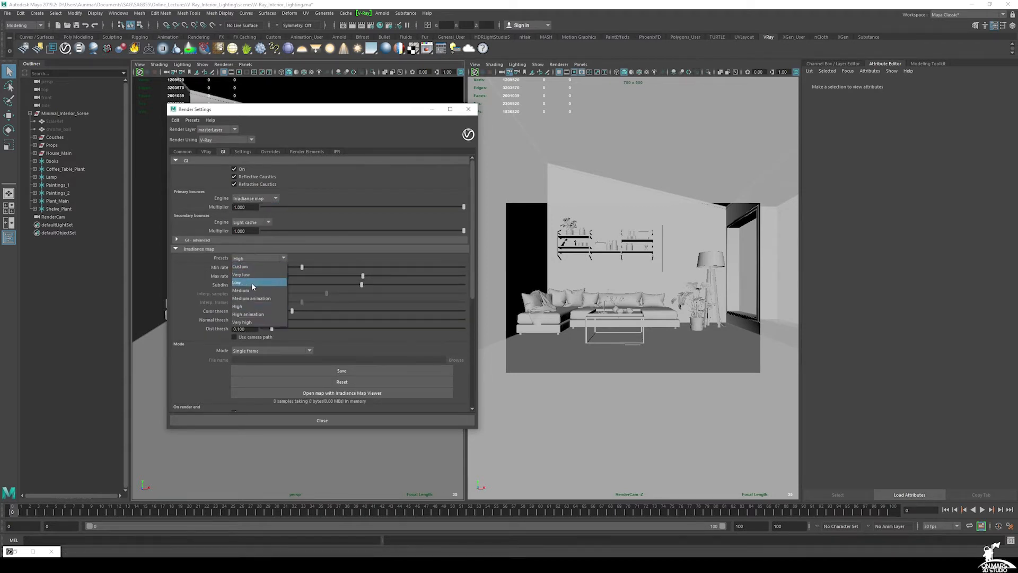
left_click(251, 282)
Set the light cache subdivs to 500 and close the render settings.
scroll(192, 271, "down", 5)
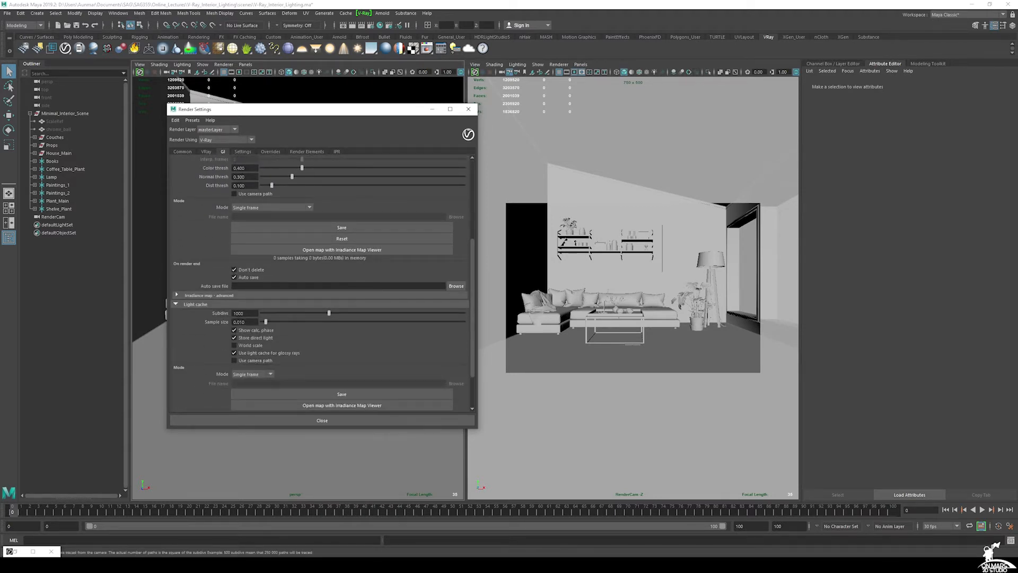
left_click_drag(248, 313, 161, 306)
type("500")
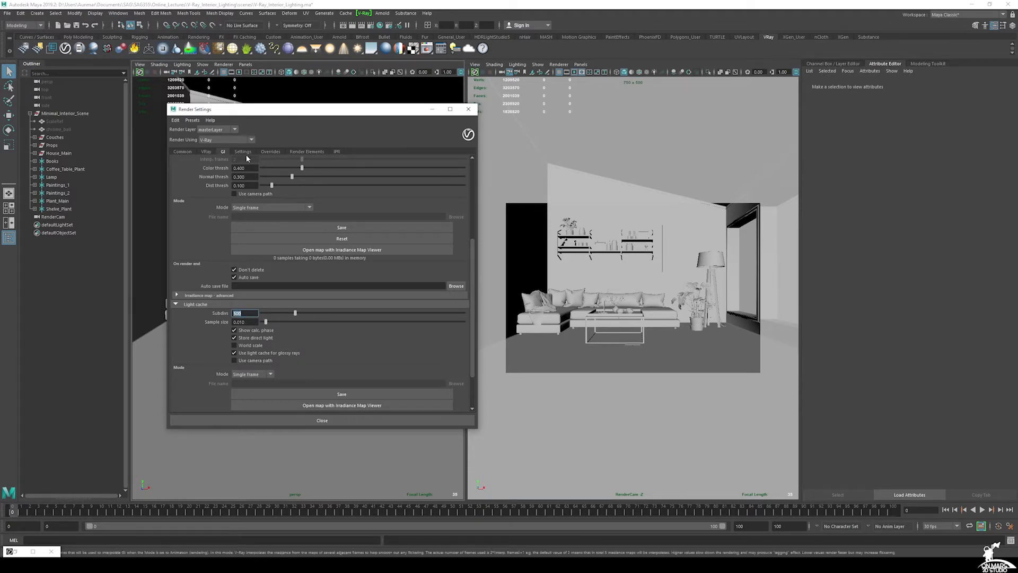
left_click(206, 152)
left_click(183, 152)
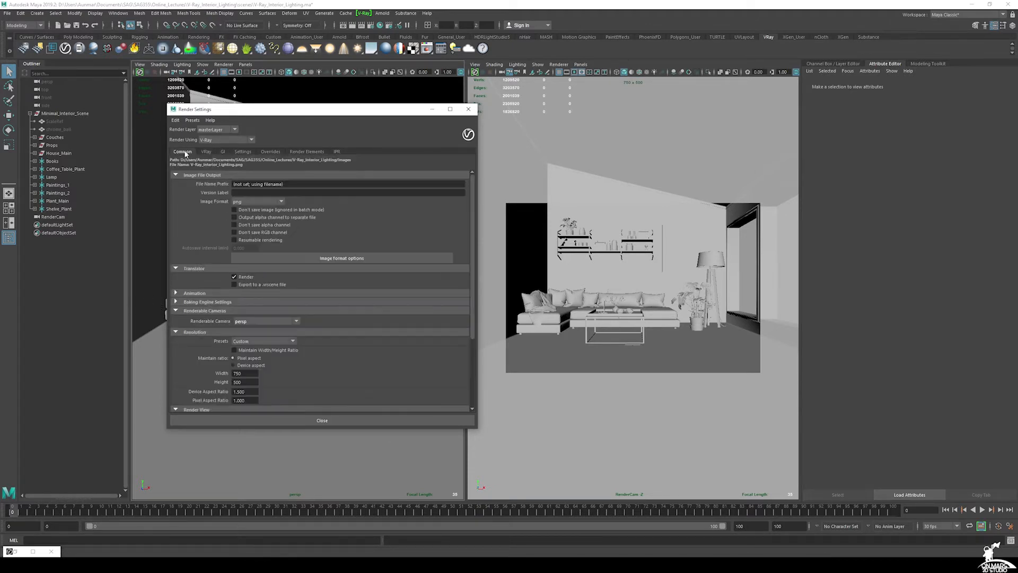
left_click(466, 112)
Add a V-Ray dome light to the scene and check where the V-Ray light types are listed.
mouse_move(386, 320)
left_mouse_down("alt")
mouse_move(357, 309)
mouse_move(379, 308)
left_mouse_up("alt")
middle_click_drag(379, 307, 367, 315, "alt")
right_click_drag(368, 315, 357, 310, "alt")
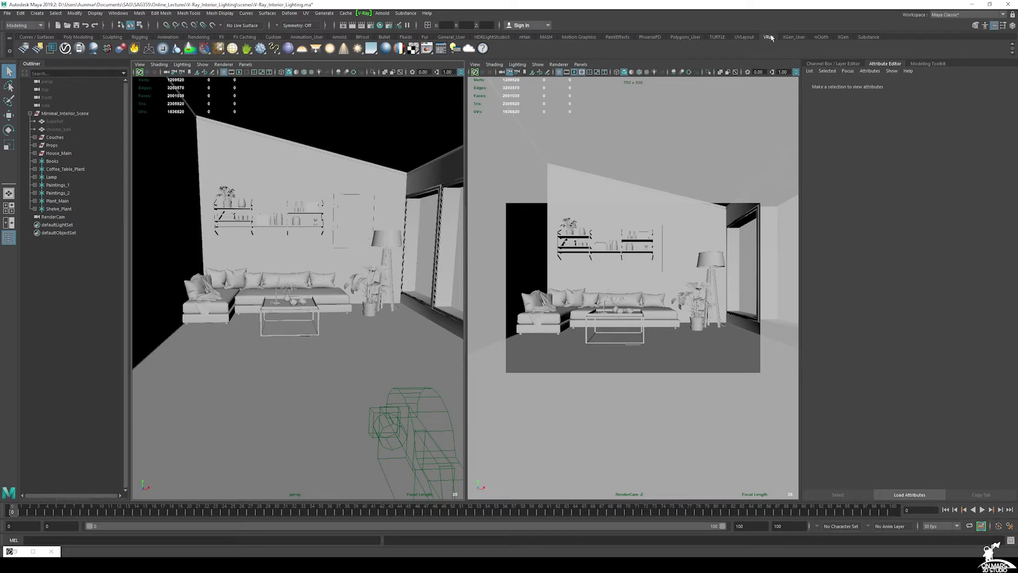
left_click(303, 49)
left_click(37, 13)
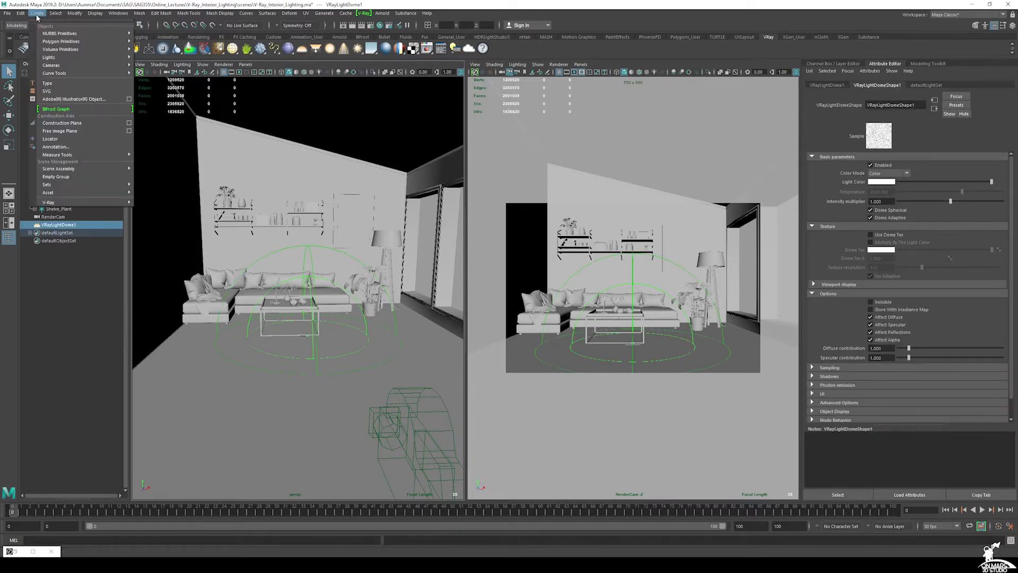
mouse_move(111, 60)
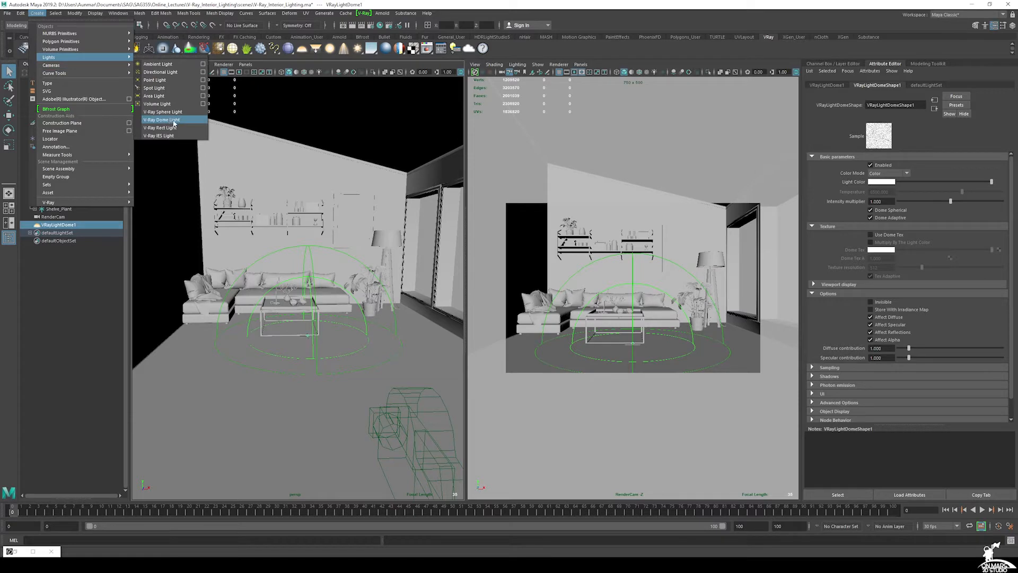
left_click(357, 3)
Render the dome-lit interior in the V-Ray frame buffer, first from the perspective view and again from RenderCam.
left_click_drag(339, 250, 319, 291, "alt")
right_click_drag(319, 292, 285, 300, "alt")
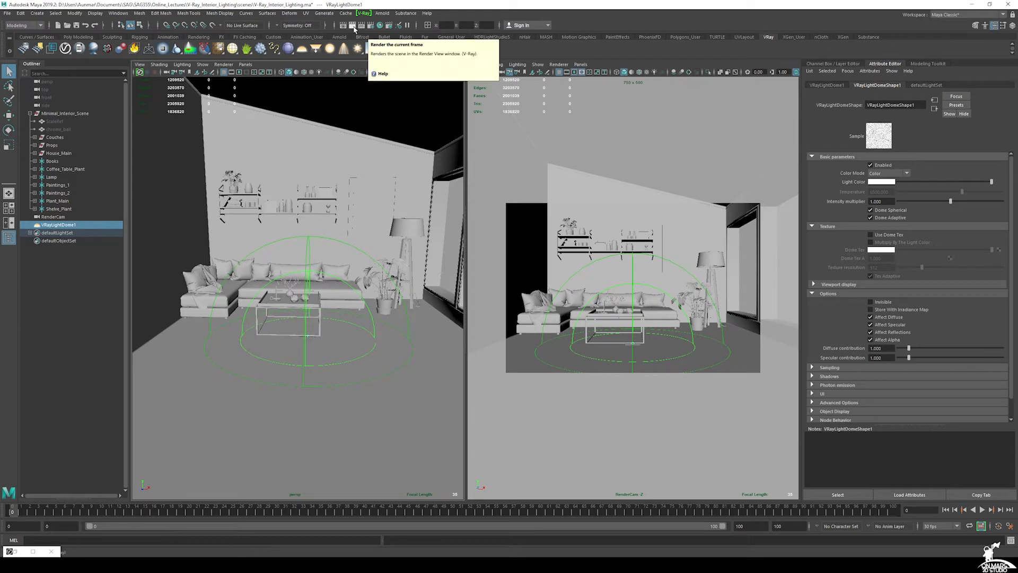
left_click(352, 26)
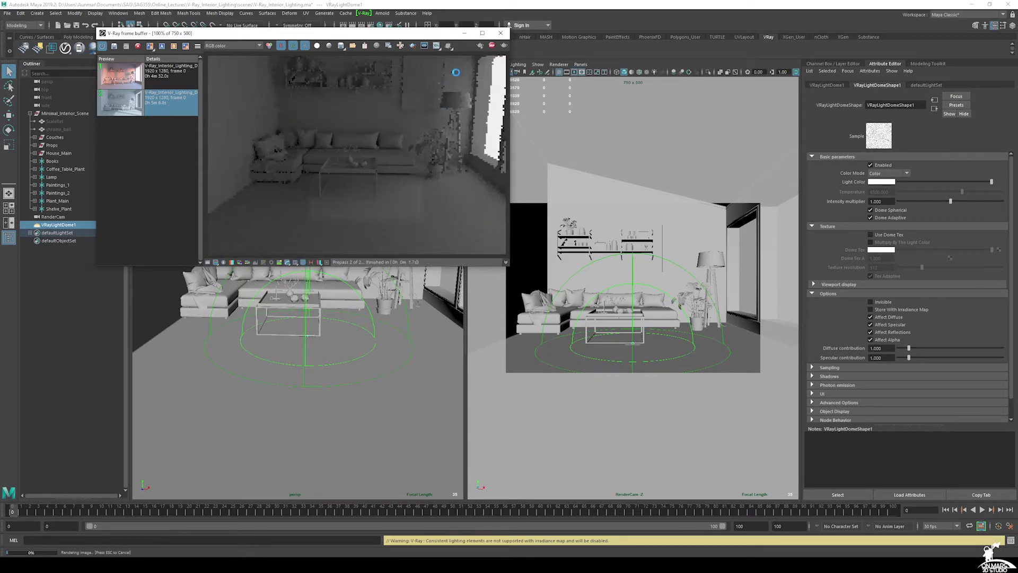
left_click(503, 46)
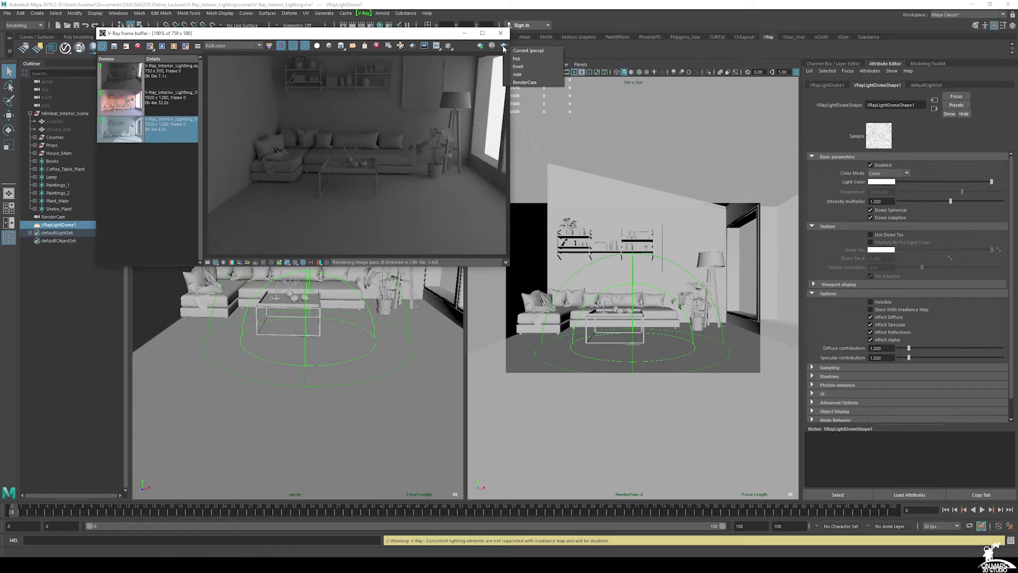
left_click(524, 82)
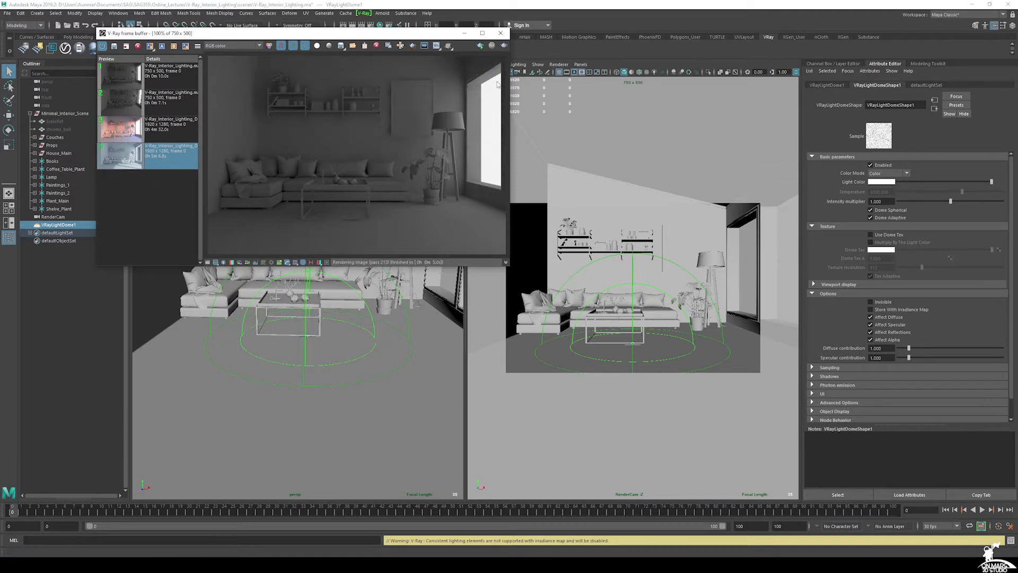
left_click_drag(379, 34, 409, 59)
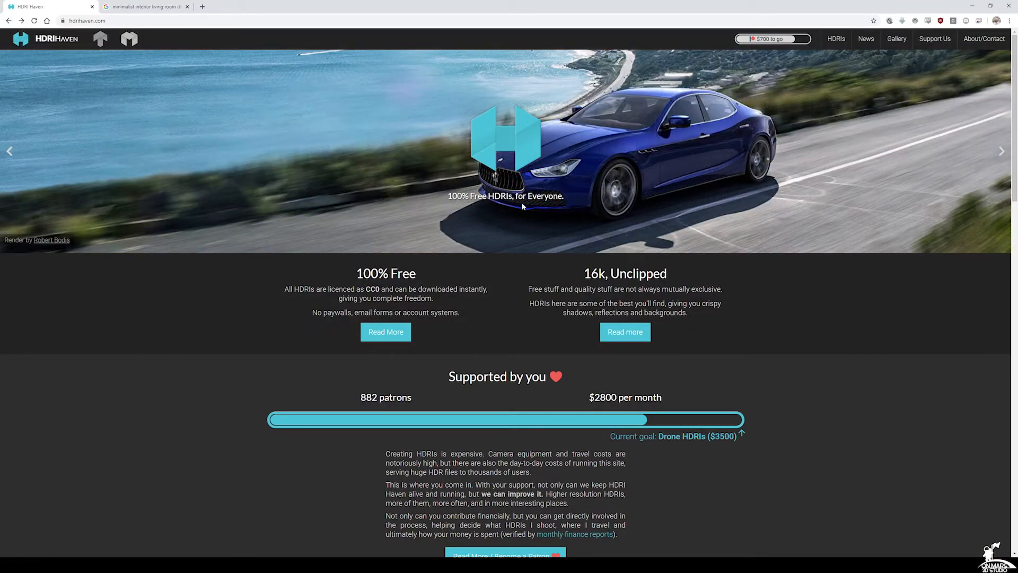
On the HDRI Haven website in the browser, open the HDRI library and browse the Outdoor category.
left_click(836, 39)
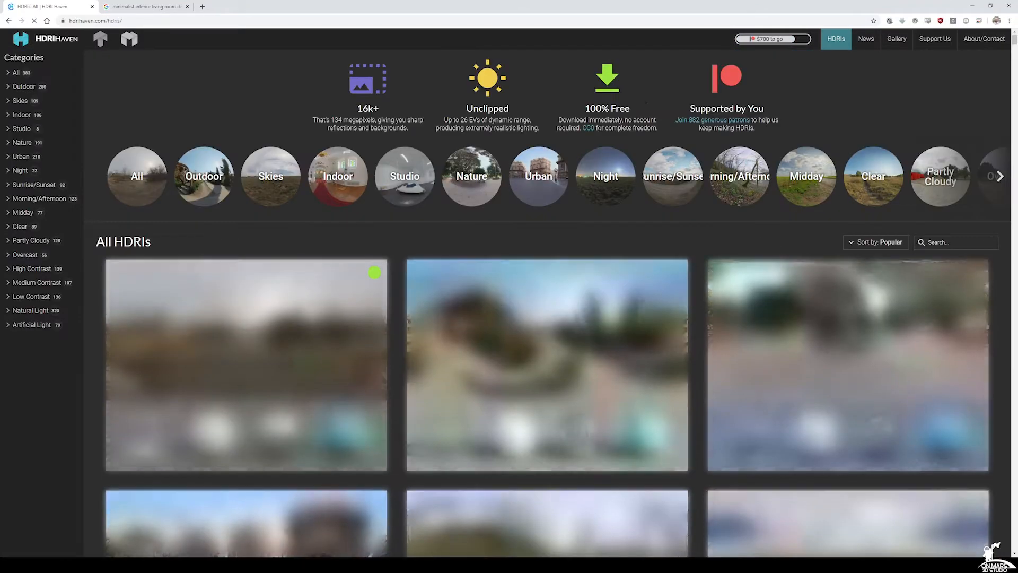
scroll(391, 210, "down", 3)
scroll(45, 109, "up", 2)
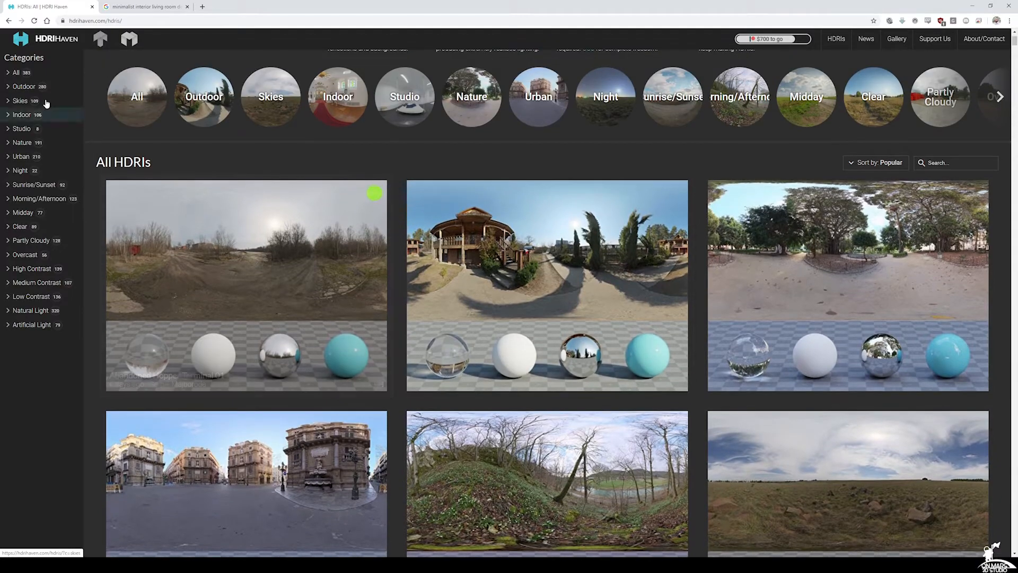
left_click(14, 88)
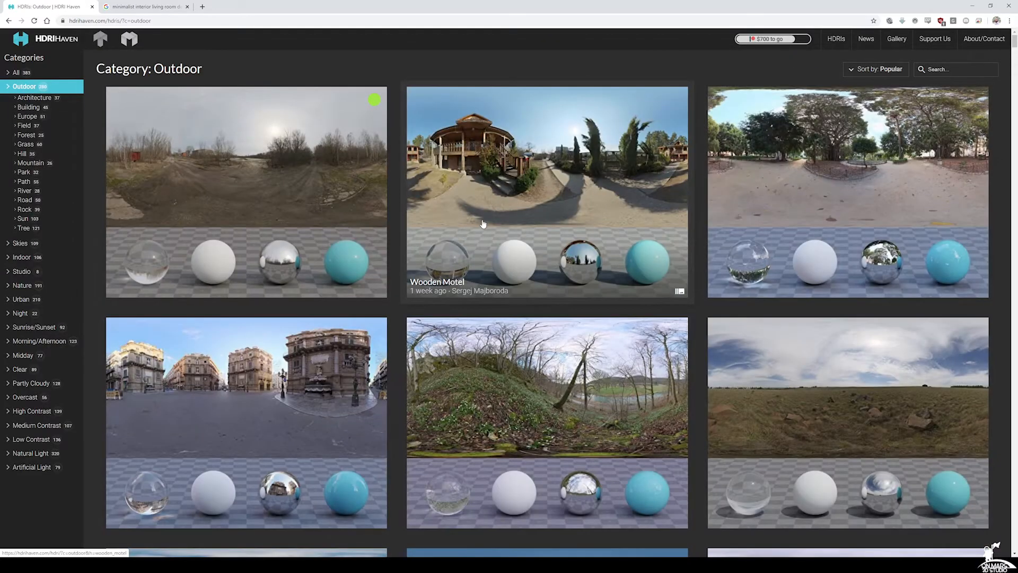
scroll(511, 227, "down", 7)
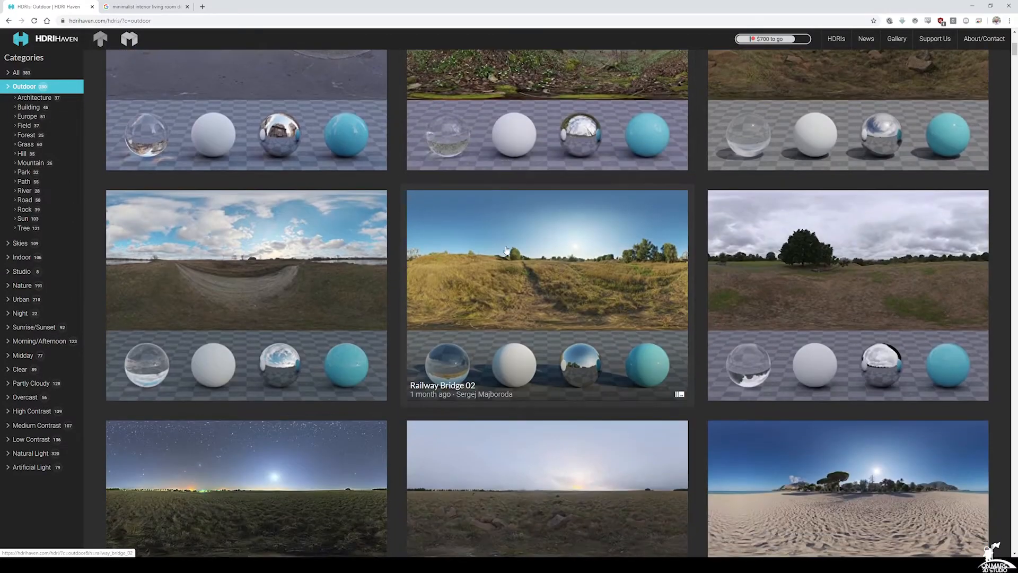
Look through the outdoor HDRIs and compare their skies and lighting on the preview spheres.
scroll(737, 220, "down", 4)
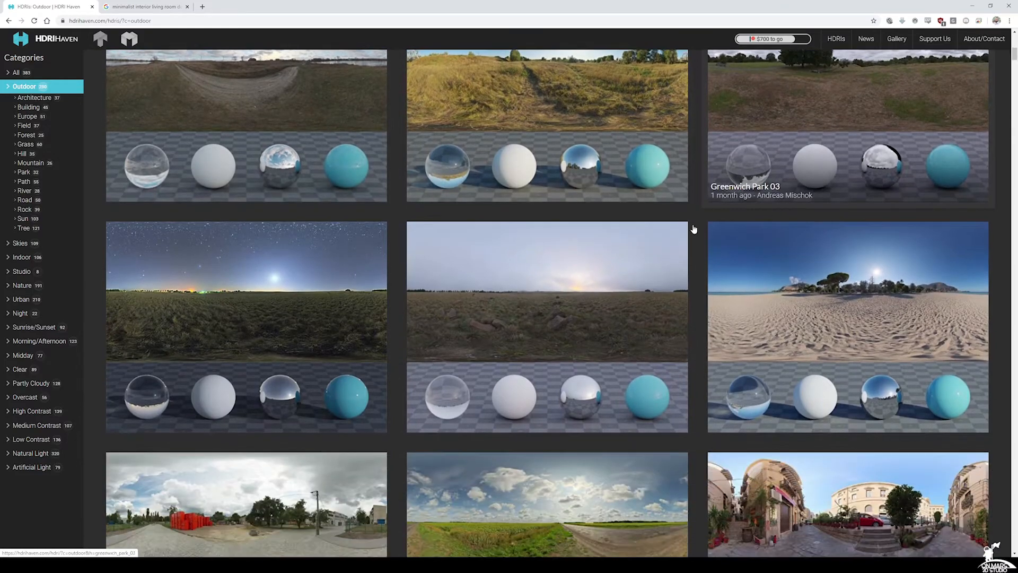
scroll(395, 260, "up", 2)
scroll(405, 275, "up", 4)
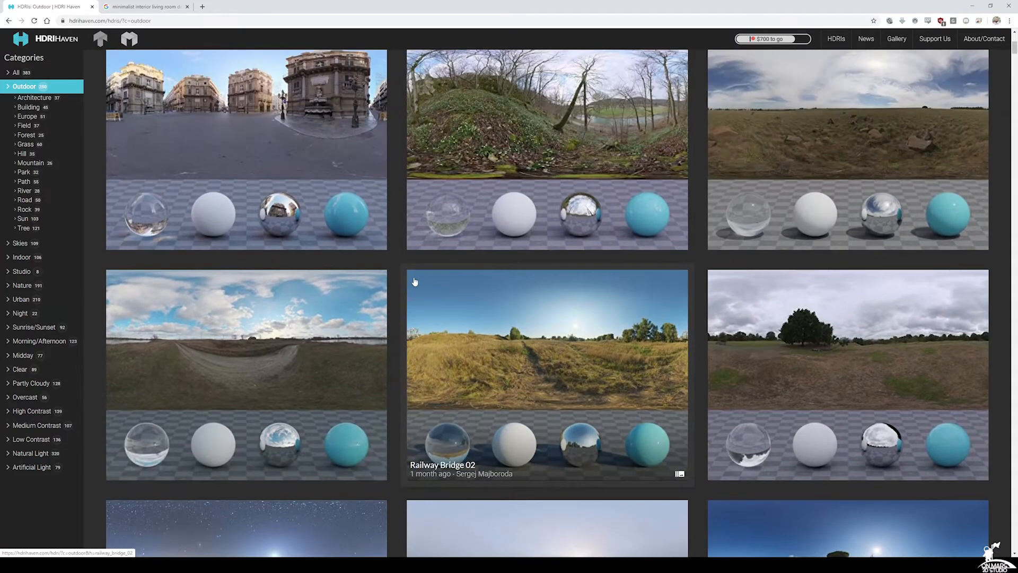
scroll(503, 293, "down", 4)
scroll(502, 292, "down", 5)
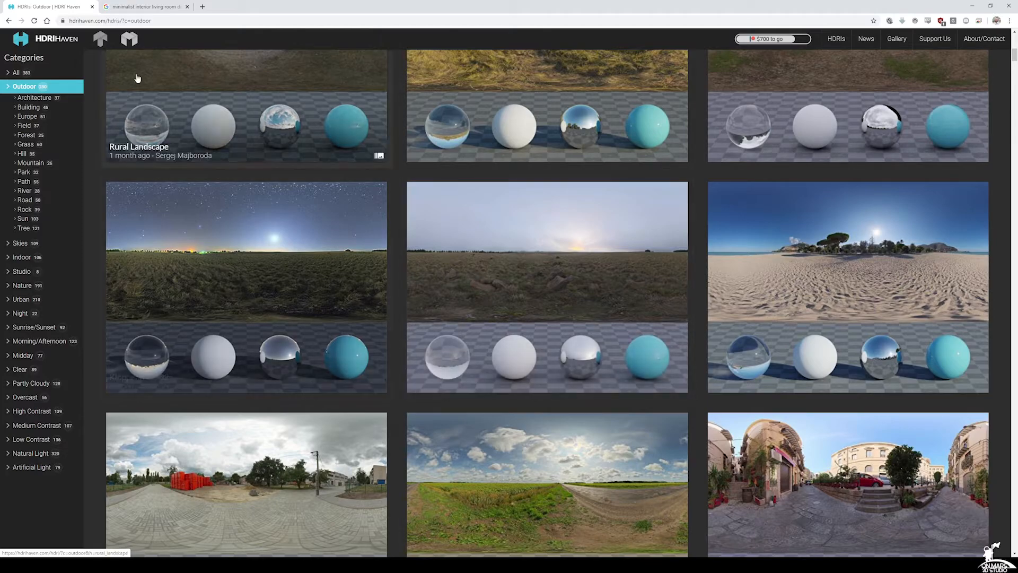
Switch to the minimalist interior living room image results and preview two "40 Gorgeously Minimalist Living Rooms" references, one with dark walls and one with white.
left_click(134, 7)
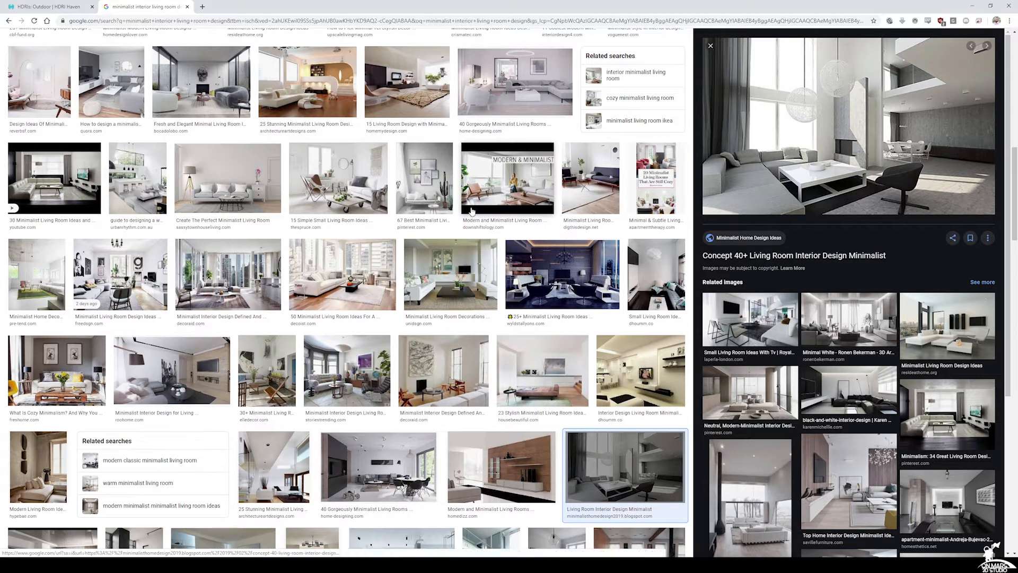
scroll(472, 211, "up", 2)
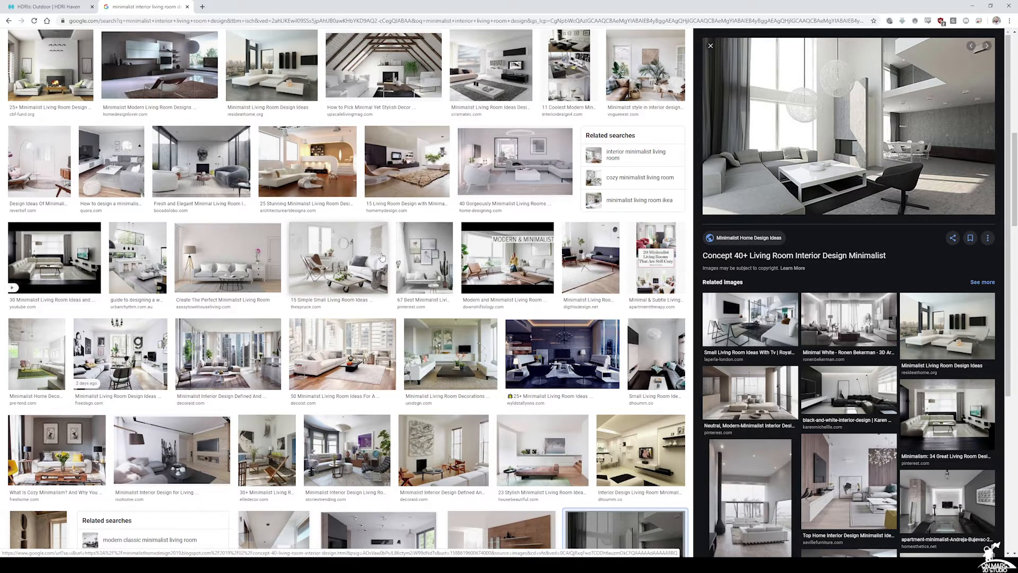
scroll(381, 257, "down", 1)
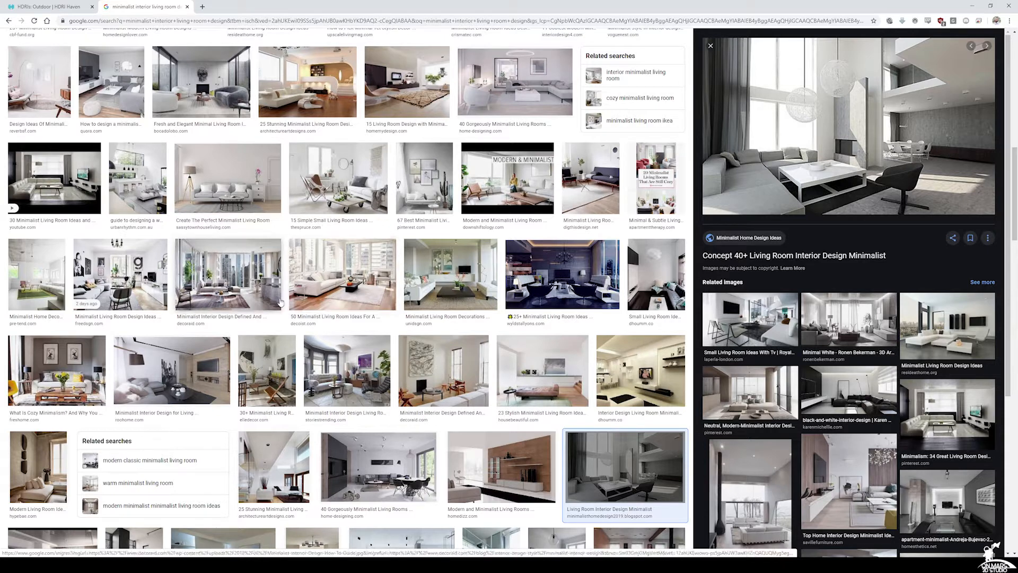
scroll(322, 303, "down", 1)
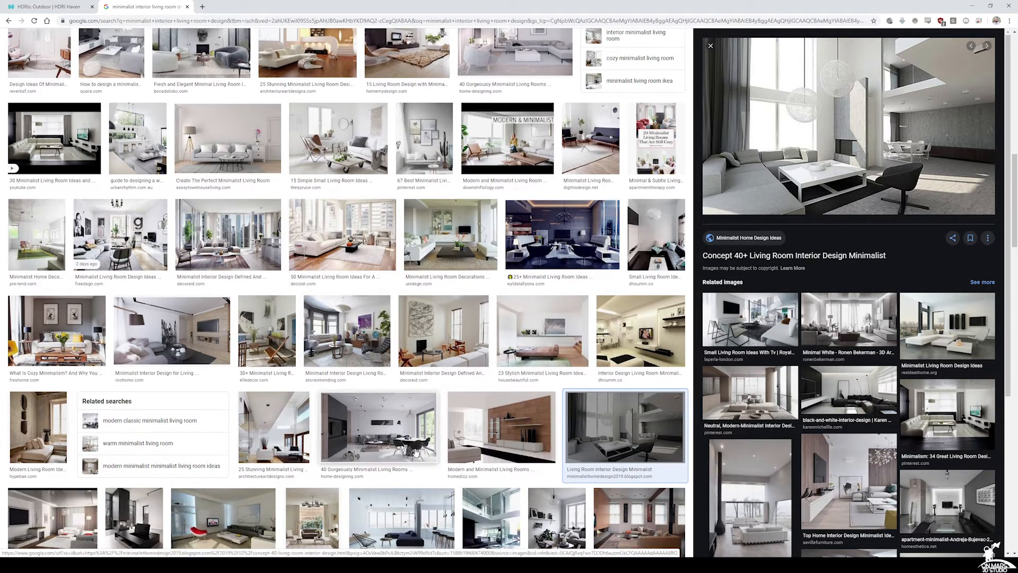
left_click(418, 456)
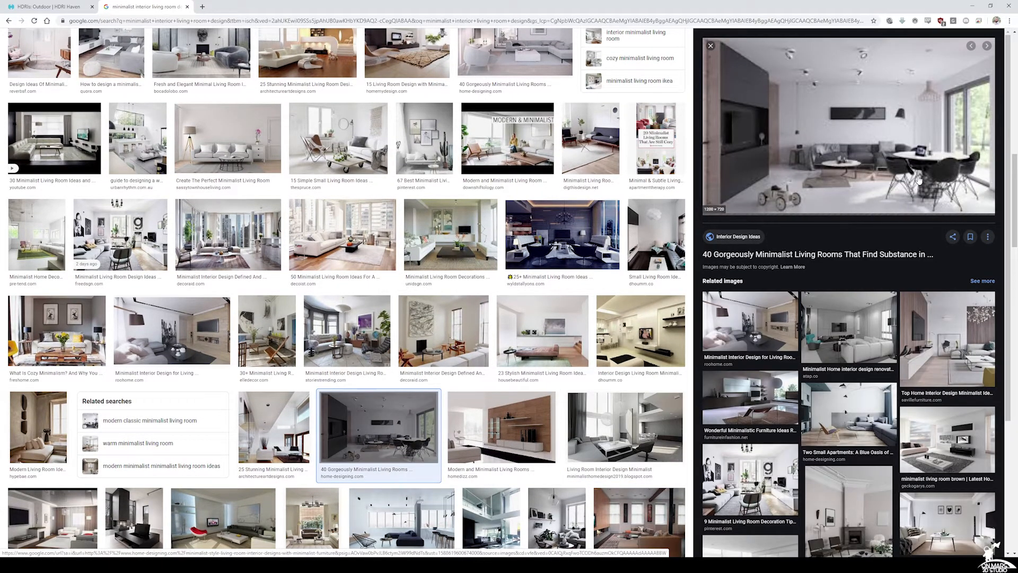
scroll(348, 222, "up", 1)
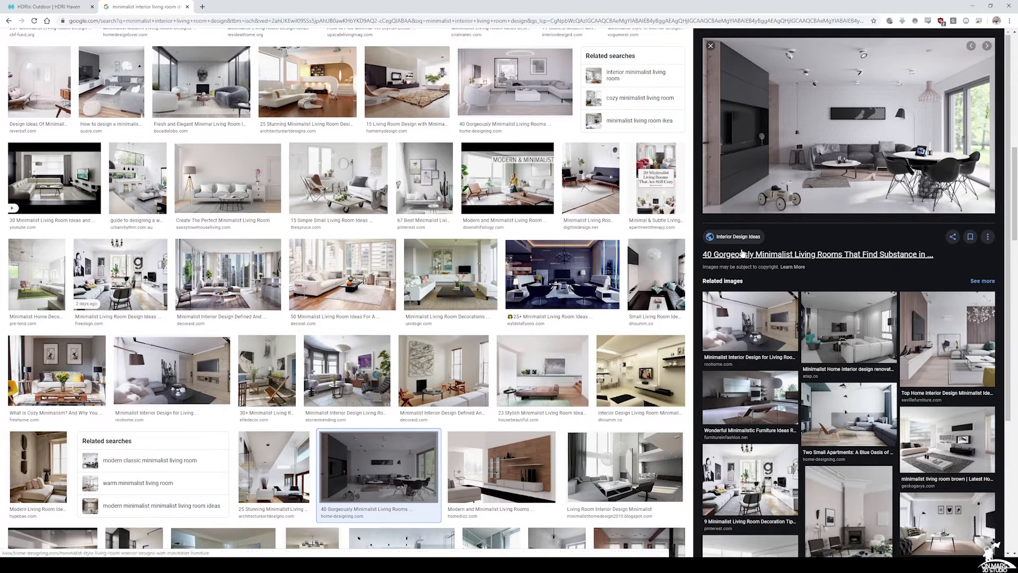
scroll(349, 223, "up", 1)
scroll(348, 223, "up", 2)
left_click(514, 201)
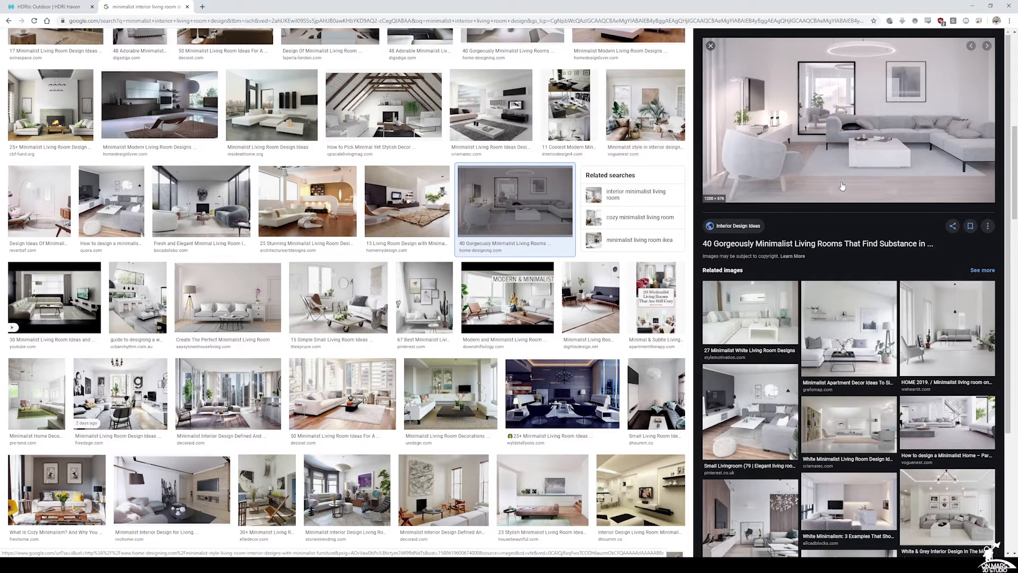
From the first row of image results, examine the Grafomap apartment reference and the living room with round white pendant lamps.
scroll(416, 231, "up", 5)
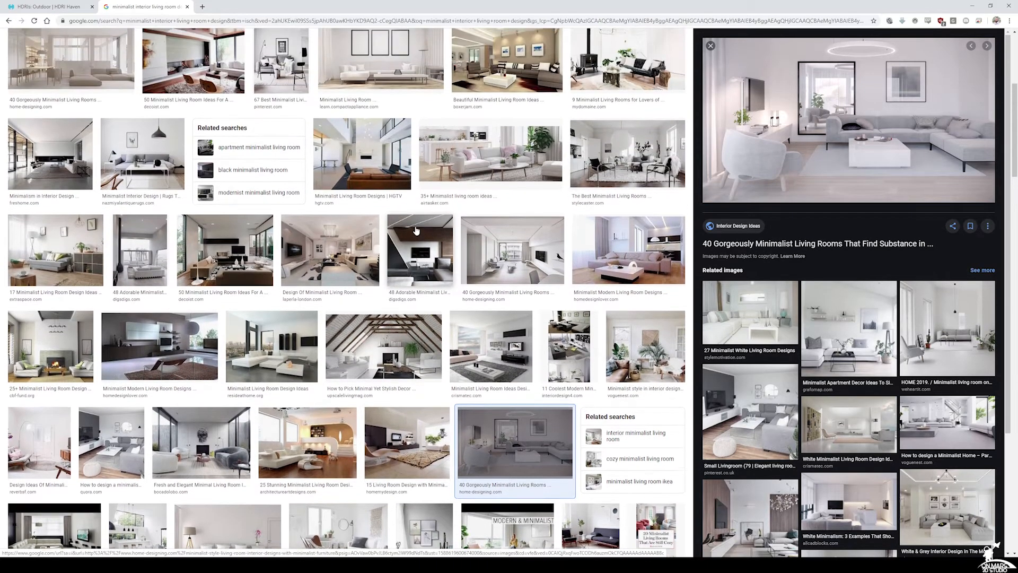
scroll(416, 230, "up", 5)
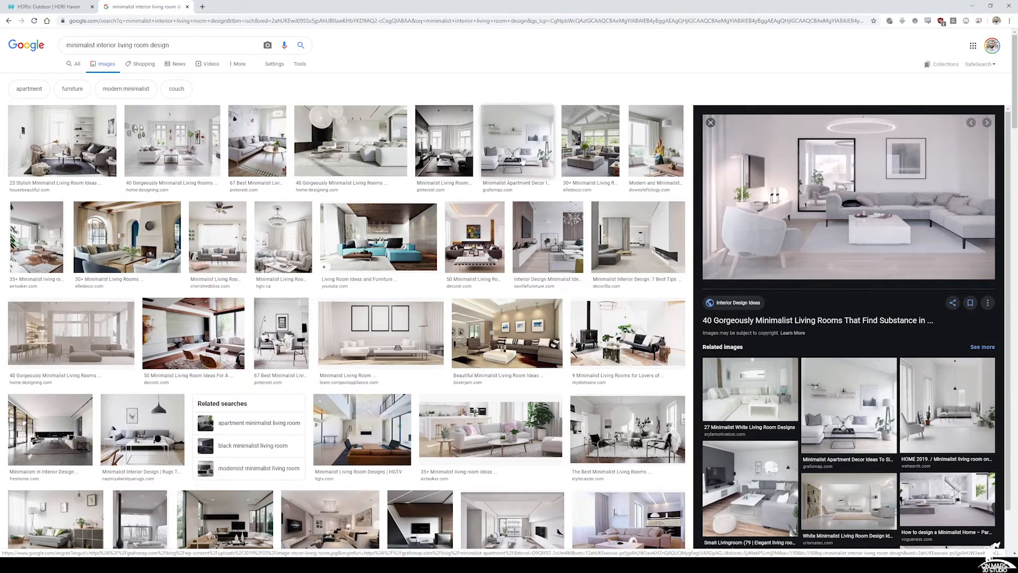
left_click(522, 159)
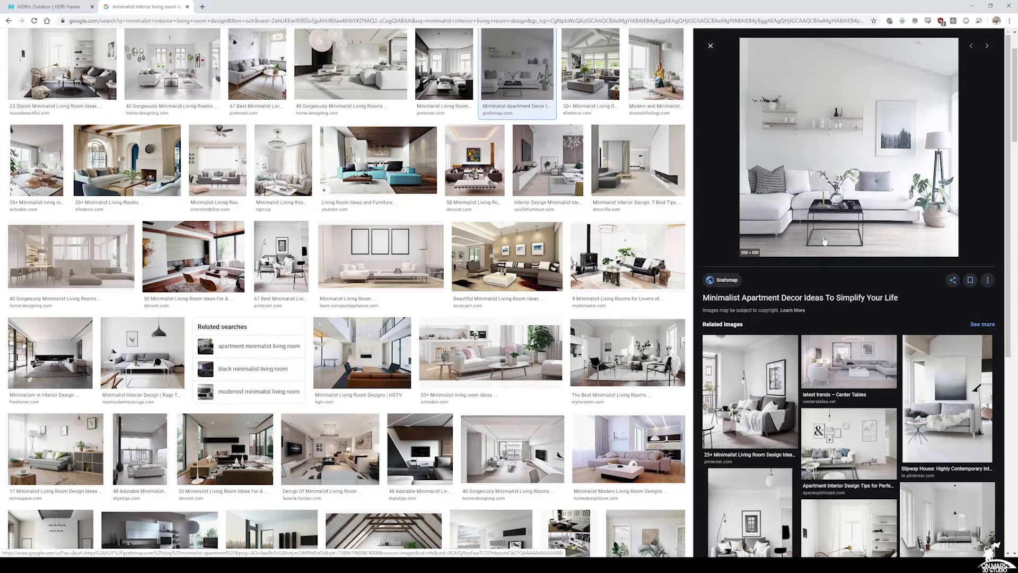
left_click(349, 80)
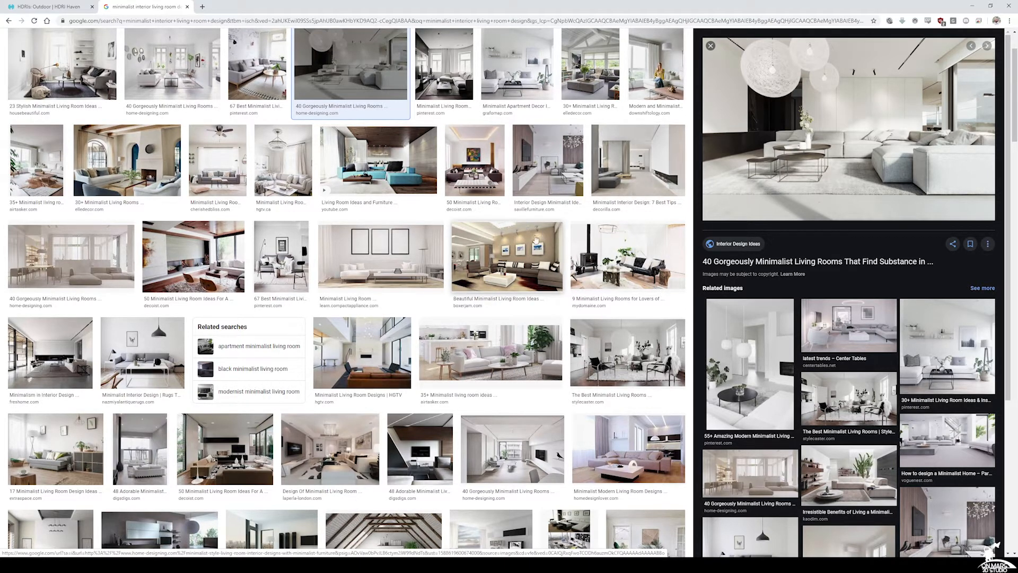
Return to Maya, enable Use Dome Tex on the V-Ray dome light and connect a File texture to its Dome Tex.
left_click(972, 6)
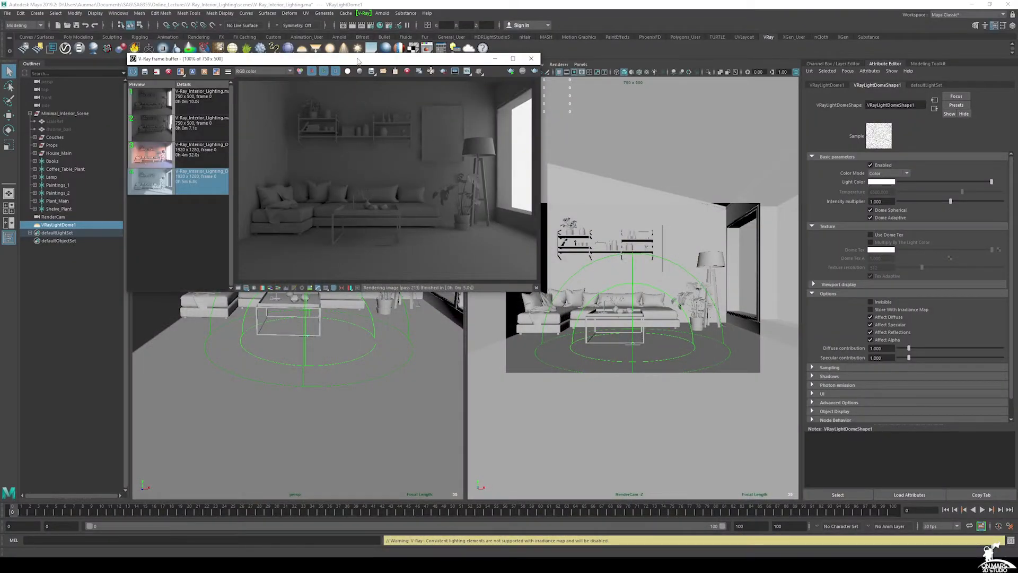
left_click_drag(370, 62, 414, 143)
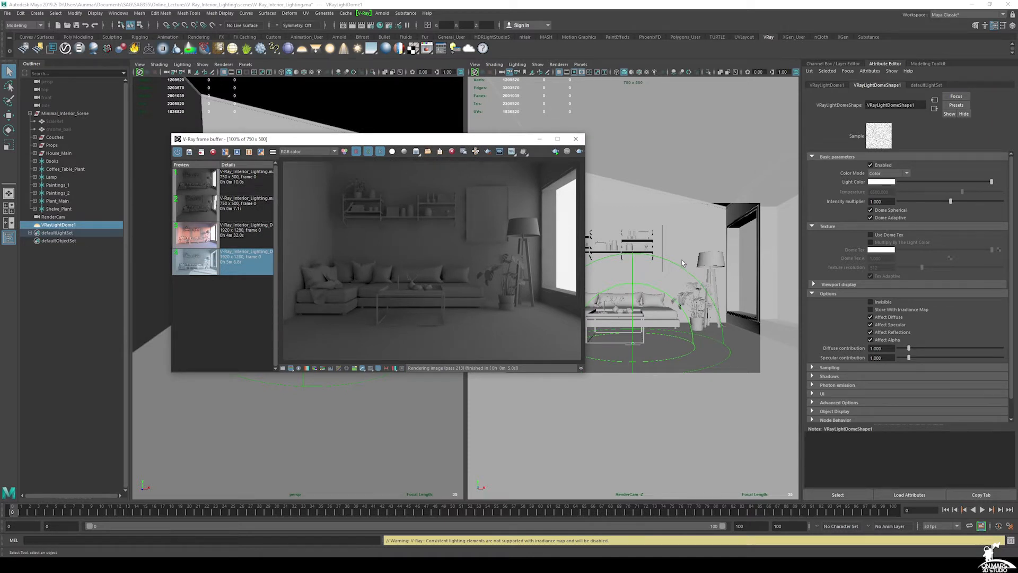
left_click(870, 235)
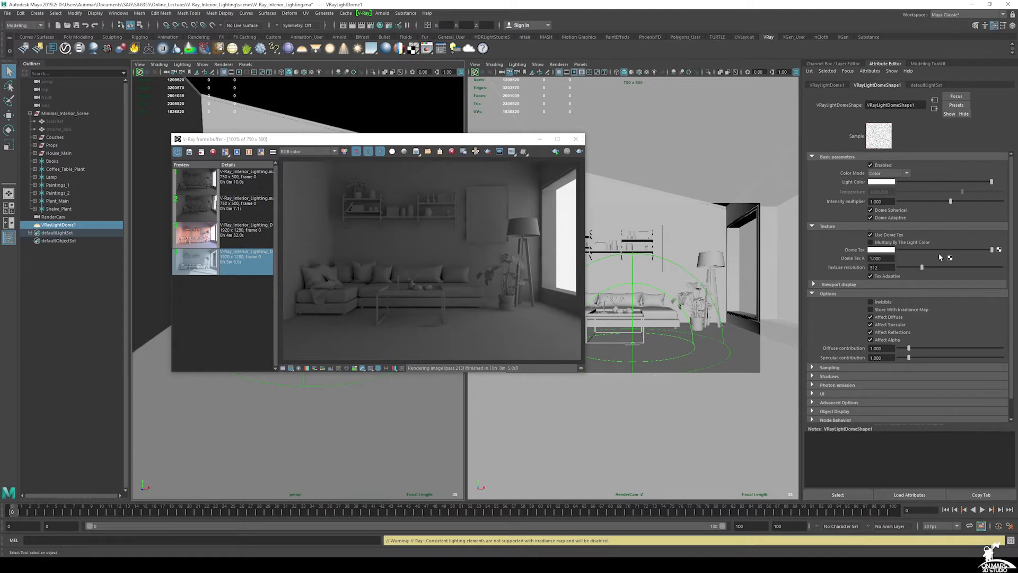
left_click(999, 250)
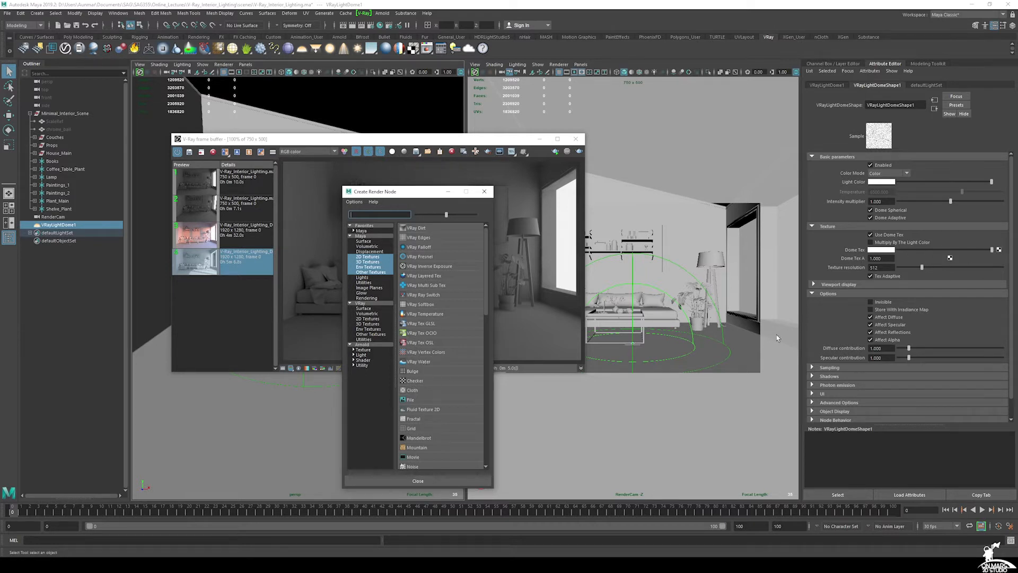
left_click(464, 401)
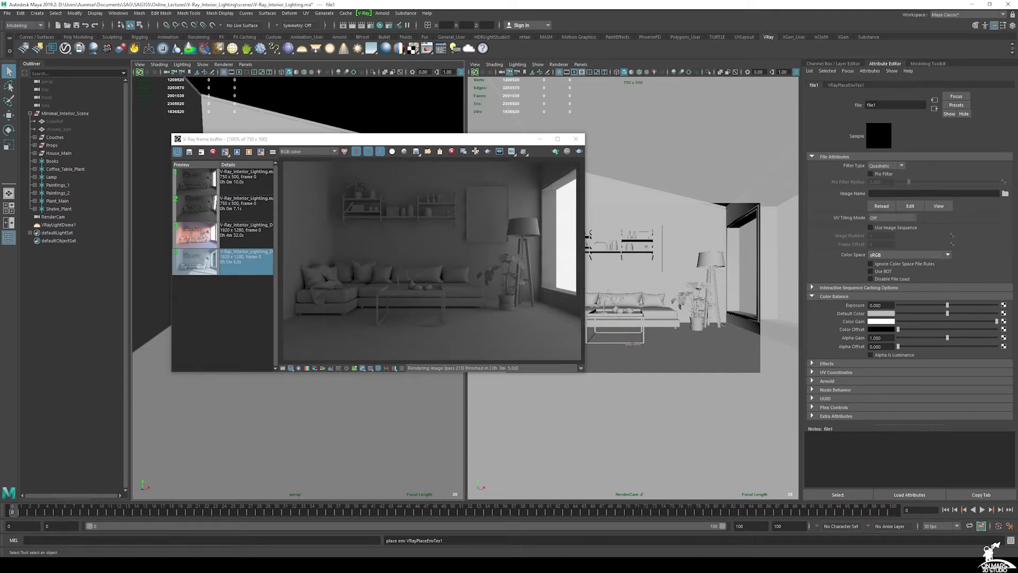
Load canary_wharf_4k.hdr from the sourceimages folder as the file texture's image.
left_click(1007, 194)
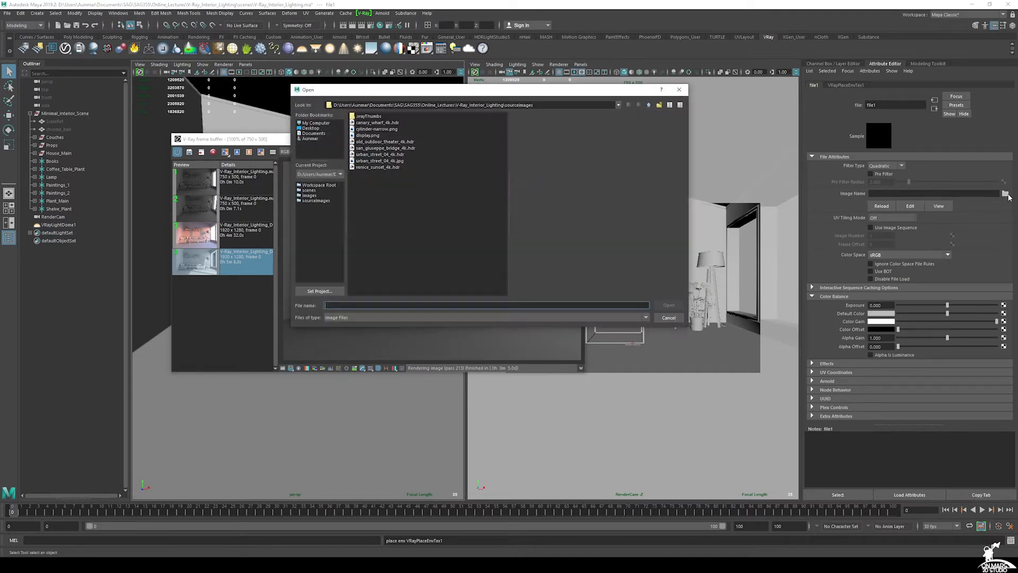
left_click(379, 123)
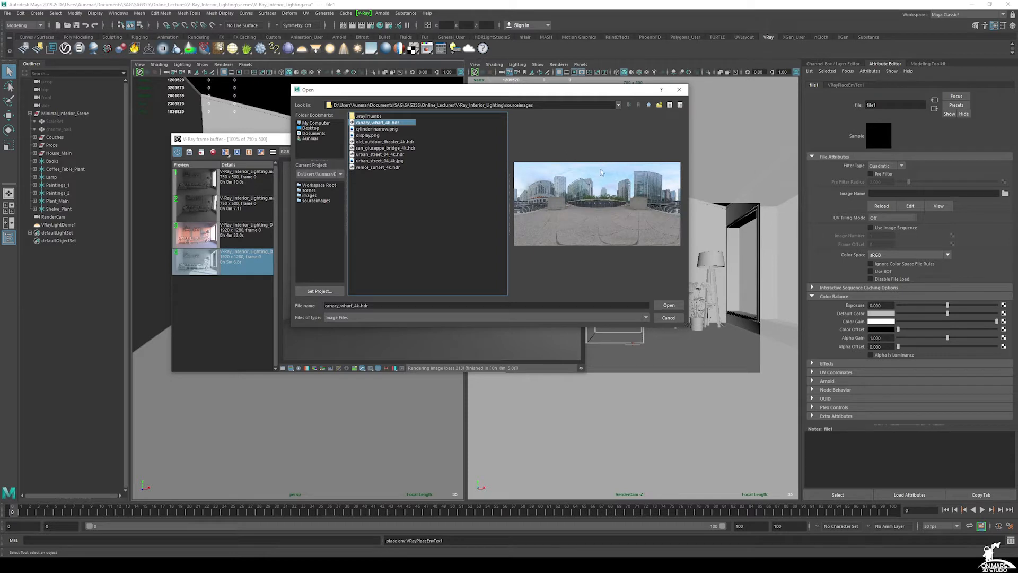
left_click(674, 307)
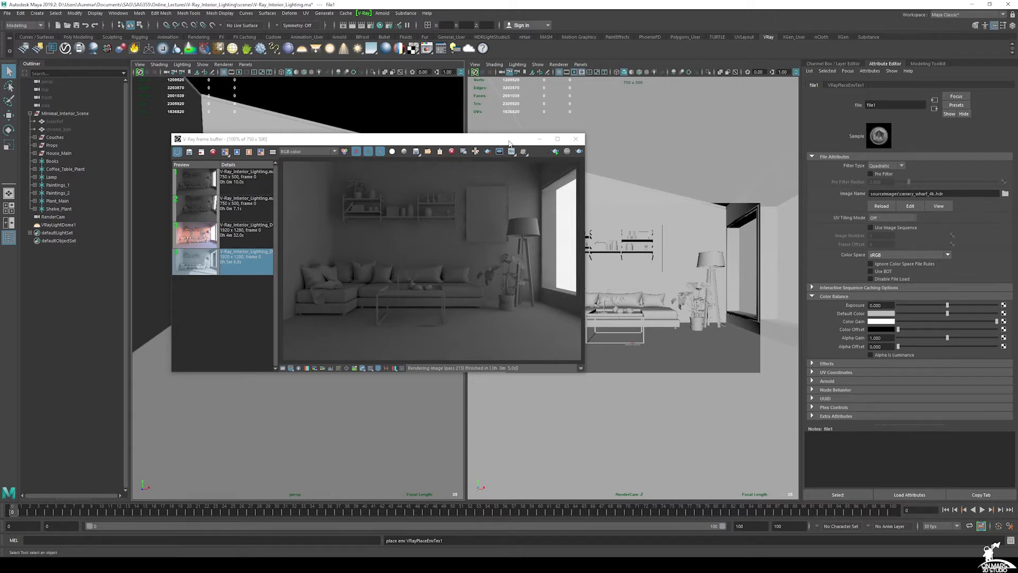
Render the interior with the HDRI-textured dome light in the V-Ray frame buffer.
left_click_drag(509, 143, 566, 155)
left_click(618, 154)
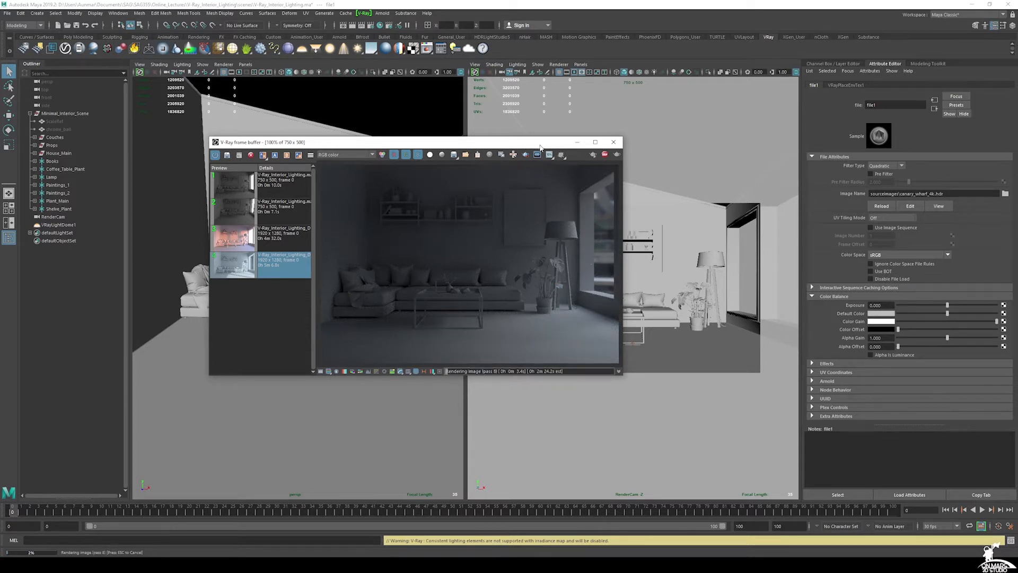
left_click_drag(540, 147, 643, 230)
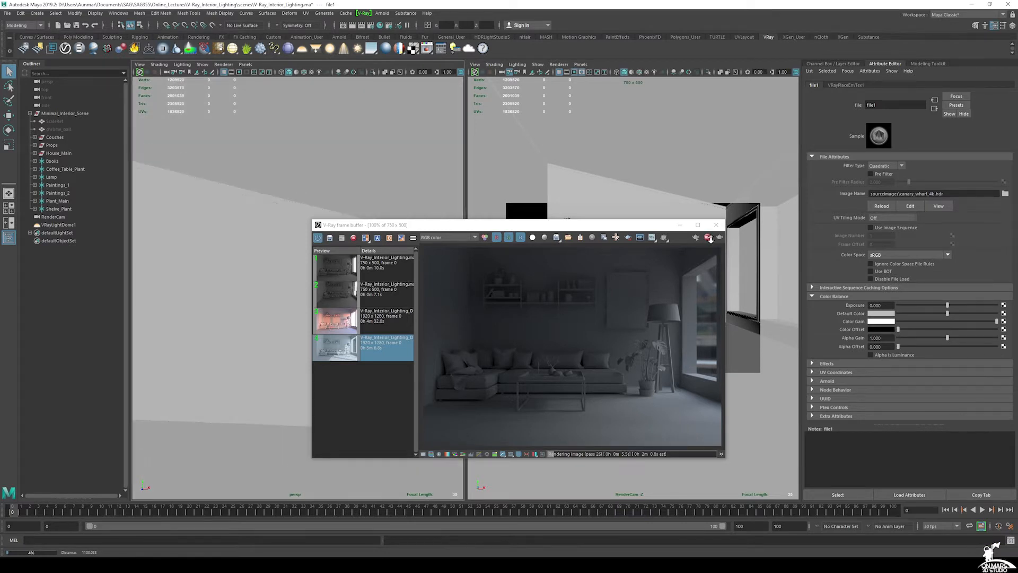
Display texture maps in the perspective view, switching between plain shaded and textured display to compare the HDRI background.
left_click_drag(299, 187, 298, 109, "alt")
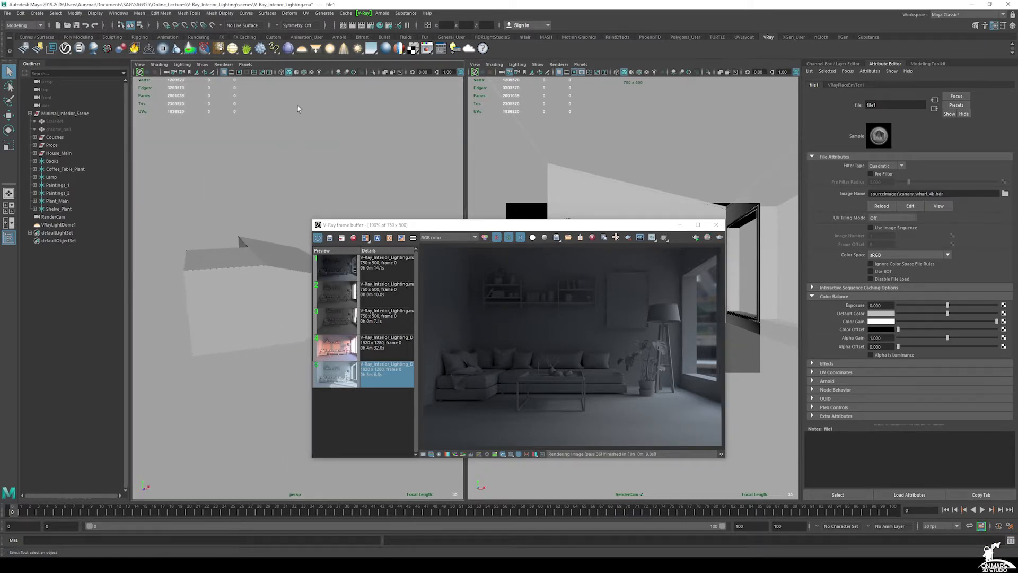
left_click(311, 72)
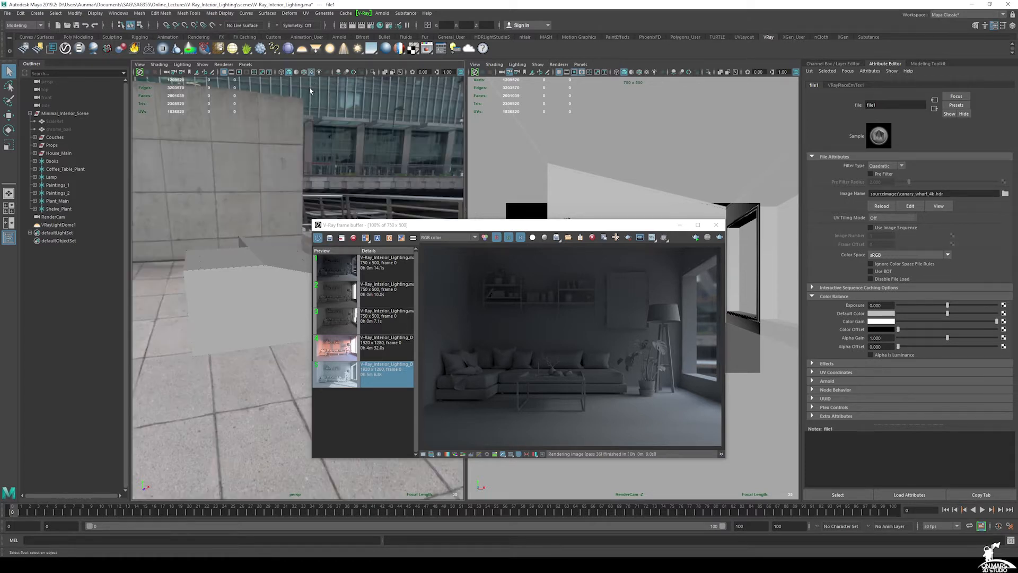
key("5")
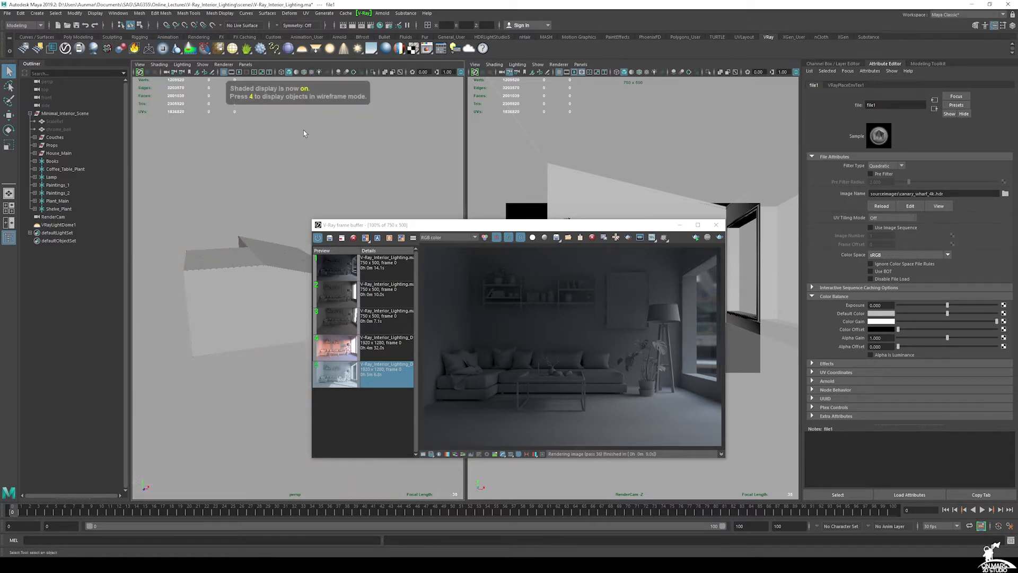
key("6")
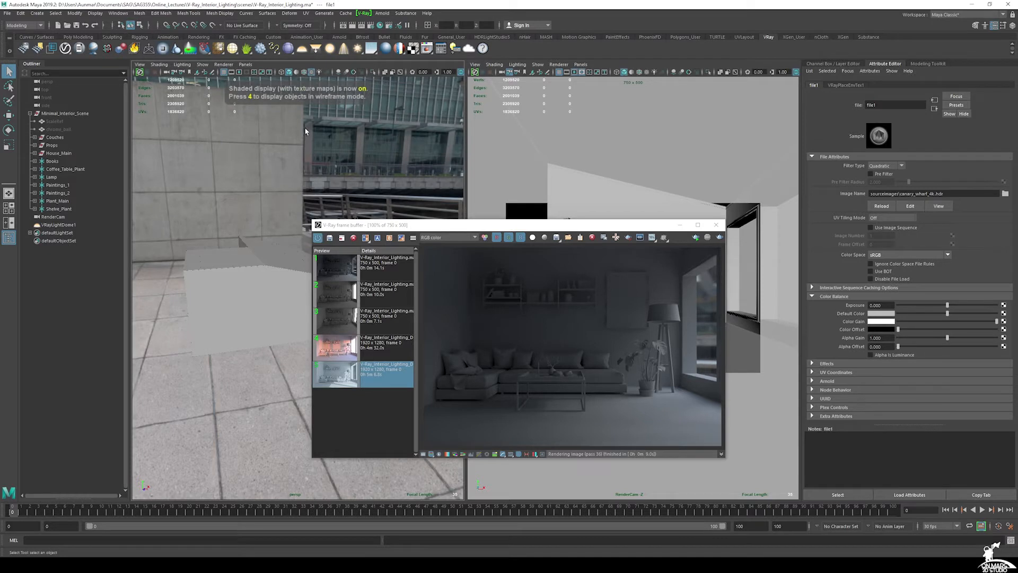
key("5")
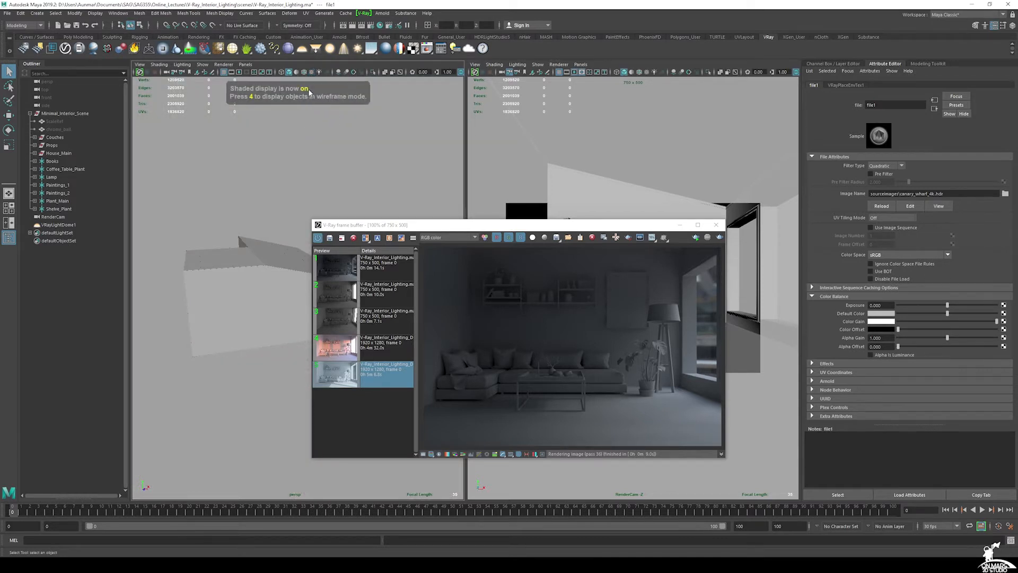
key("6")
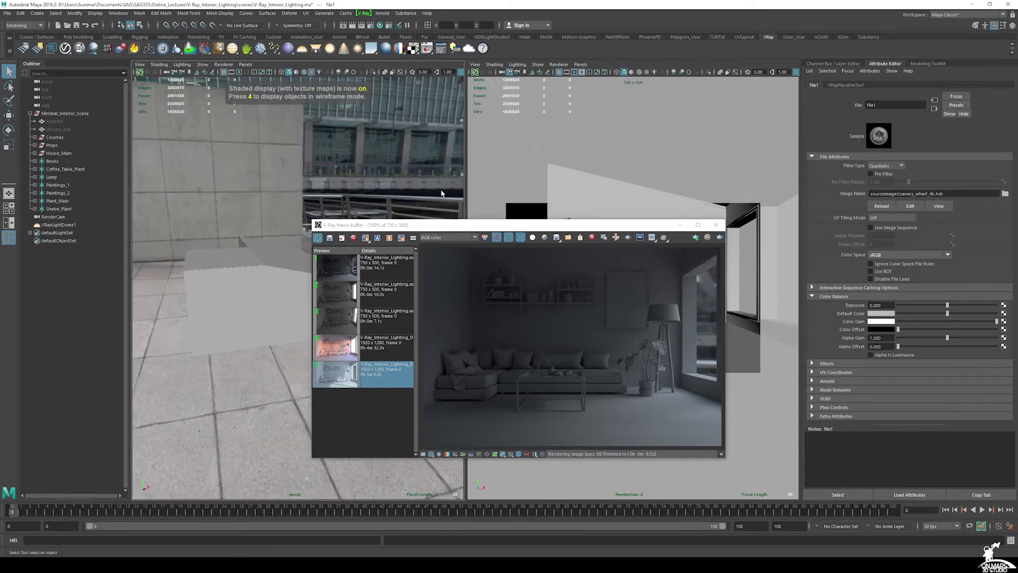
Examine the HDRI surroundings around the house model from several angles in the perspective view.
left_click_drag(445, 226, 496, 220)
left_click_drag(308, 206, 246, 174, "alt")
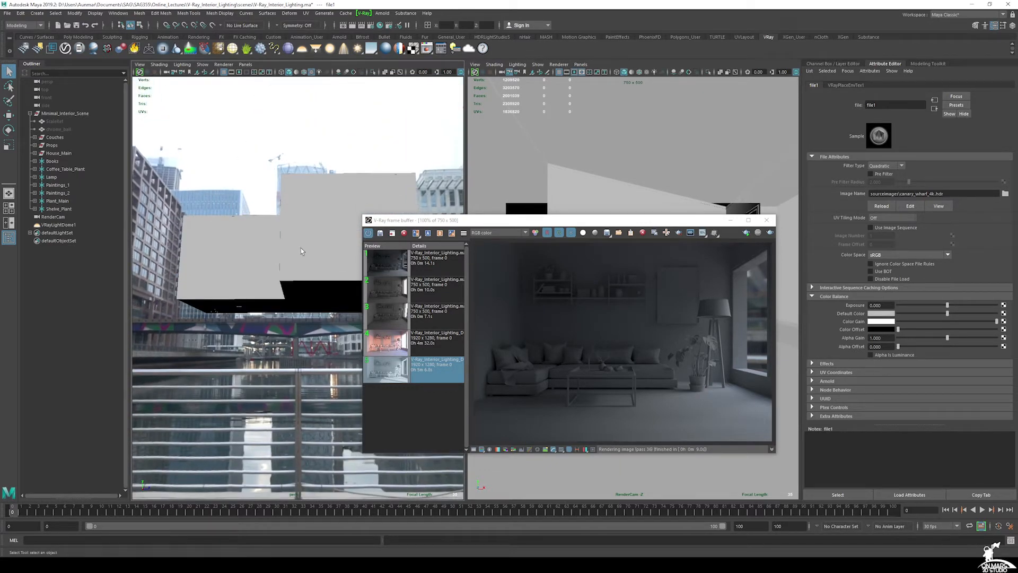
scroll(354, 183, "down", 5)
left_click_drag(355, 183, 352, 228, "alt")
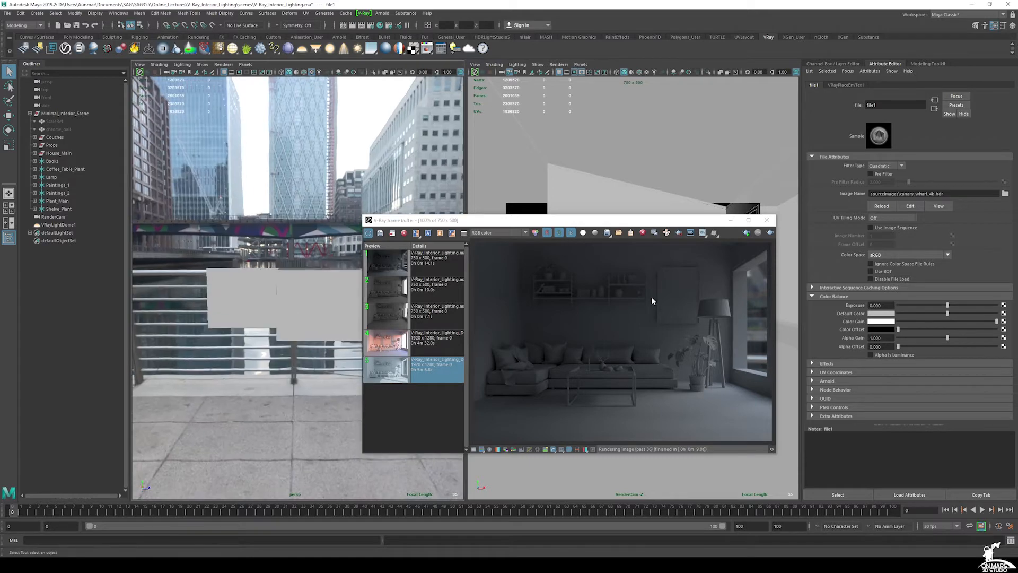
left_click_drag(281, 215, 287, 196, "alt")
scroll(286, 197, "up", 3)
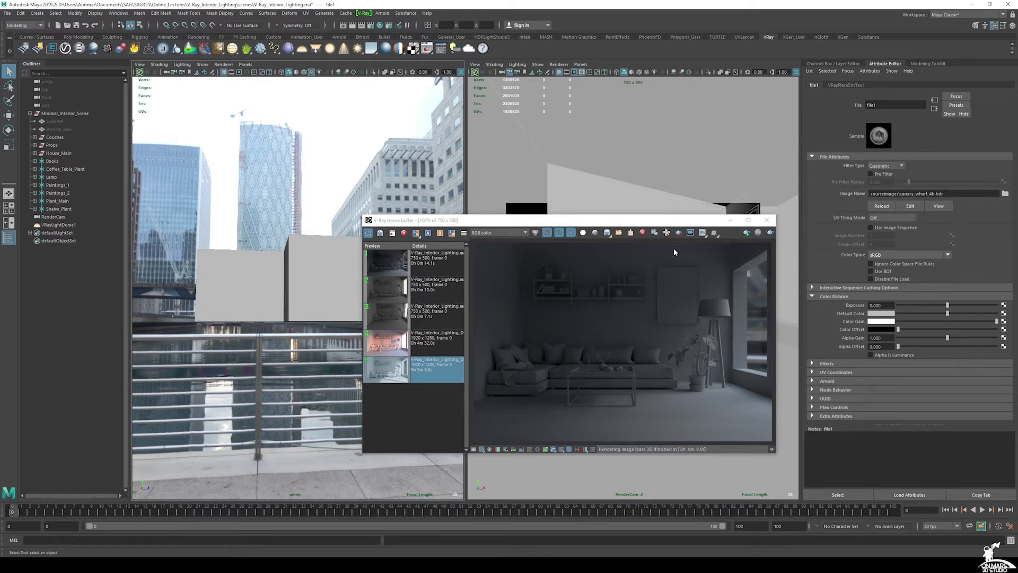
Set the HDRI file texture's exposure to 2 and render the interior again.
left_click_drag(662, 223, 608, 196)
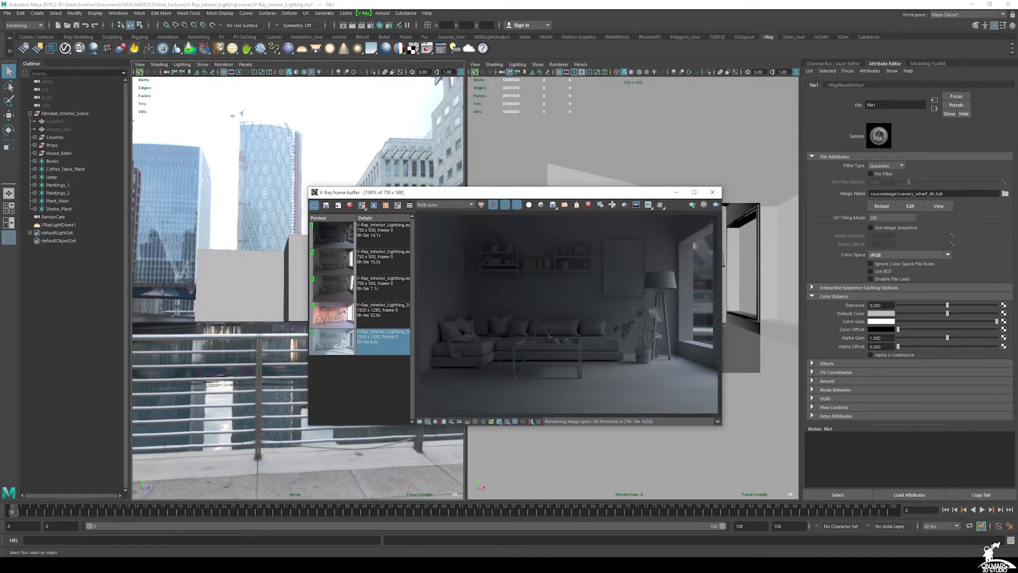
left_click(880, 305)
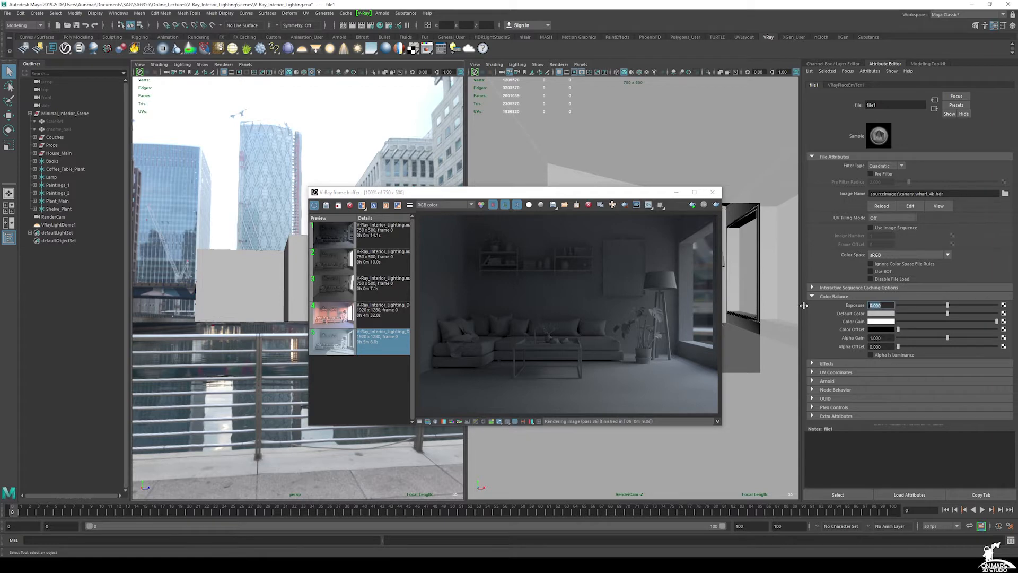
left_click(714, 205)
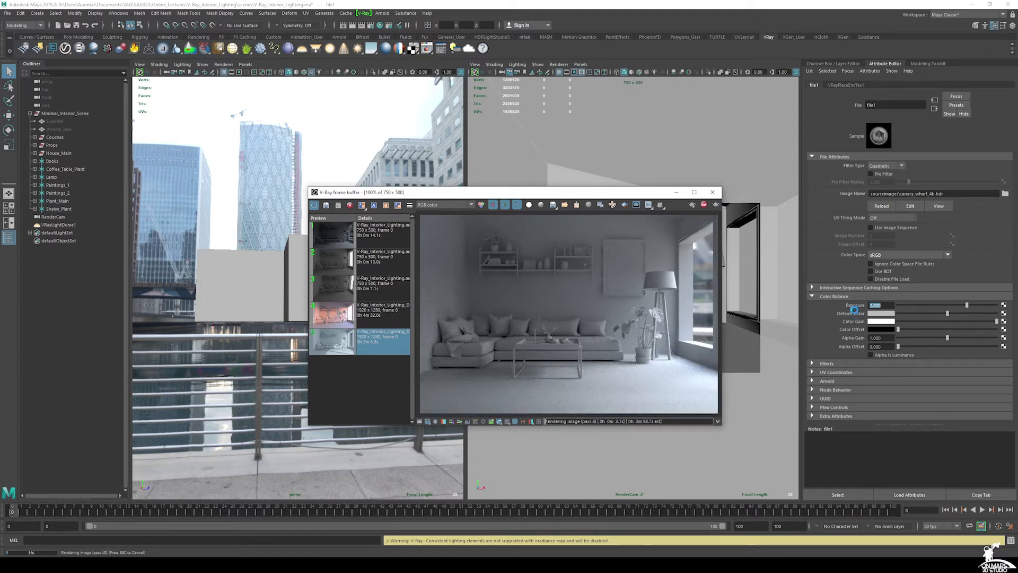
left_click(704, 206)
Replace the dome light texture's image with venice_sunset_4k.hdr from the sourceimages folder.
left_click(57, 220)
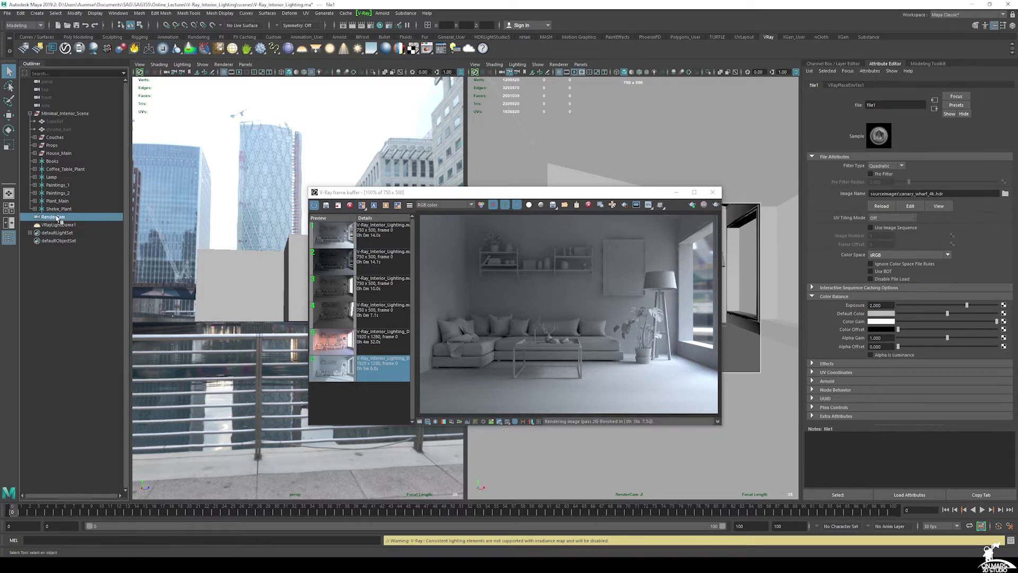
left_click(58, 224)
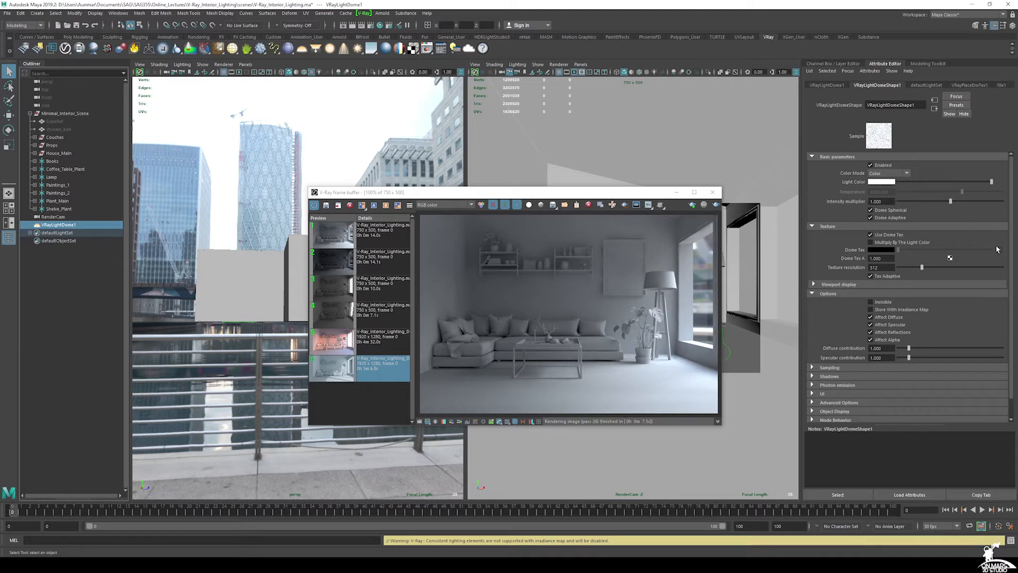
left_click(996, 251)
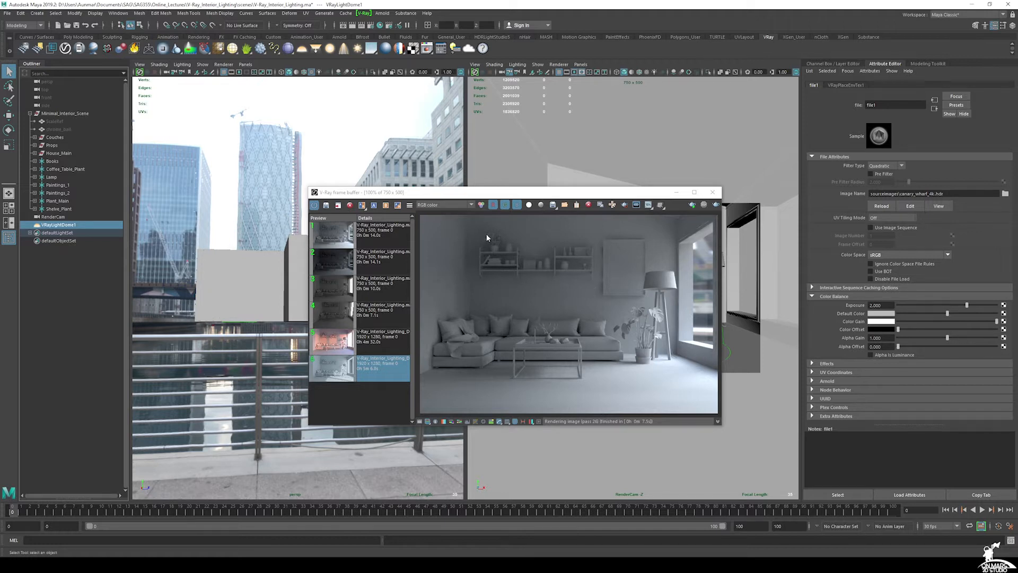
left_click(1006, 194)
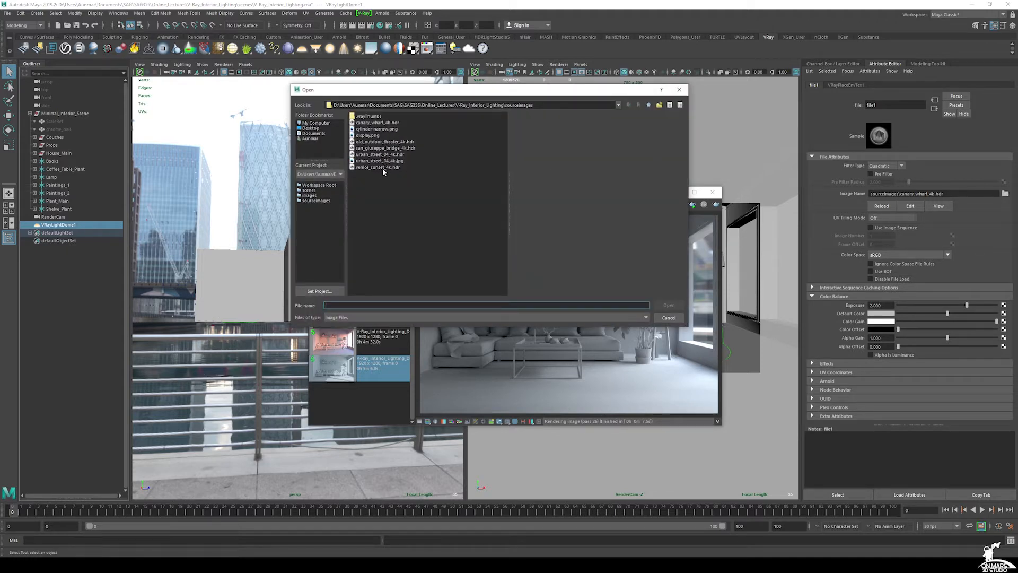
left_click(378, 167)
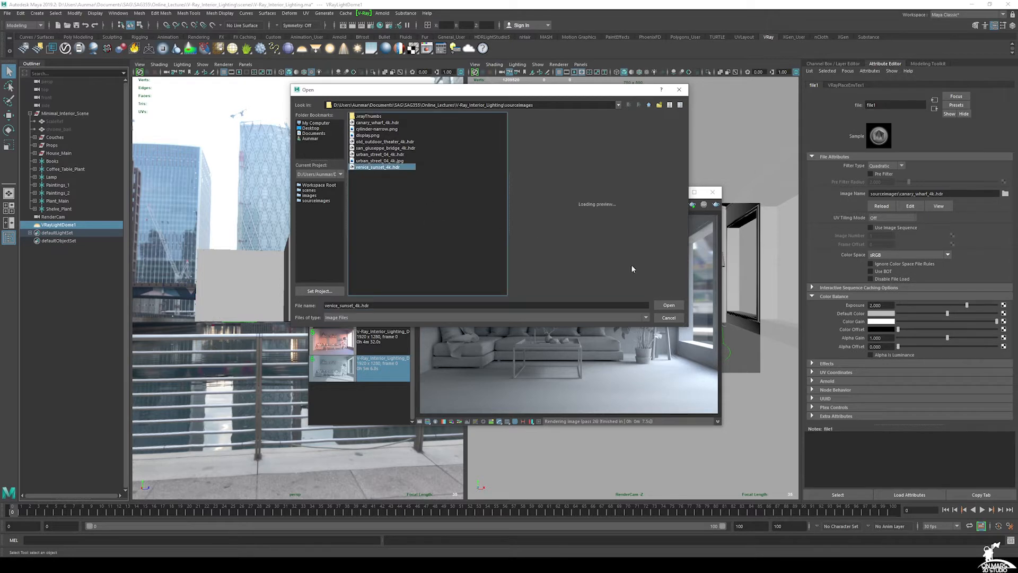
left_click(669, 306)
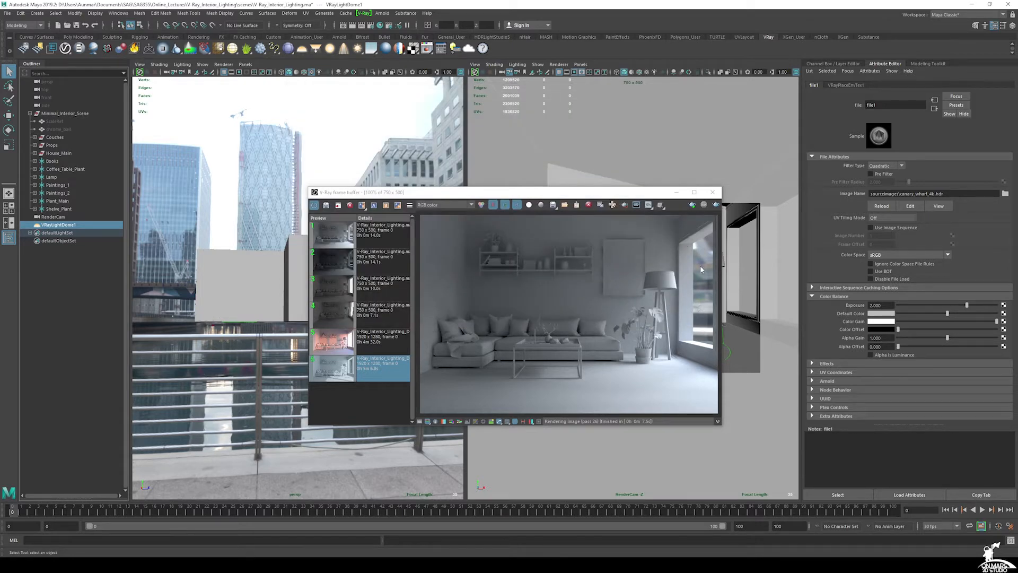
Render the interior with the Venice sunset HDRI and examine the surroundings around the house in the perspective view.
left_click_drag(616, 193, 678, 195)
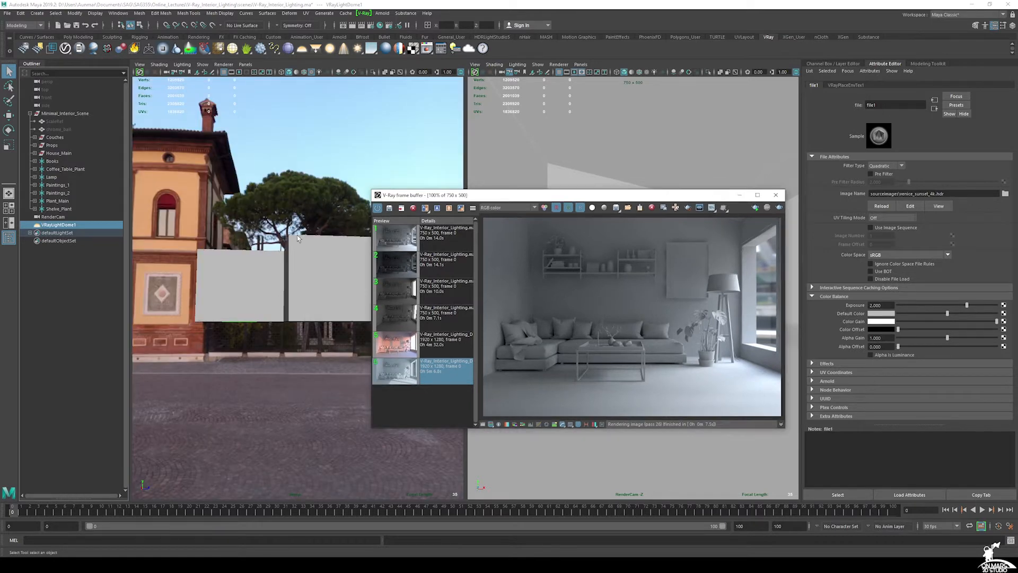
left_click_drag(291, 245, 464, 249, "alt")
left_click_drag(475, 250, 282, 230, "alt")
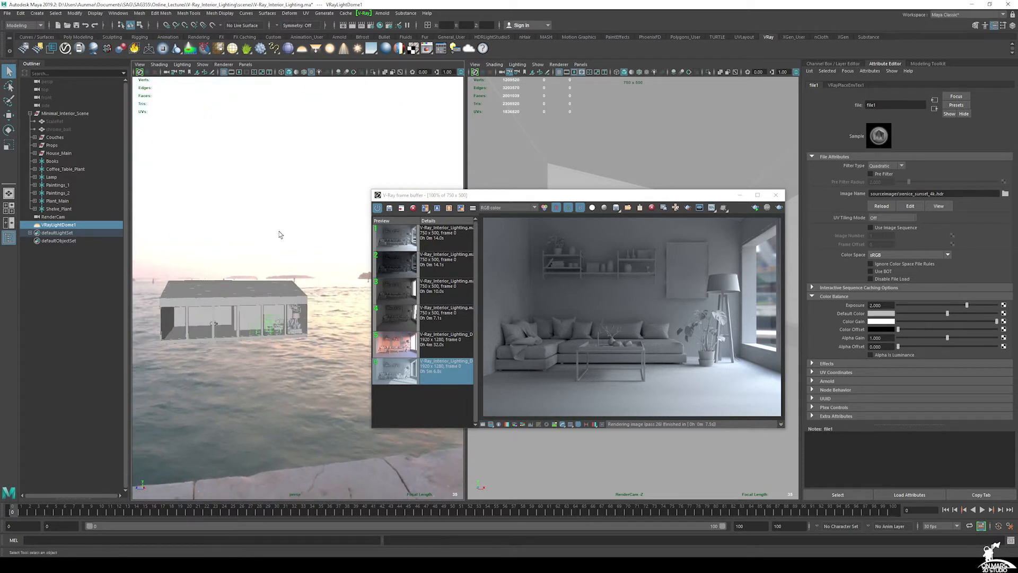
left_click(755, 207)
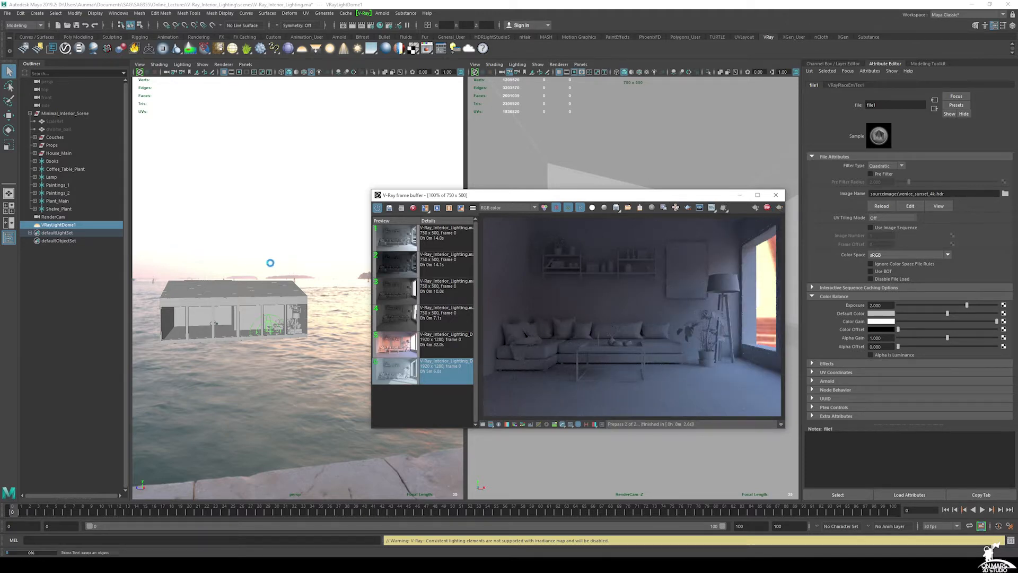
left_click_drag(246, 254, 340, 255, "alt")
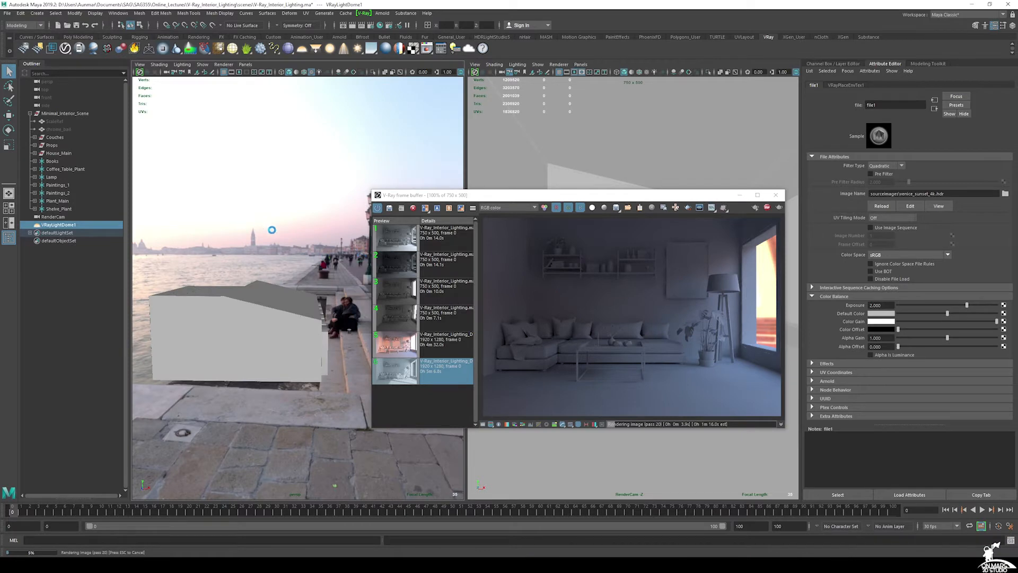
left_click_drag(272, 229, 81, 227, "alt")
middle_click_drag(254, 270, 254, 270, "alt")
left_click_drag(254, 270, 272, 257, "alt")
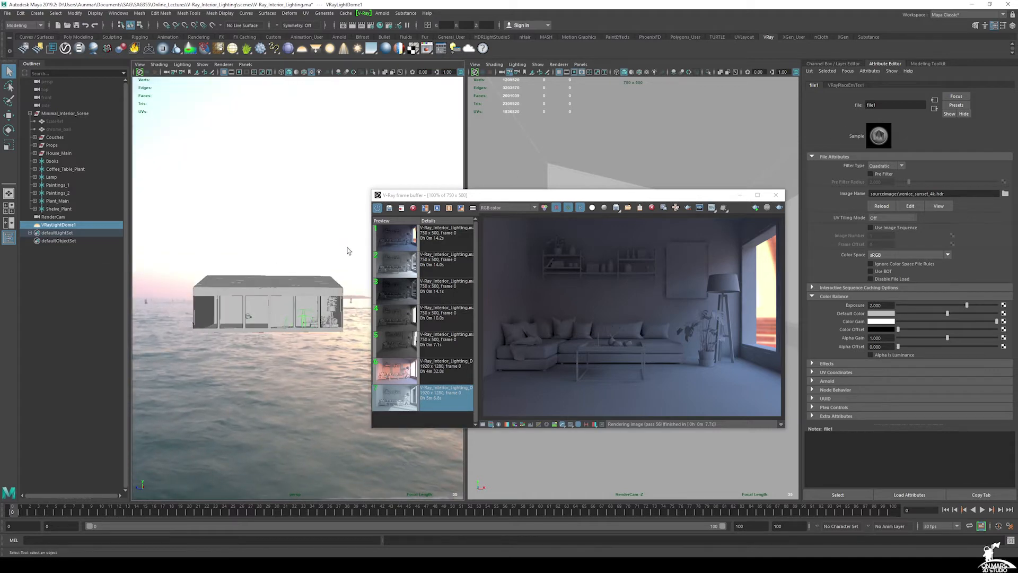
Set the horizontal rotation of the dome light's VRayPlaceEnvTex1 node to about 172.7, checking the sun's position in the perspective view.
left_click(67, 225)
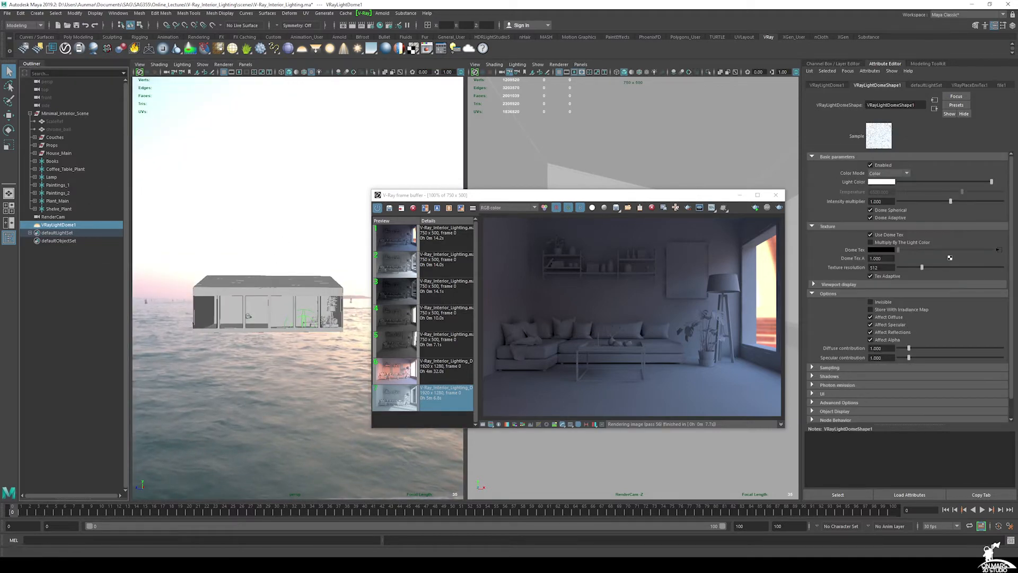
left_click(968, 86)
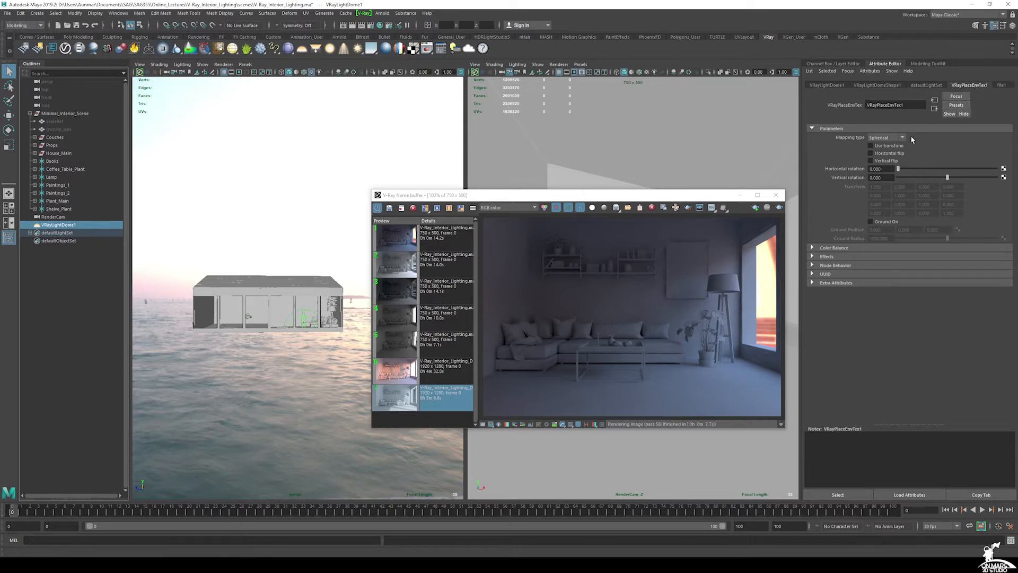
left_click_drag(898, 169, 931, 172)
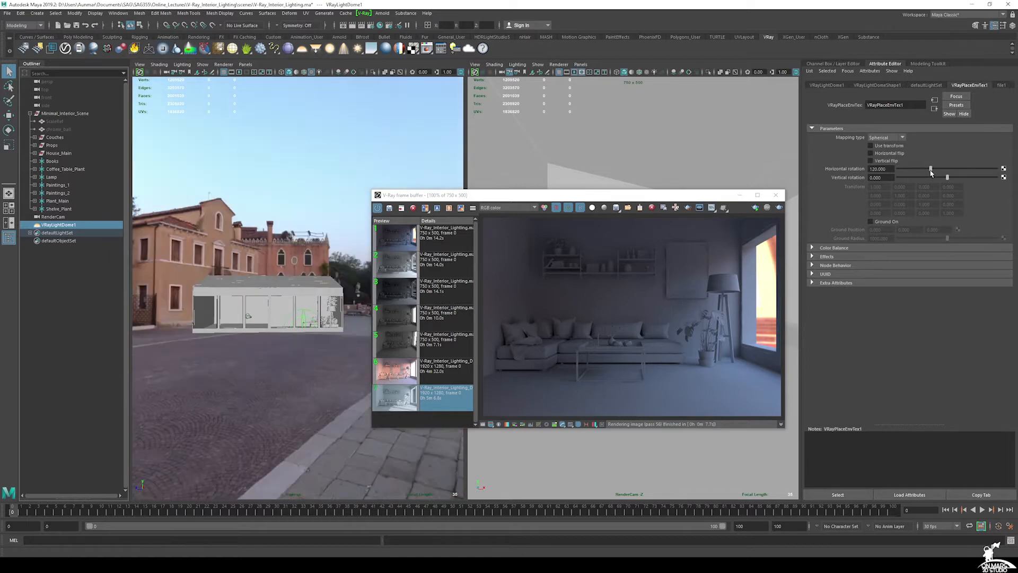
left_click_drag(309, 164, 610, 160, "alt")
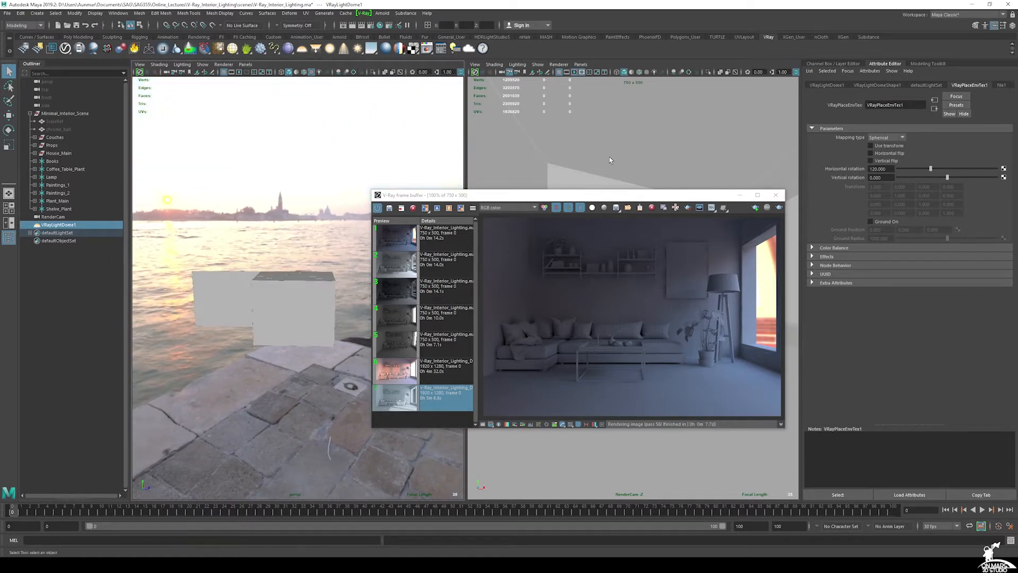
left_click(946, 171)
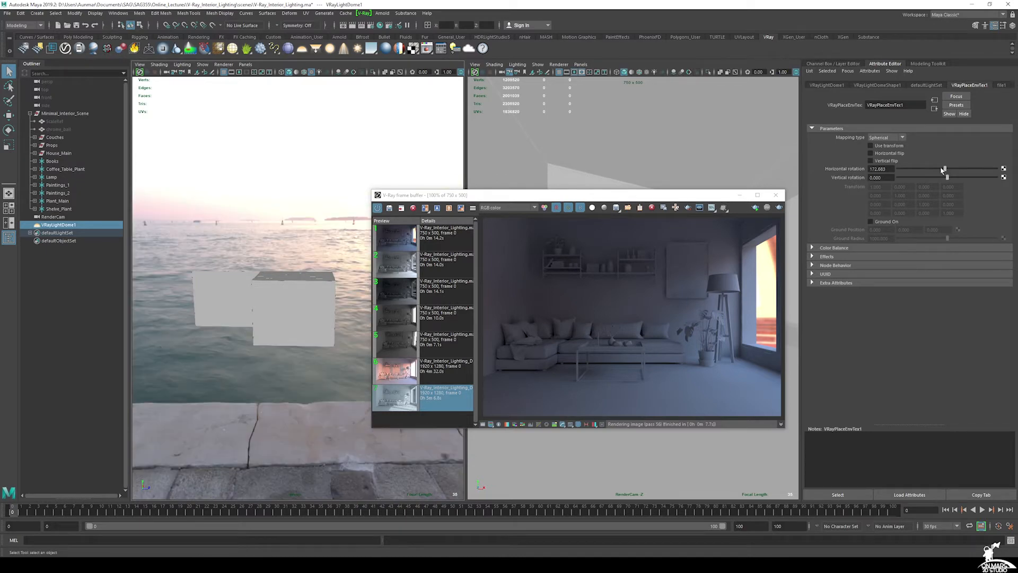
left_click_drag(346, 186, 345, 155, "alt")
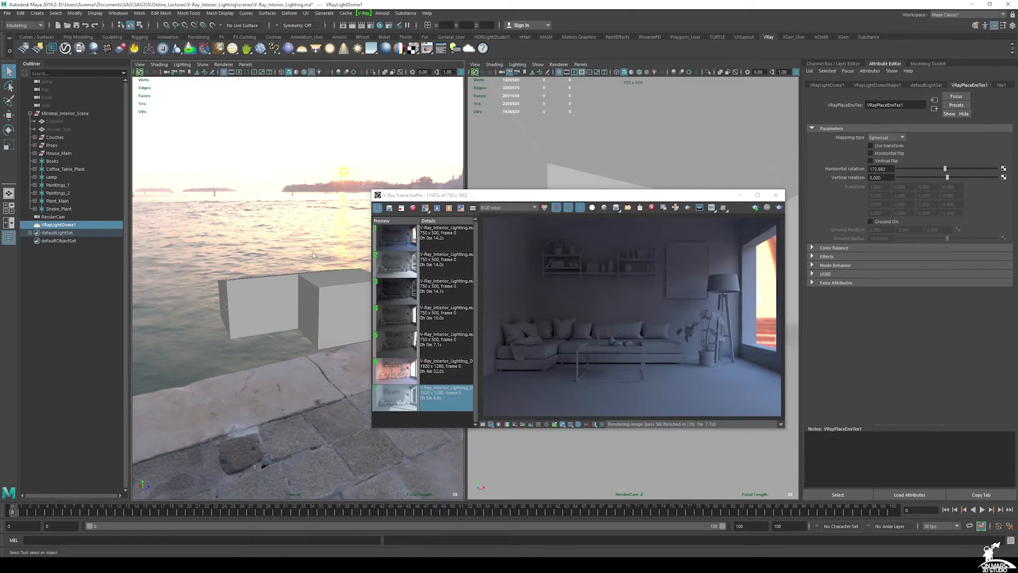
left_click_drag(321, 253, 403, 242, "alt")
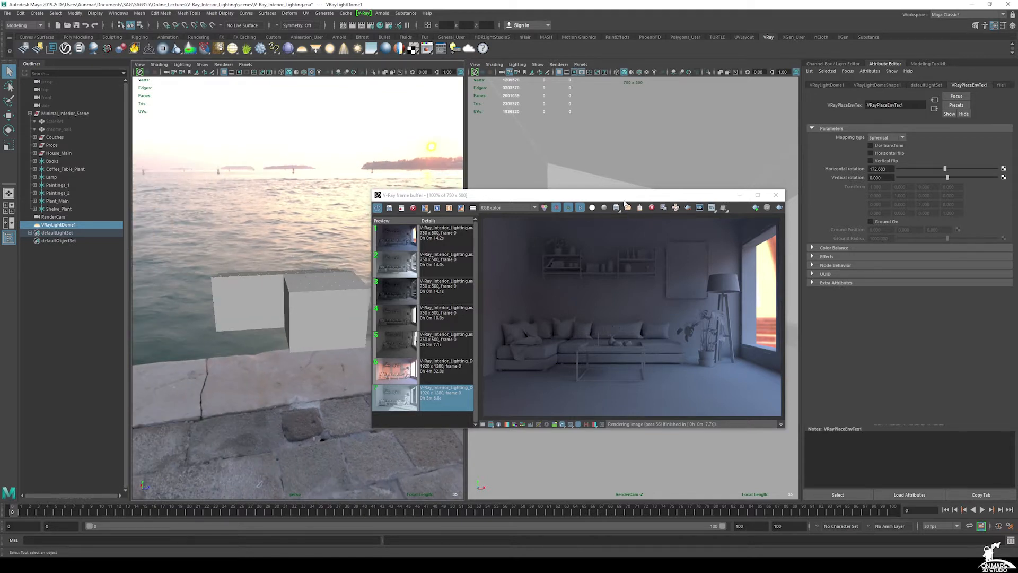
Render the interior with the rotated sunset HDRI in the V-Ray frame buffer and stop the render early.
left_click_drag(625, 197, 545, 189)
left_click(700, 198)
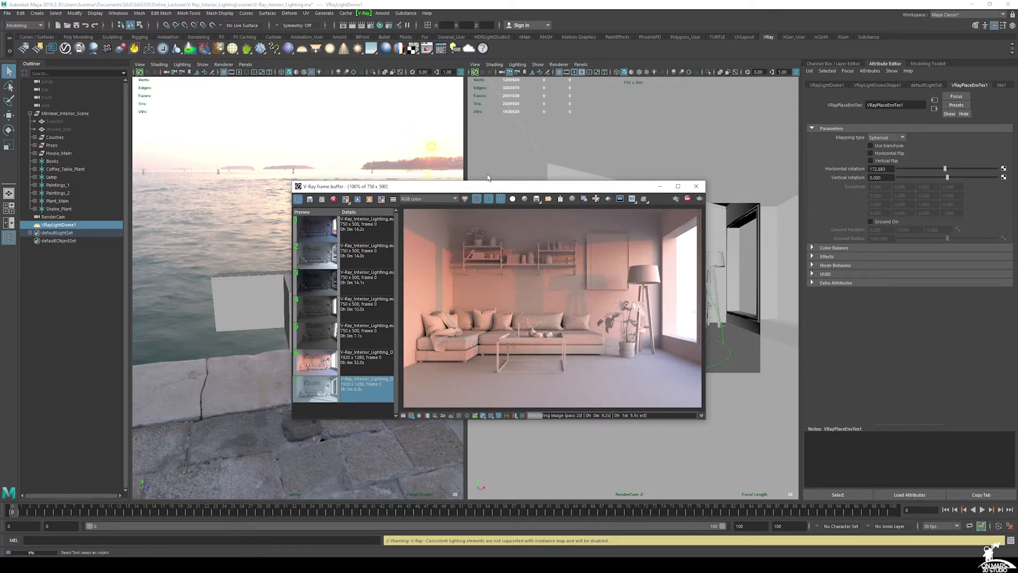
left_click(686, 200)
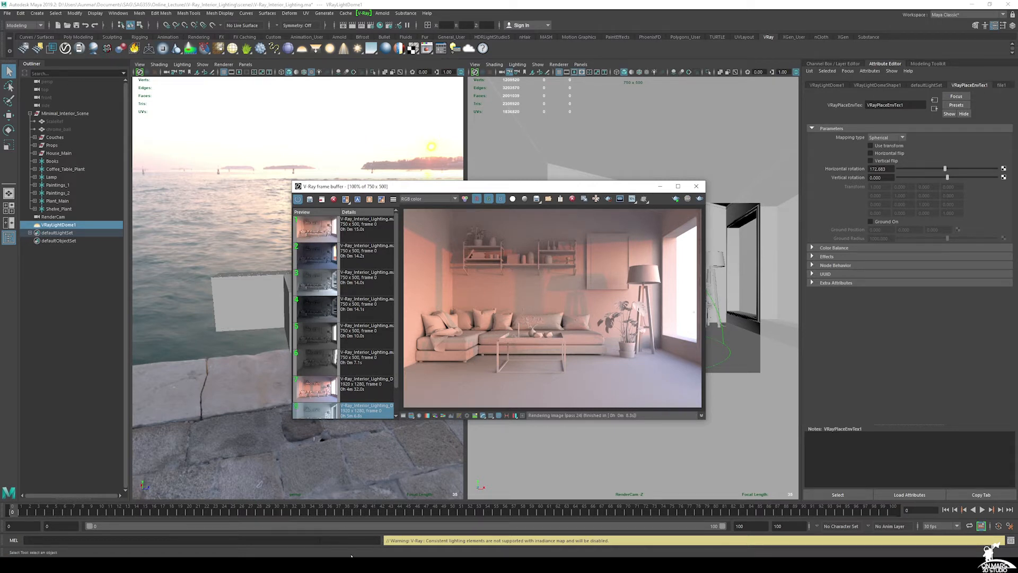
Switch to Photoshop and add an Exposure adjustment layer to urban_street_04_4k.hdr with exposure at -0.67.
mouse_move(341, 567)
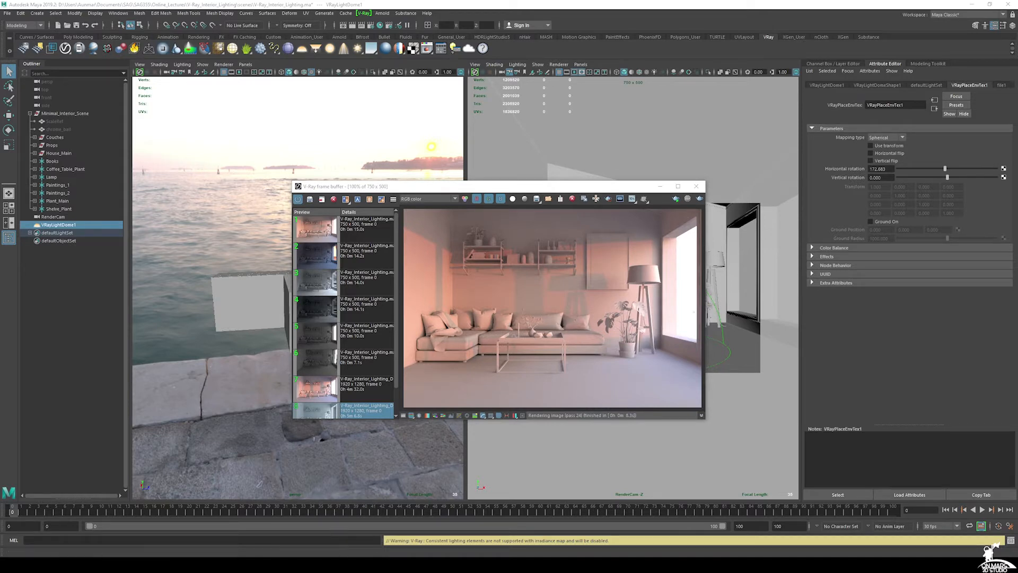
left_click(341, 566)
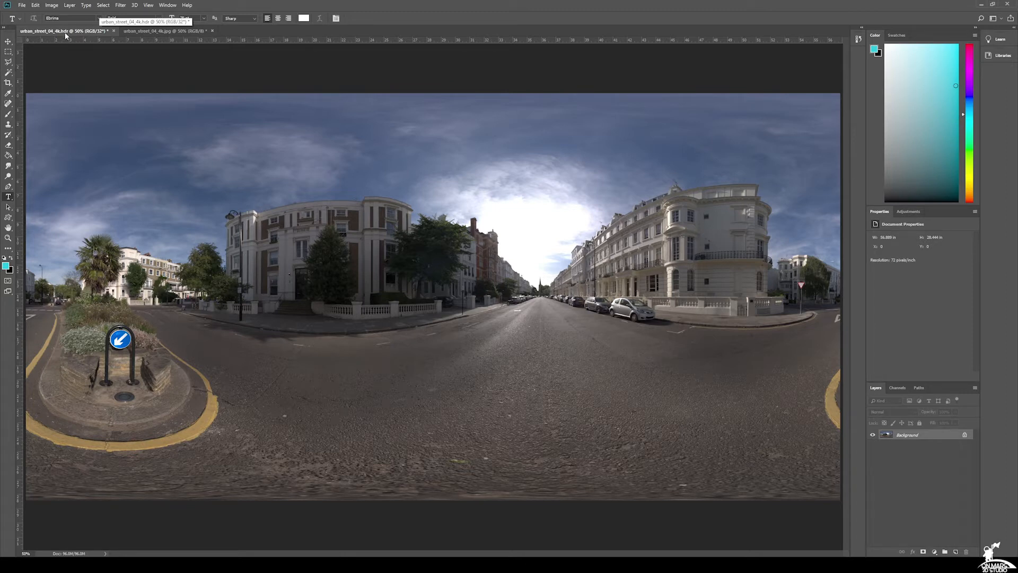
left_click(936, 551)
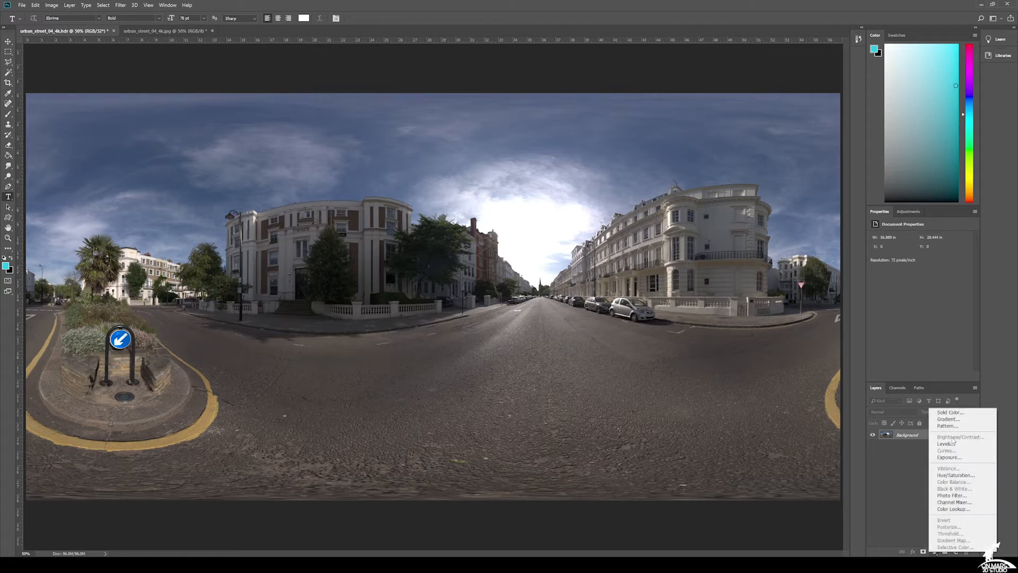
left_click(952, 457)
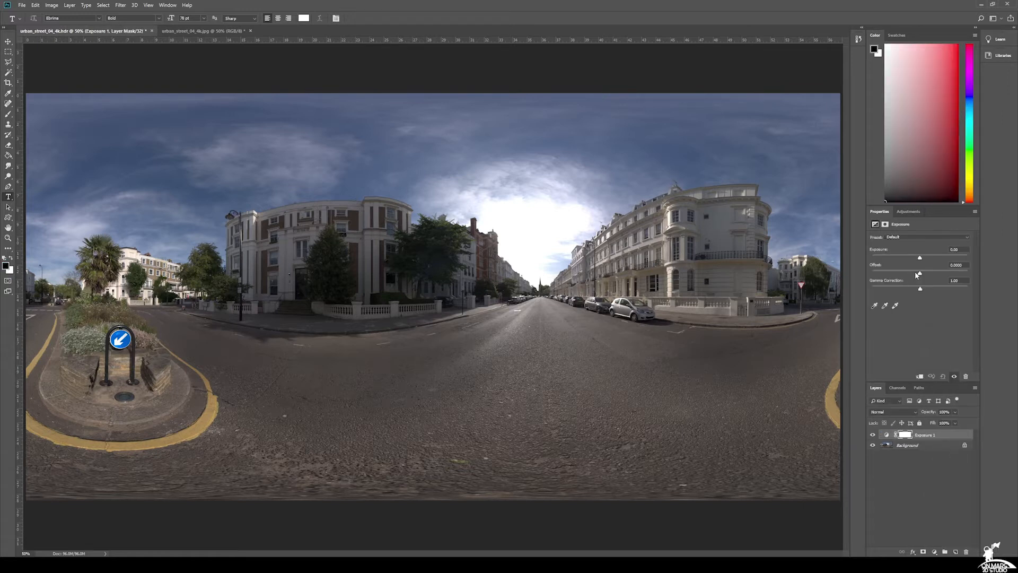
mouse_move(920, 260)
left_mouse_down()
mouse_move(890, 263)
mouse_move(960, 260)
mouse_move(915, 260)
left_mouse_up()
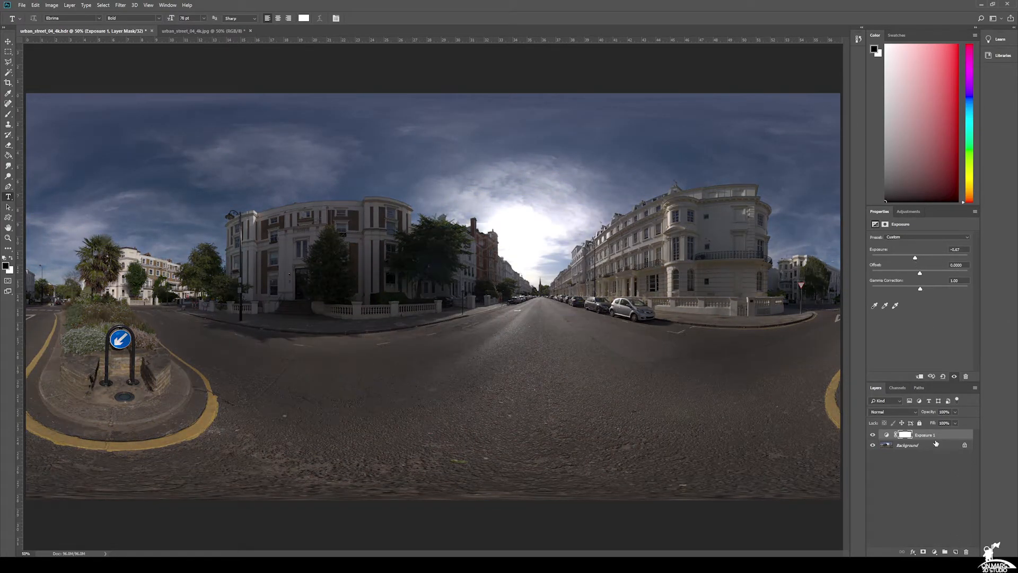
Add an Exposure adjustment layer to urban_street_04_4k.jpg and lower its exposure to about -2.8.
left_click(197, 31)
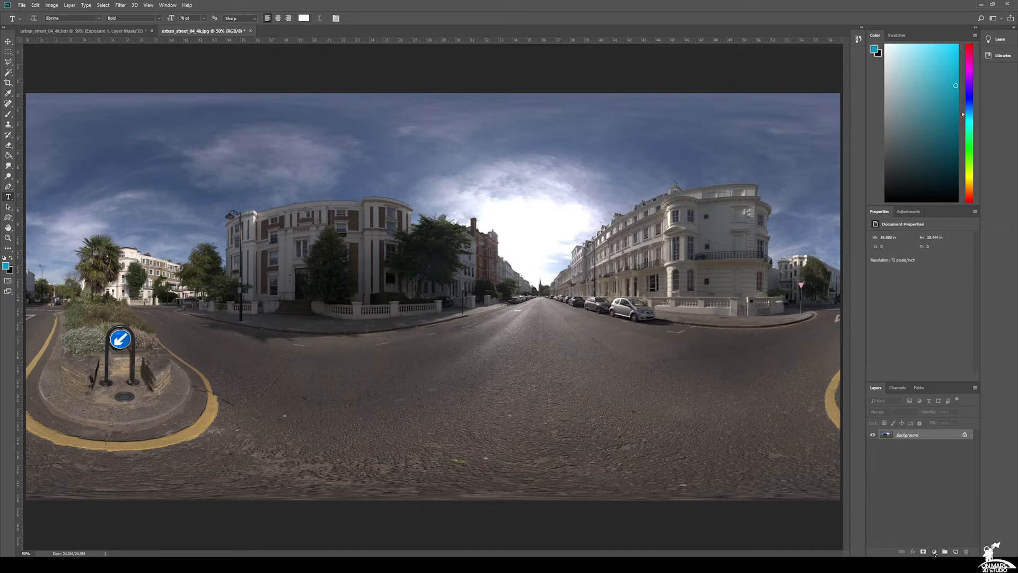
left_click(935, 553)
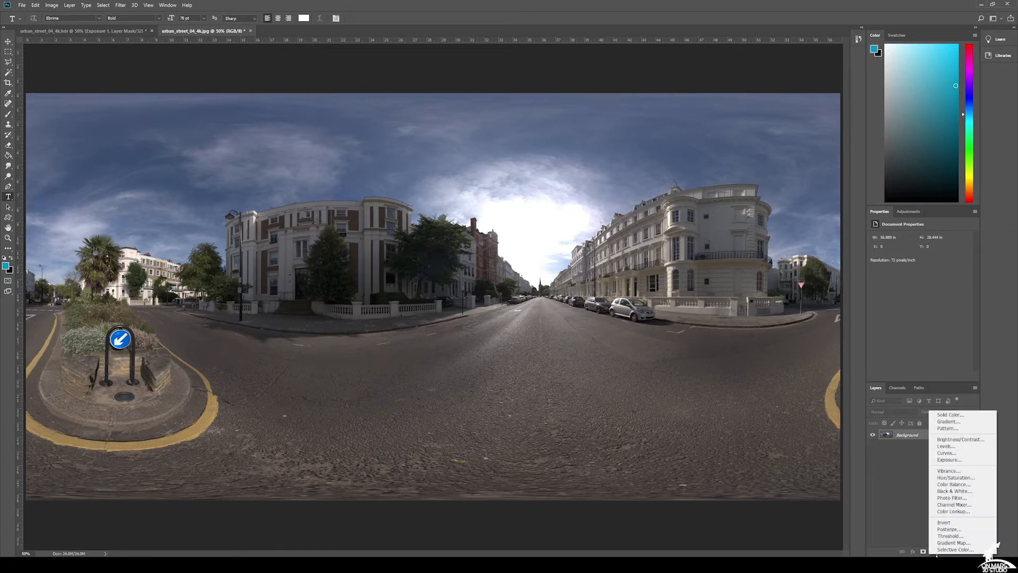
left_click(961, 460)
mouse_move(915, 257)
left_mouse_down()
mouse_move(933, 257)
mouse_move(886, 262)
mouse_move(934, 259)
mouse_move(892, 264)
mouse_move(904, 264)
left_mouse_up()
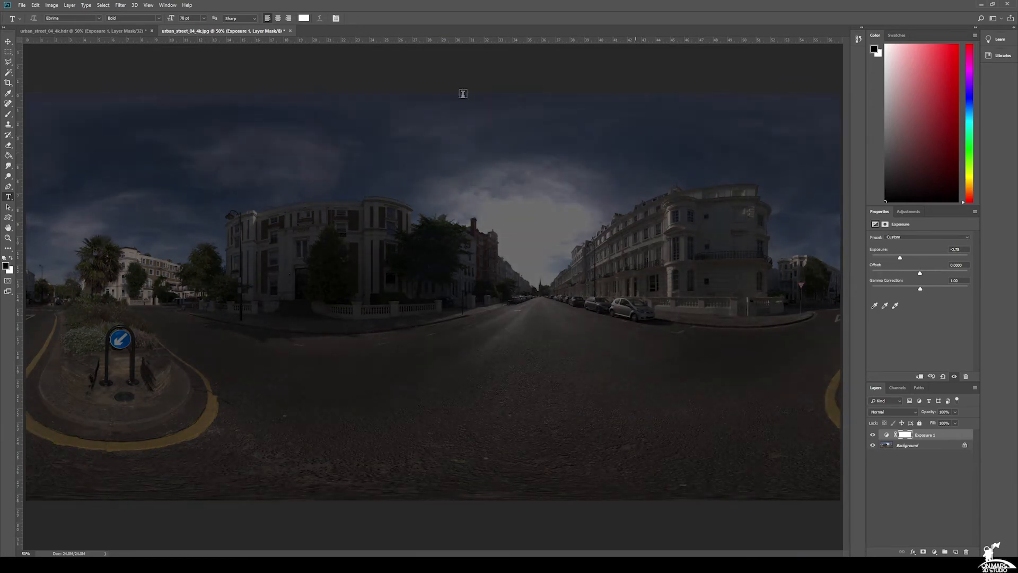
Lower the exposure adjustment of urban_street_04_4k.hdr to about -1.35 to compare it with the JPG.
left_click(82, 31)
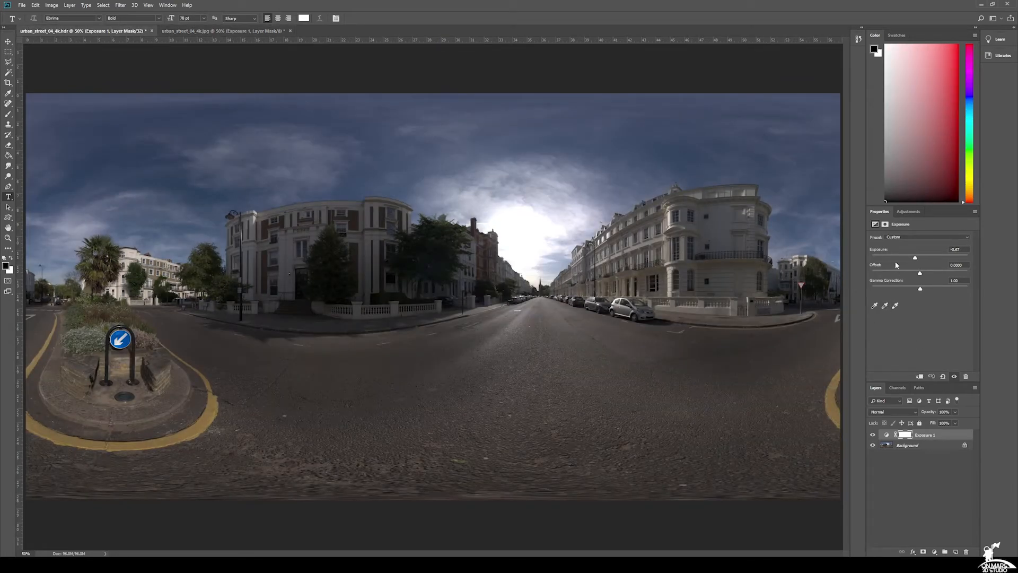
left_click_drag(914, 261, 909, 258)
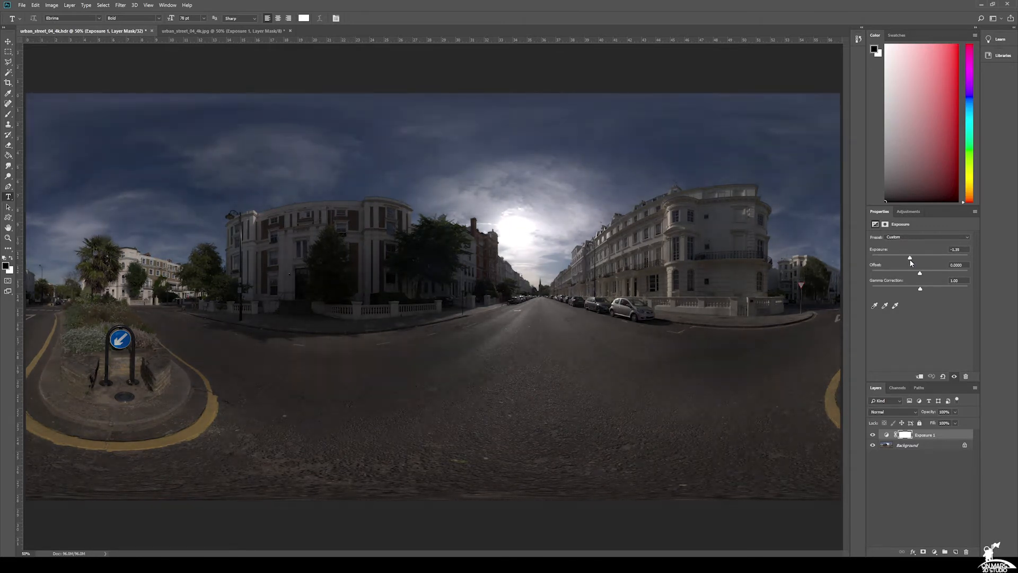
Switch back to Maya and load urban_street_04_4k.hdr as the image of the dome light's file texture.
left_click(980, 4)
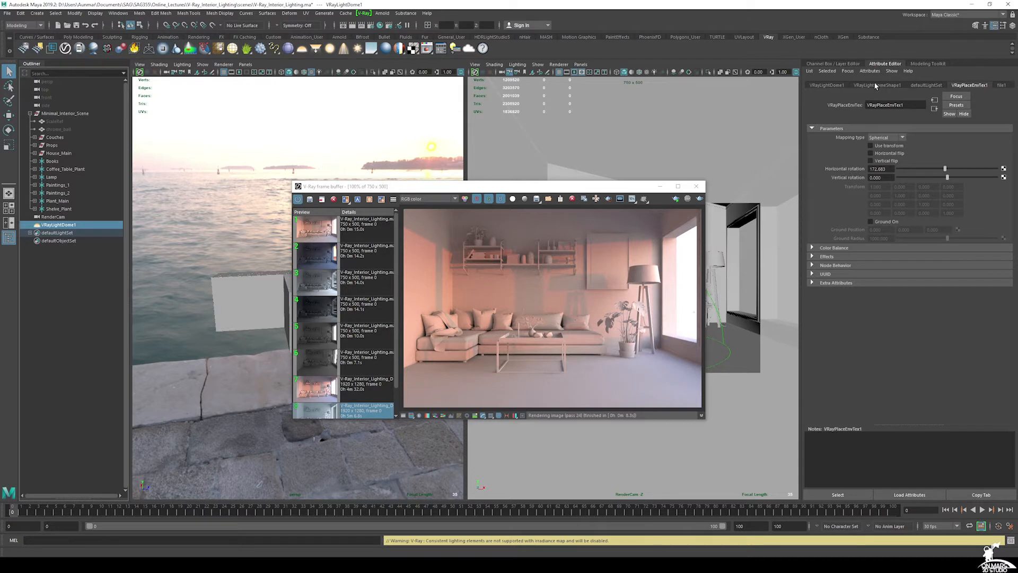
left_click(837, 86)
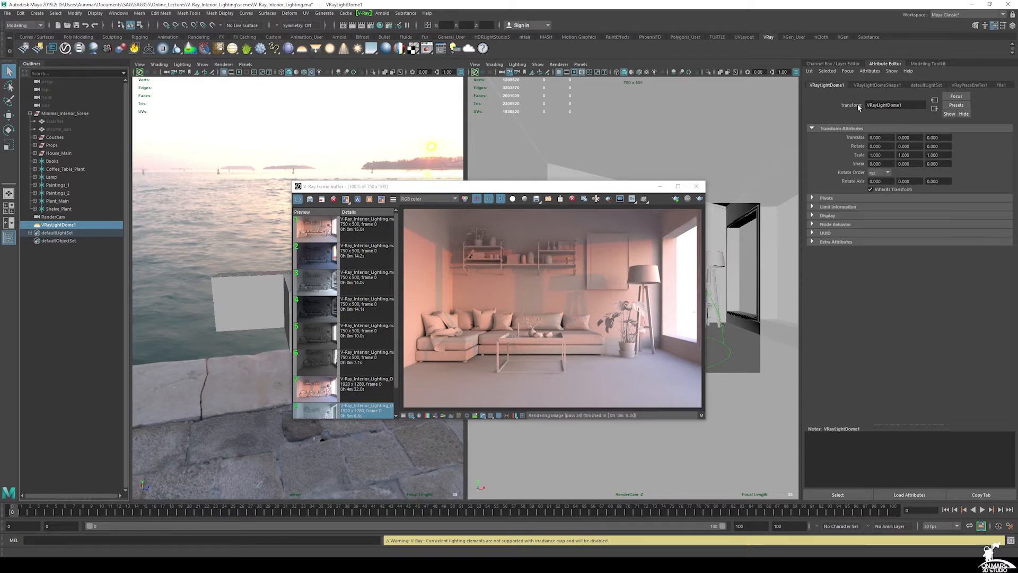
left_click(883, 85)
left_click(998, 249)
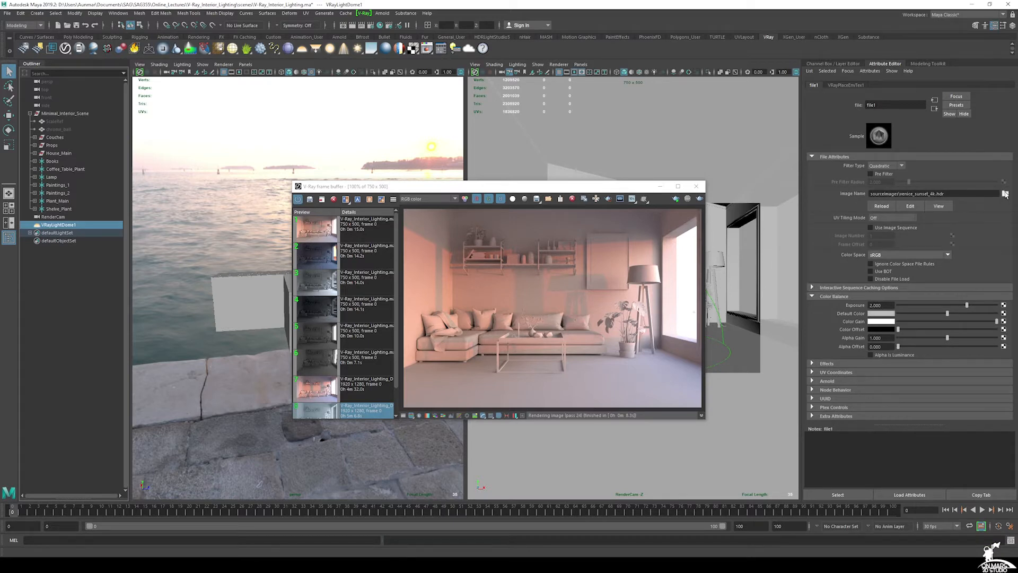
left_click(1005, 193)
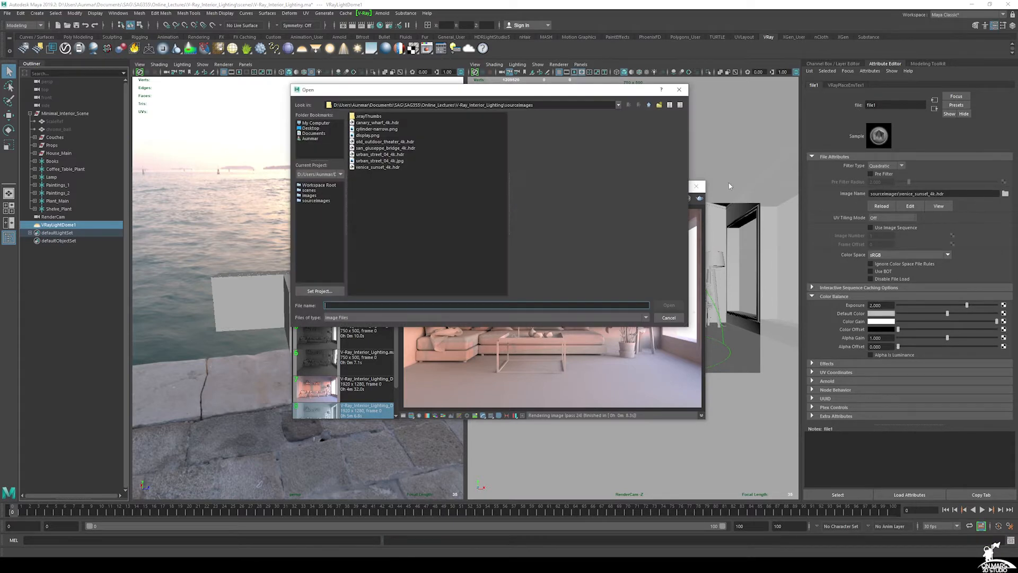
left_click(394, 154)
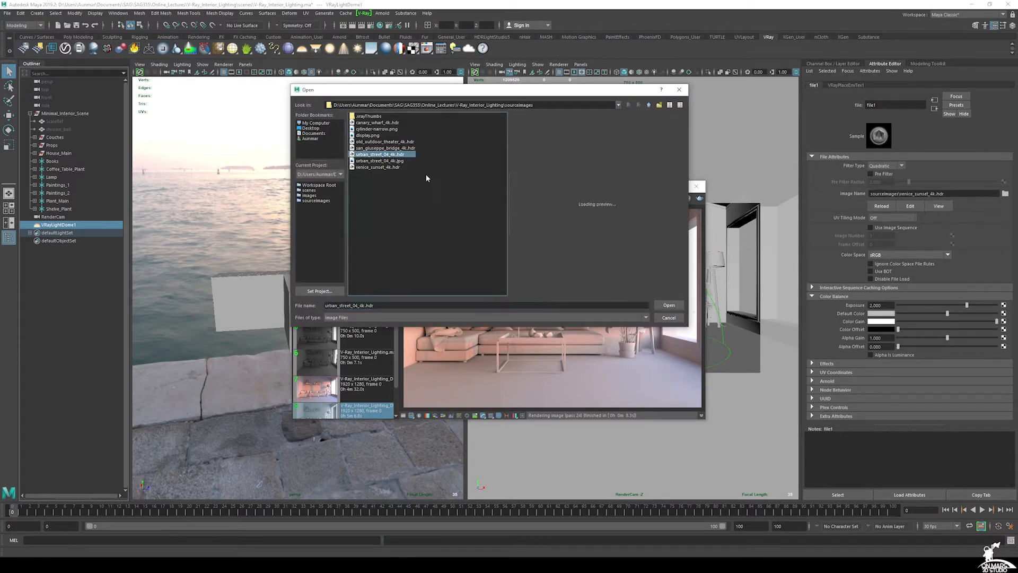
left_click(669, 305)
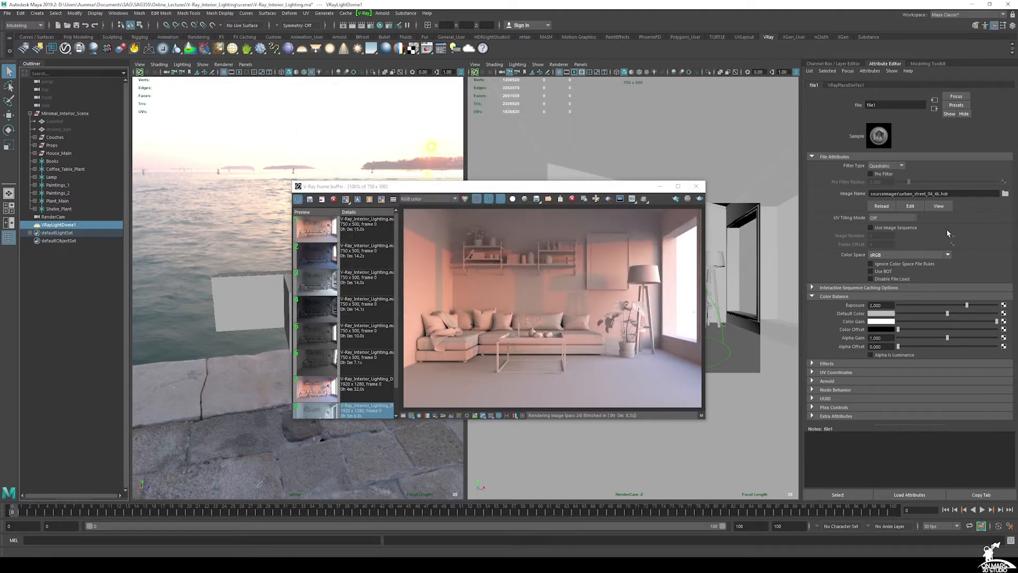
Set the horizontal rotation of the dome texture's environment placement to 188 and start a render.
left_click(854, 86)
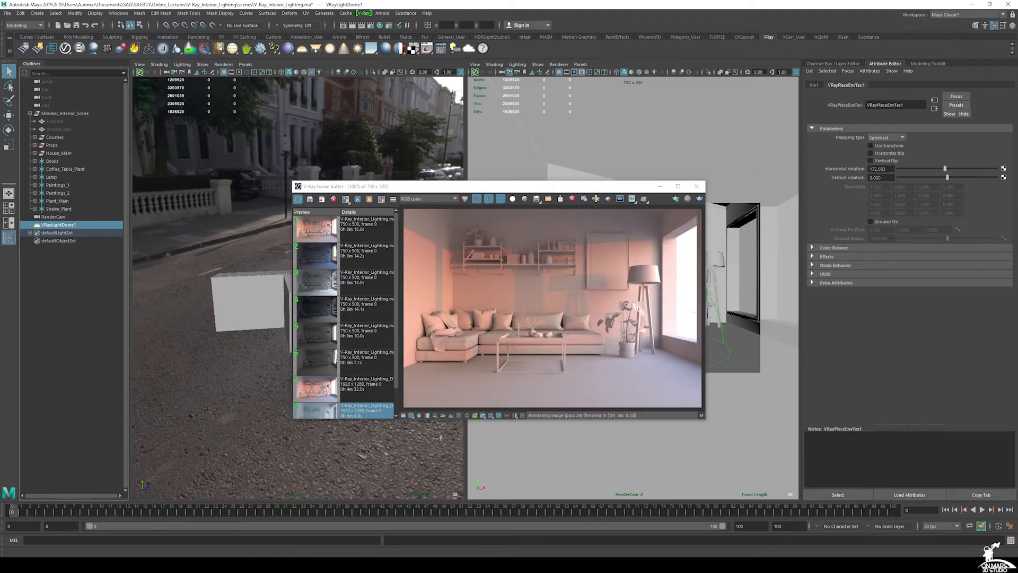
left_click_drag(889, 169, 825, 158)
type("188")
key("Return")
left_click_drag(472, 191, 474, 187)
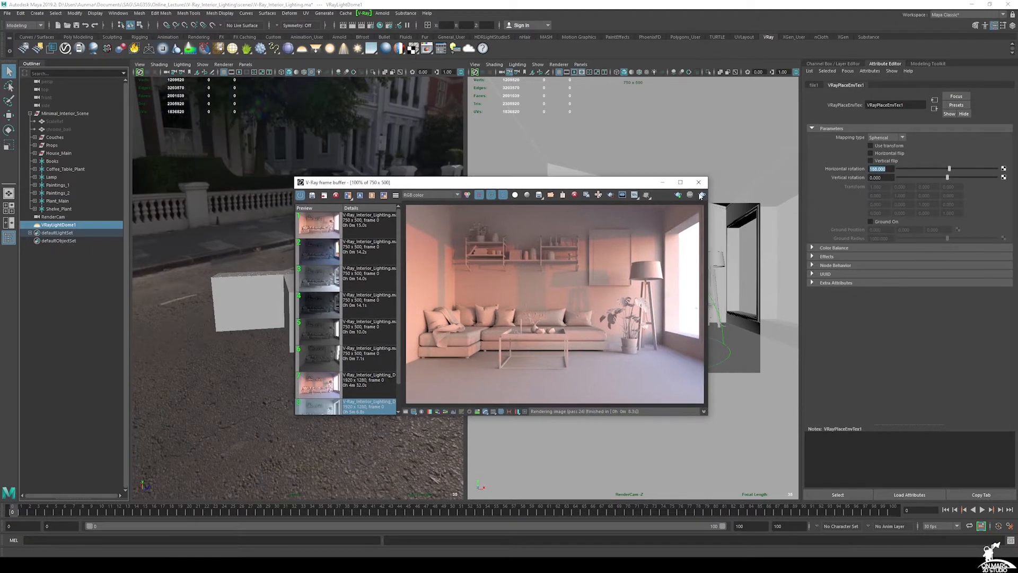
left_click(677, 195)
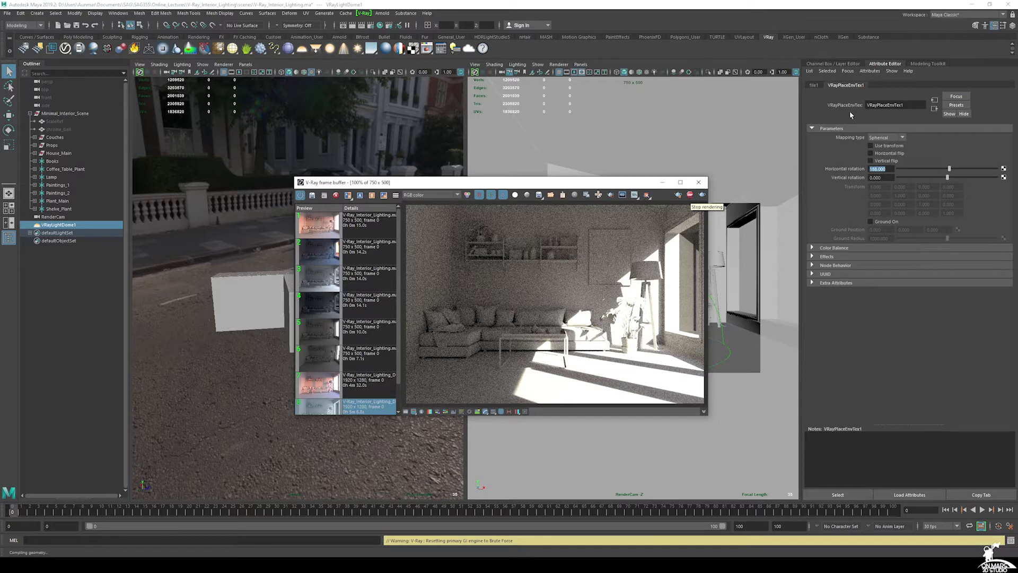
Set the exposure of the street HDRI file texture to 1 and stop the render after a brief check.
left_click(814, 85)
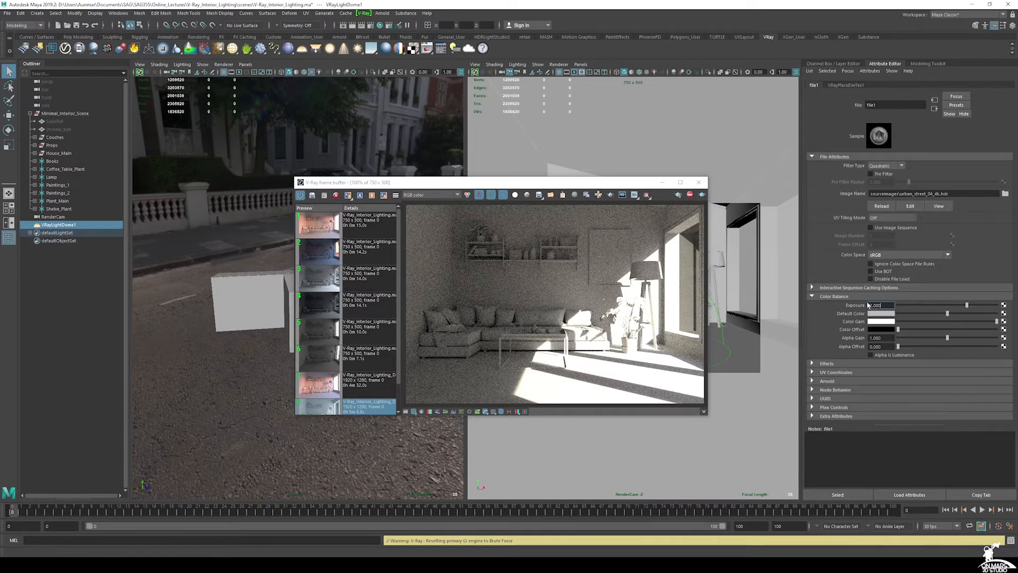
left_click_drag(882, 305, 802, 306)
type("1")
key("Return")
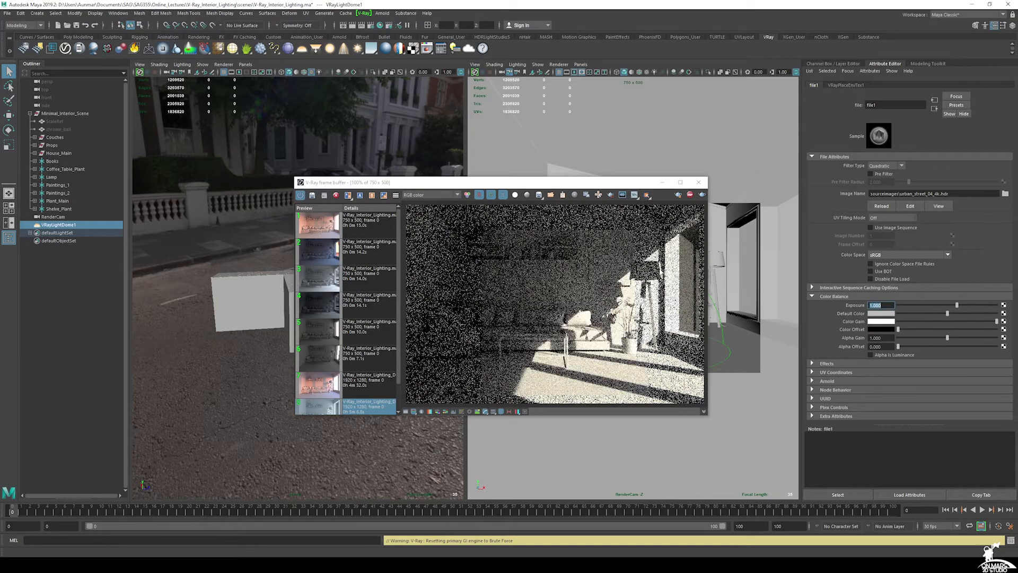
left_click(690, 196)
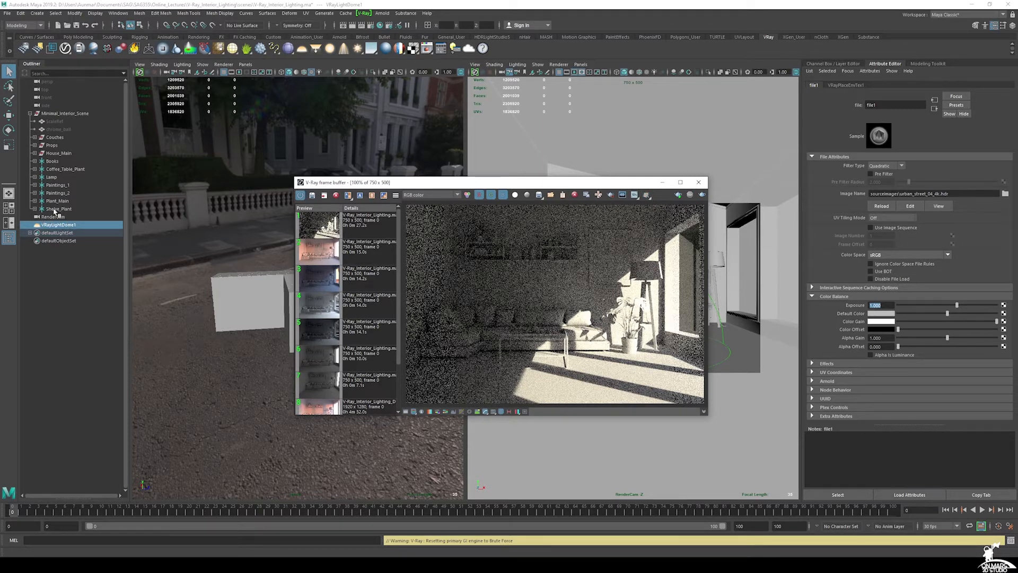
Select the Wall_Windows_Glass mesh on the outside of the house and frame it in the perspective view.
left_click_drag(332, 187, 430, 188)
mouse_move(325, 288)
left_mouse_down("alt")
mouse_move(224, 260)
mouse_move(317, 276)
left_mouse_up("alt")
left_click(307, 274)
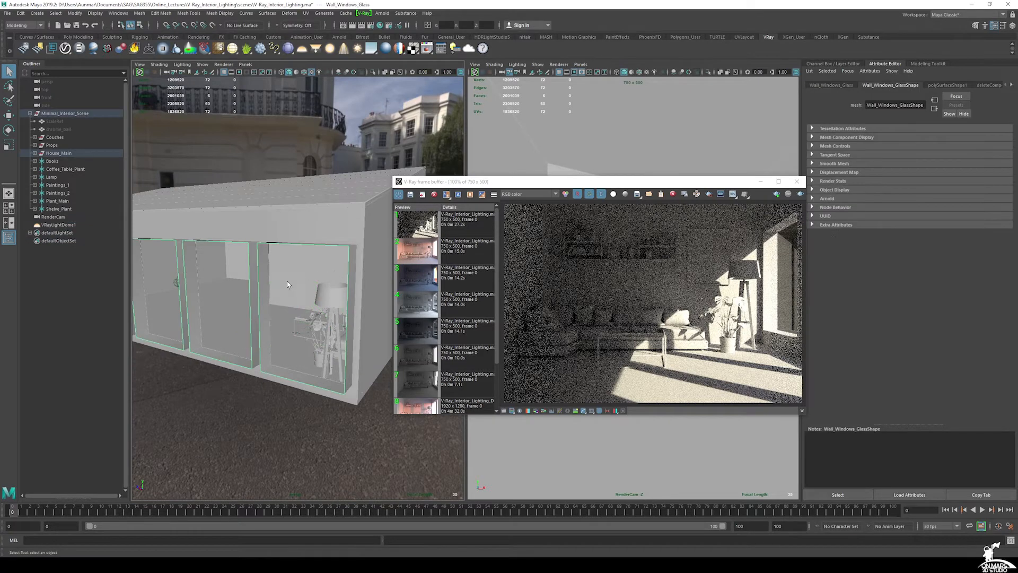
key("f")
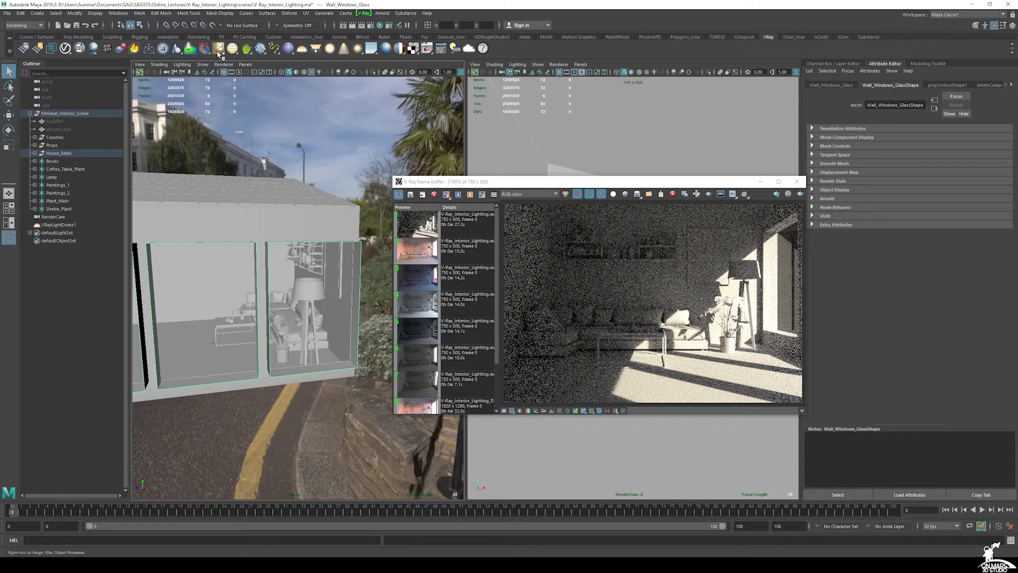
left_click_drag(287, 308, 264, 311, "alt")
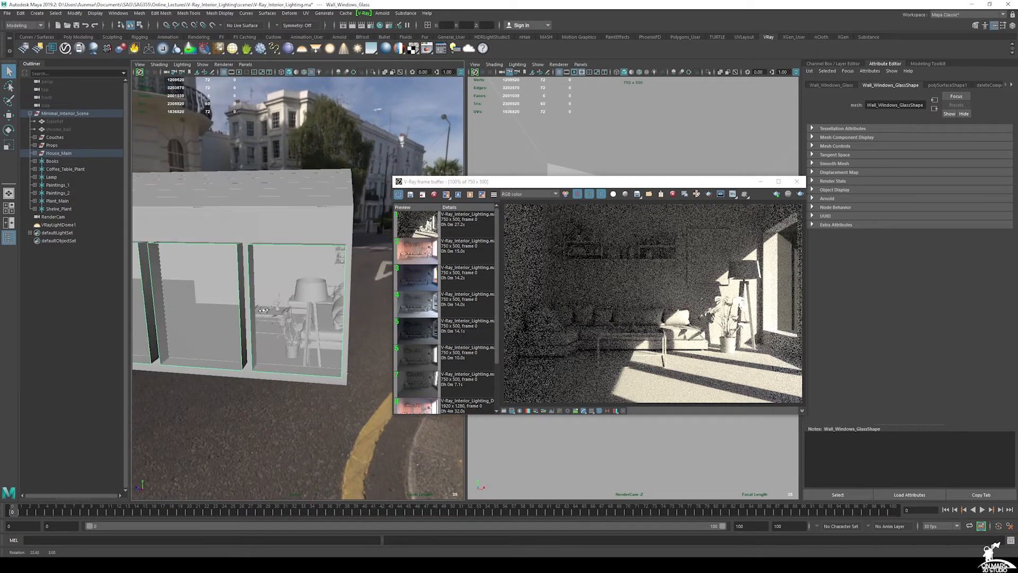
Lower the refraction color of Mat_Glass_Window to a mid grey in the Hypershade and run a short test render.
left_click(381, 26)
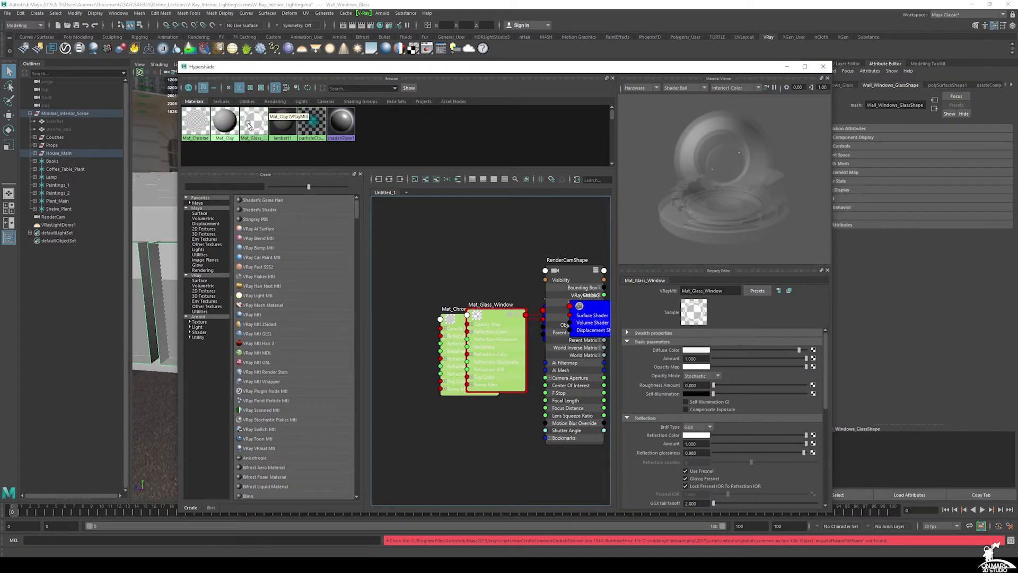
left_click(250, 126)
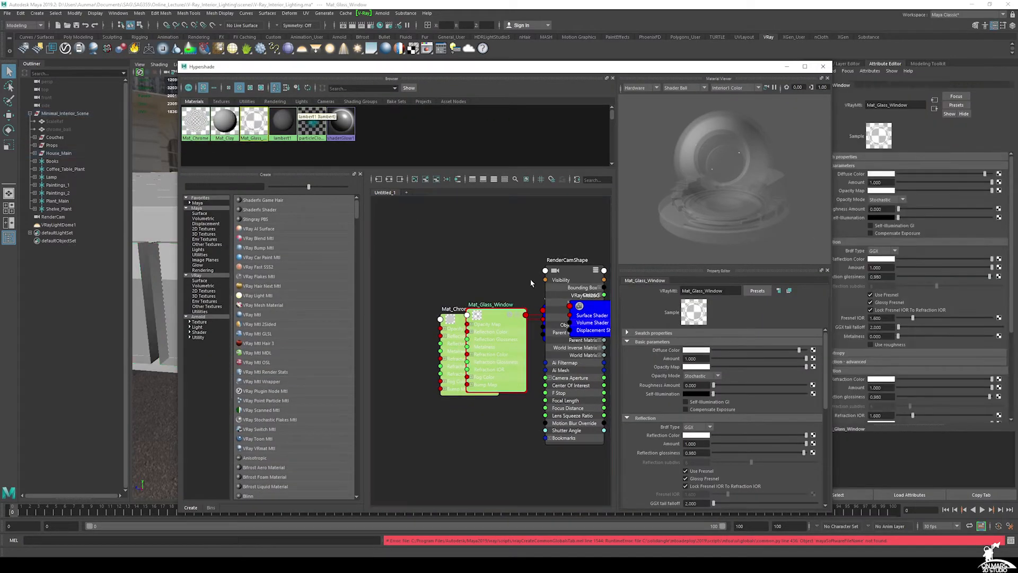
scroll(679, 357, "down", 2)
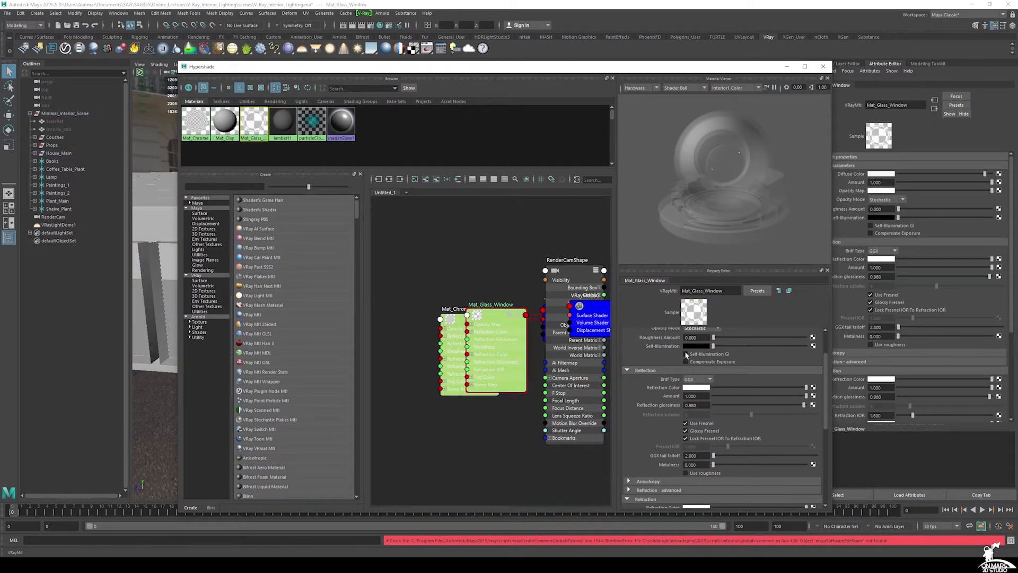
scroll(684, 392, "down", 4)
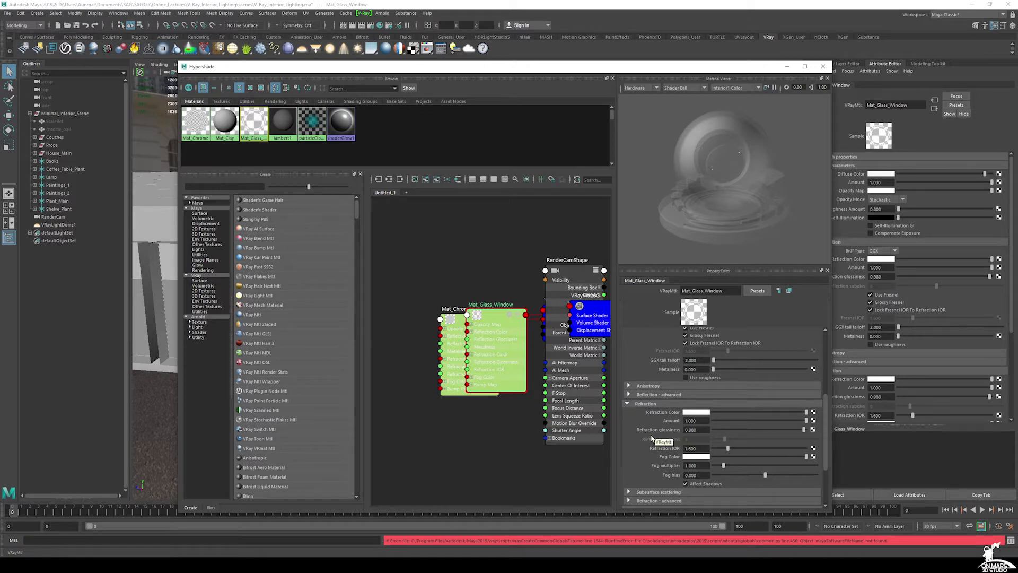
left_click(744, 412)
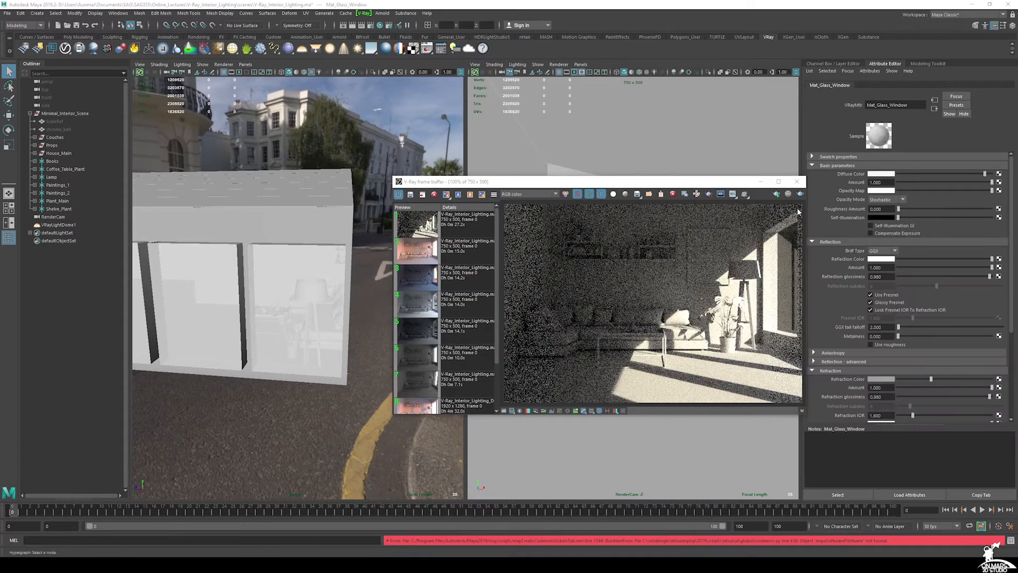
left_click(776, 194)
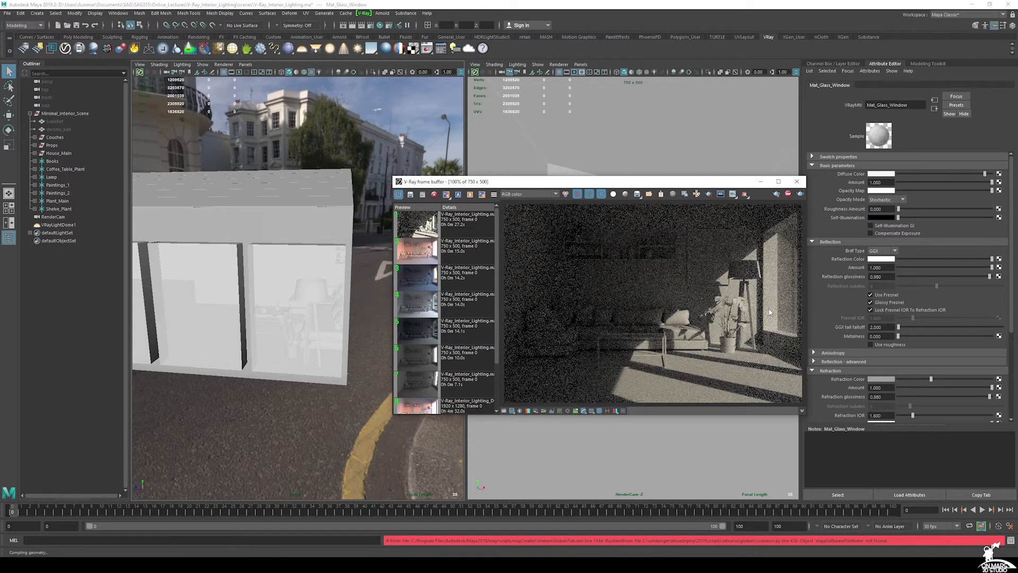
left_click(788, 195)
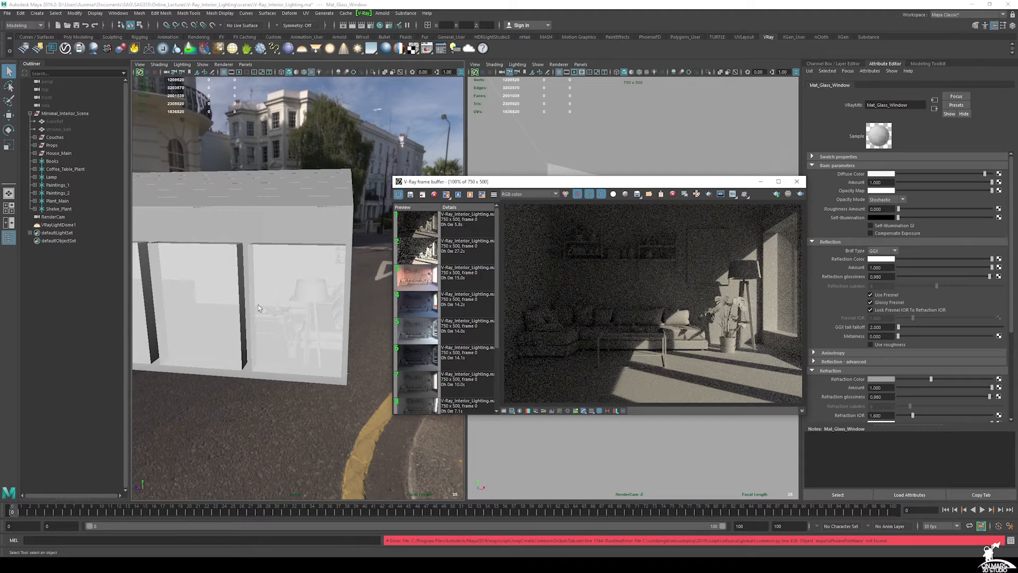
Apply V-Ray object properties to the Wall_Windows_Glass mesh.
left_click(300, 284)
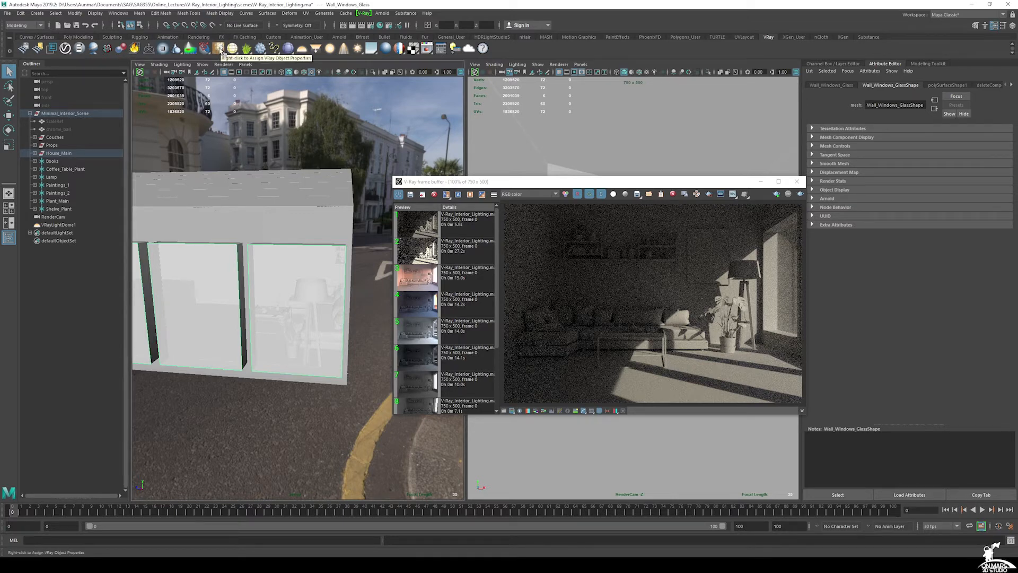
left_click(32, 13)
mouse_move(71, 202)
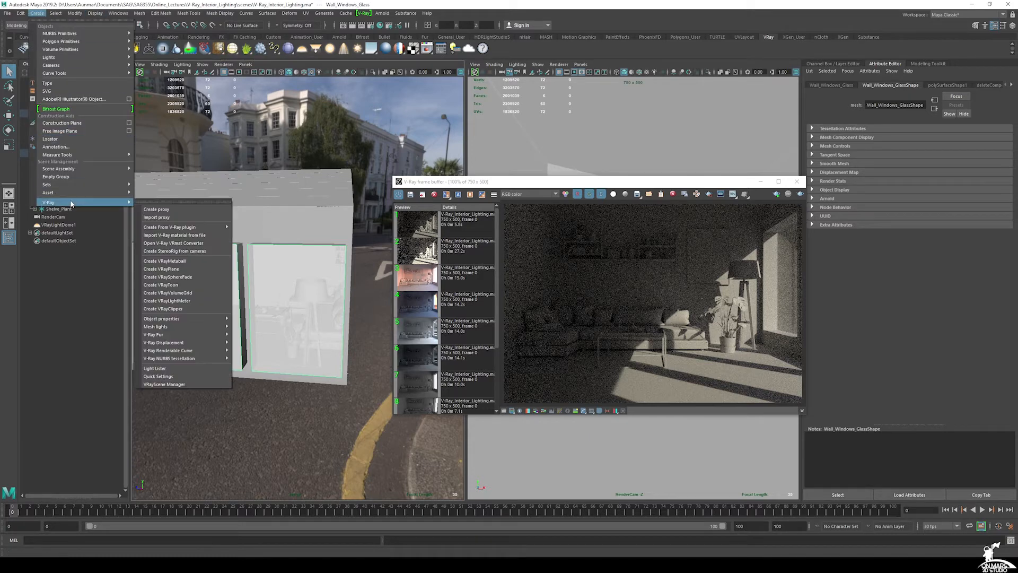
mouse_move(200, 326)
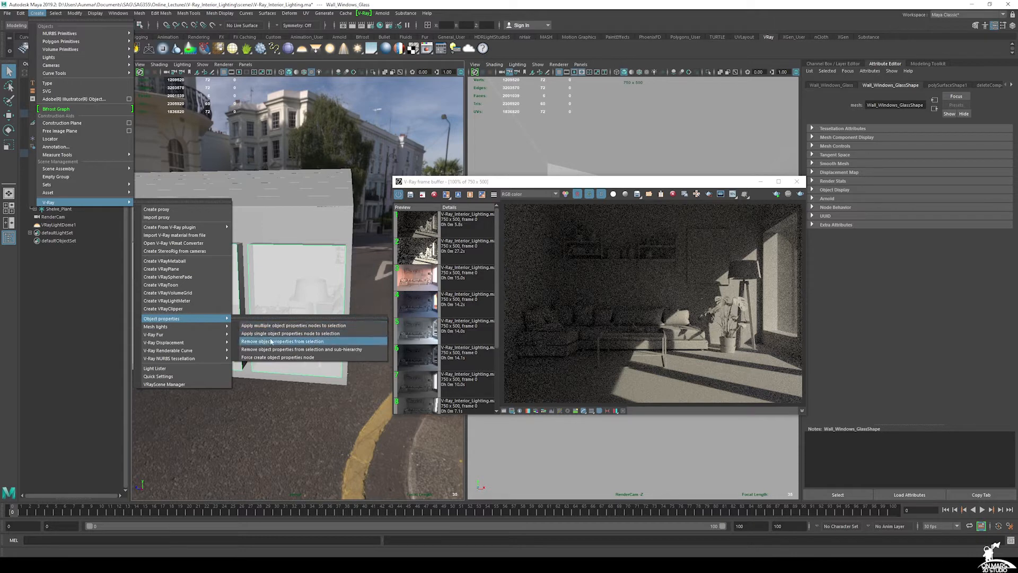
left_click(246, 14)
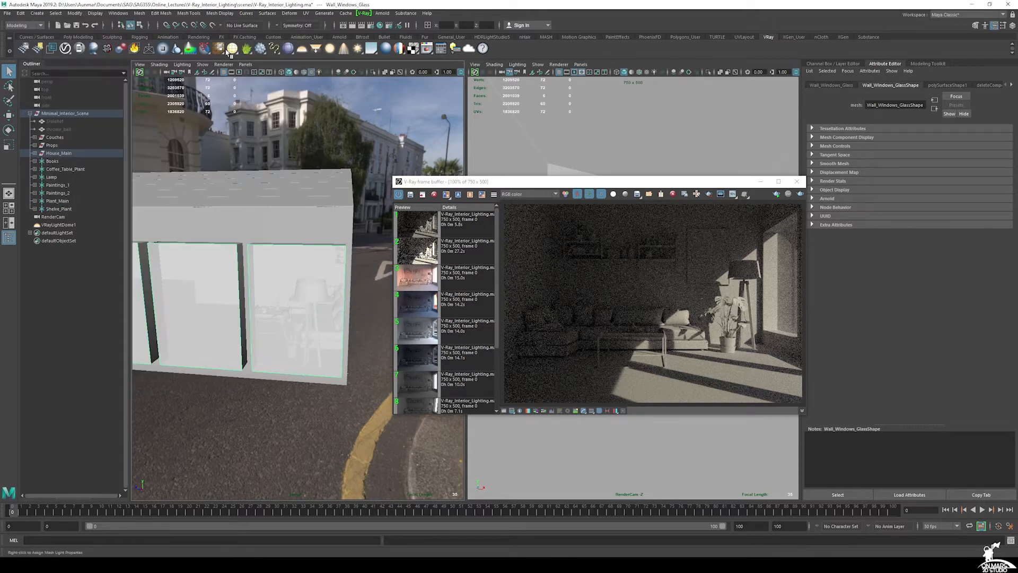
left_click(220, 53)
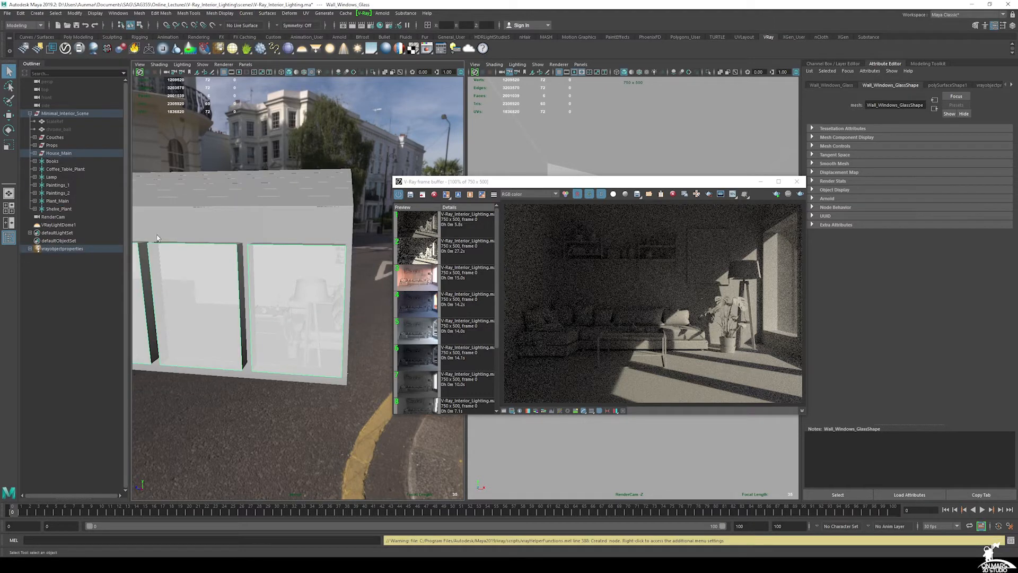
Turn off Casts Shadows in the window glass's V-Ray object properties and run a short test render.
left_click(1007, 85)
left_click(840, 86)
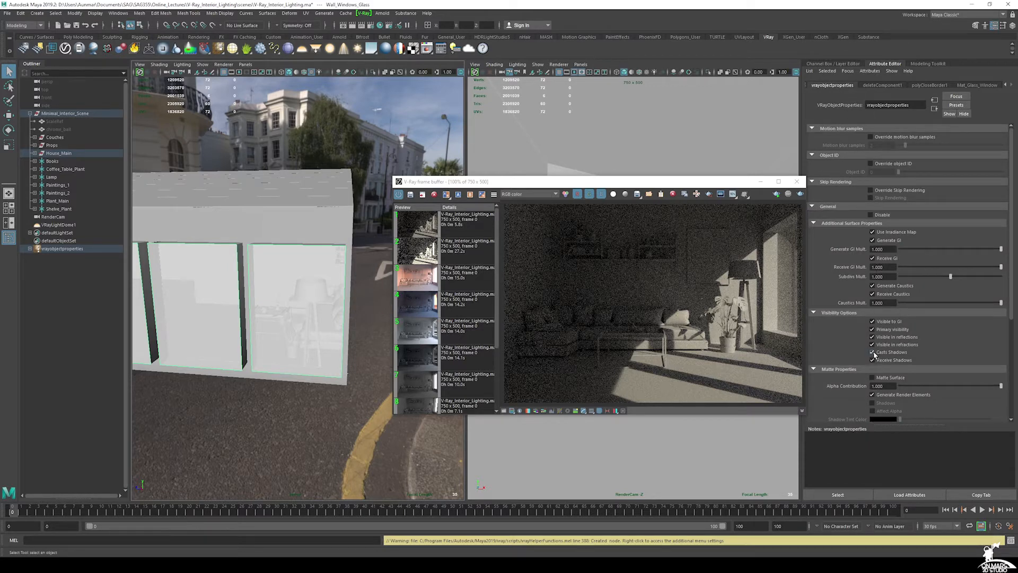
left_click(800, 195)
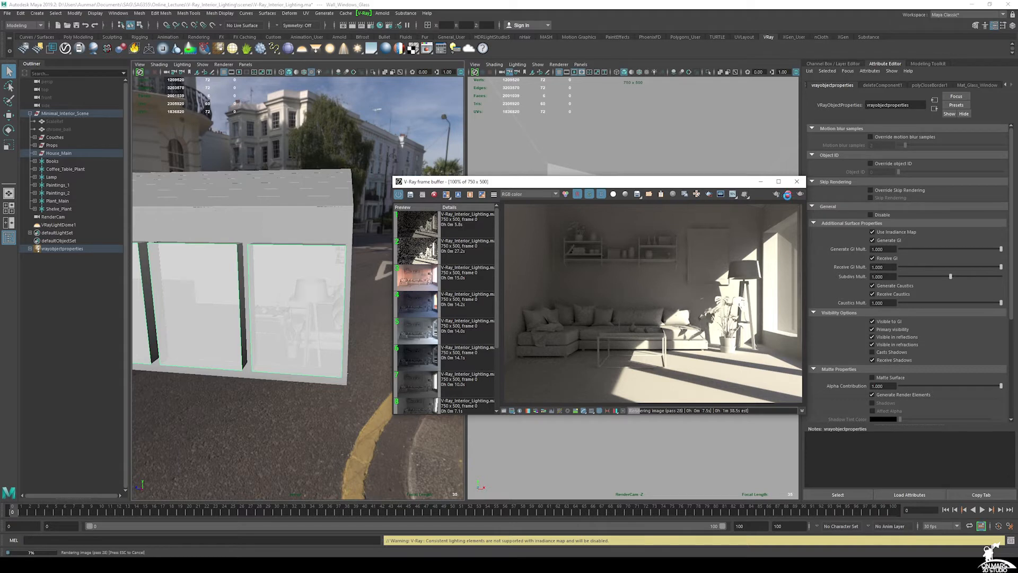
left_click(787, 196)
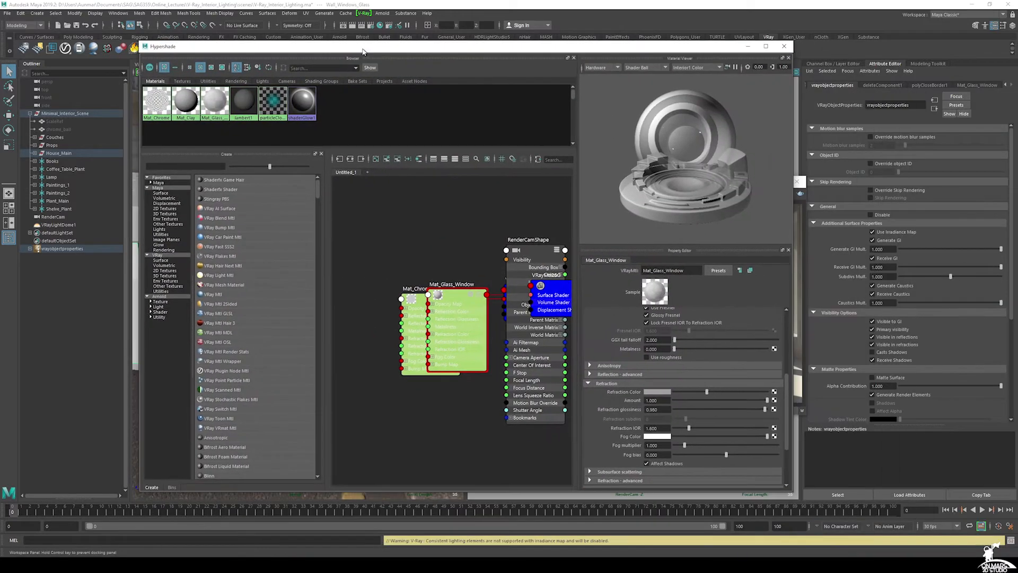
Restore the refraction color of Mat_Glass_Window to white in the Hypershade.
left_click(753, 392)
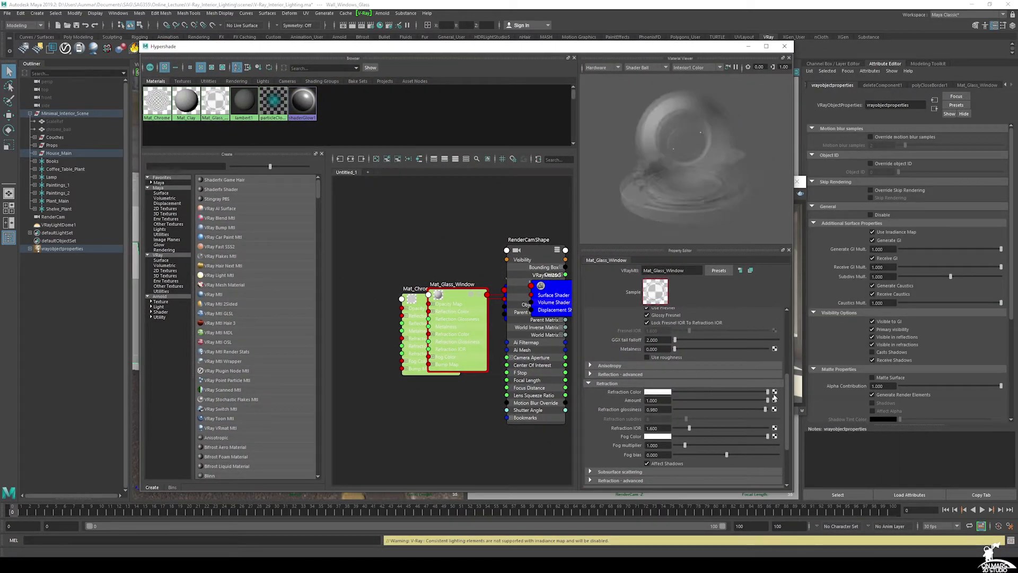
left_click_drag(517, 49, 1017, 106)
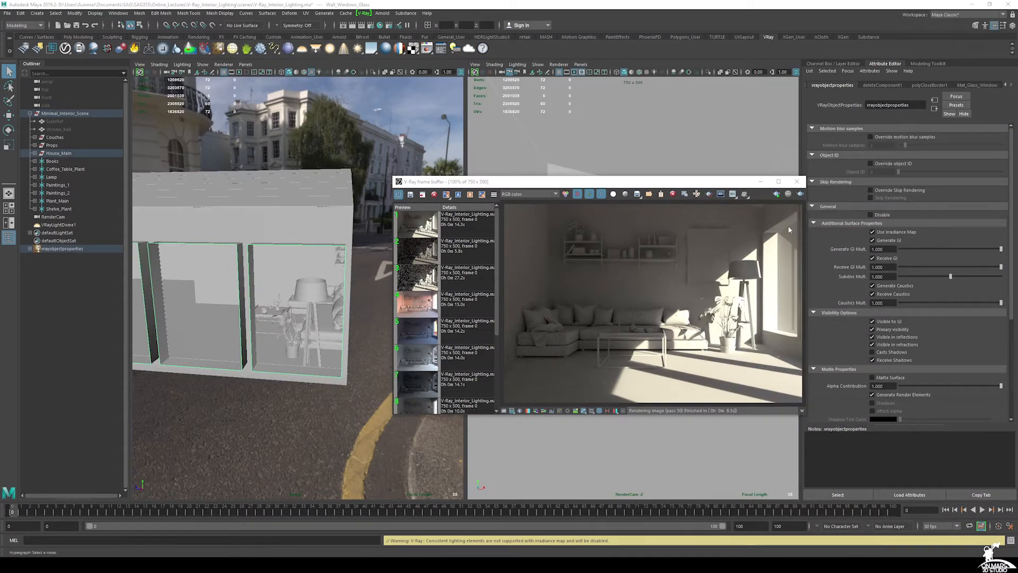
Create a V-Ray sun and a V-Ray sky from the environment overrides in the render settings.
left_click_drag(244, 286, 345, 282, "alt")
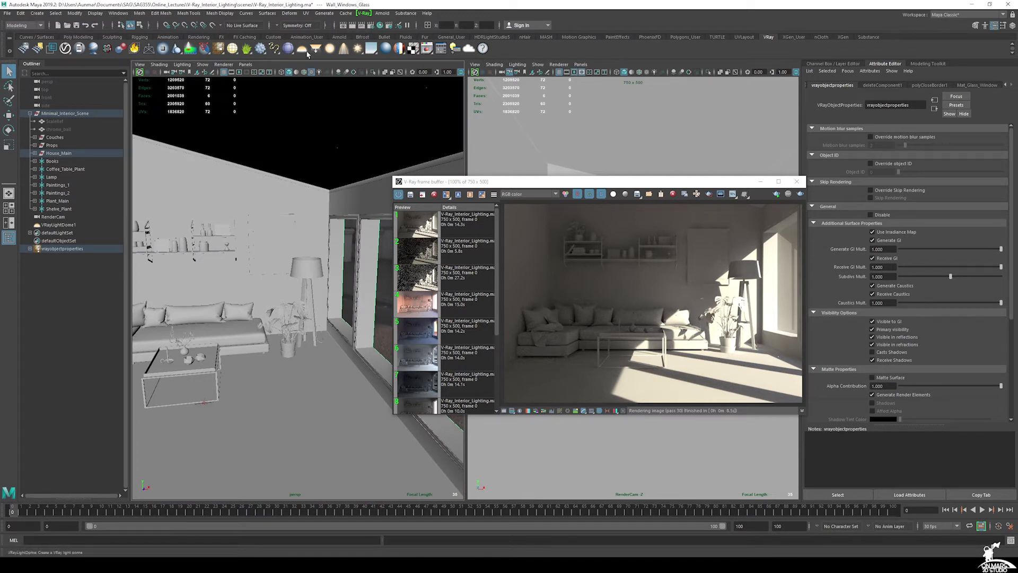
left_click_drag(304, 225, 314, 220, "alt")
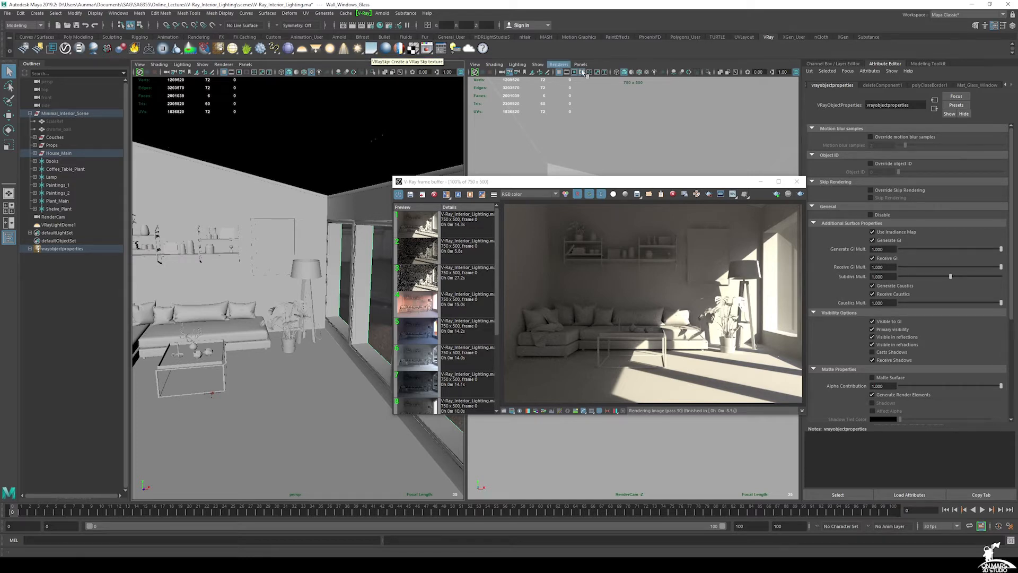
left_click(370, 25)
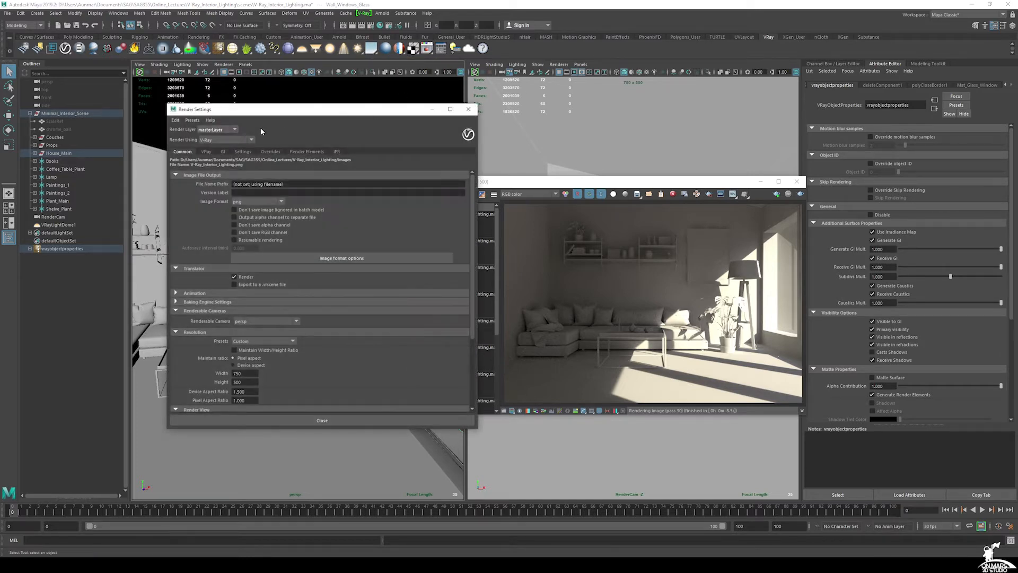
left_click(270, 152)
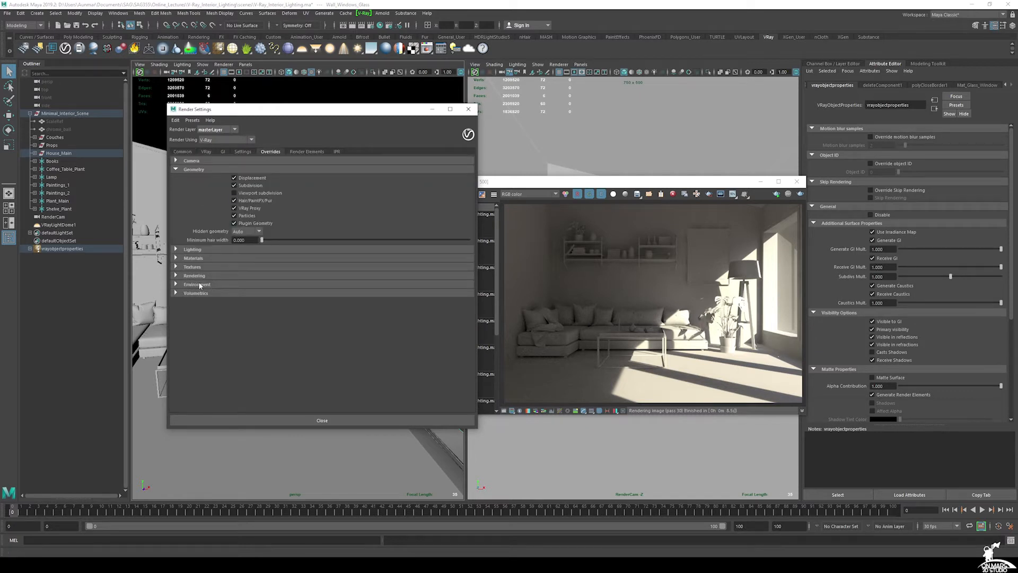
left_click(185, 285)
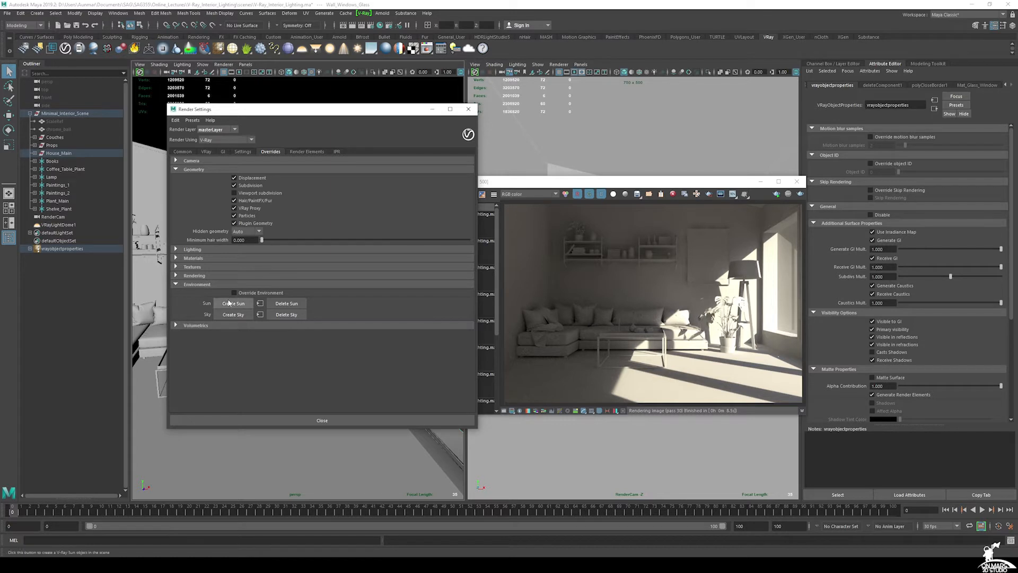
left_click(230, 307)
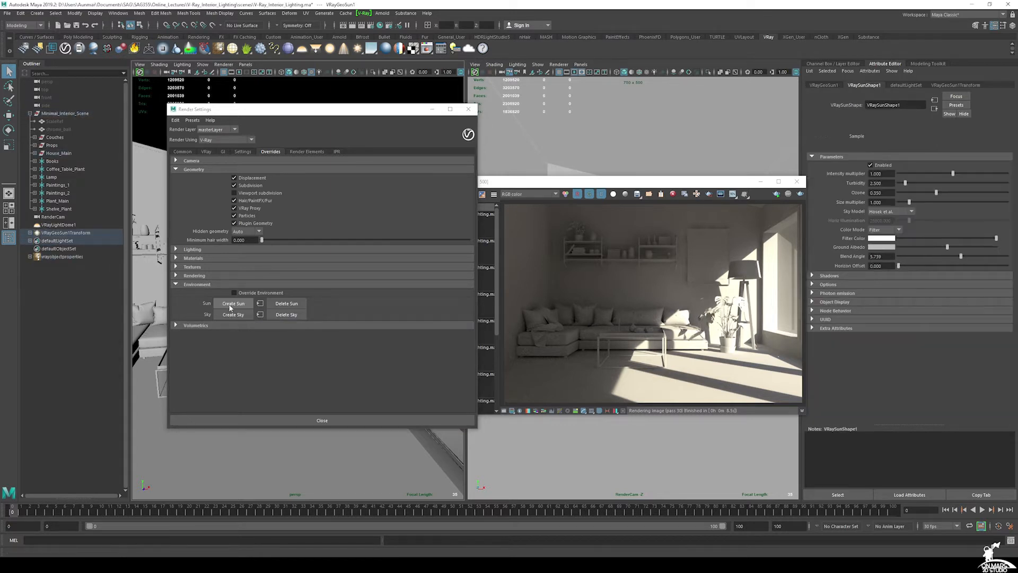
left_click(233, 315)
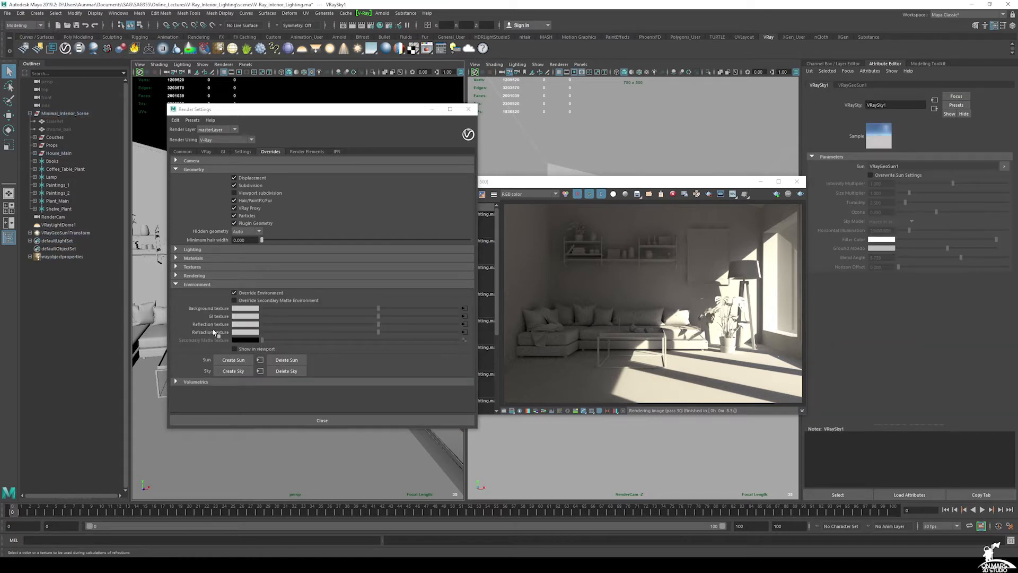
left_click(431, 109)
Disable the VRayLightDome1 light.
scroll(320, 273, "down", 1)
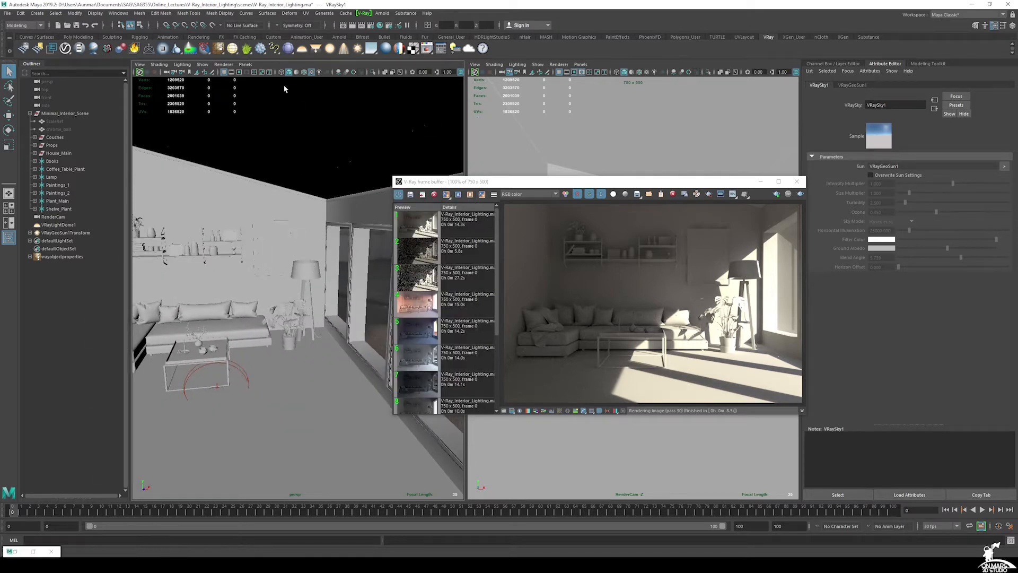
middle_click_drag(280, 325, 272, 306, "alt")
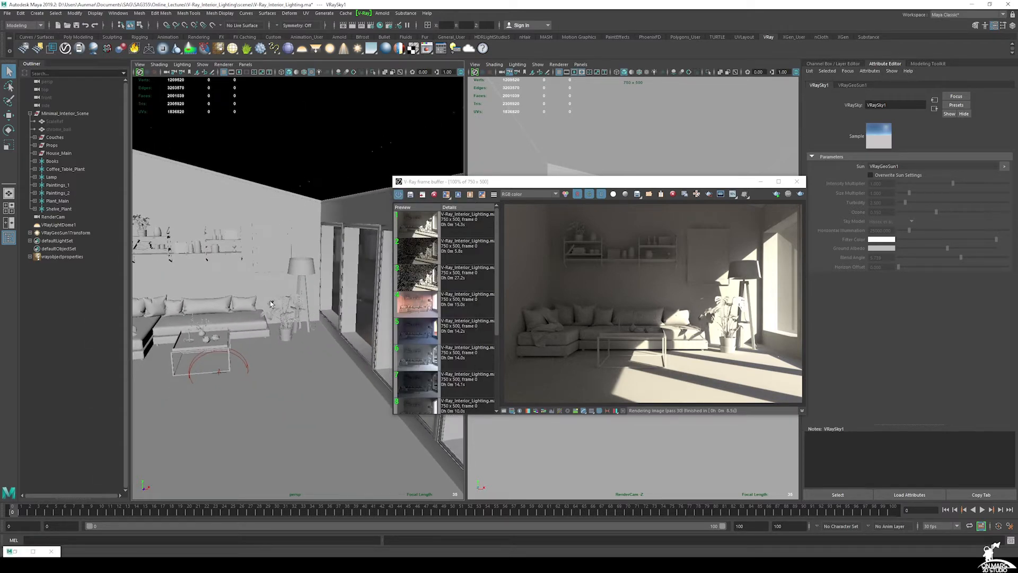
left_click_drag(271, 304, 292, 294, "alt")
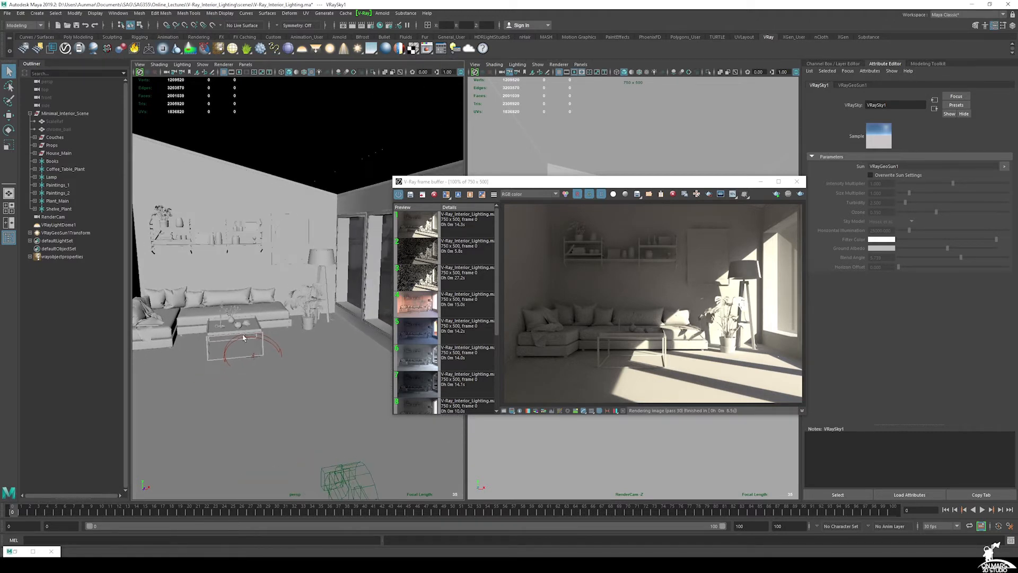
left_click(59, 224)
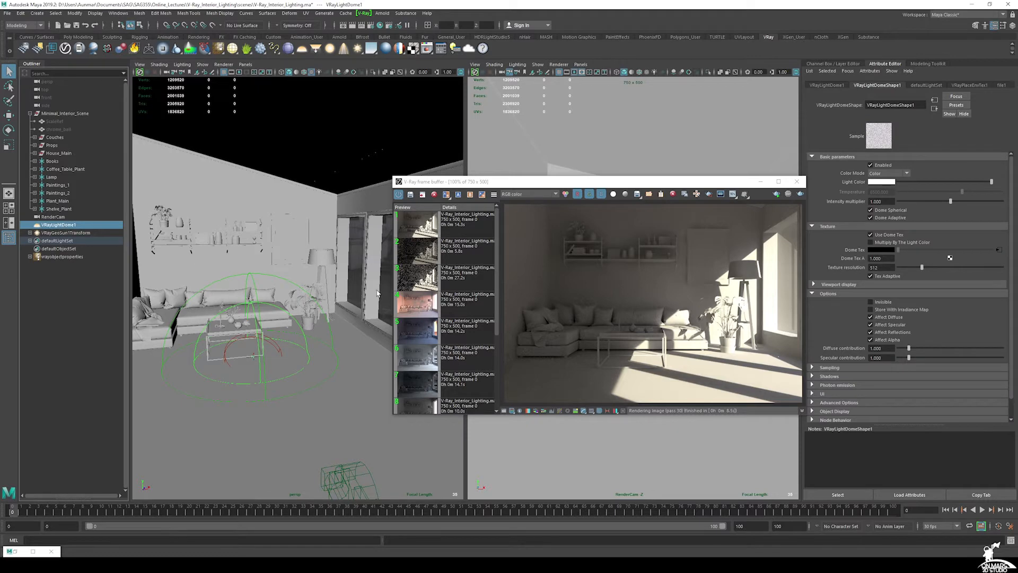
left_click(871, 165)
left_click(871, 165)
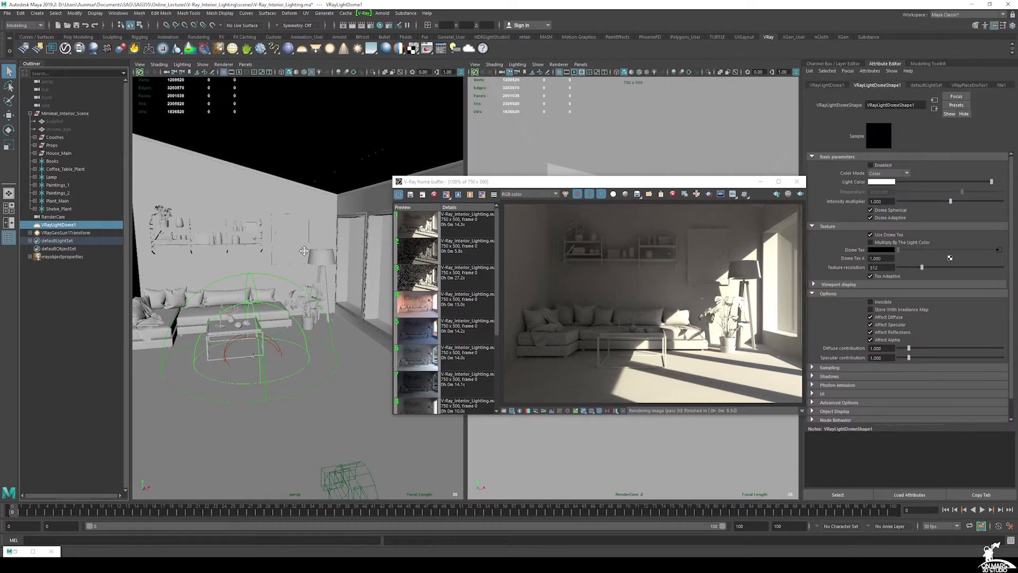
Move VRayGeoSun1 out of the room to the outer side of the window wall.
middle_click_drag(304, 251, 318, 241, "alt")
right_click_drag(318, 241, 328, 254, "alt")
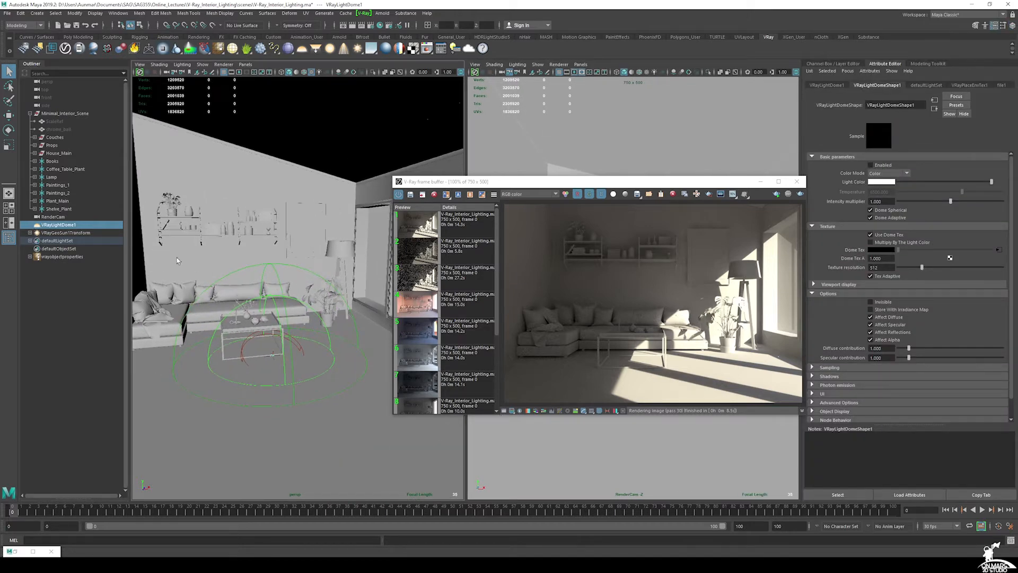
left_click(30, 233)
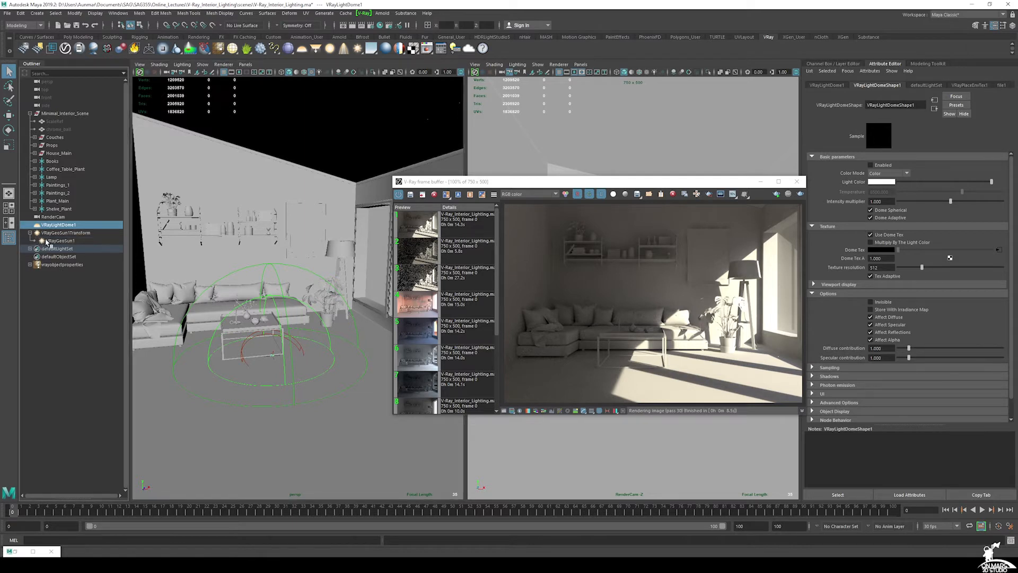
left_click(68, 233)
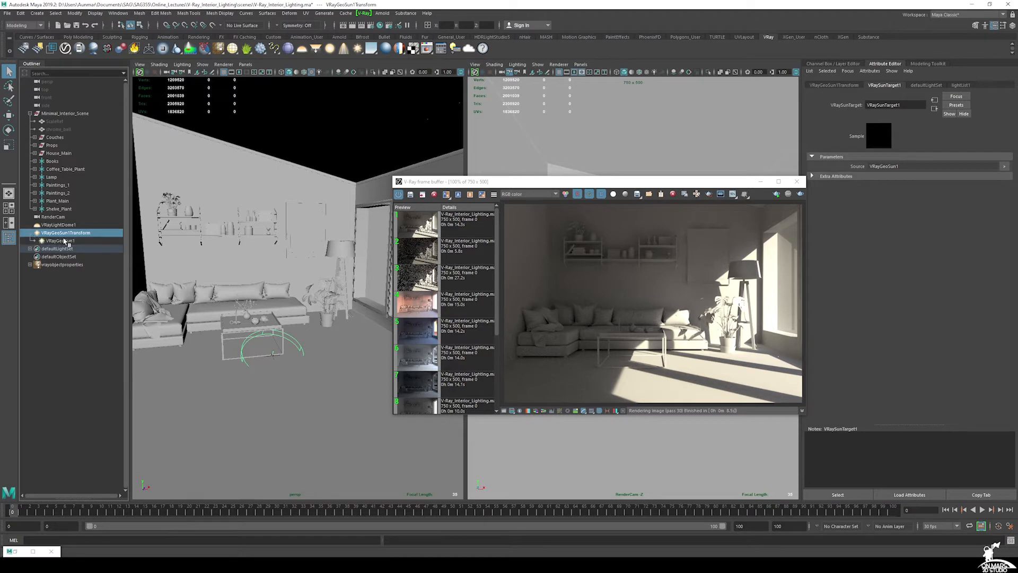
left_click_drag(269, 329, 300, 313, "alt")
key("w")
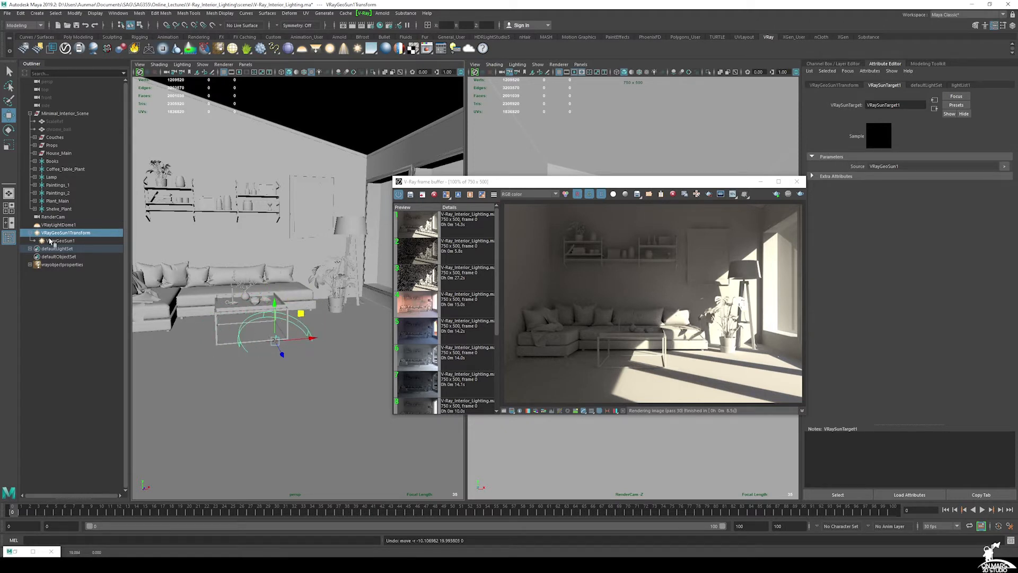
left_click(69, 241)
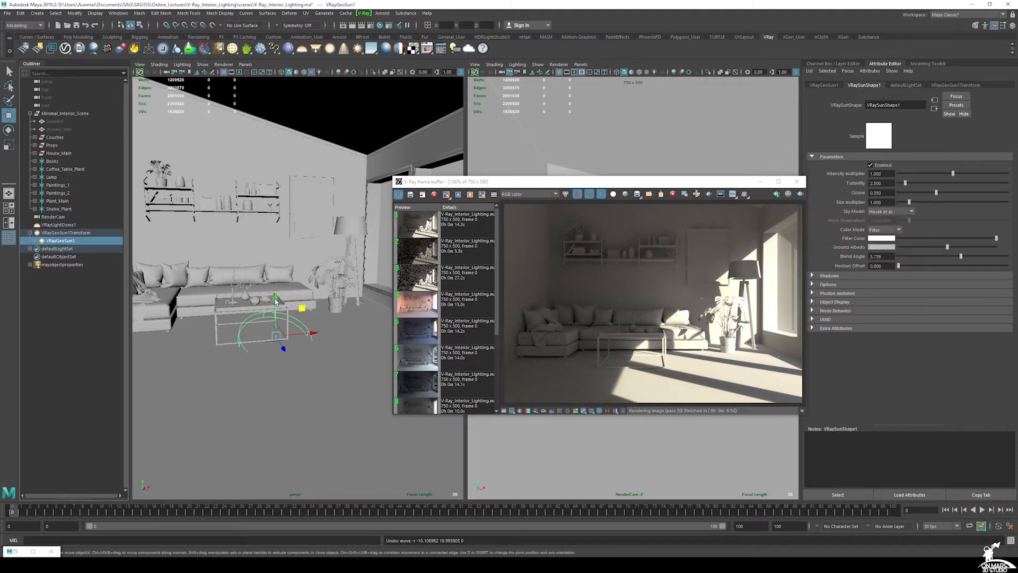
left_click_drag(275, 301, 366, 288)
Raise VRayGeoSun1 well above the house roof so it points down at the windows.
scroll(306, 148, "down", 5)
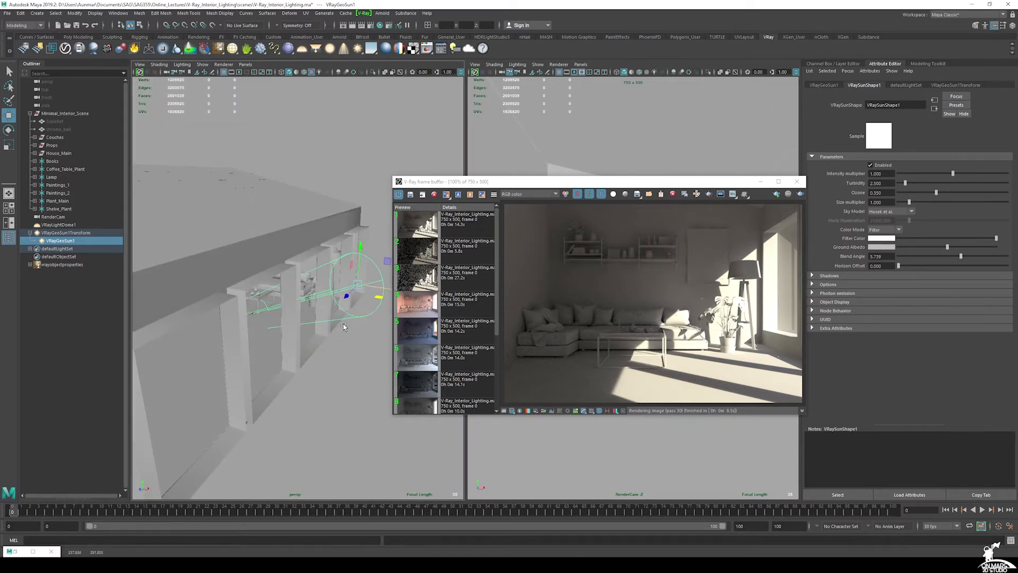
scroll(344, 326, "down", 5)
left_click_drag(344, 326, 317, 304, "alt")
left_click_drag(309, 265, 337, 184)
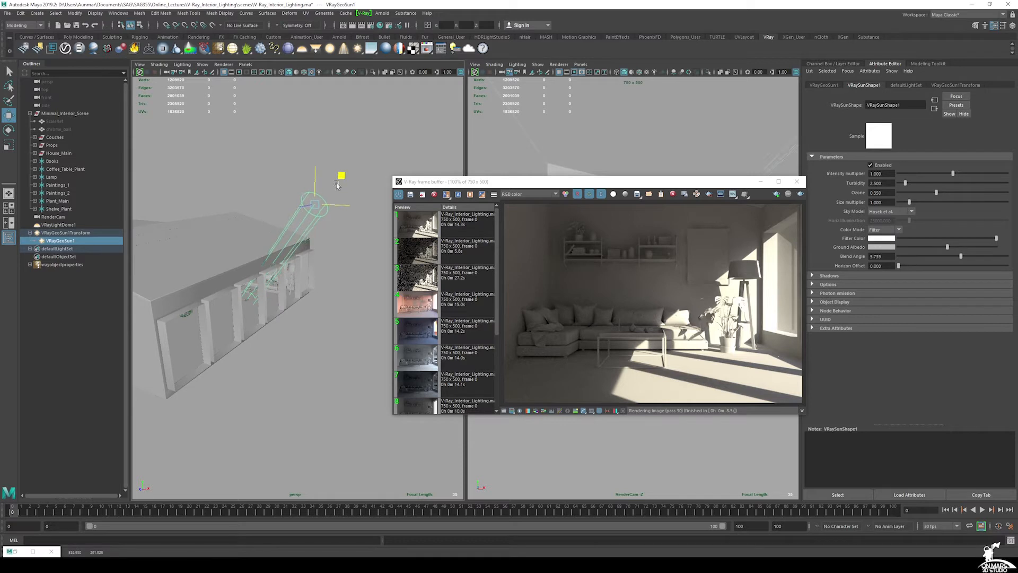
left_click_drag(303, 325, 293, 252, "alt")
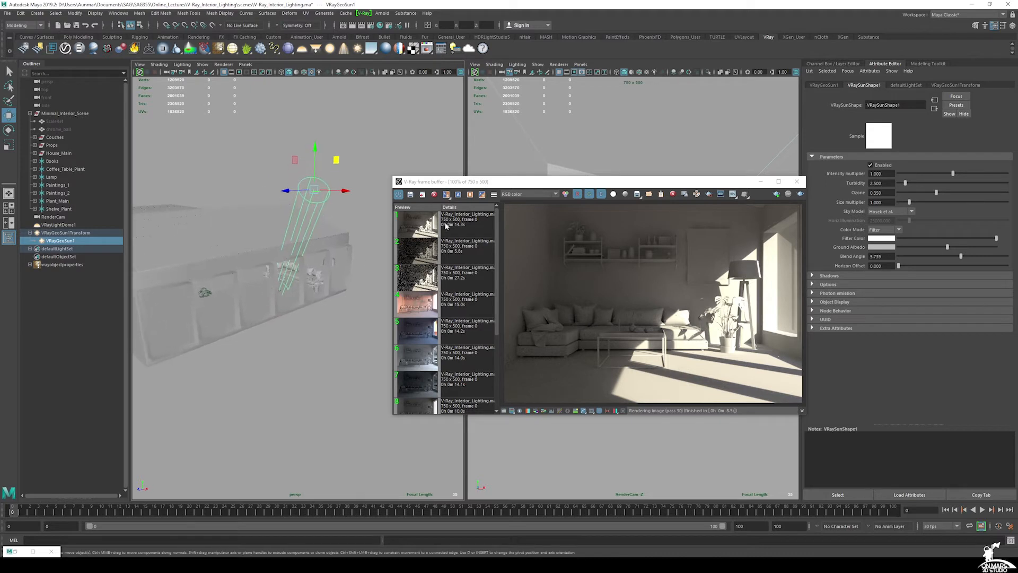
Run a short test render with the sun and sky, stop it, and load the previous render from the history for comparison.
left_click_drag(630, 184, 523, 177)
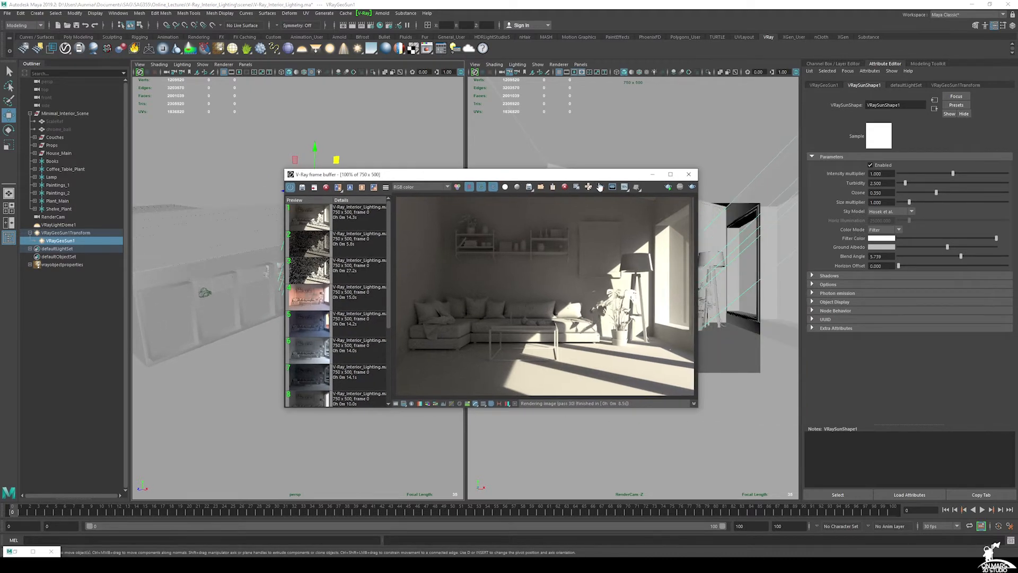
left_click(693, 187)
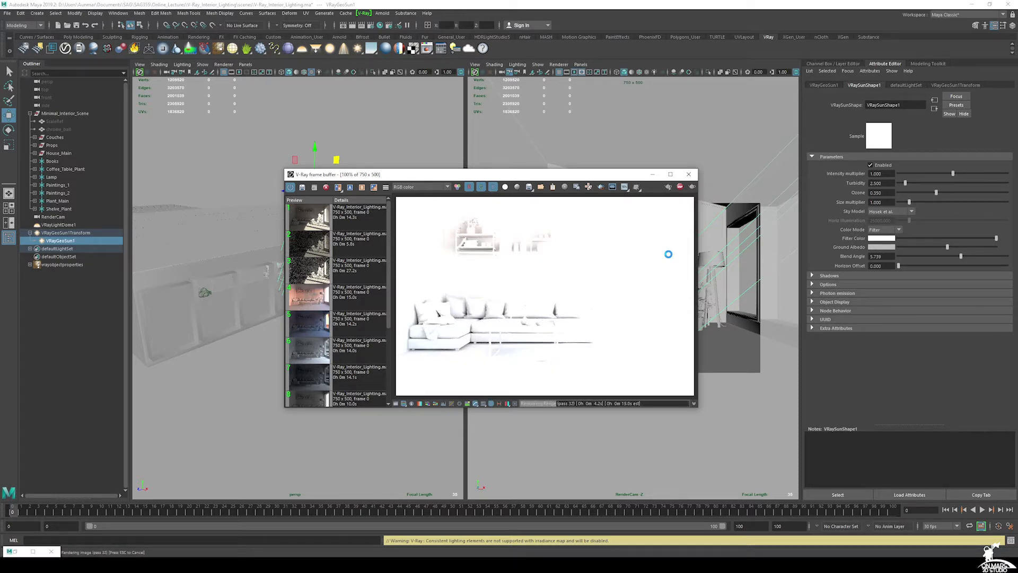
left_click(680, 188)
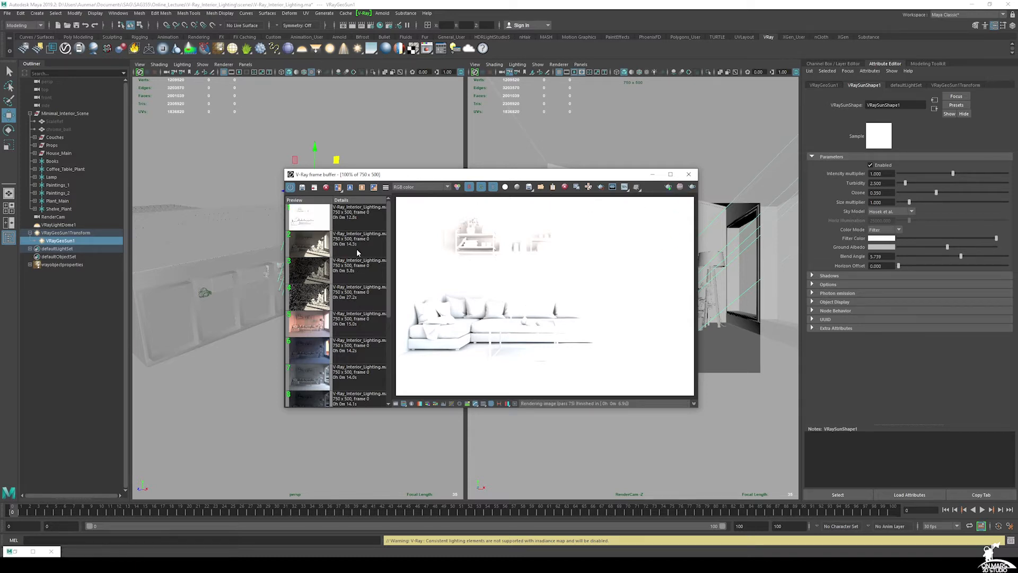
left_click(358, 245)
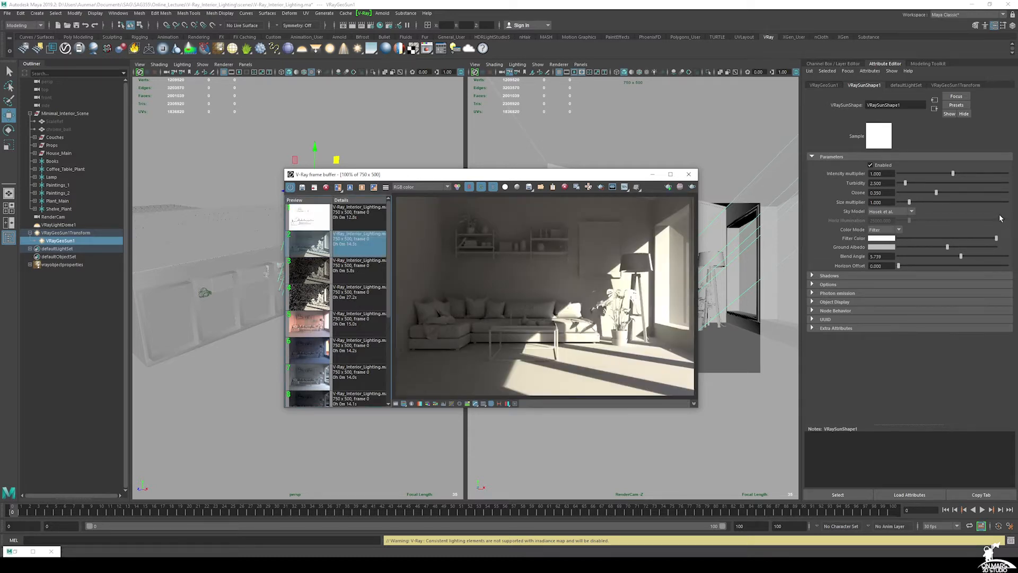
Add V-Ray physical camera attributes to RenderCam and review its f-number, shutter speed and ISO settings.
left_click(60, 217)
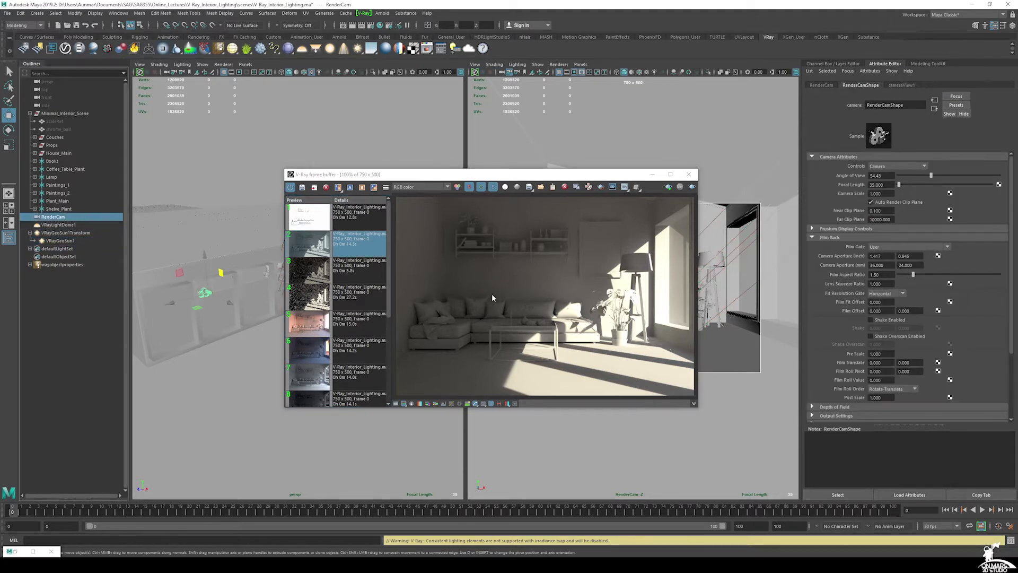
left_click(870, 71)
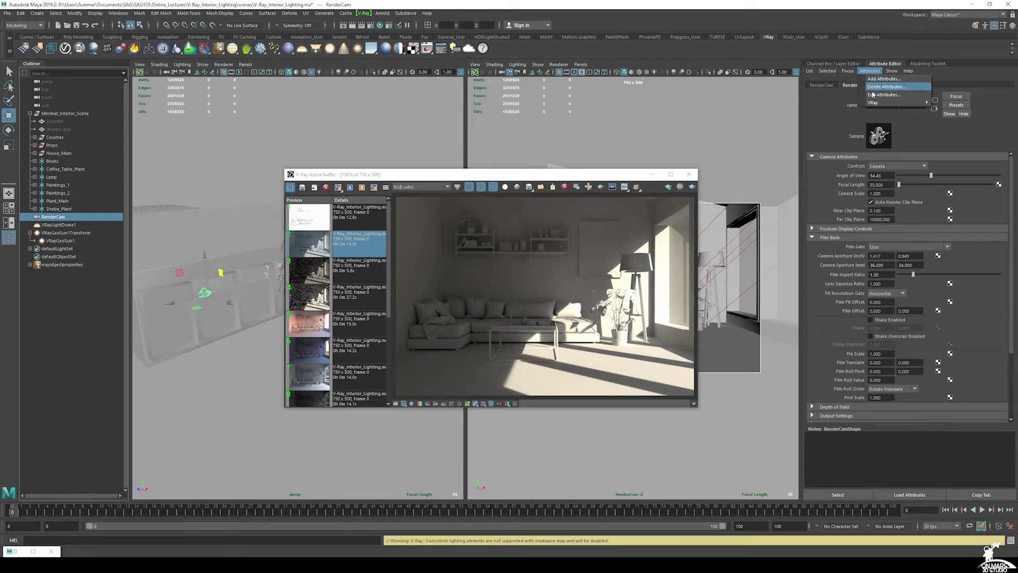
mouse_move(879, 105)
left_click(957, 103)
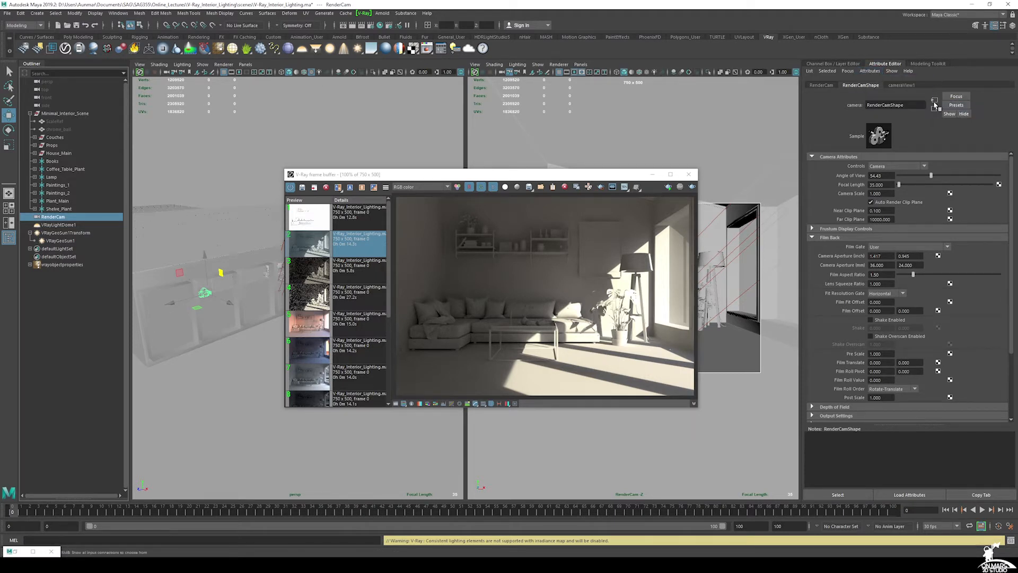
scroll(874, 265, "down", 4)
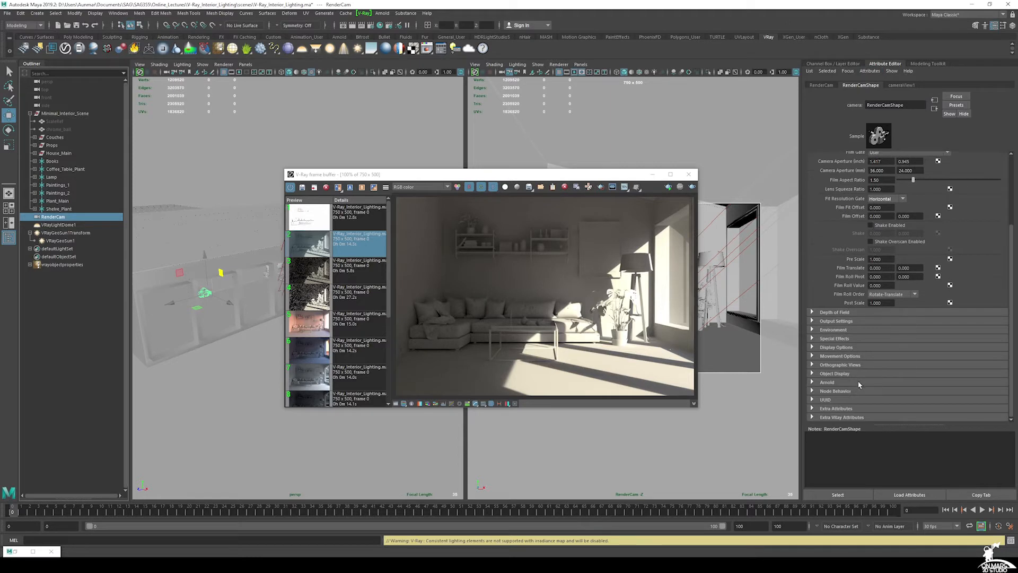
left_click(853, 418)
scroll(849, 347, "down", 6)
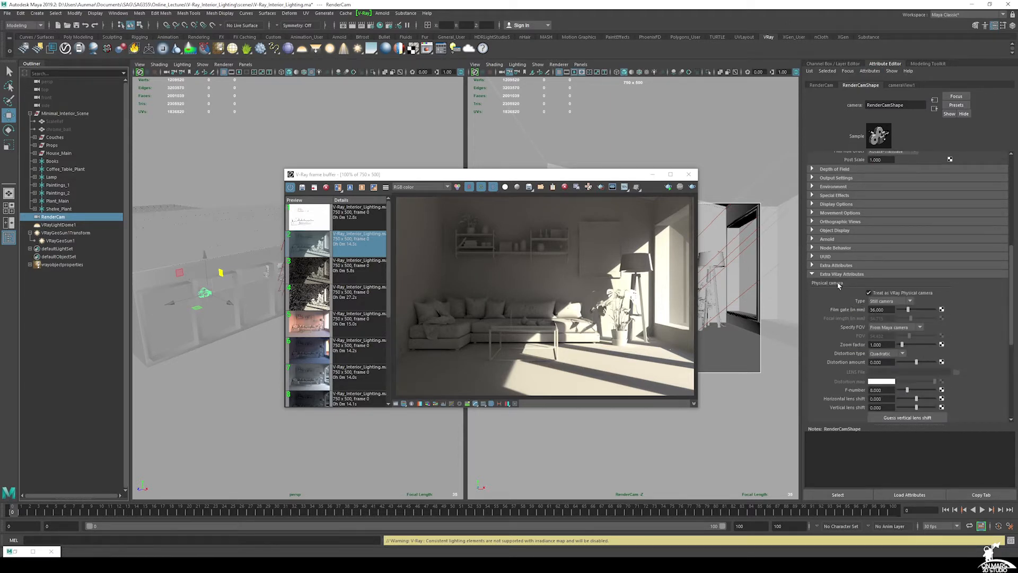
scroll(839, 287, "down", 3)
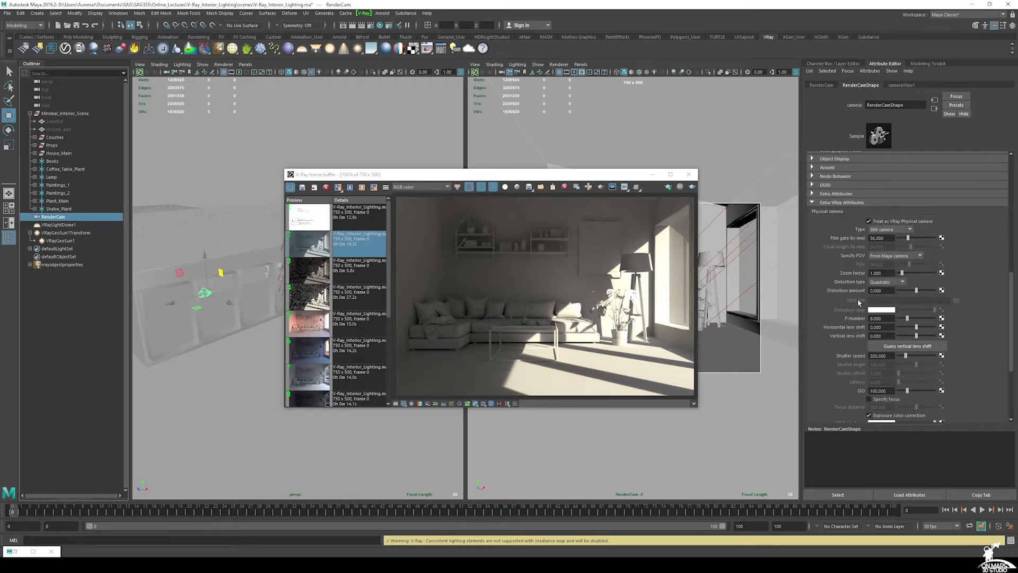
scroll(865, 298, "down", 1)
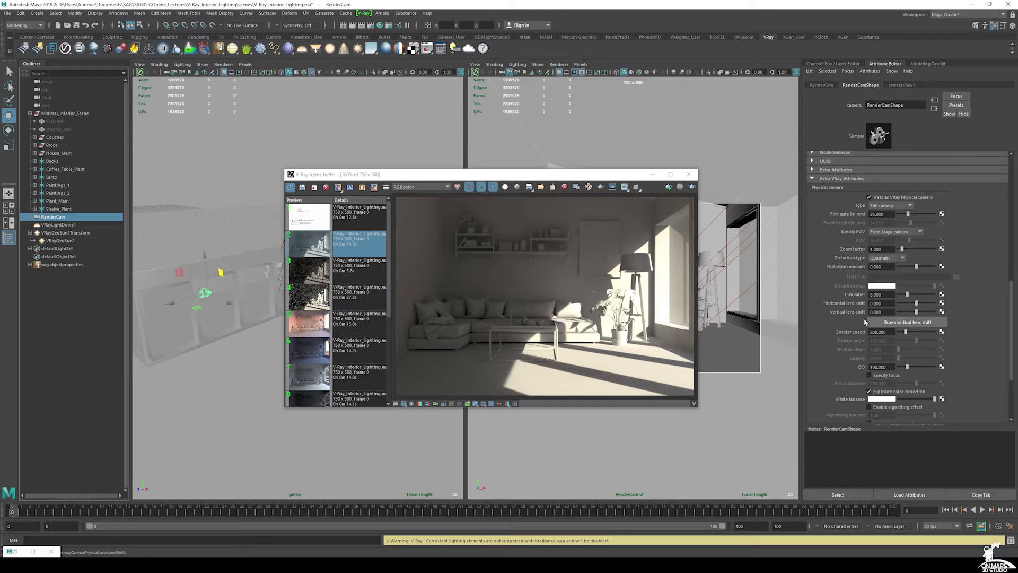
Enable Auto Exposure for all cameras in the render settings' camera overrides and start a test render.
left_click(372, 26)
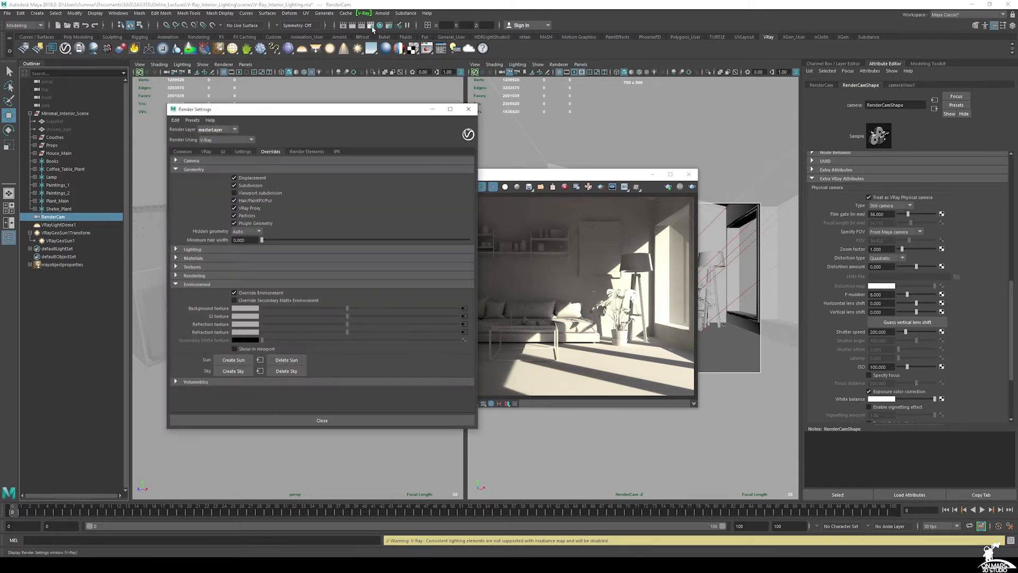
left_click(191, 161)
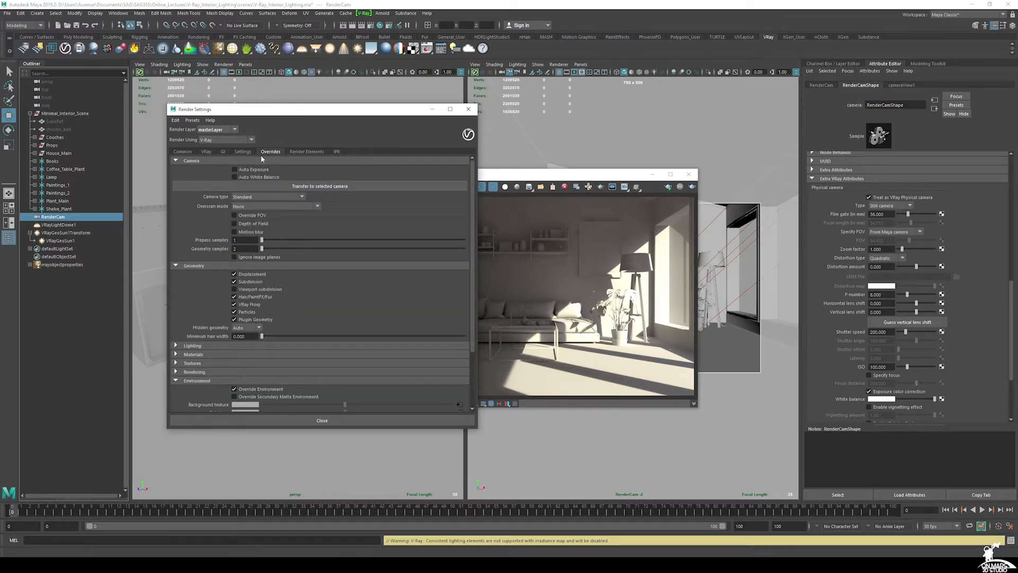
left_click(235, 170)
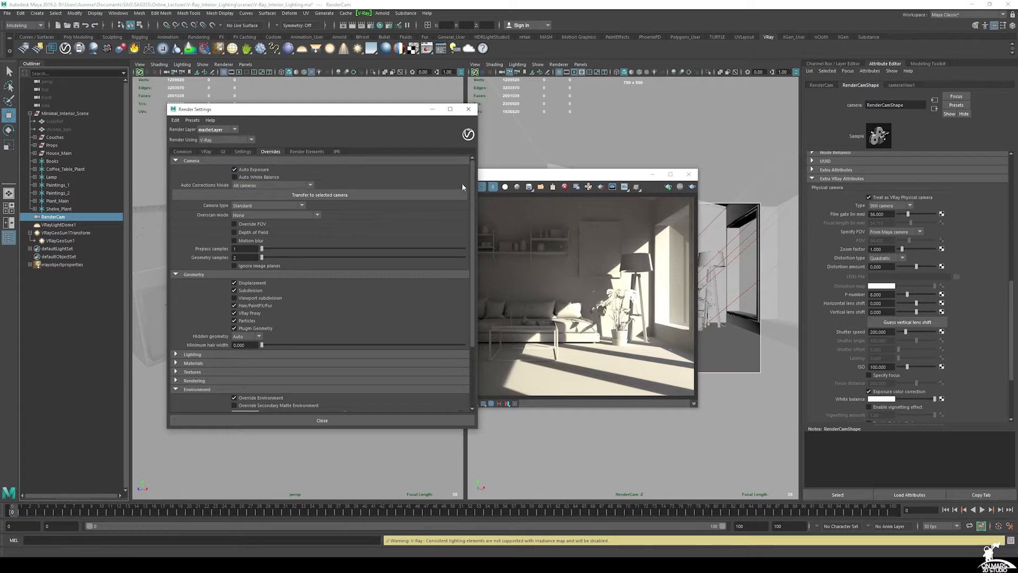
left_click(691, 187)
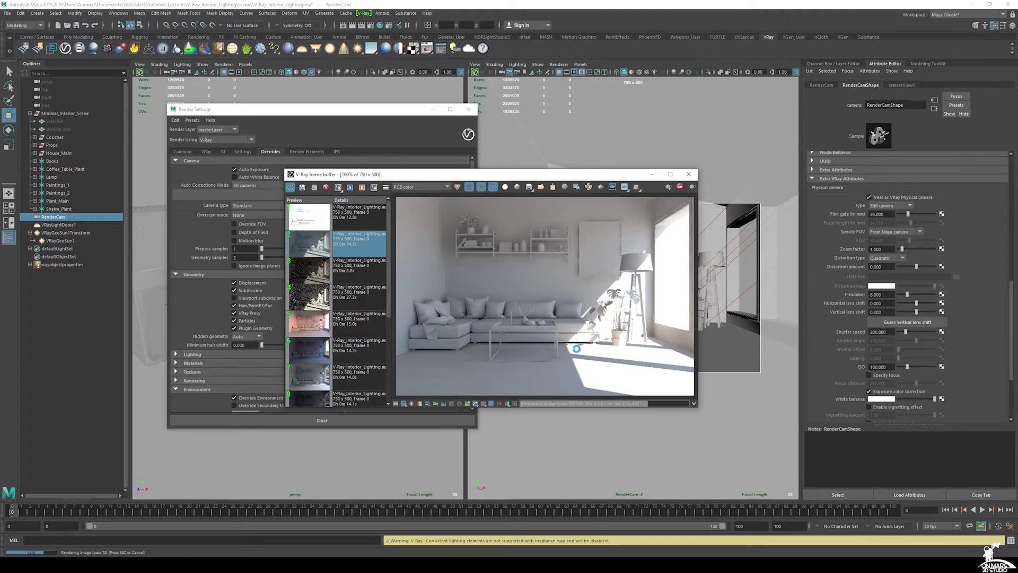
Stop the auto-exposed test render and load the overexposed and corrected renders from the history for comparison.
left_click(679, 188)
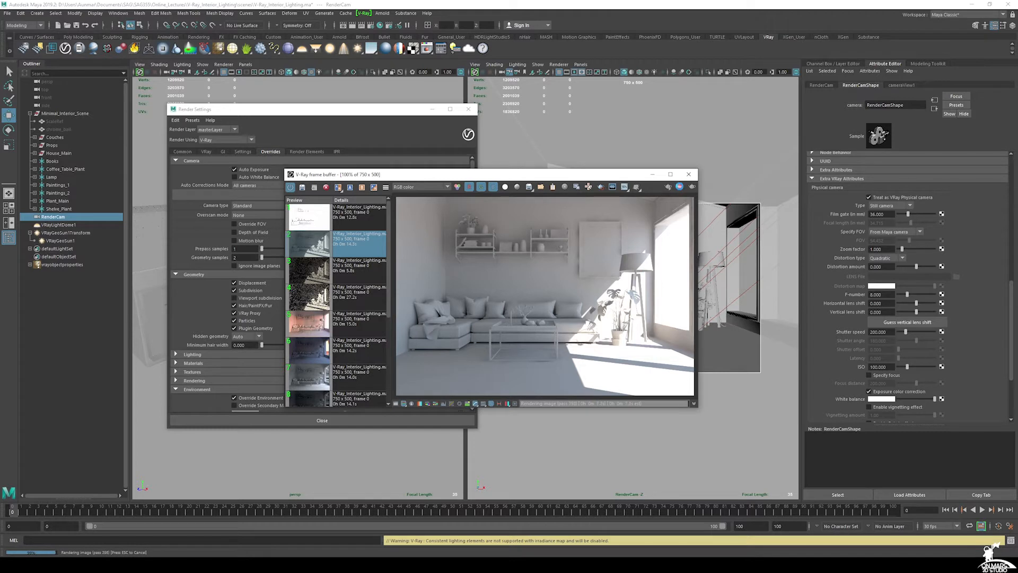
left_click(680, 187)
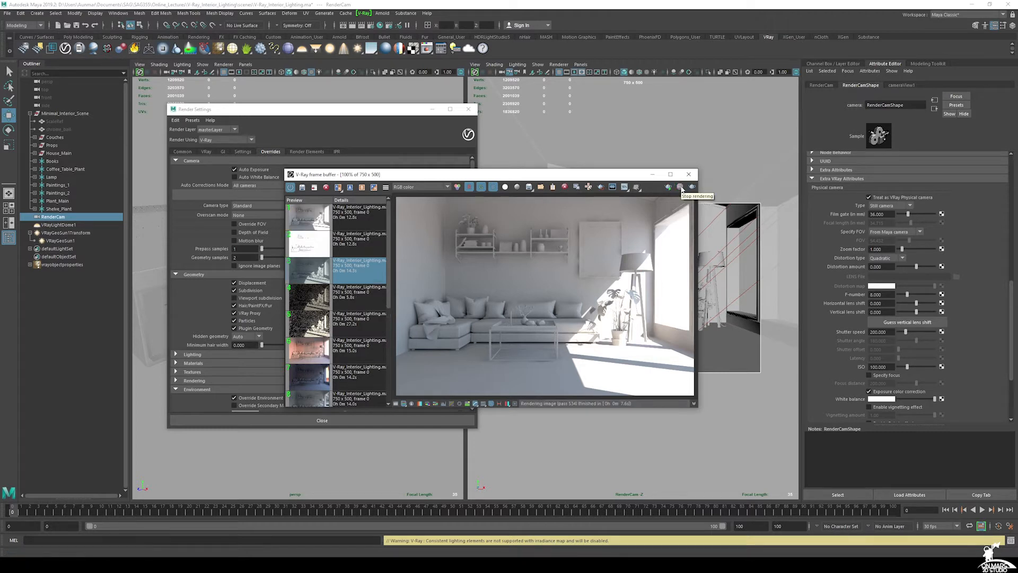
double_click(357, 237)
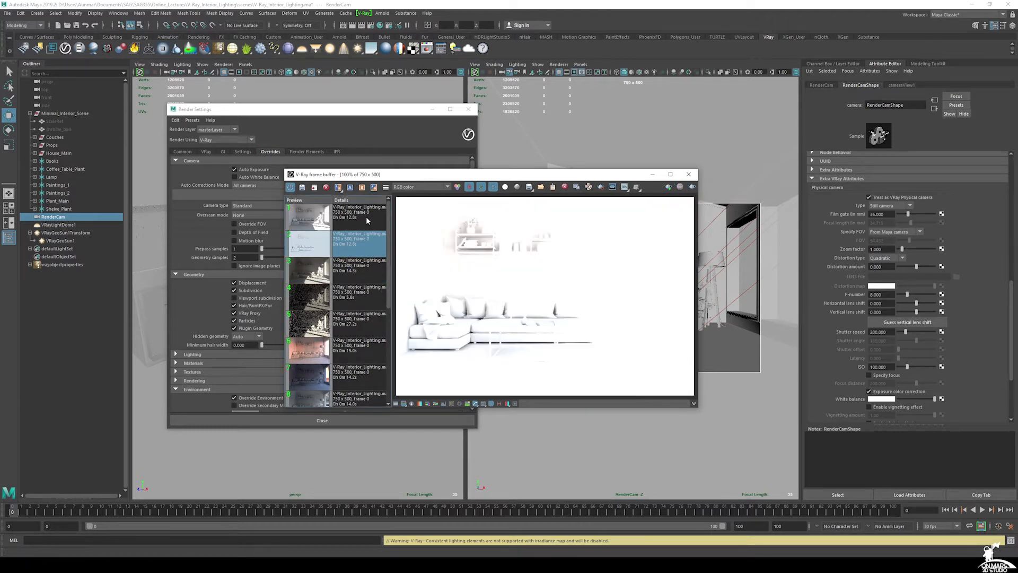
double_click(367, 217)
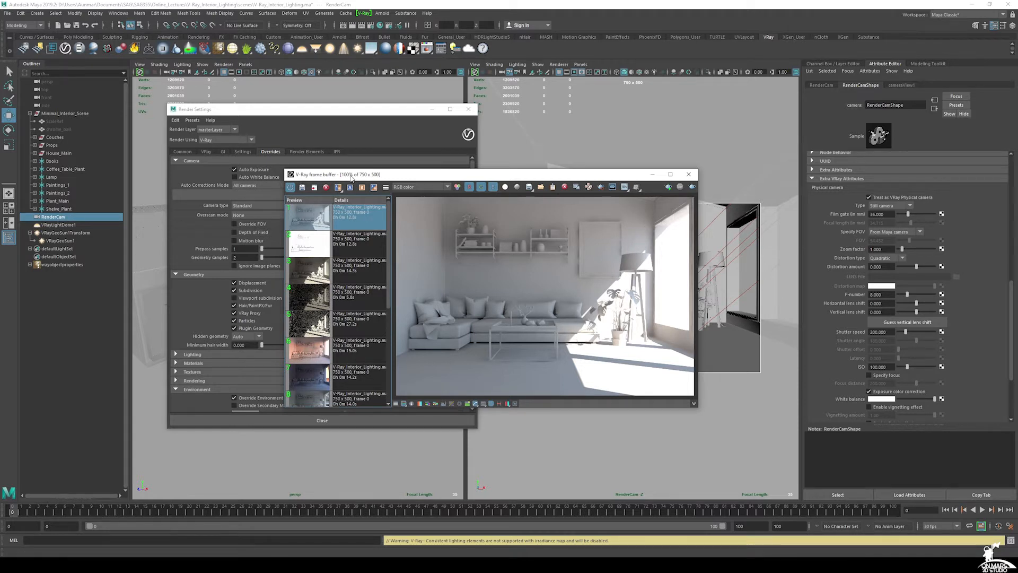
Transfer the computed auto exposure to the selected RenderCam and check its updated ISO value.
left_click_drag(350, 175, 443, 165)
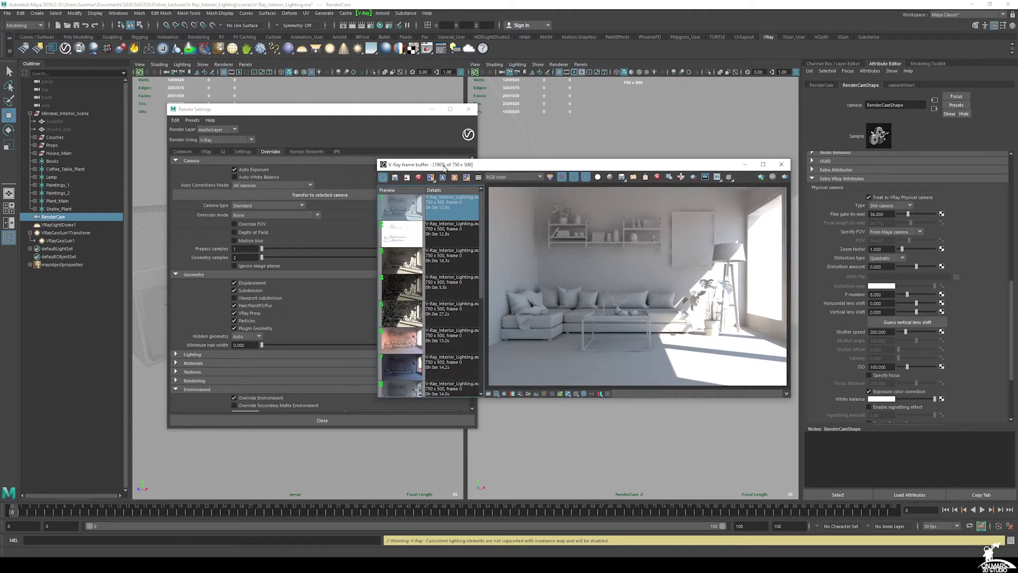
left_click(315, 196)
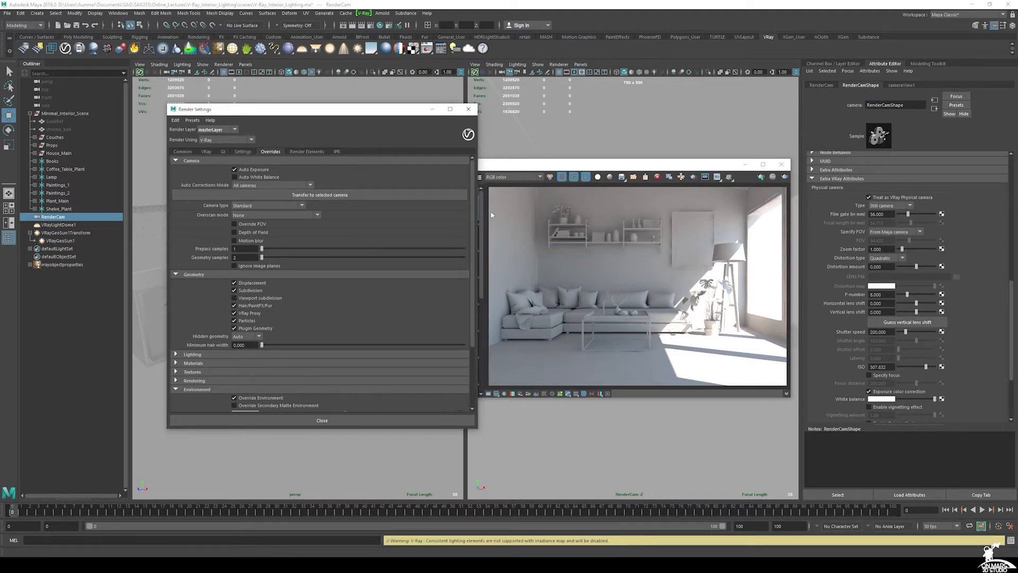
scroll(927, 338, "down", 3)
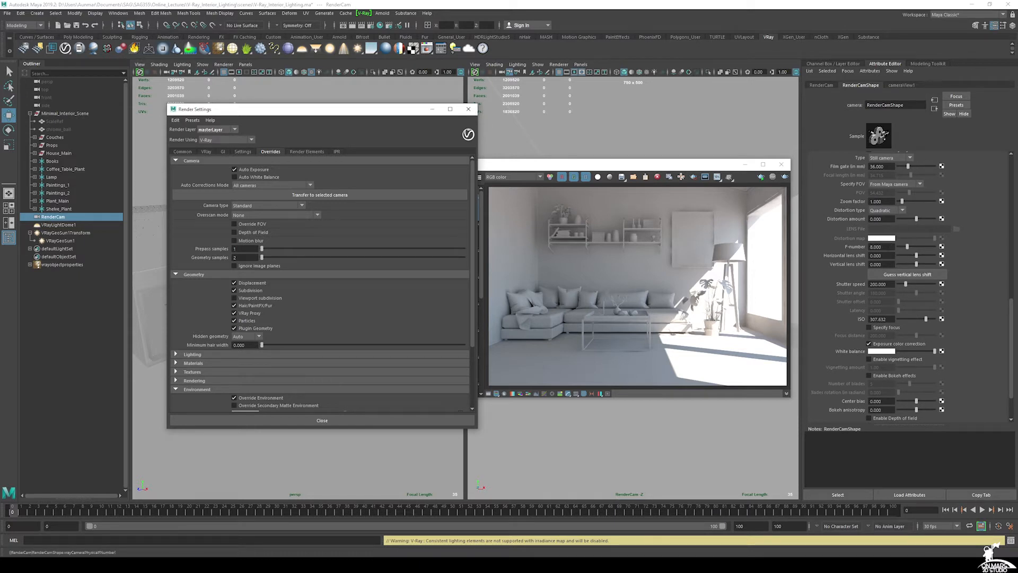
Start an interactive render using the transferred exposure, and close the render settings to clear the perspective view.
left_click(639, 179)
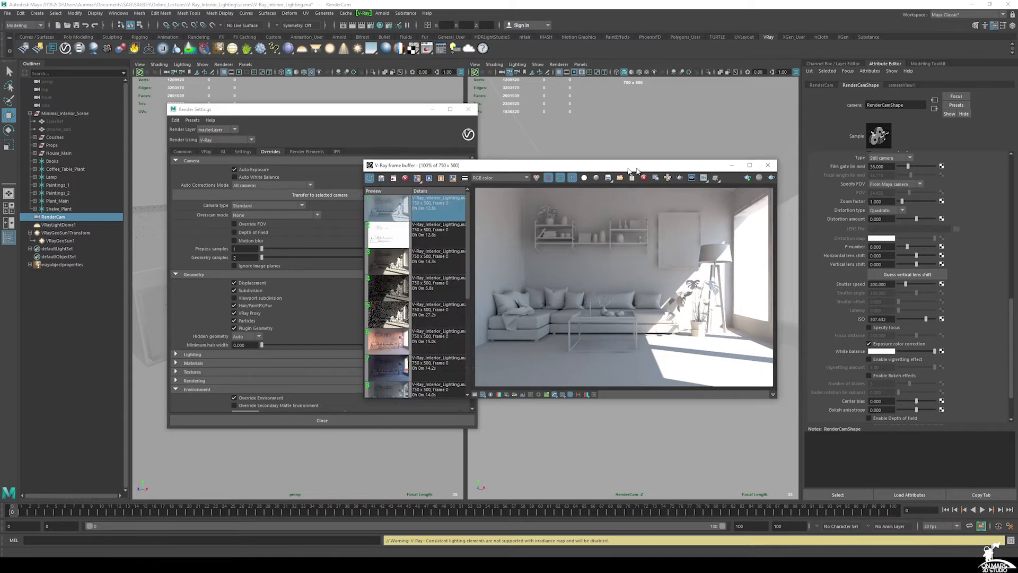
left_click(730, 178)
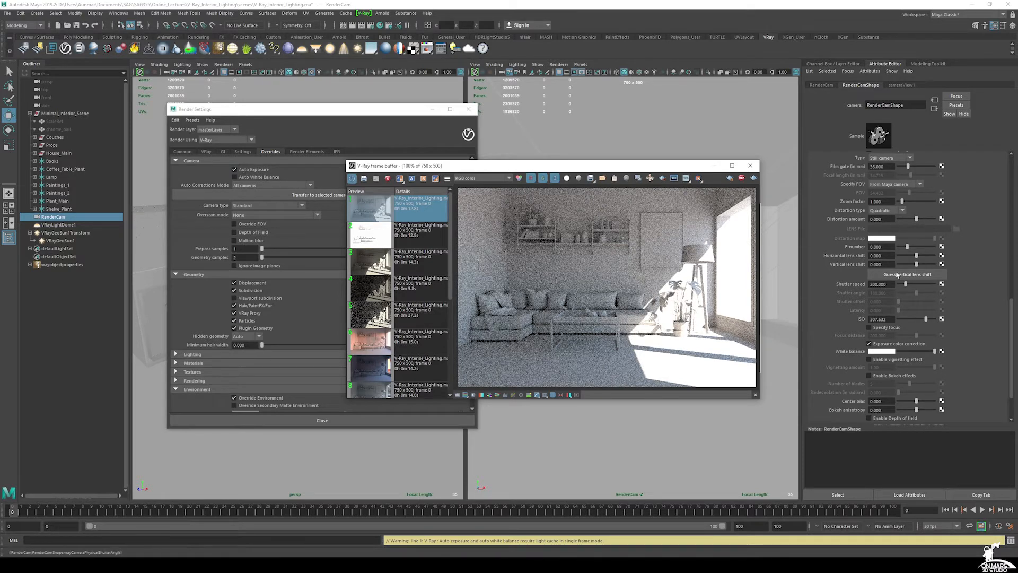
scroll(931, 257, "up", 3)
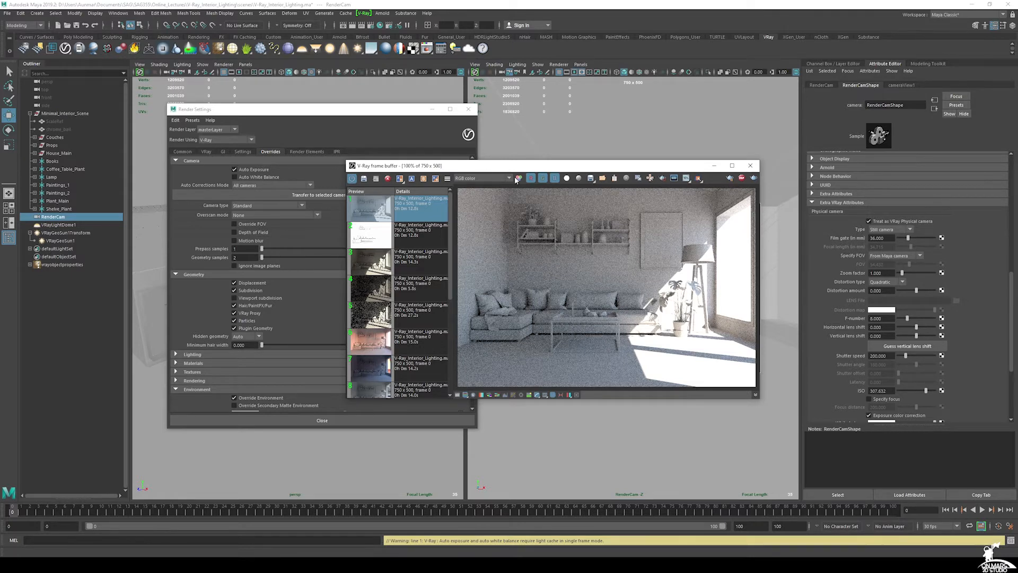
left_click_drag(545, 168, 707, 176)
left_click_drag(345, 109, 290, 110)
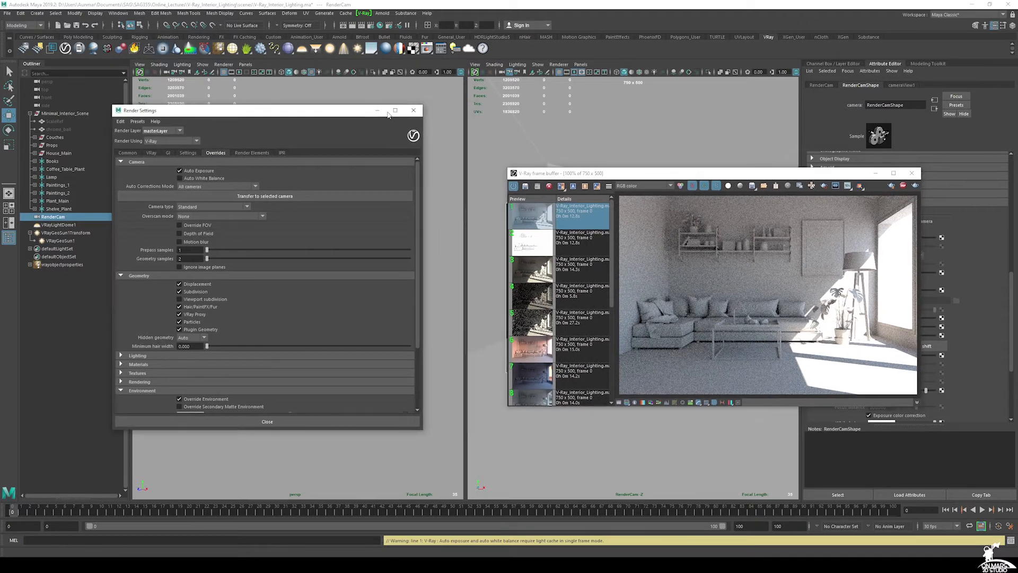
left_click(414, 110)
left_click_drag(804, 172, 728, 167)
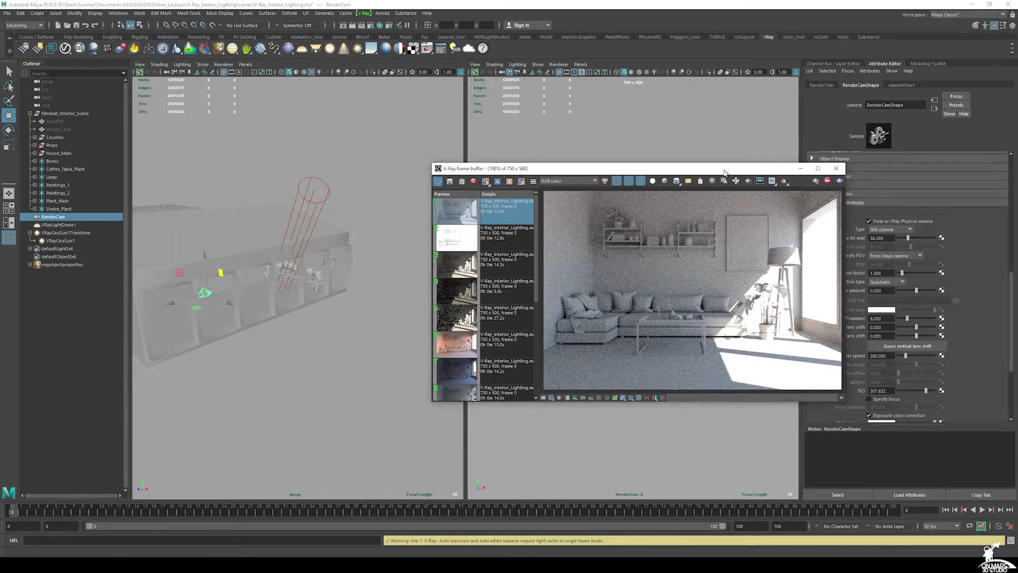
Raise VRayGeoSun1 high above the roof edge and shift it sideways along the window facade.
left_click(310, 260)
left_click_drag(310, 260, 321, 148, "alt")
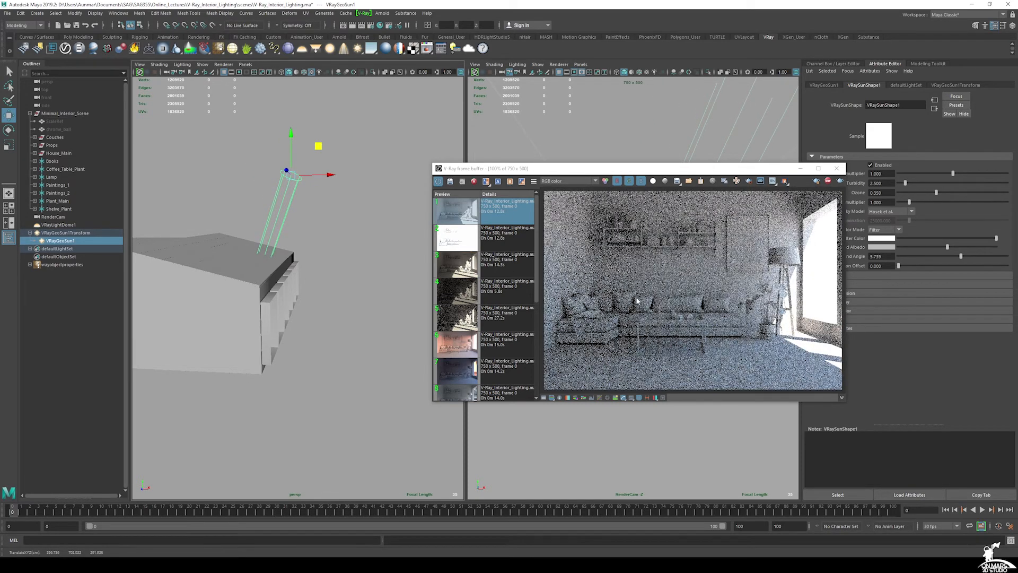
left_click_drag(353, 212, 303, 226, "alt")
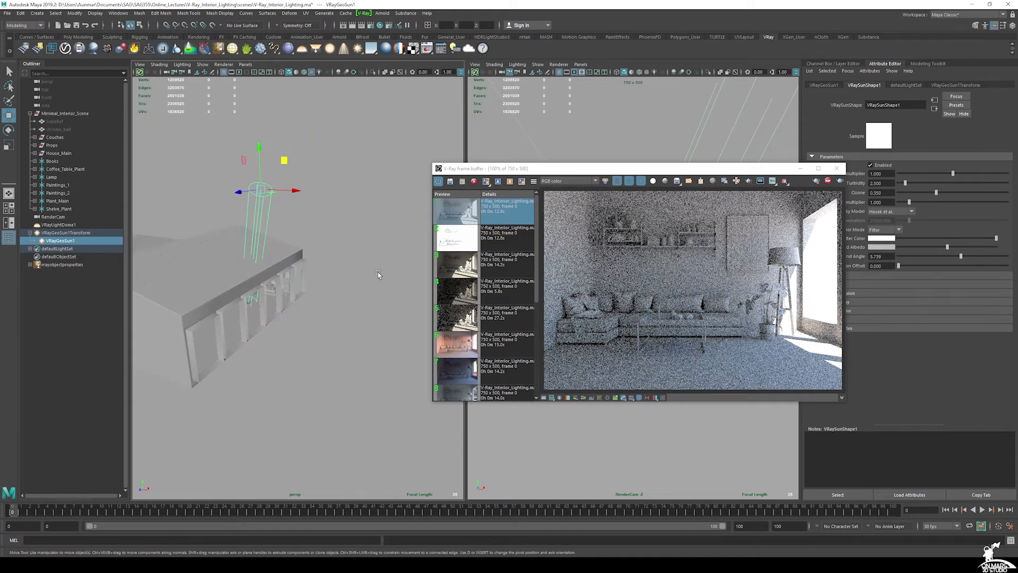
left_click_drag(378, 274, 314, 289, "alt")
middle_click_drag(314, 289, 416, 297, "alt")
left_click_drag(417, 297, 382, 310, "alt")
right_click_drag(381, 310, 290, 276, "alt")
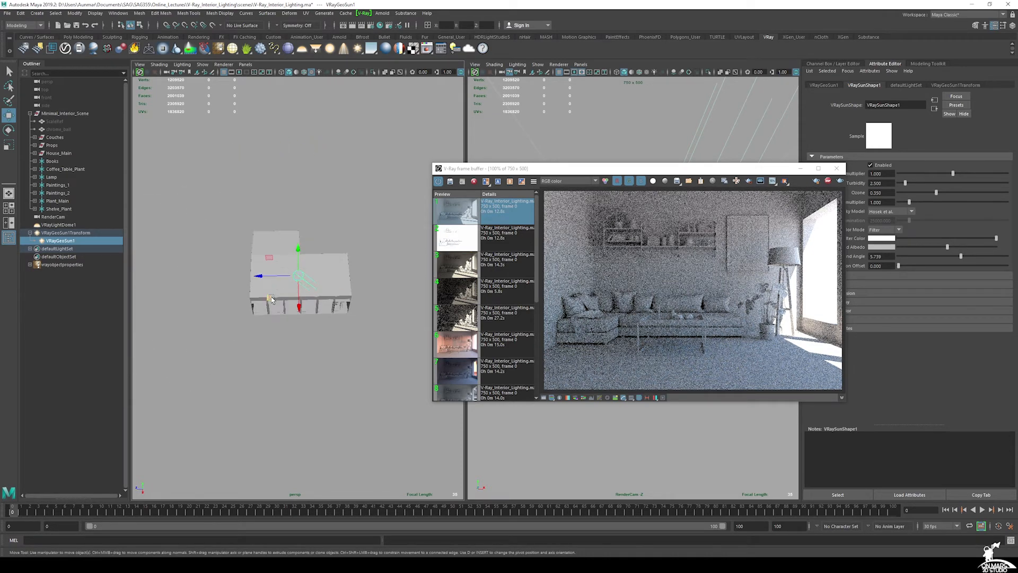
left_click_drag(271, 298, 415, 314)
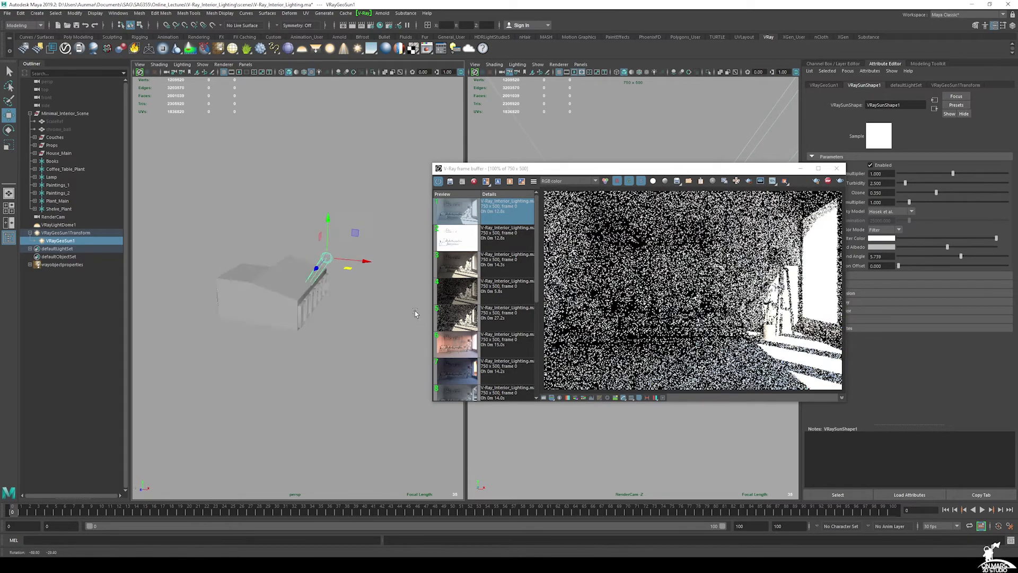
Lower VRayGeoSun1 in front of the windows until it sits near the horizon for a warm sunset look.
middle_click_drag(366, 290, 316, 273, "alt")
right_click_drag(316, 272, 341, 268, "alt")
left_click_drag(341, 268, 329, 255, "alt")
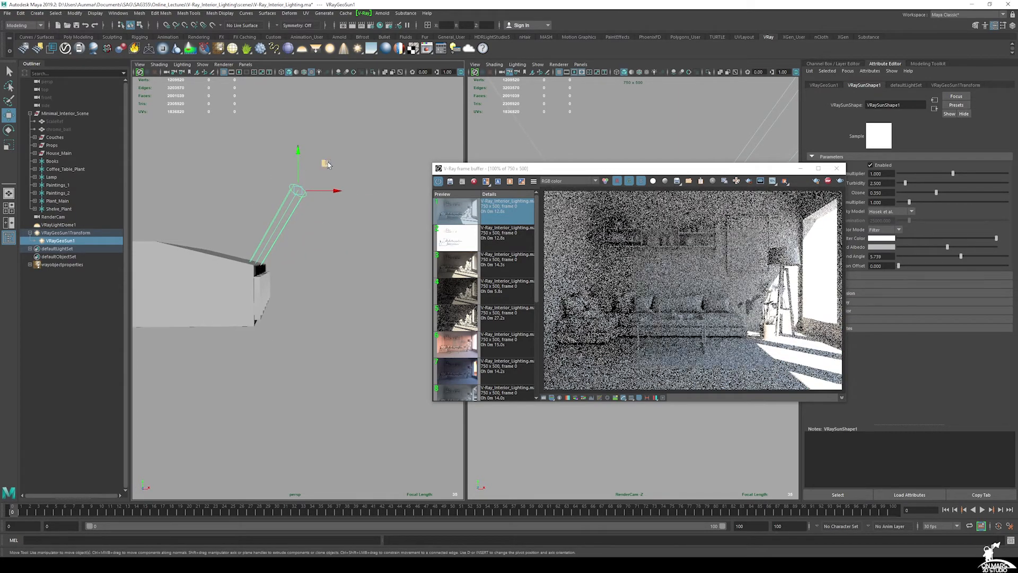
left_click_drag(327, 164, 382, 229)
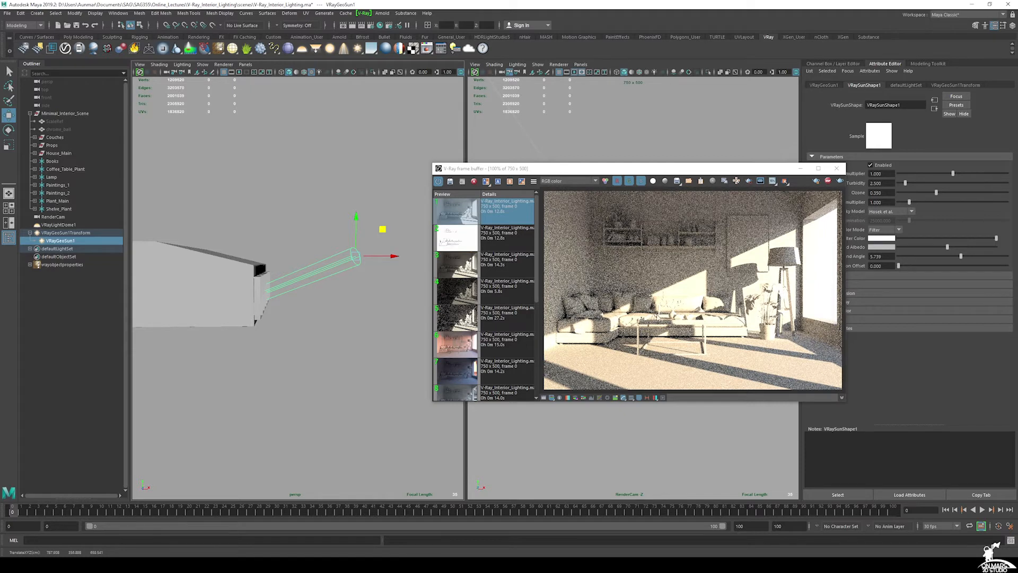
left_click_drag(382, 229, 395, 269)
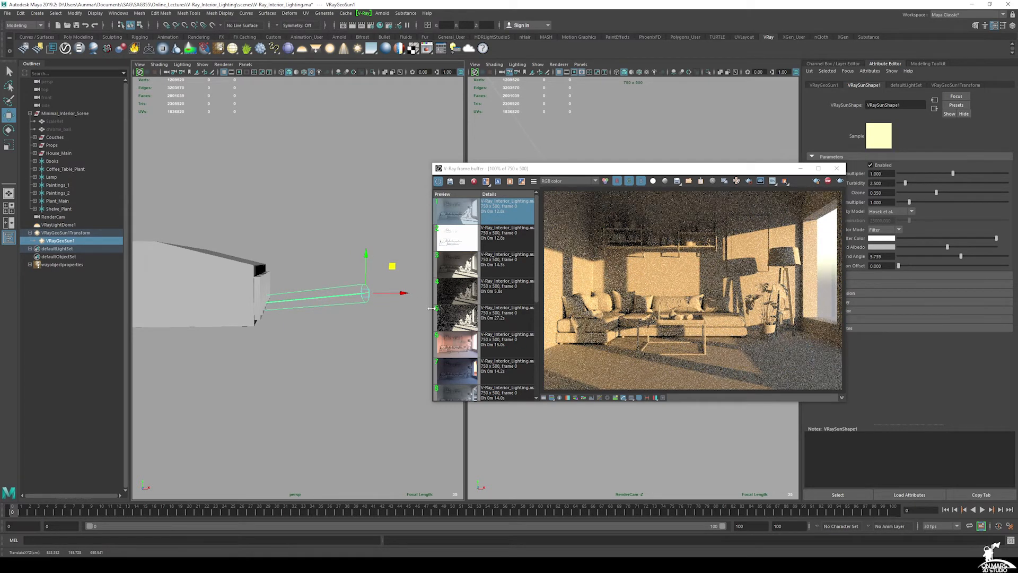
Move VRayGeoSun1 across the window facade and raise it to a moderate height above the windows.
left_click_drag(334, 277, 299, 308, "alt")
scroll(321, 318, "up", 3)
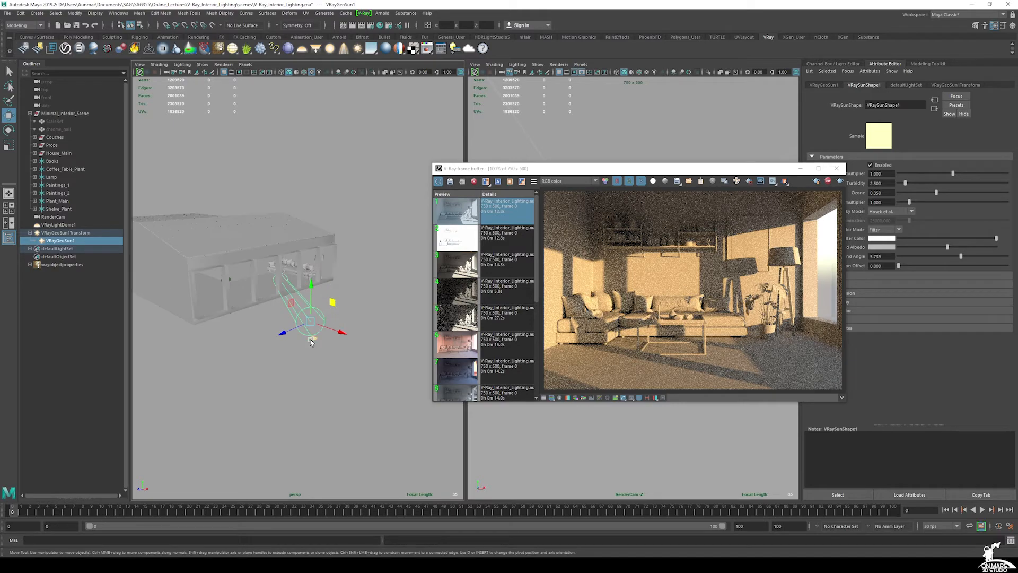
left_click_drag(312, 342, 257, 342)
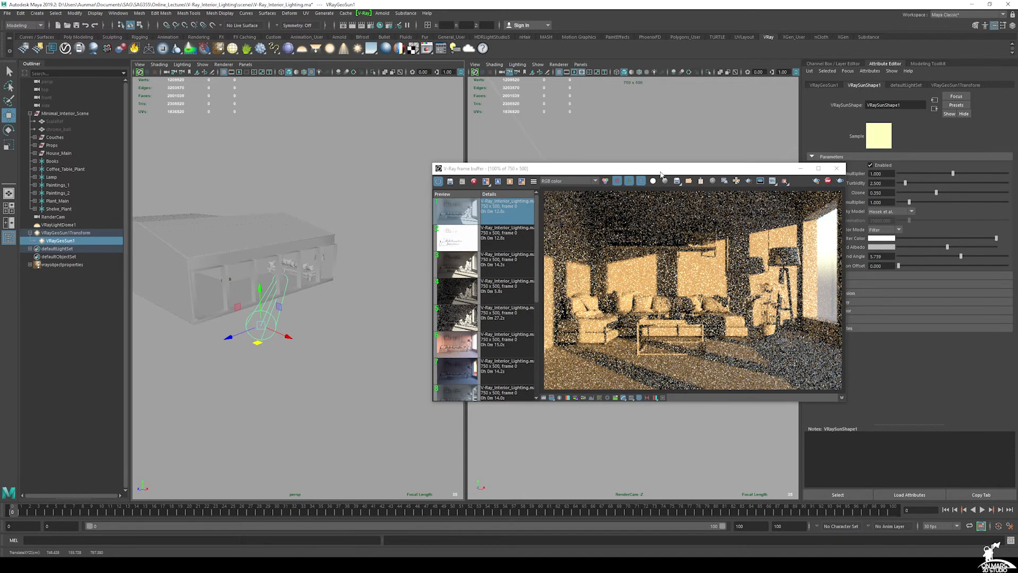
left_click_drag(661, 174, 616, 174)
left_click_drag(338, 258, 335, 193, "alt")
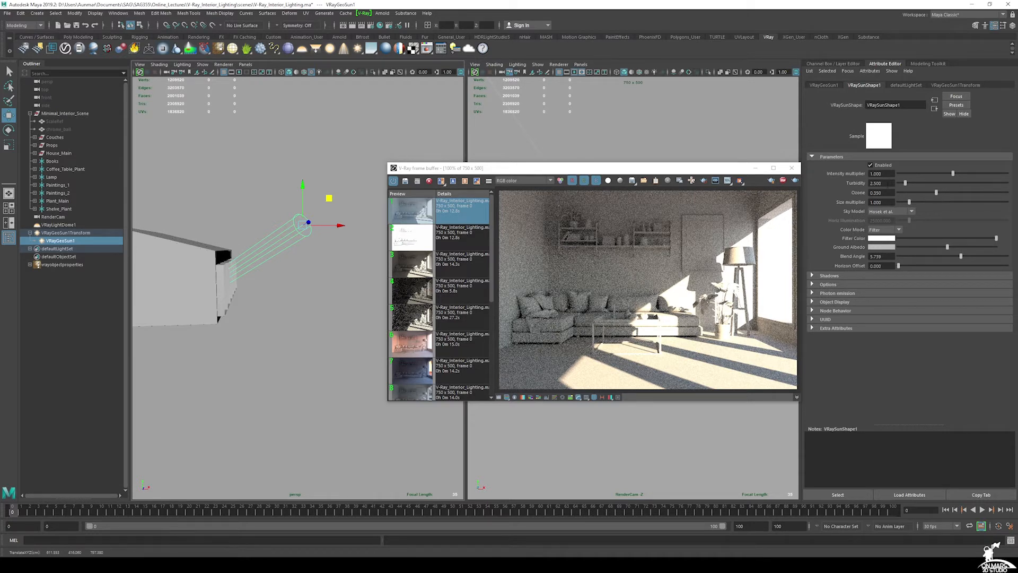
Try a turbidity of 10 on the sun, and set it back to 2.5.
left_click_drag(888, 183, 821, 175)
key("Return")
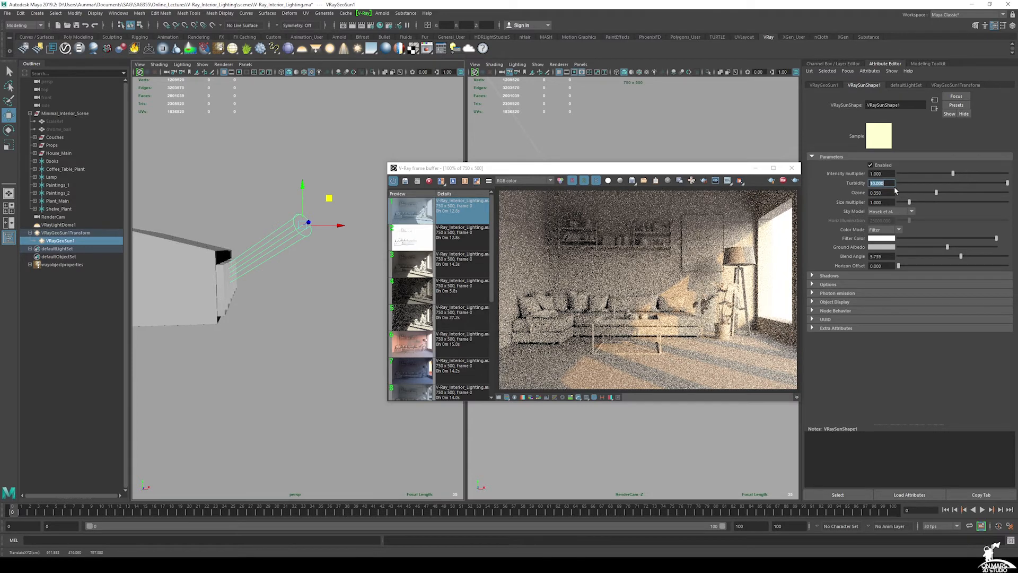
key("Return")
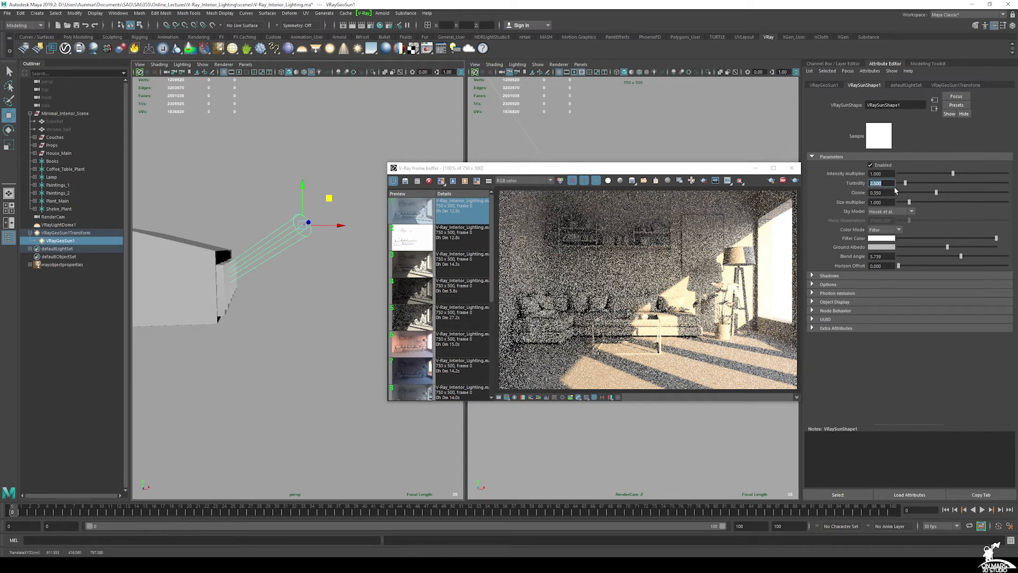
type("2.5")
key("Return")
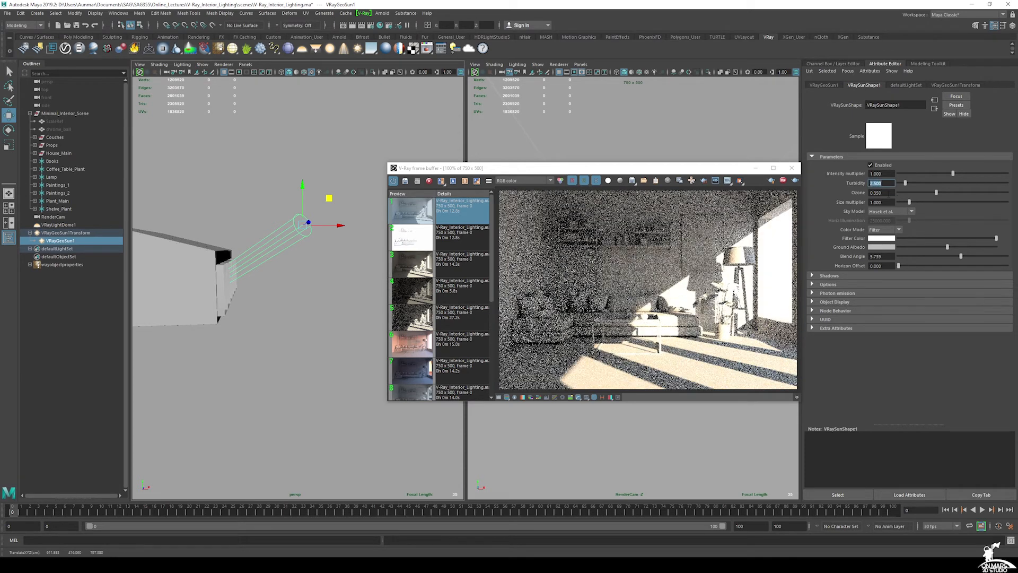
Try an ozone value of 1 on the sun, and restore it to 0.35.
key("Tab")
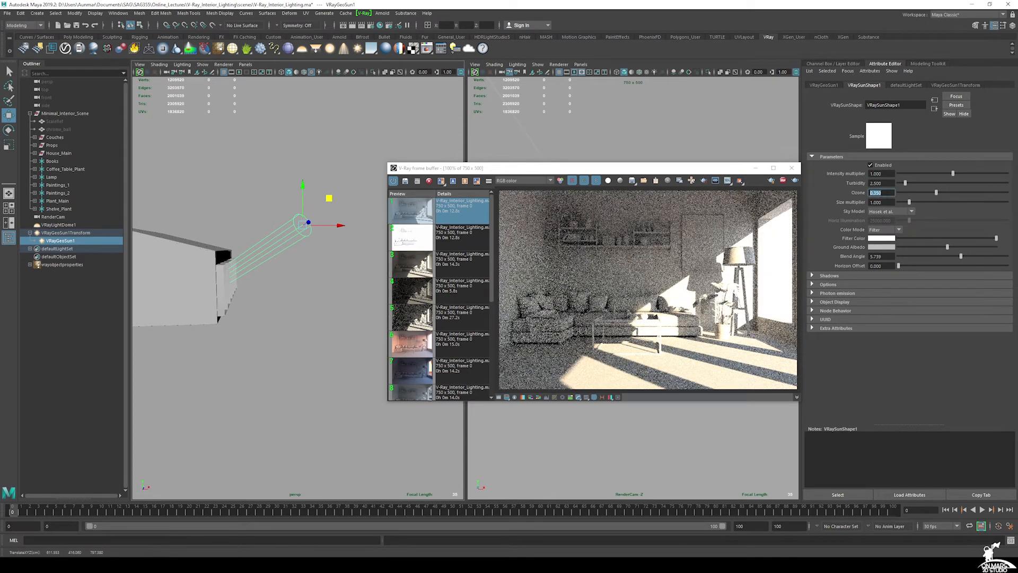
type("1")
key("Return")
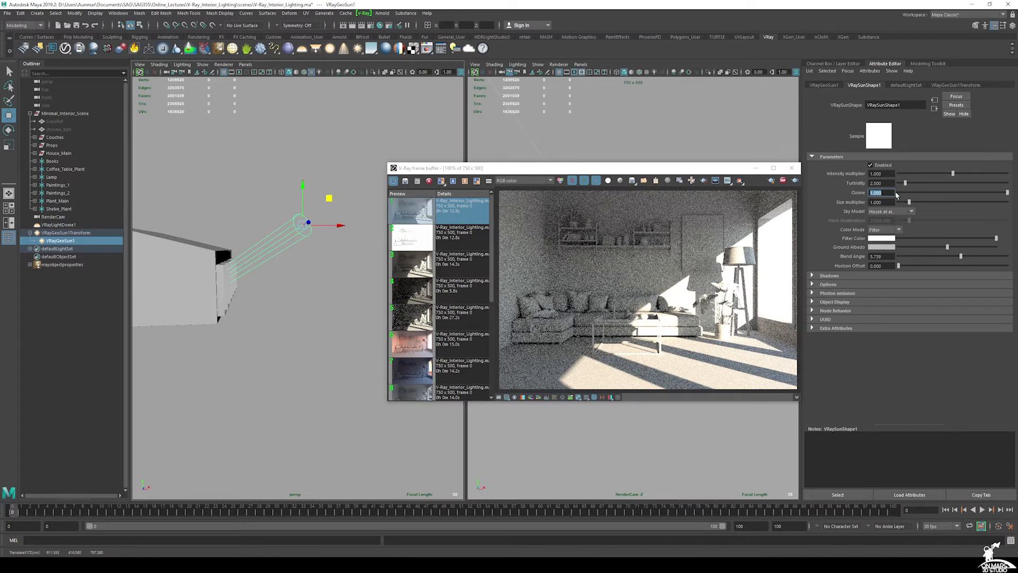
key("Return")
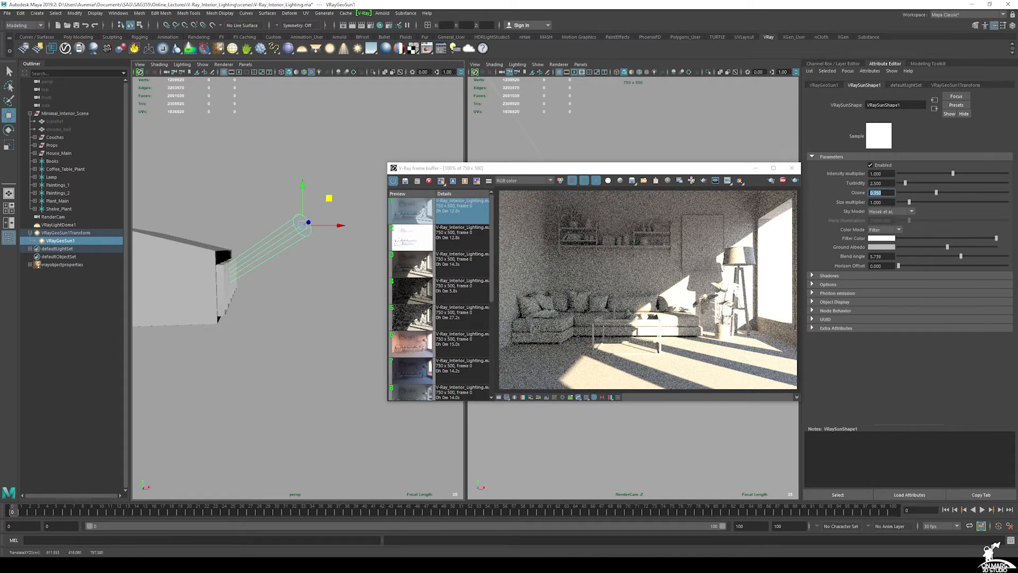
Try a size multiplier of 3 on the sun to soften the shadows, and return it to 1.
key("Tab")
key("Return")
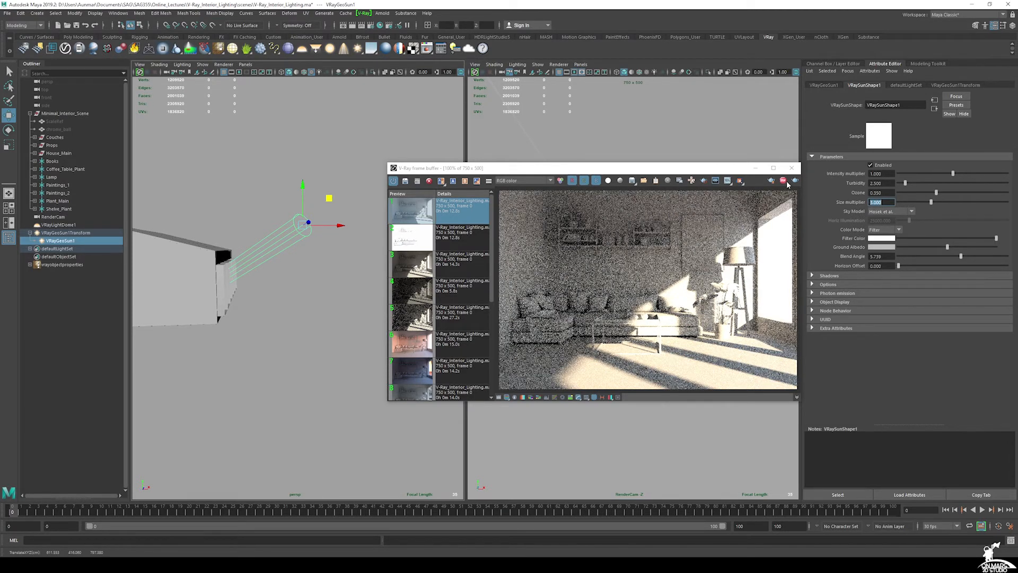
type("1")
key("Return")
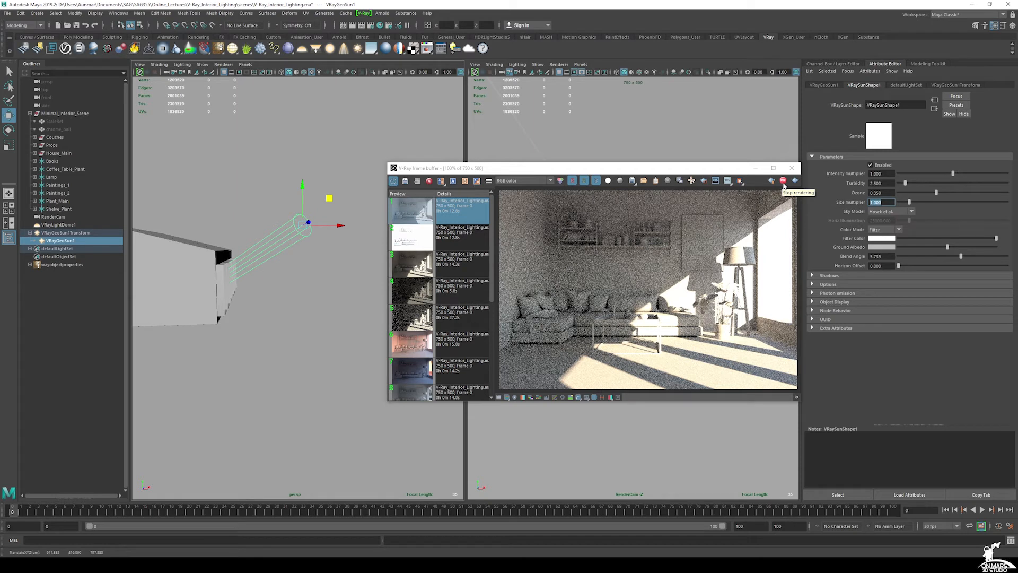
Stop the interactive render, set the sun's size multiplier to 5, and run and stop another test render for comparison.
left_click(783, 180)
left_click_drag(883, 202, 839, 193)
key("Return")
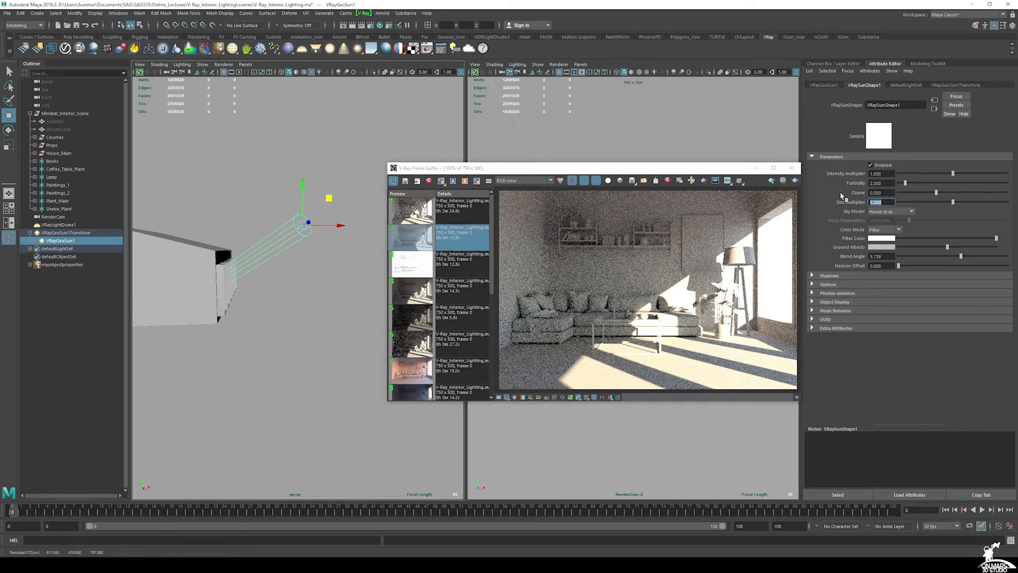
left_click(771, 181)
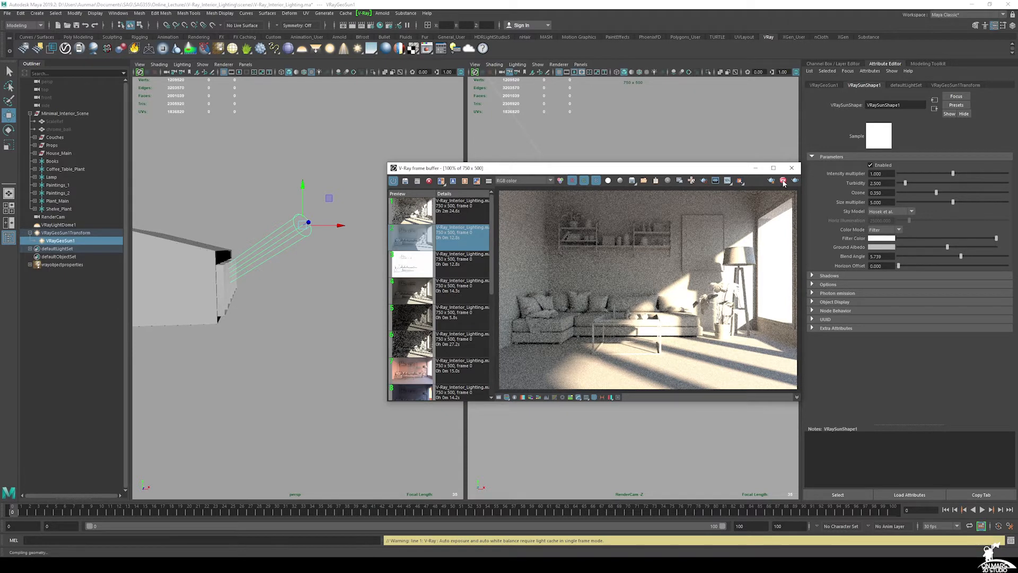
left_click(787, 185)
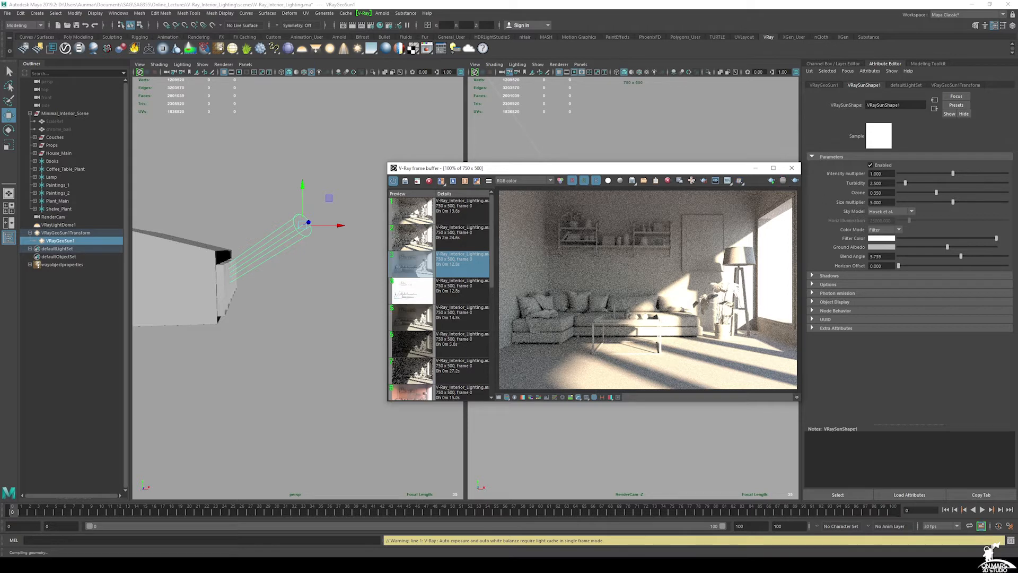
Set the sun's size multiplier to 50 and render the scene with much softer shadows.
left_click_drag(884, 203, 839, 205)
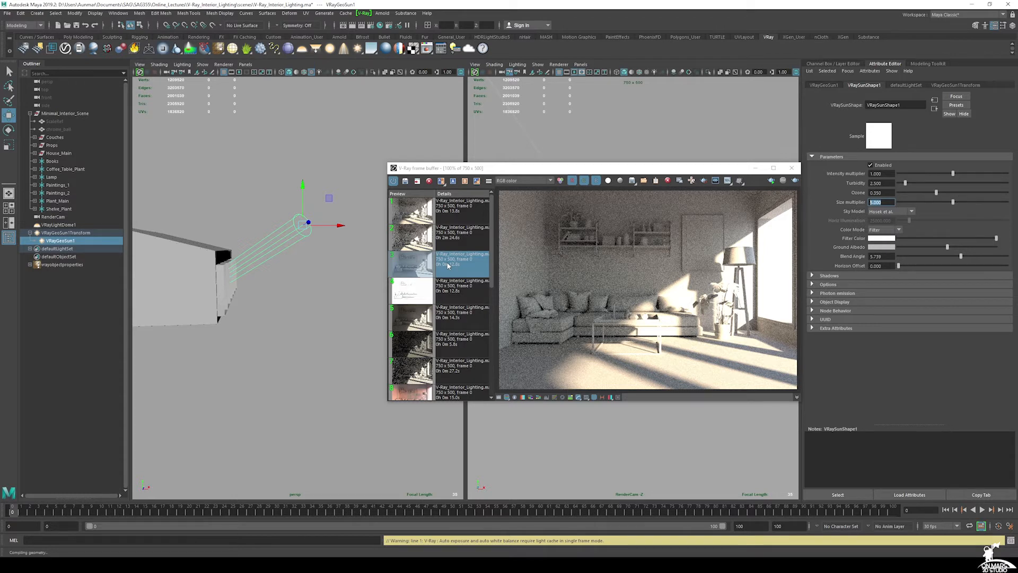
type("50")
key("Return")
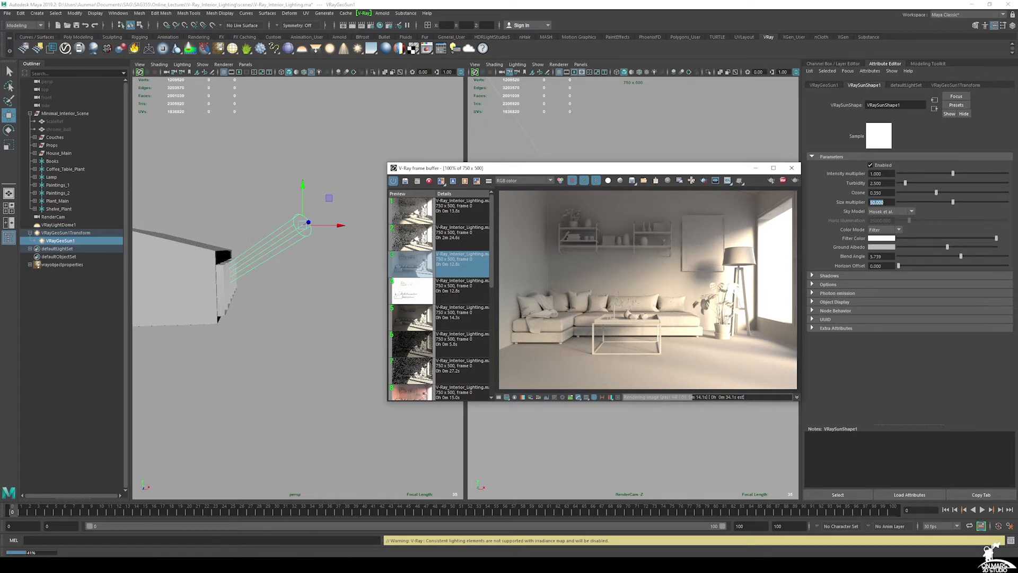
Switch to the web browser and examine the lighting in several minimalist living room reference photos.
left_click(302, 533)
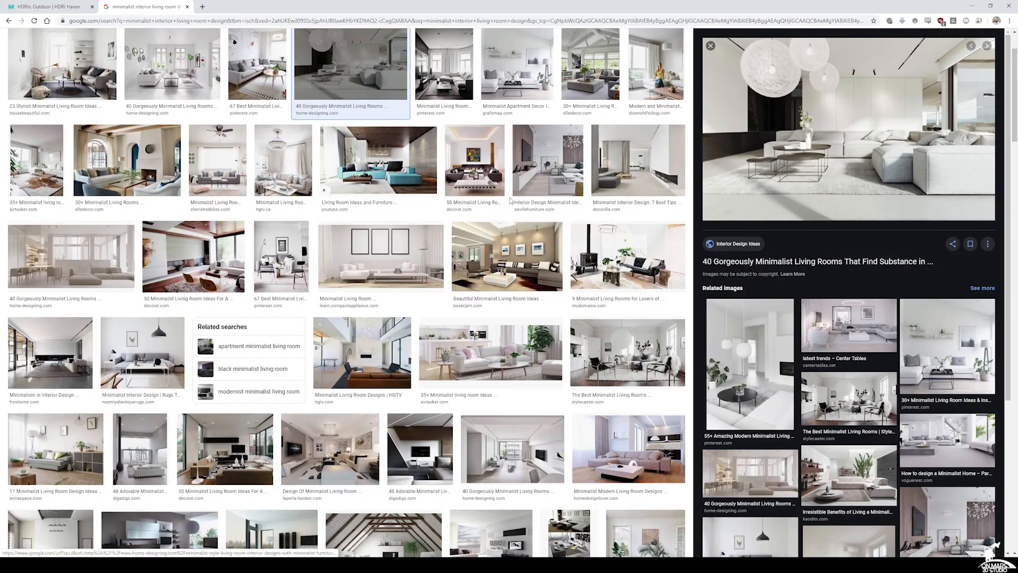
left_click(648, 185)
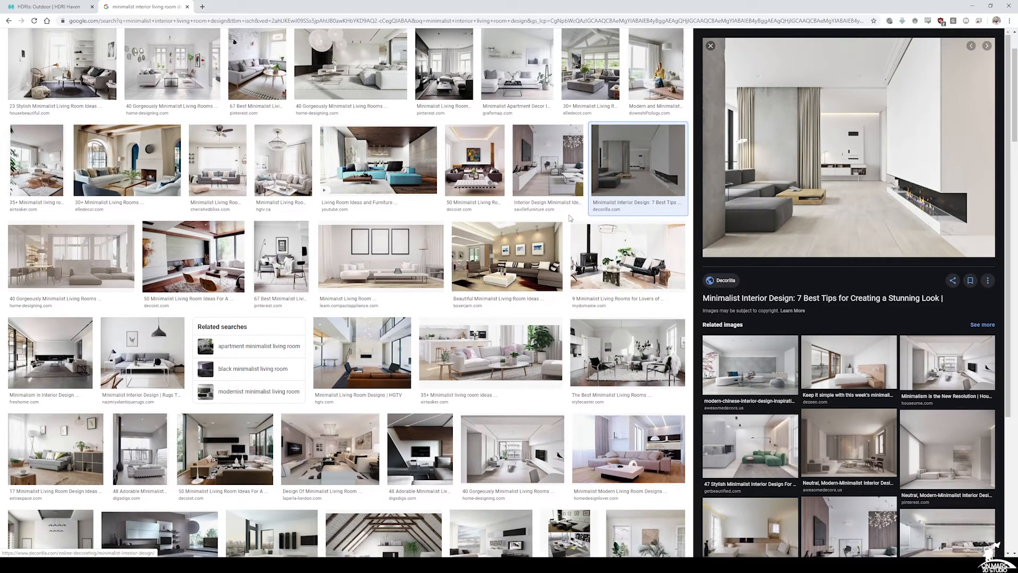
left_click(224, 169)
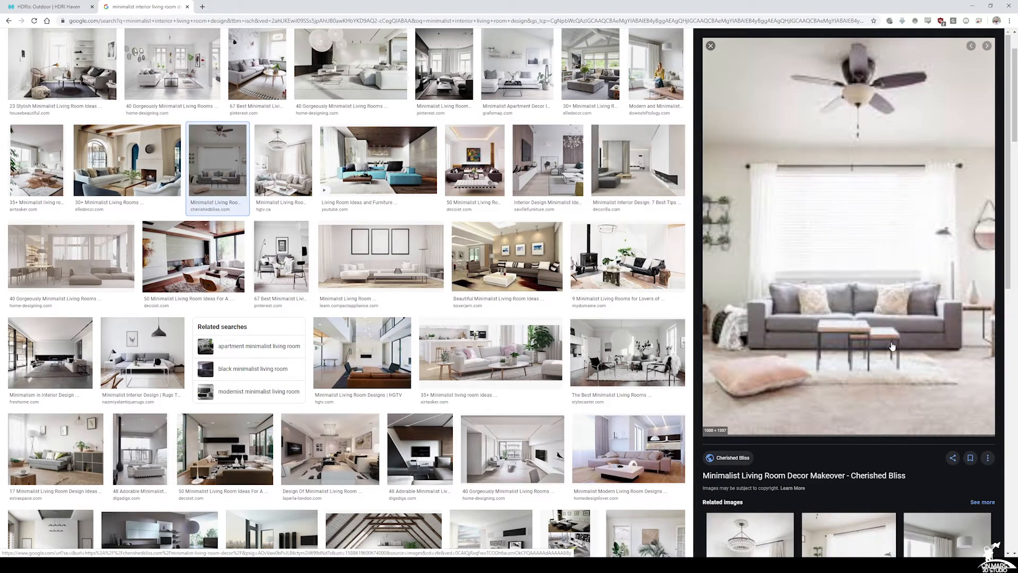
Browse the outdoor HDRIs on HDRI Haven, look at the overcast Greenwich Park 03 page, and go back to the list.
left_click(49, 6)
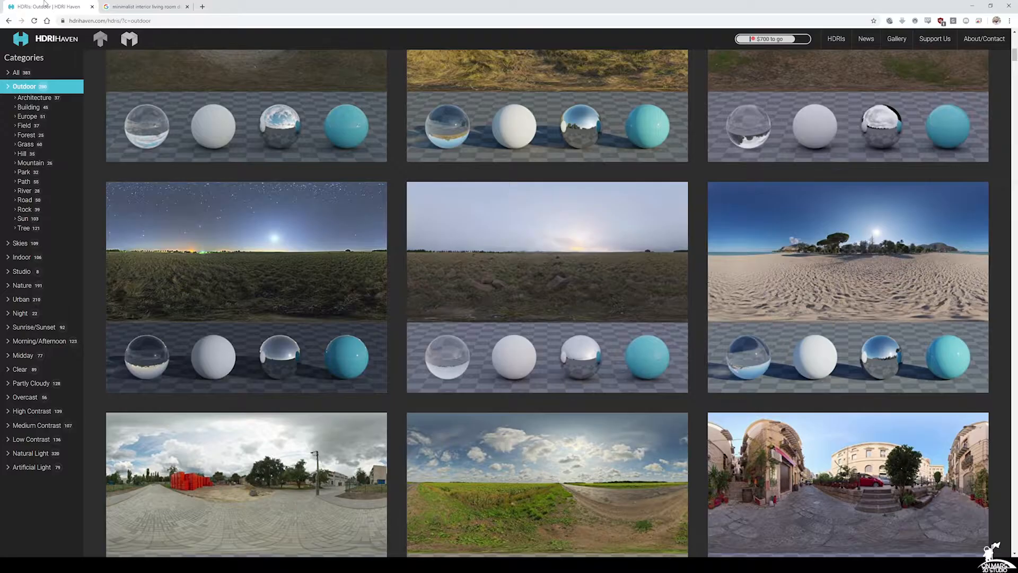
scroll(530, 228, "up", 5)
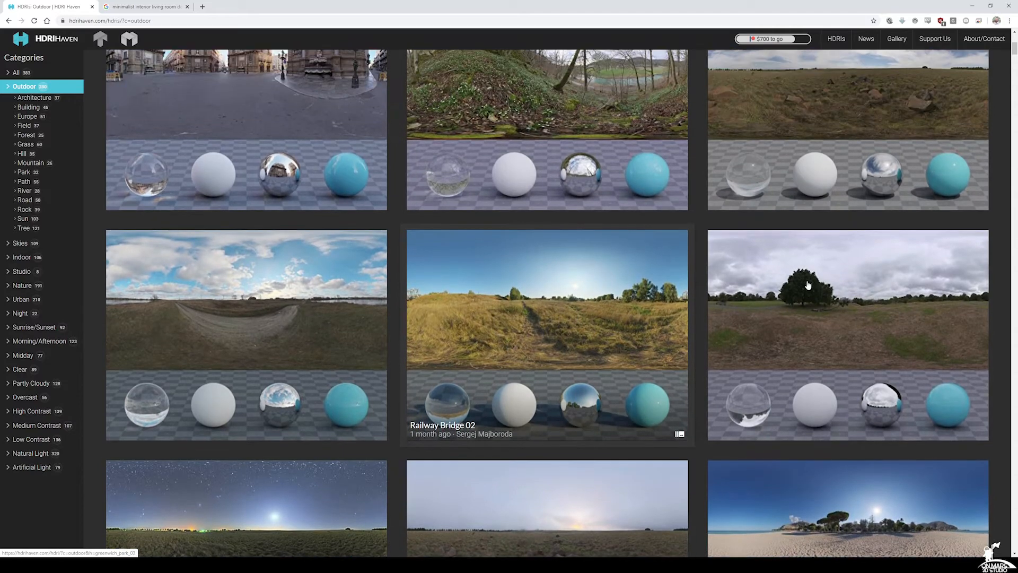
left_click(820, 285)
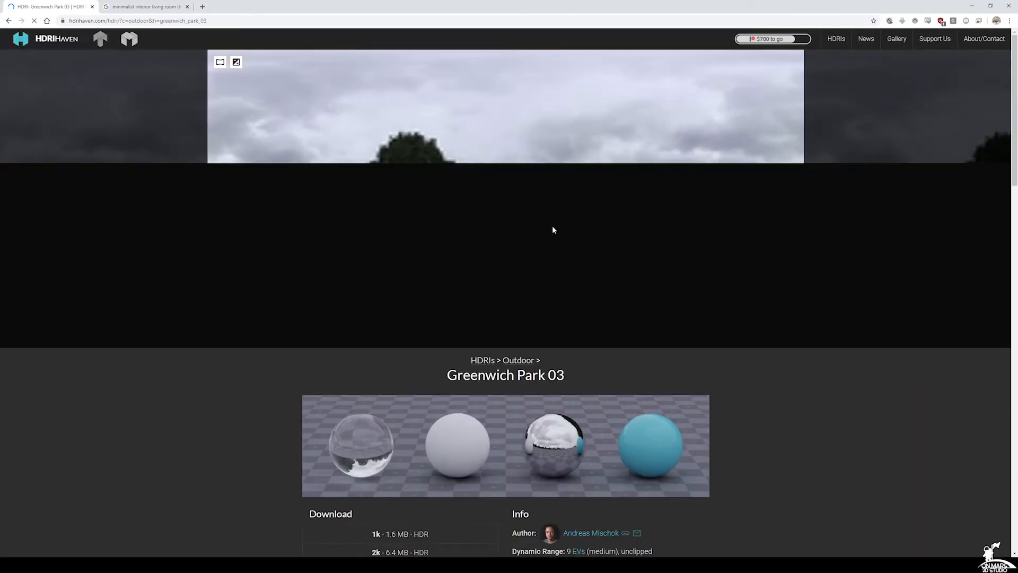
key("alt+Left")
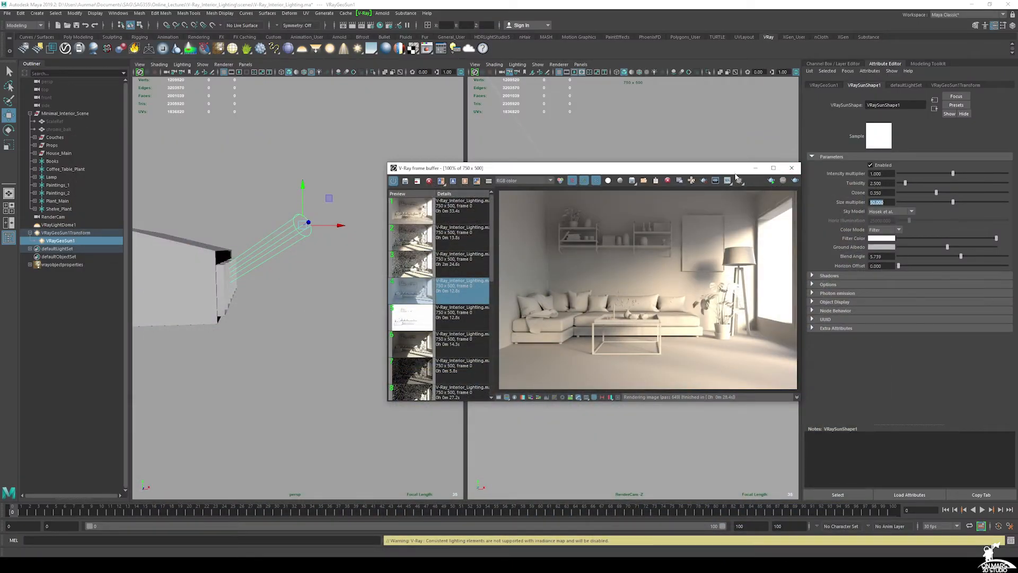
Switch to Maya and enable the V-Ray dome light through the V-Ray Light Lister, leaving the lister minimized.
left_click_drag(687, 175, 700, 168)
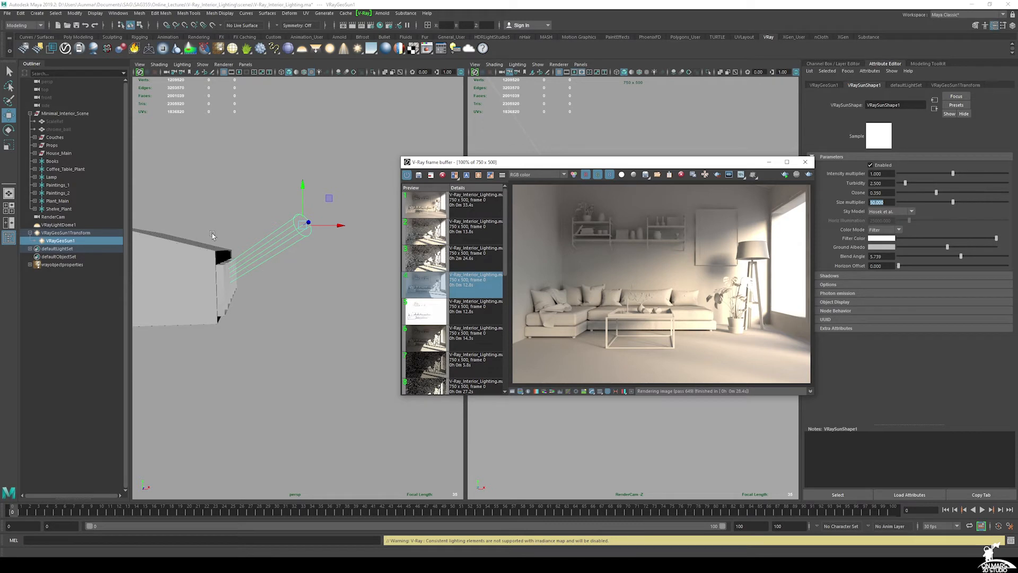
middle_click_drag(213, 236, 276, 248, "alt")
scroll(290, 255, "up", 8)
left_click_drag(276, 275, 289, 275, "alt")
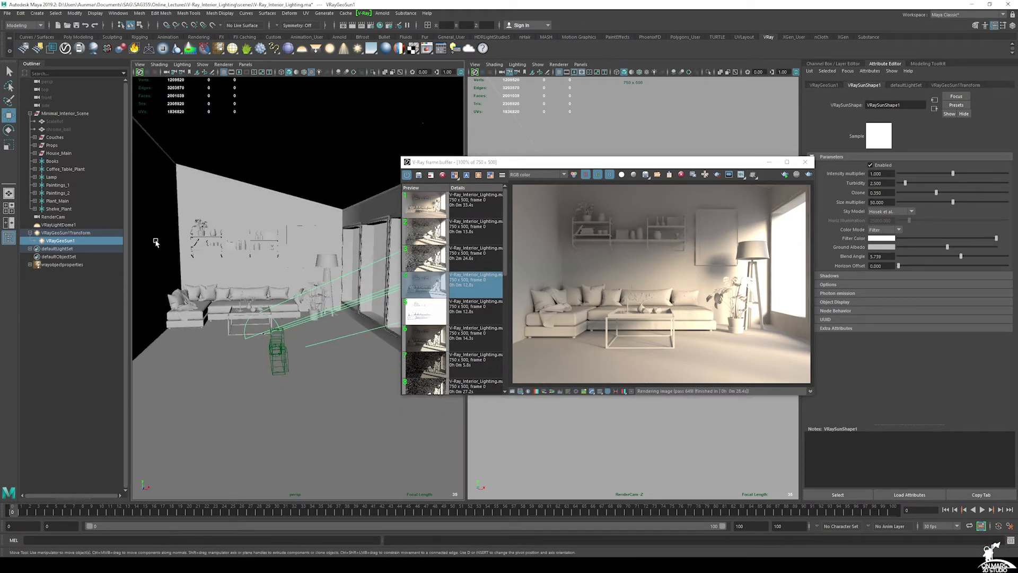
left_click(79, 225)
left_click_drag(305, 287, 279, 280, "alt")
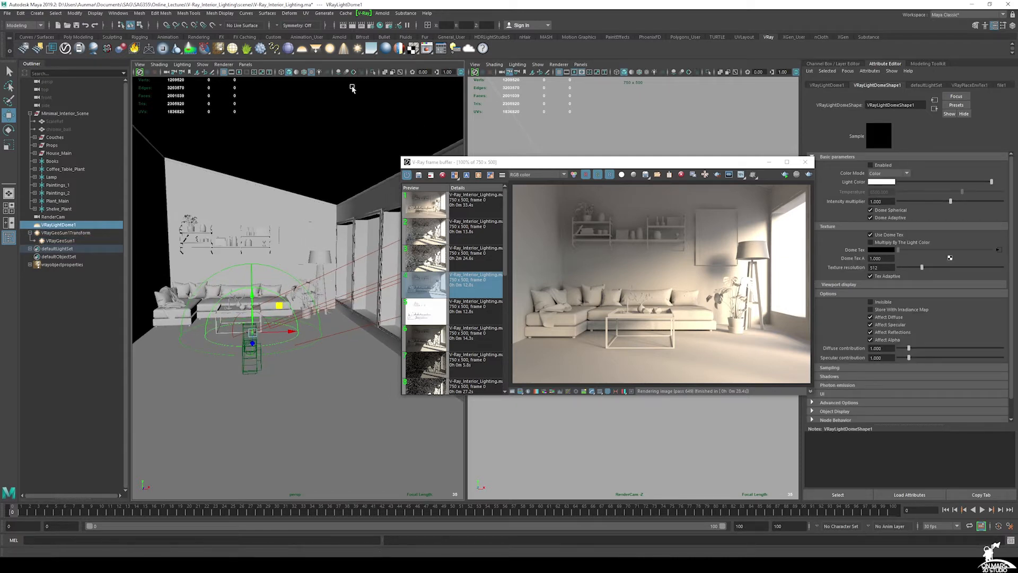
left_click(454, 52)
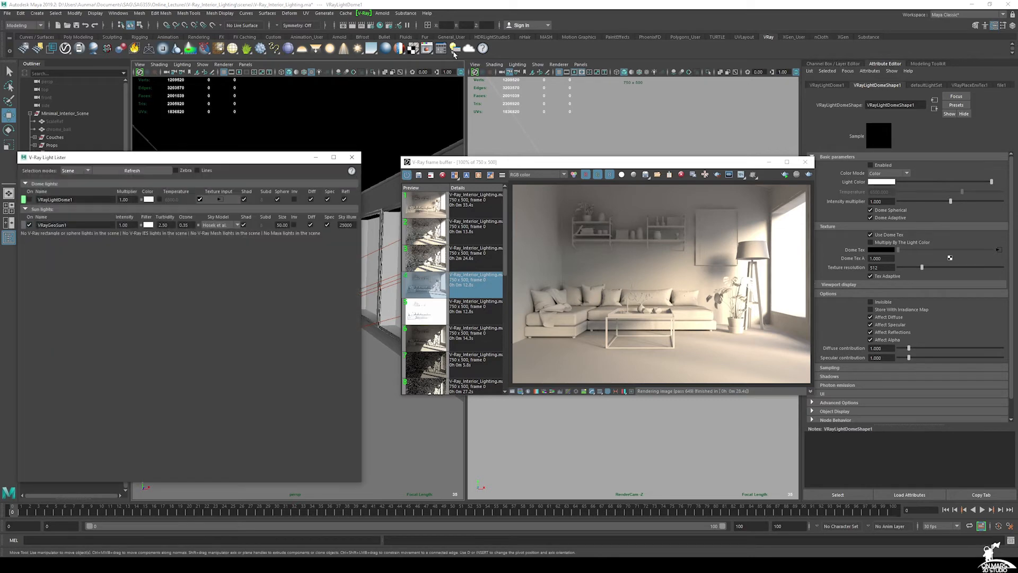
left_click_drag(168, 157, 249, 176)
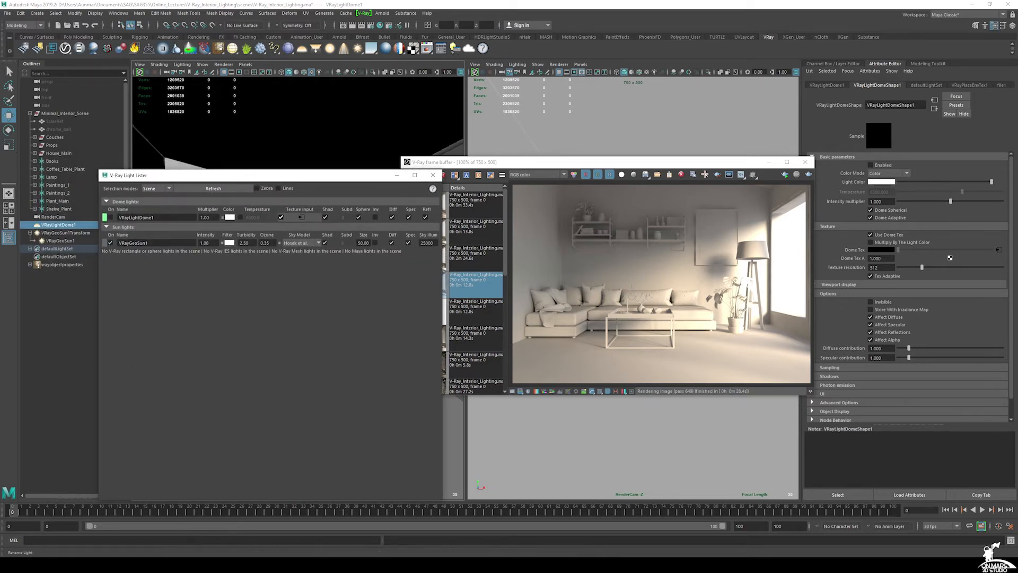
left_click(111, 217)
left_click(396, 175)
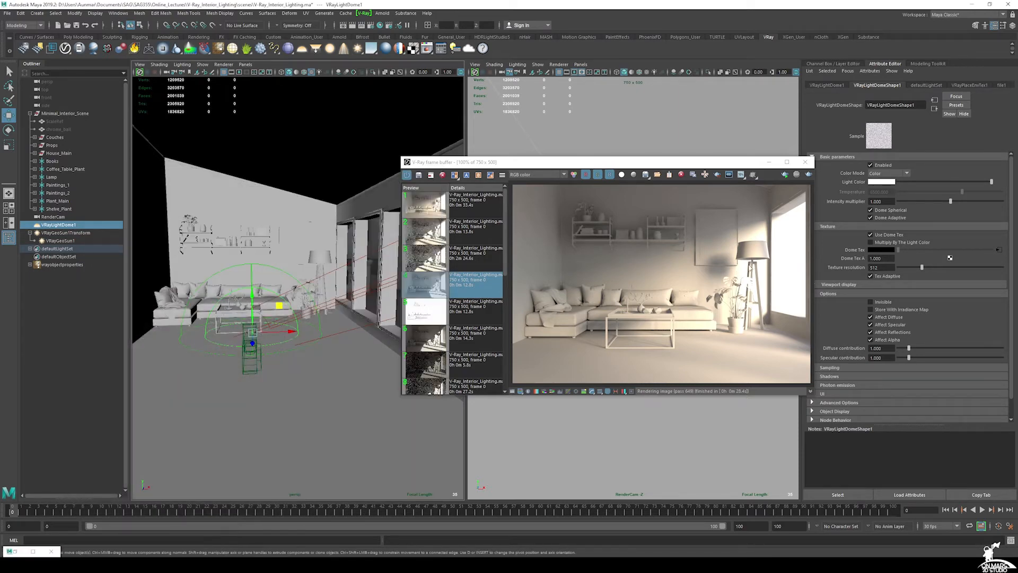
Render the room with the dome light and sun combined, and stop the render.
middle_click_drag(300, 297, 284, 292, "alt")
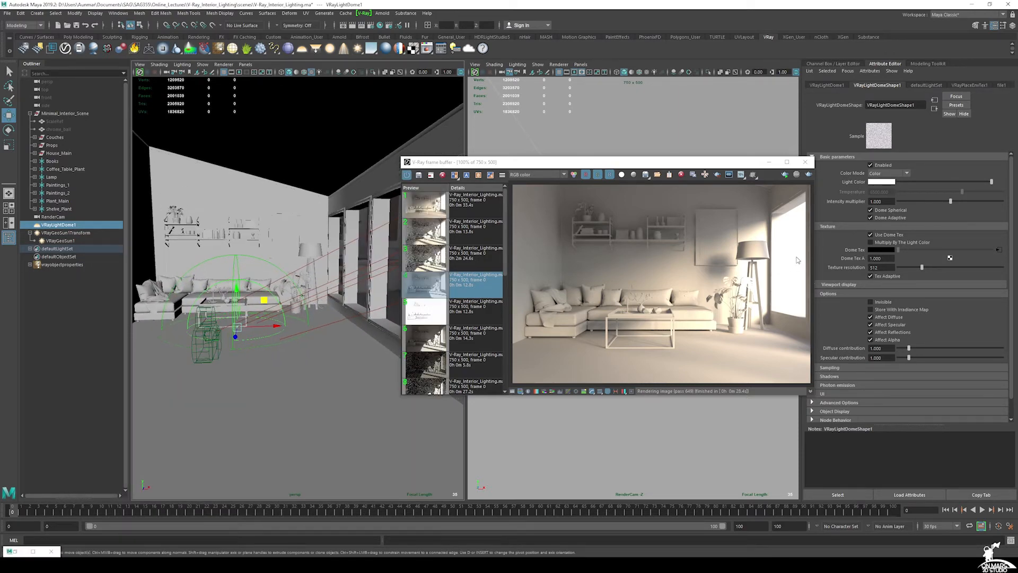
left_click(808, 174)
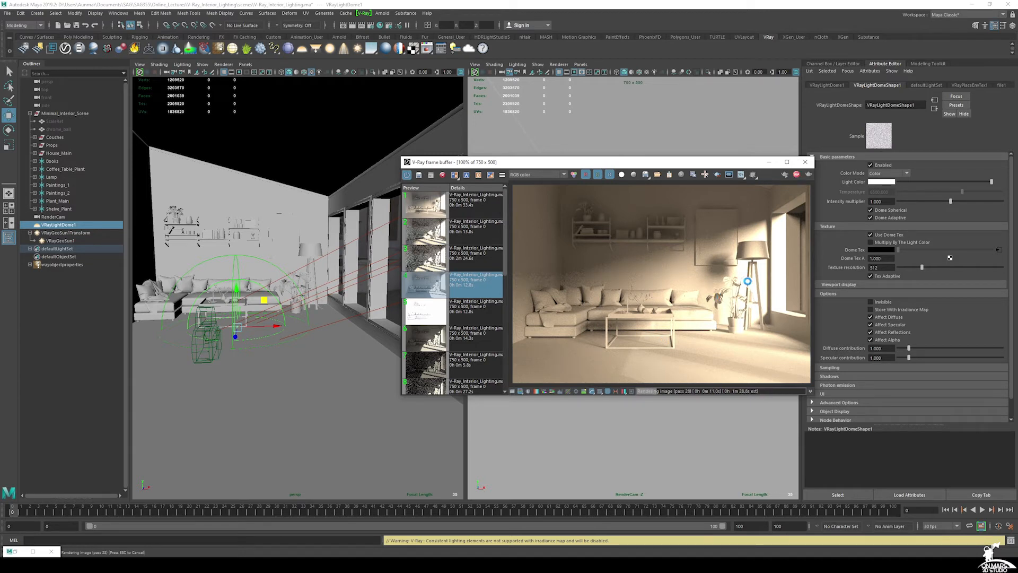
left_click(798, 174)
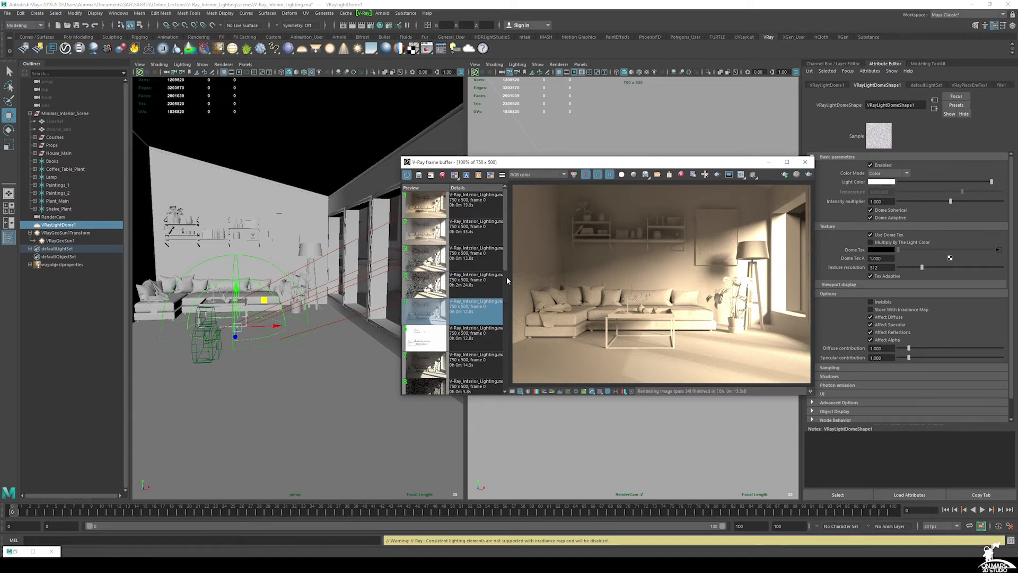
Set the sun's size multiplier to 1 and start an interactive render with the dome light selected.
left_click(76, 241)
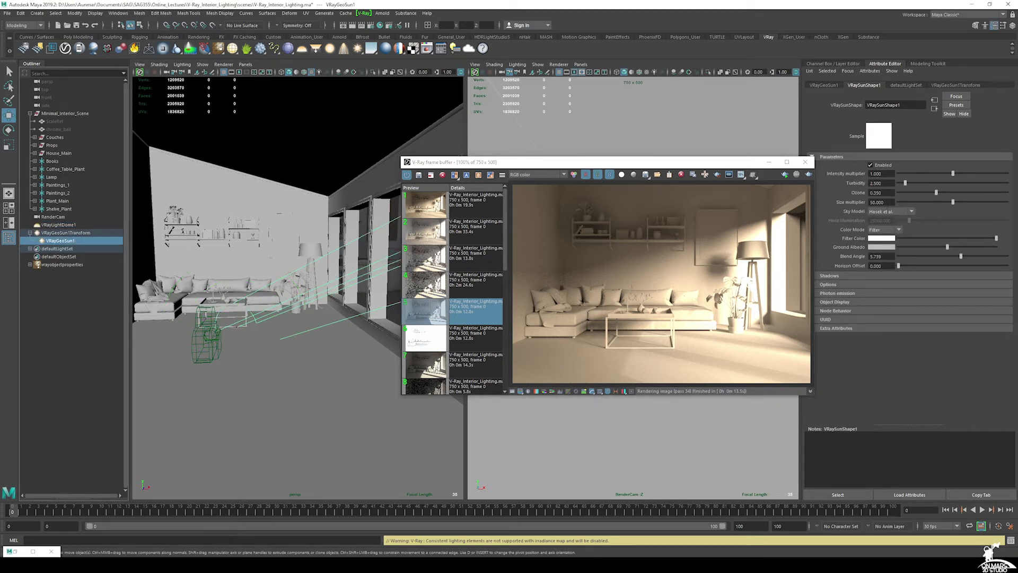
left_click_drag(888, 202, 818, 196)
type("1")
key("Return")
left_click(64, 225)
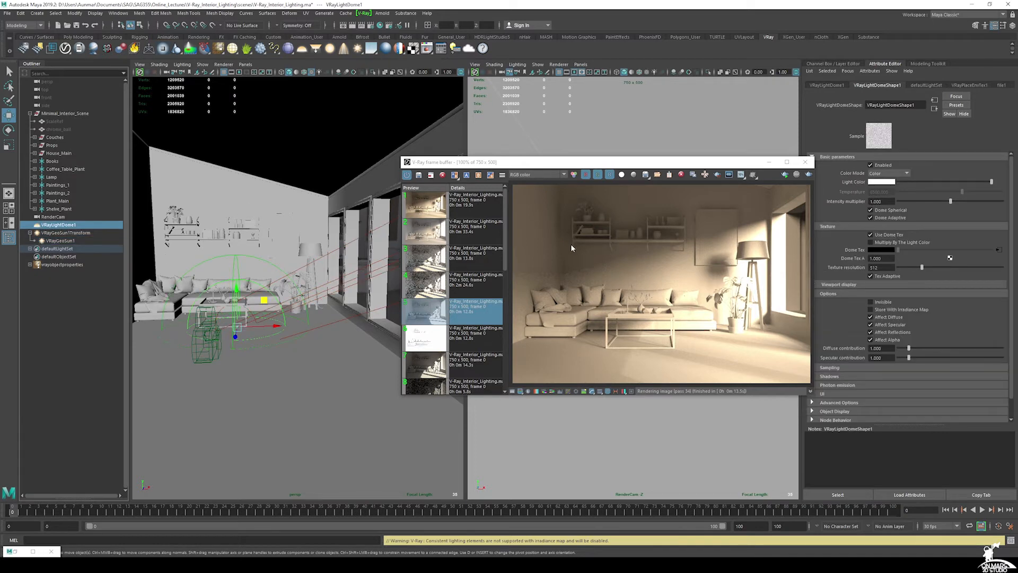
left_click(784, 175)
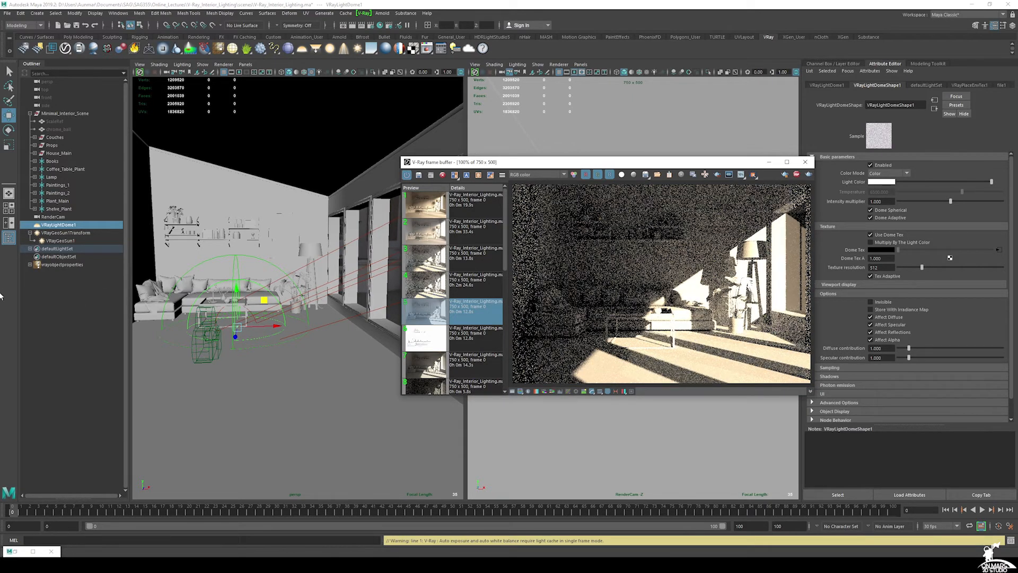
Try pure red as the sun's filter color to make its contribution stand out in the render.
left_click(73, 242)
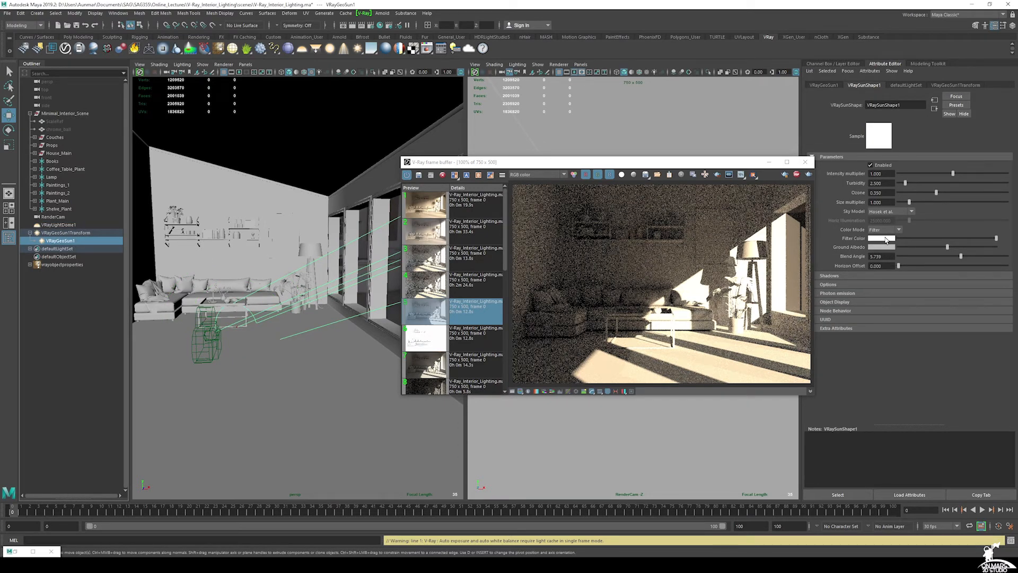
left_click(885, 238)
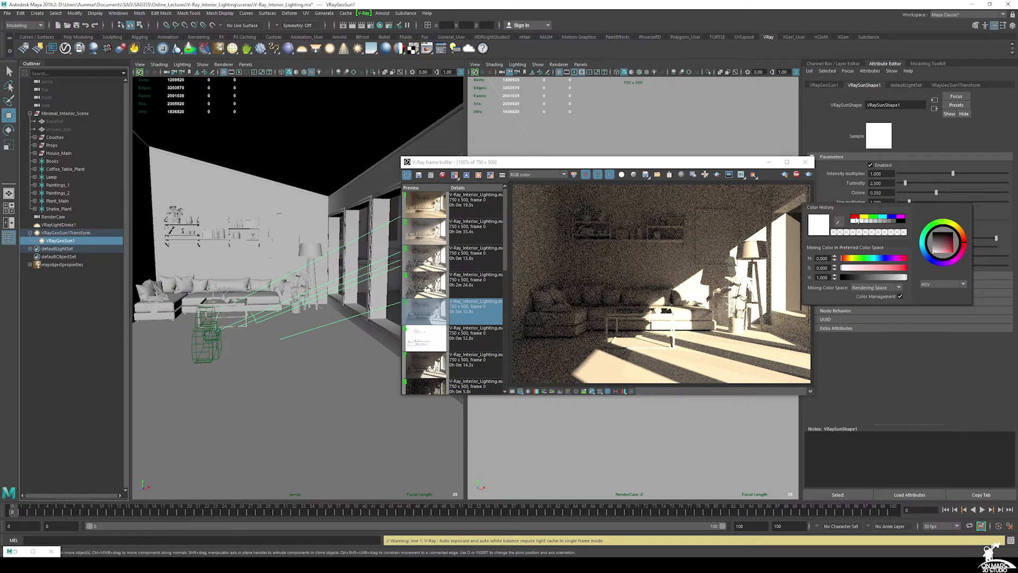
left_click(855, 218)
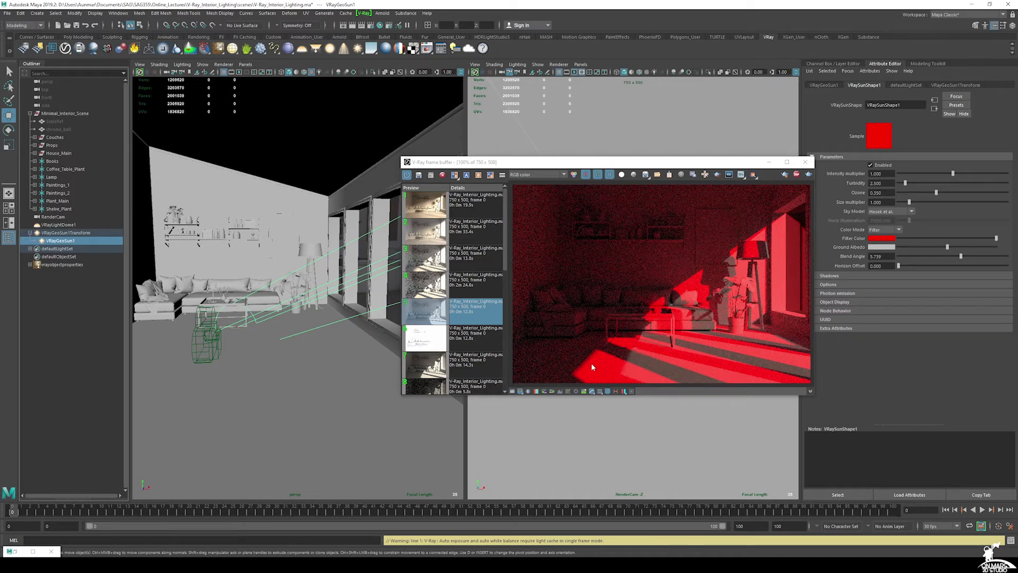
View the house from outside above and shift the sun horizontally beside the window wall.
left_click_drag(322, 305, 328, 266, "alt")
right_click_drag(340, 249, 283, 237, "alt")
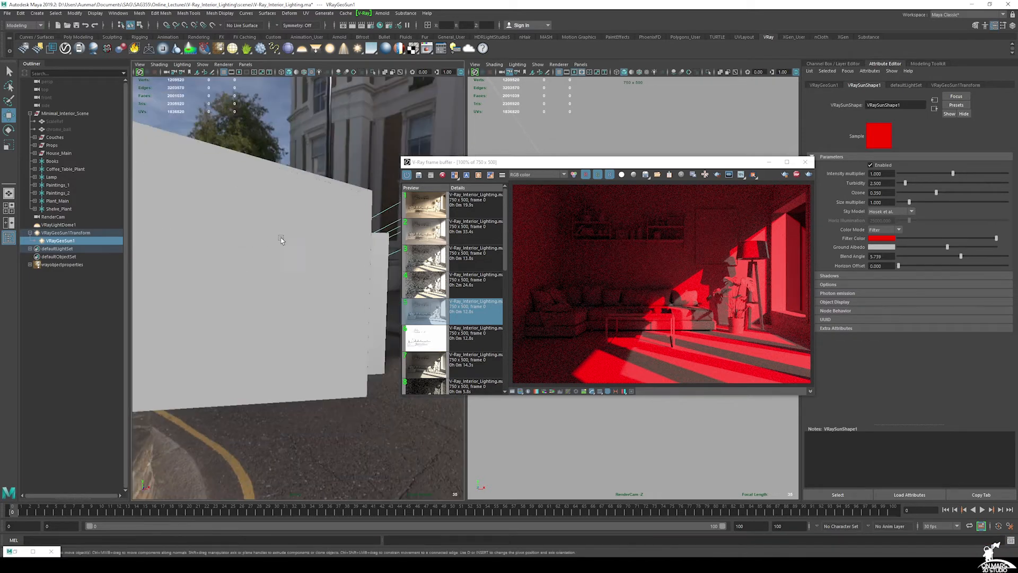
left_click_drag(283, 236, 334, 228, "alt")
right_click_drag(334, 228, 299, 224, "alt")
left_click_drag(346, 244, 209, 330, "alt")
left_click_drag(187, 366, 239, 363)
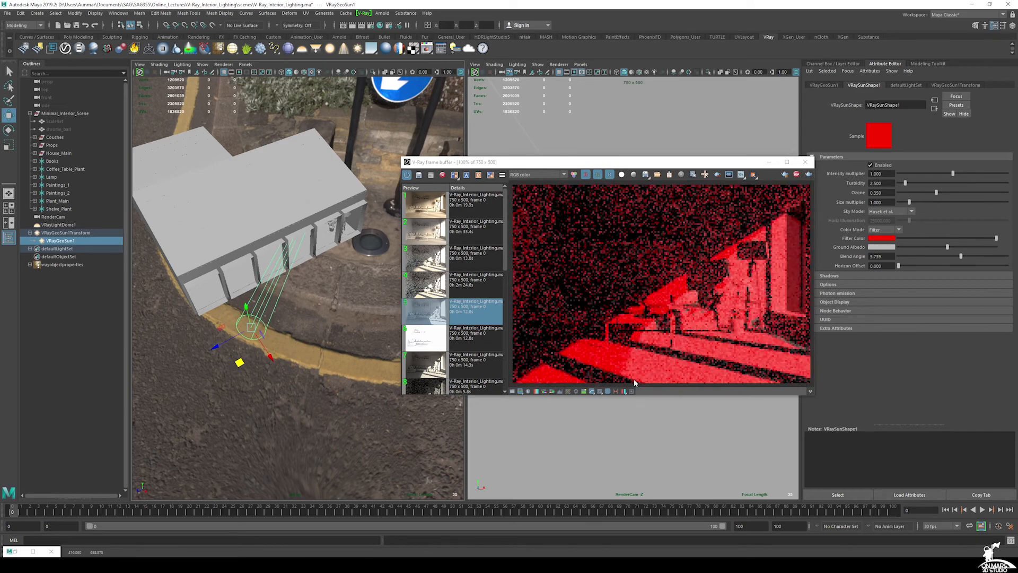
Raise the sun higher above the house and nudge it along the window wall.
left_click_drag(254, 289, 330, 259, "alt")
middle_click_drag(330, 259, 282, 225, "alt")
left_click_drag(299, 184, 296, 147)
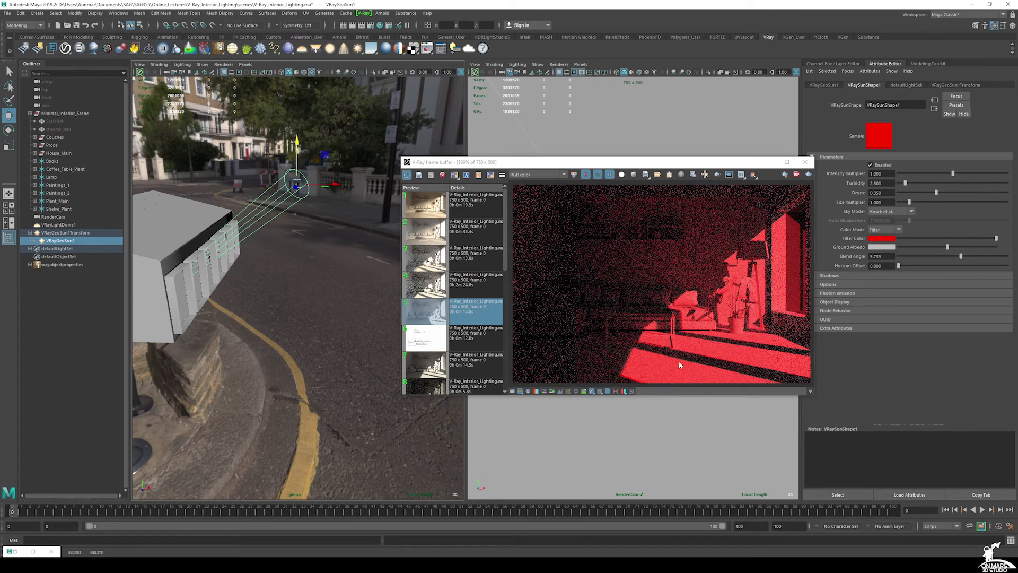
left_click_drag(347, 251, 267, 292, "alt")
middle_click_drag(268, 292, 300, 298, "alt")
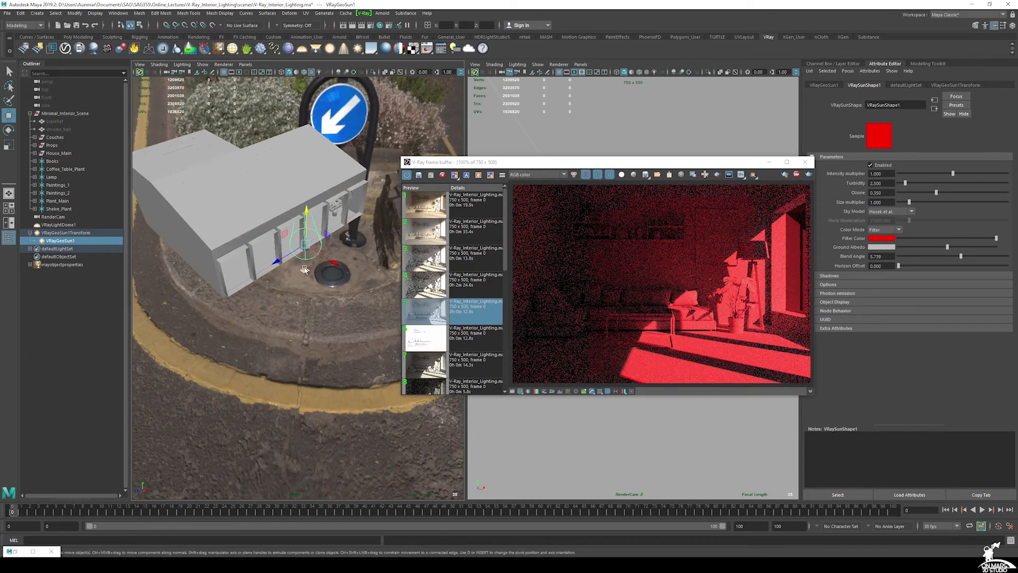
left_click_drag(278, 261, 278, 262)
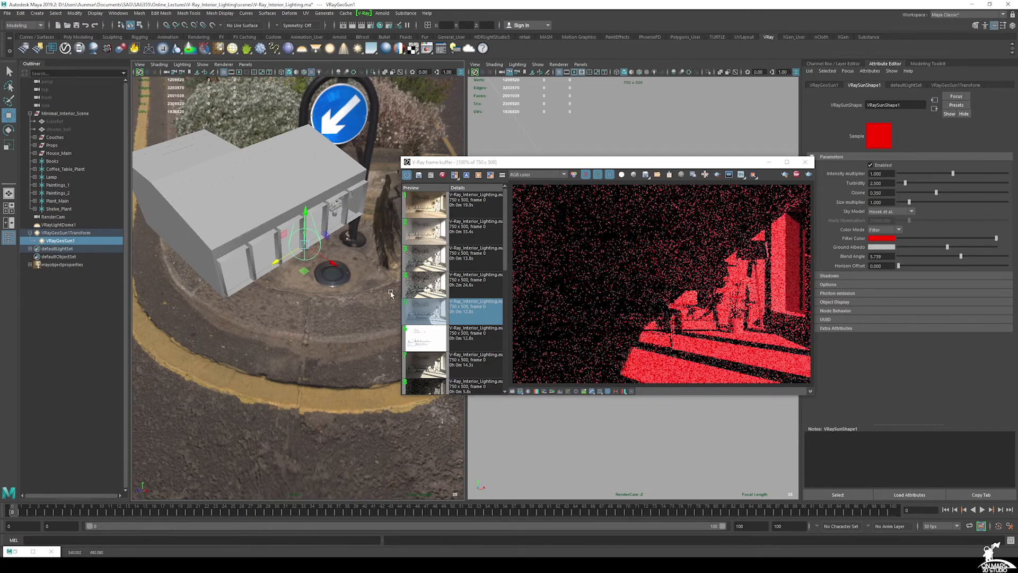
Restore the sun's filter color to white and set its size multiplier to 3.
left_click(885, 239)
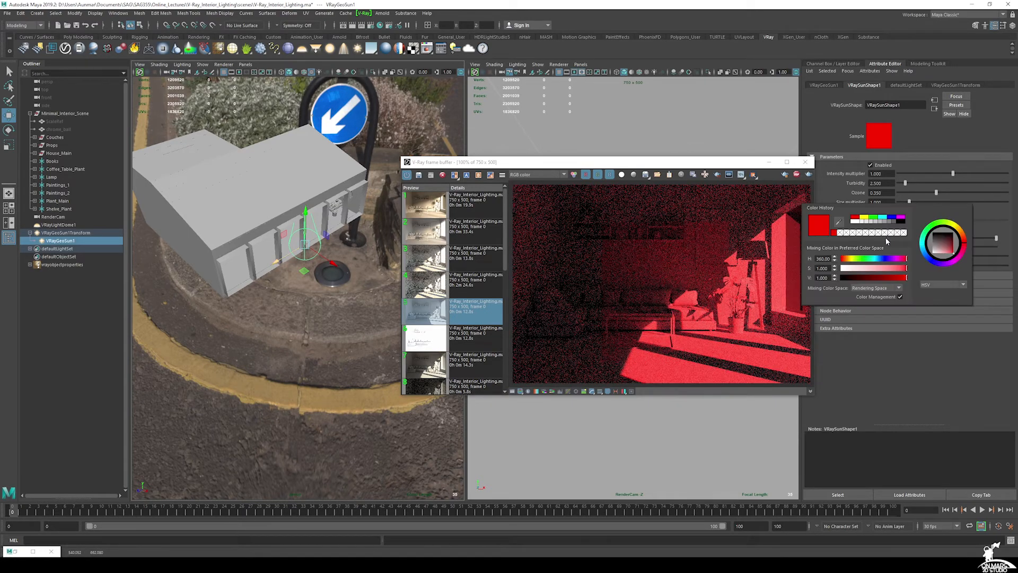
left_click(856, 222)
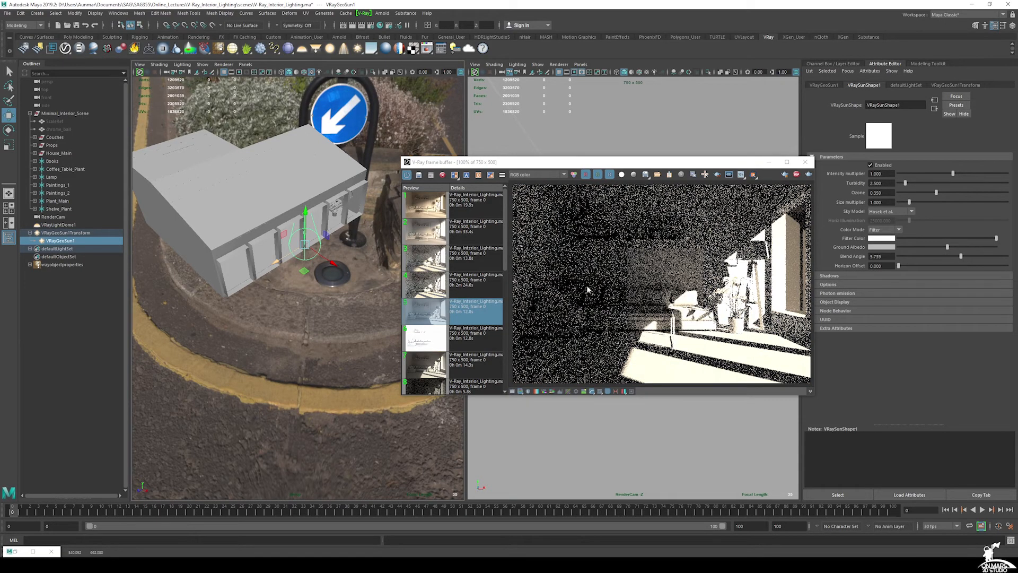
left_click_drag(631, 162, 604, 168)
left_click_drag(273, 308, 366, 244, "alt")
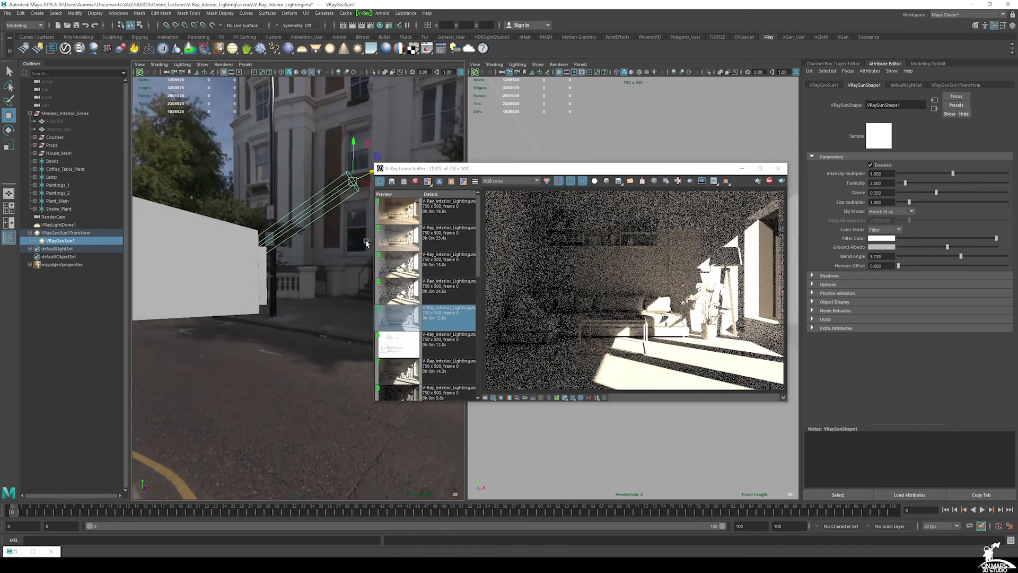
scroll(255, 239, "up", 3)
middle_click_drag(254, 239, 257, 290, "alt")
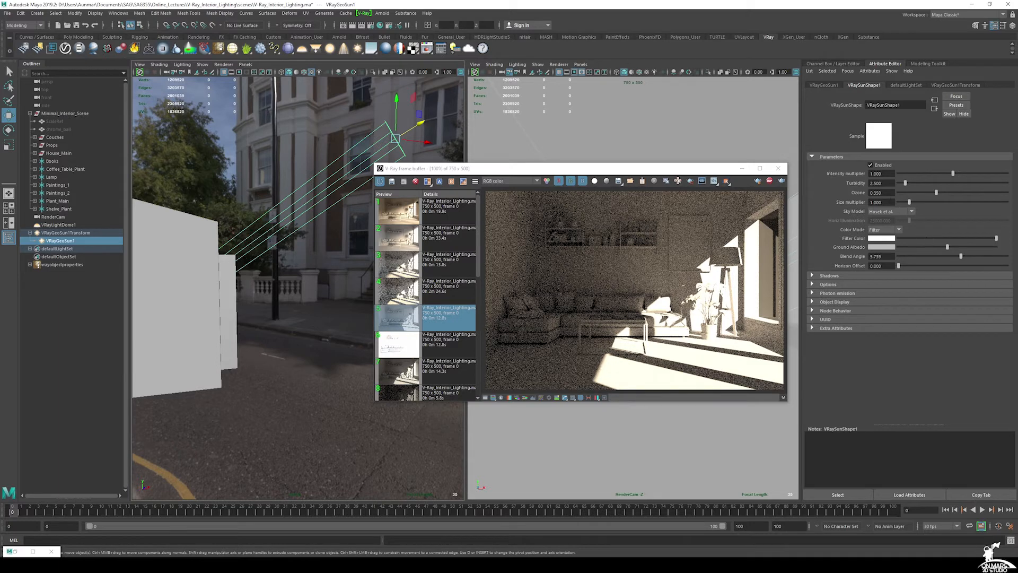
double_click(876, 202)
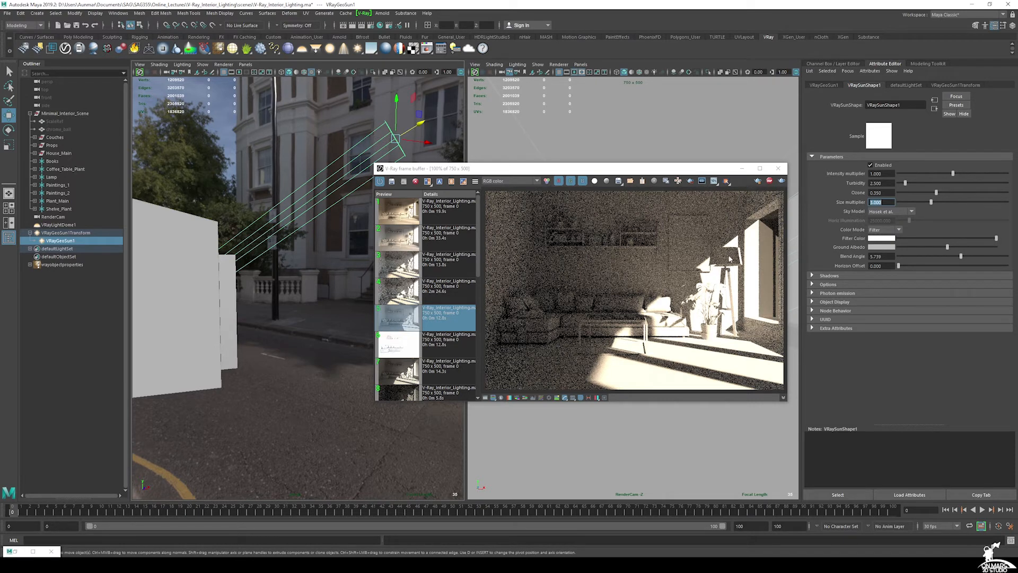
Unhide the chrome ball in the living room and frame it in the perspective view.
left_click(73, 225)
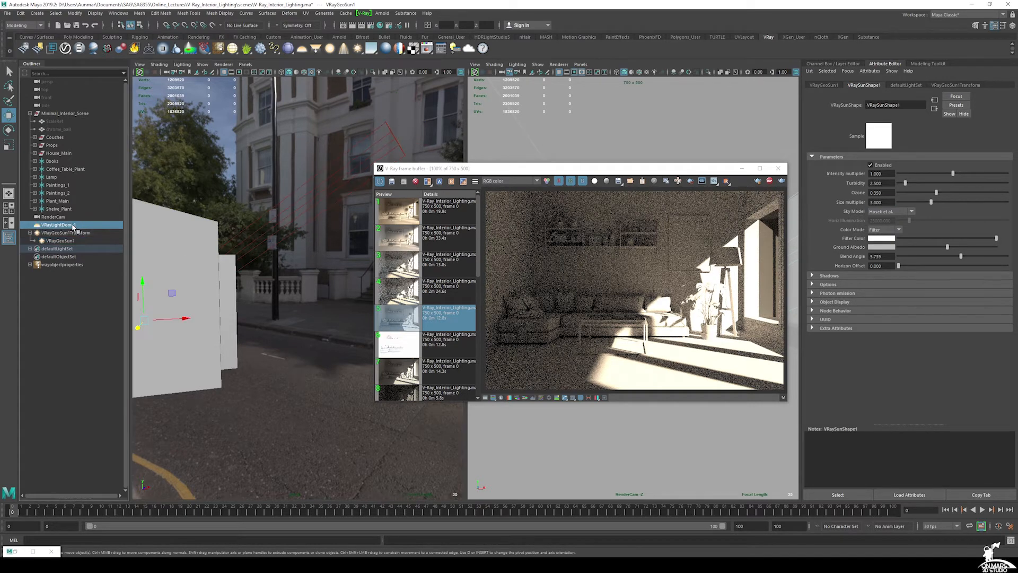
right_click_drag(178, 266, 216, 264, "alt")
mouse_move(216, 264)
left_mouse_down("alt")
mouse_move(207, 257)
mouse_move(223, 260)
left_mouse_up("alt")
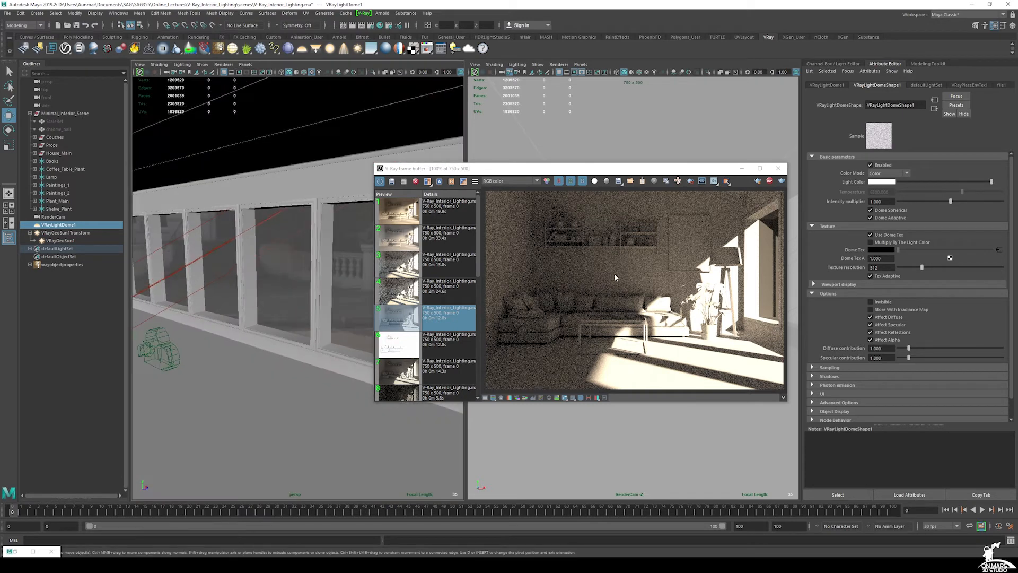
left_click_drag(686, 173, 623, 171)
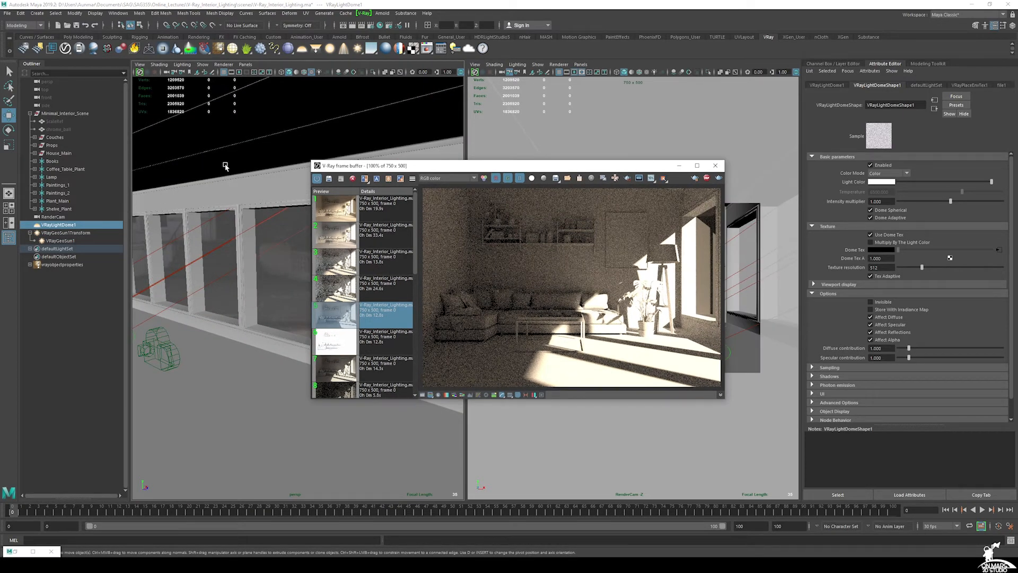
left_click(58, 129)
key("shift+h")
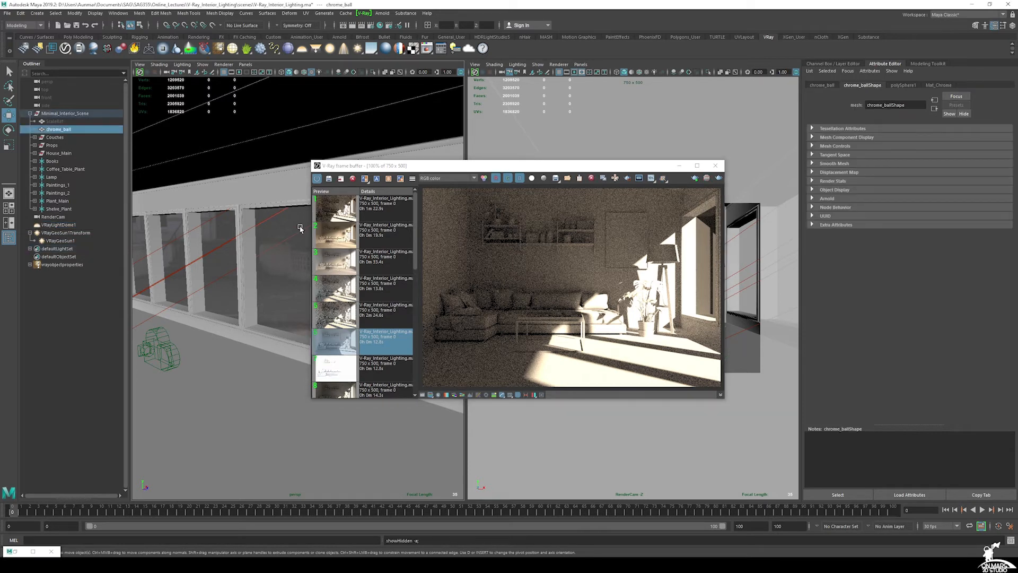
key("f")
scroll(240, 247, "up", 4)
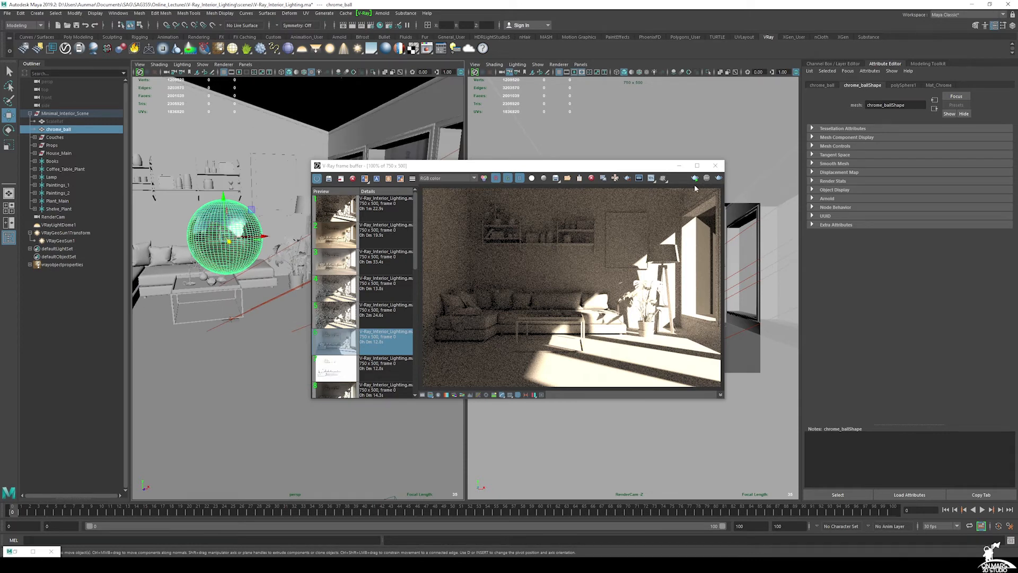
Turn off Affect Diffuse and Affect Specular on the dome light and start a test render.
left_click(61, 226)
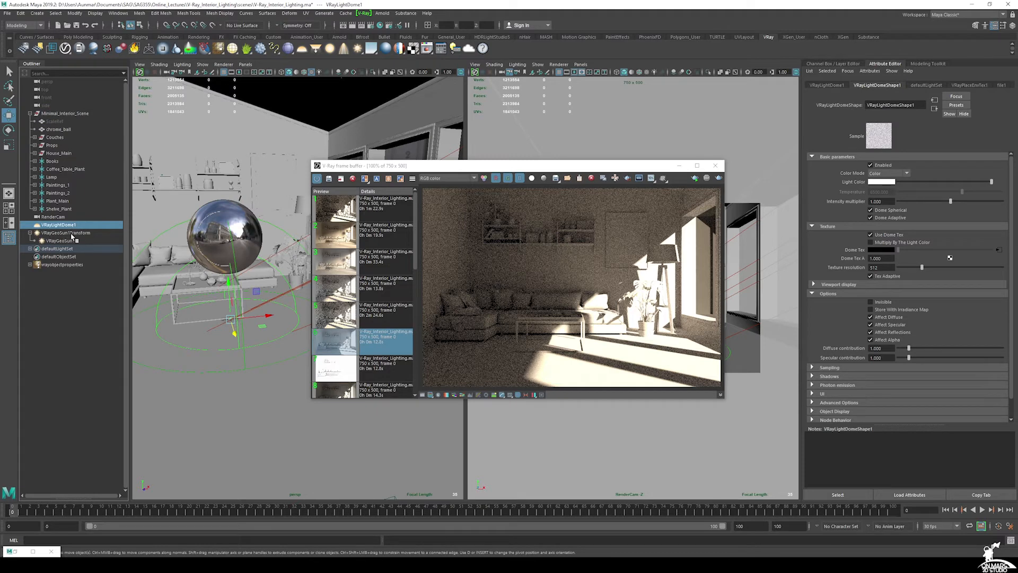
left_click(870, 316)
left_click(719, 179)
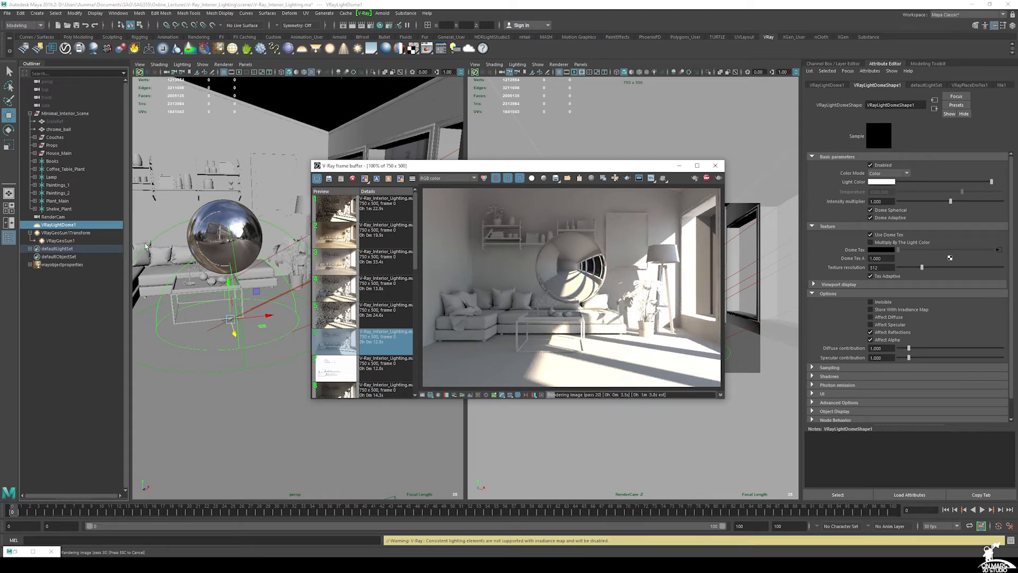
Set the exposure of the dome light's HDRI texture to 2 in its color balance settings.
left_click(998, 250)
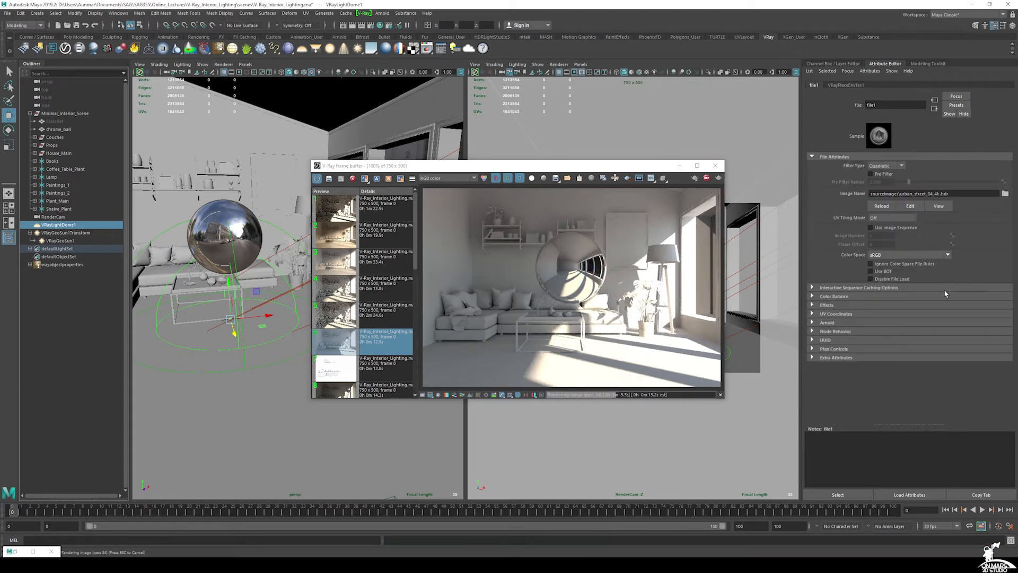
left_click(832, 296)
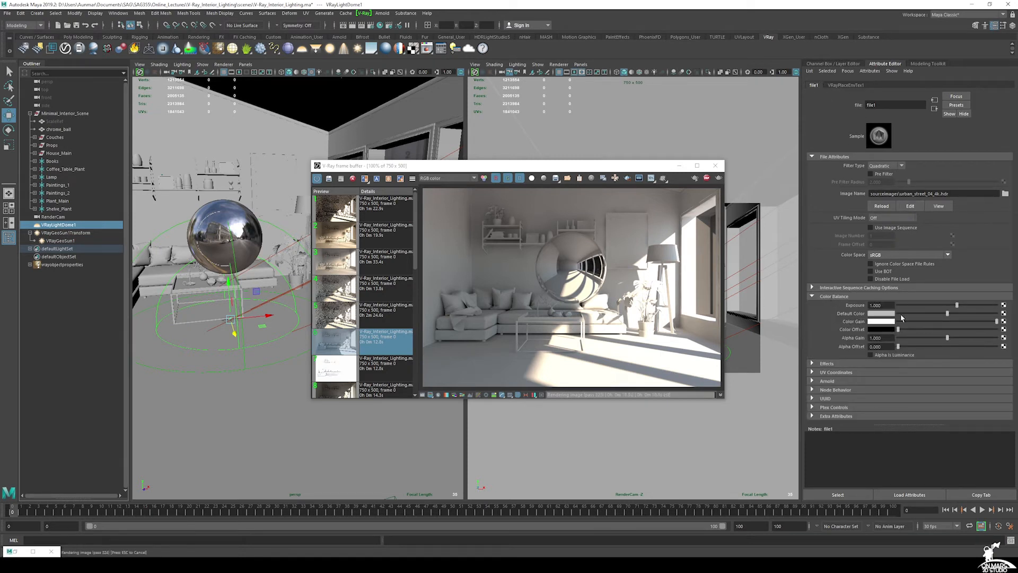
left_click(878, 306)
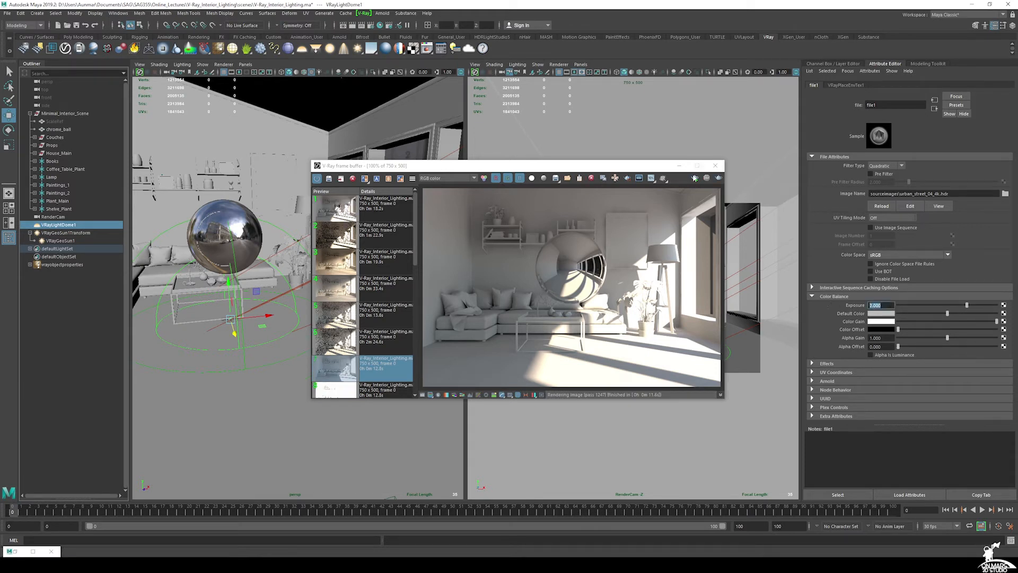
type("2")
key("Return")
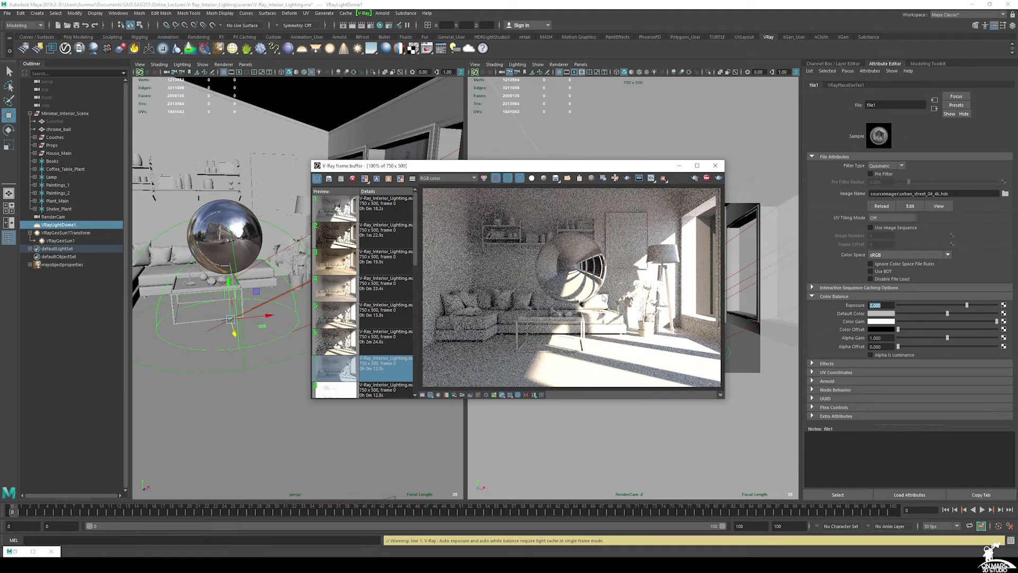
Re-enable Affect Diffuse on the dome light, let the render refresh, and stop it.
left_click(74, 225)
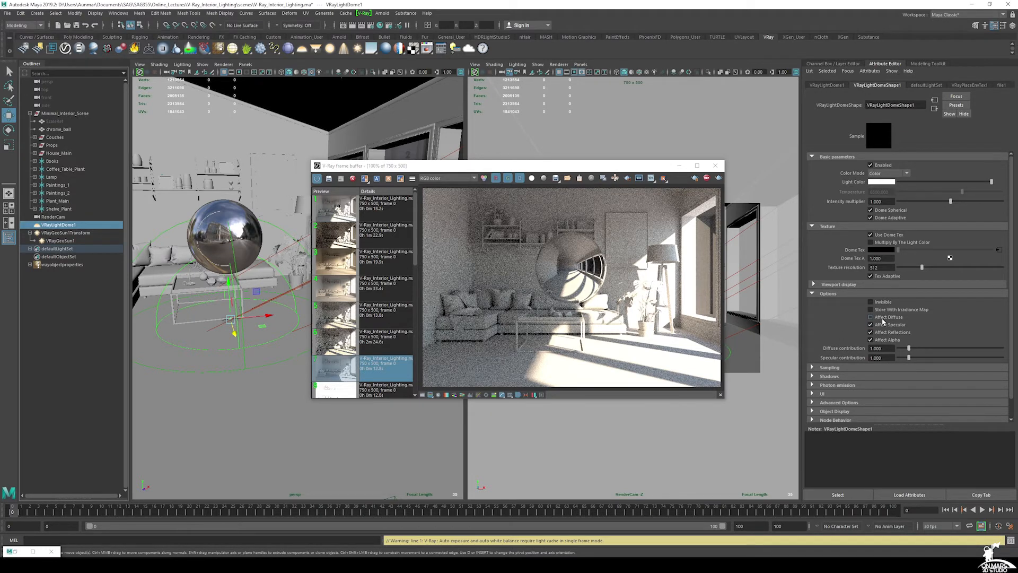
left_click(883, 318)
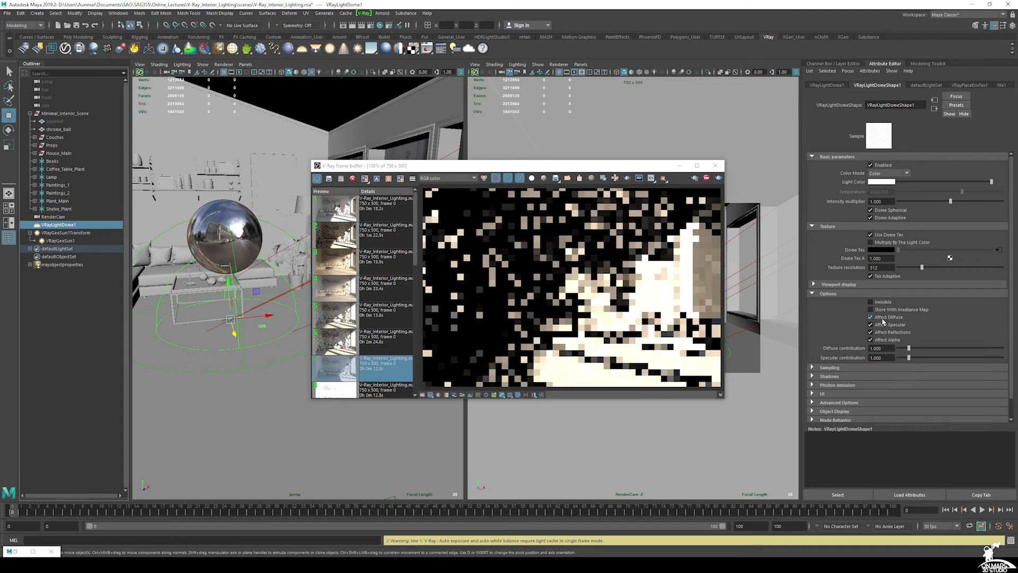
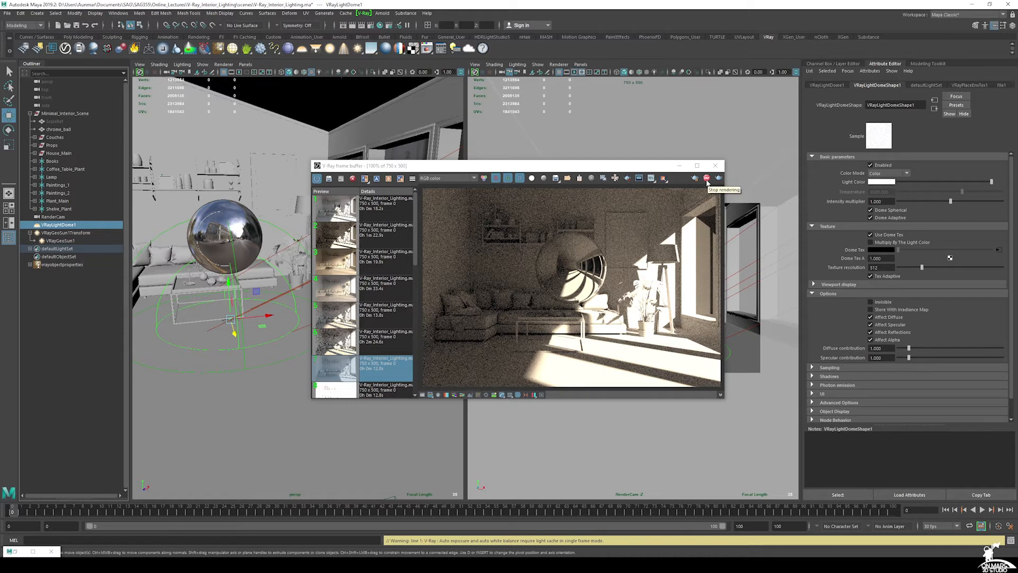
left_click(706, 178)
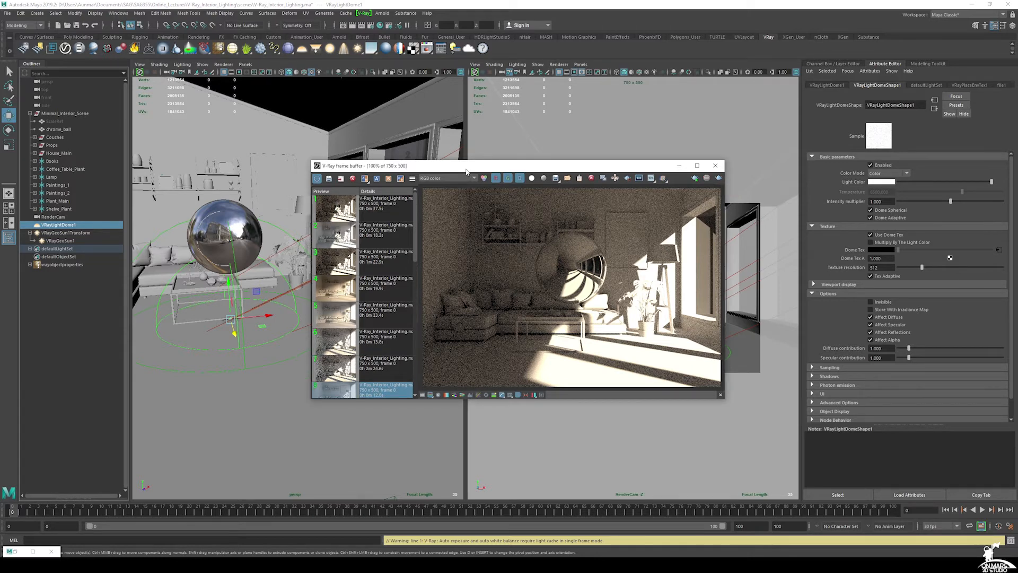
Switch off the VRayGeoSun1 light in the V-Ray Light Lister.
left_click_drag(466, 171, 193, 447)
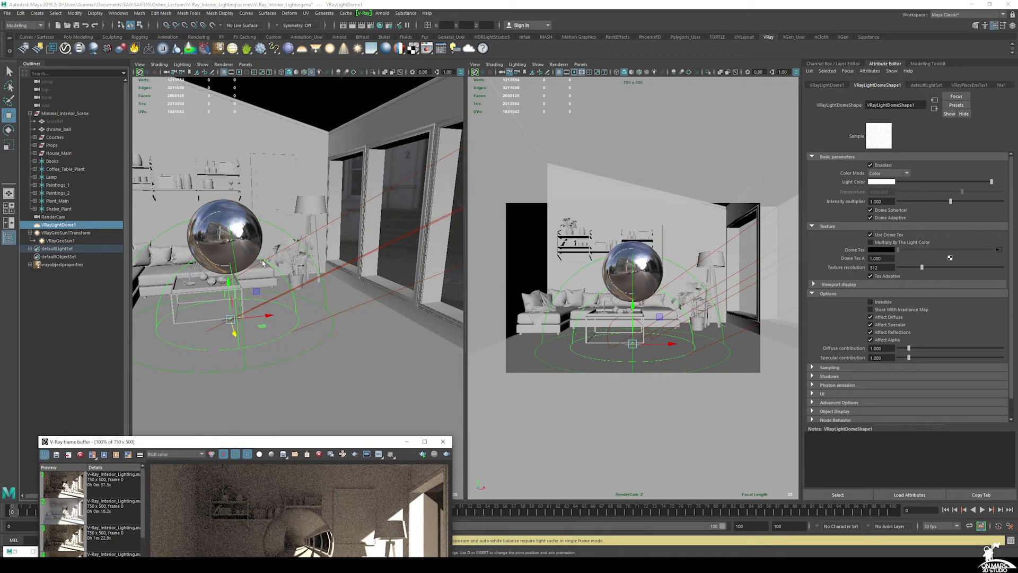
scroll(263, 263, "down", 1)
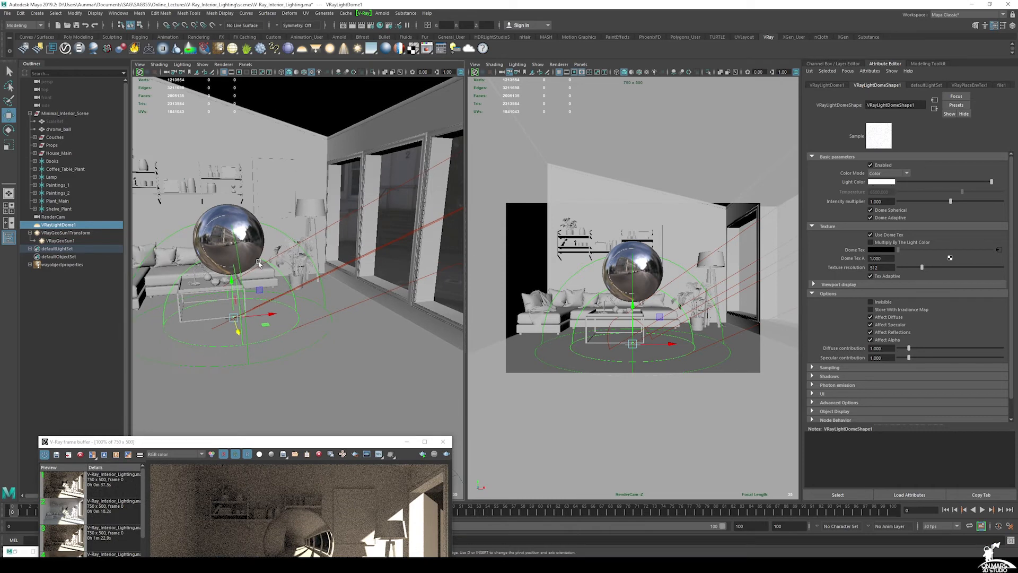
left_click(31, 233)
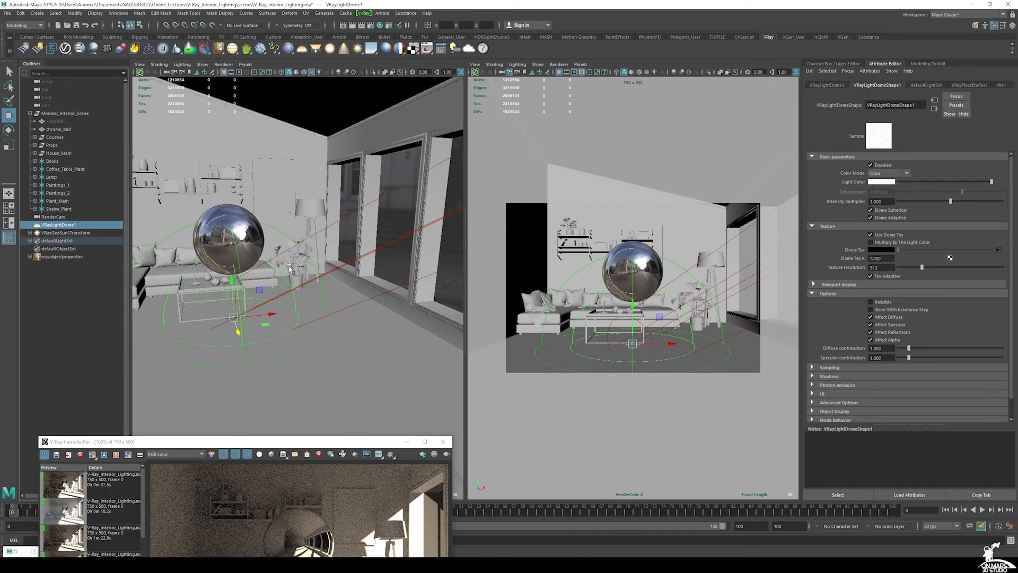
left_click_drag(289, 268, 225, 263, "alt")
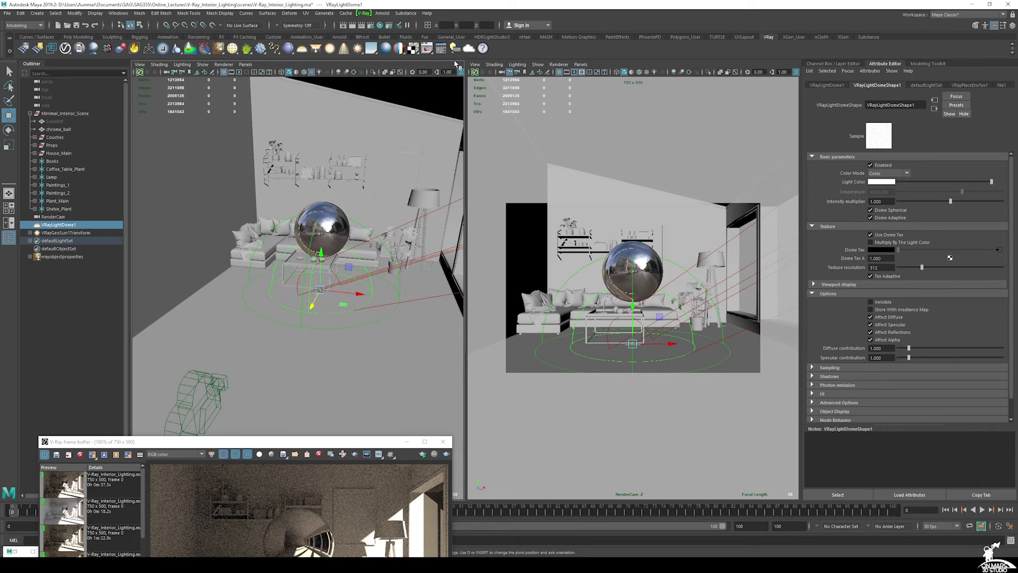
left_click(455, 48)
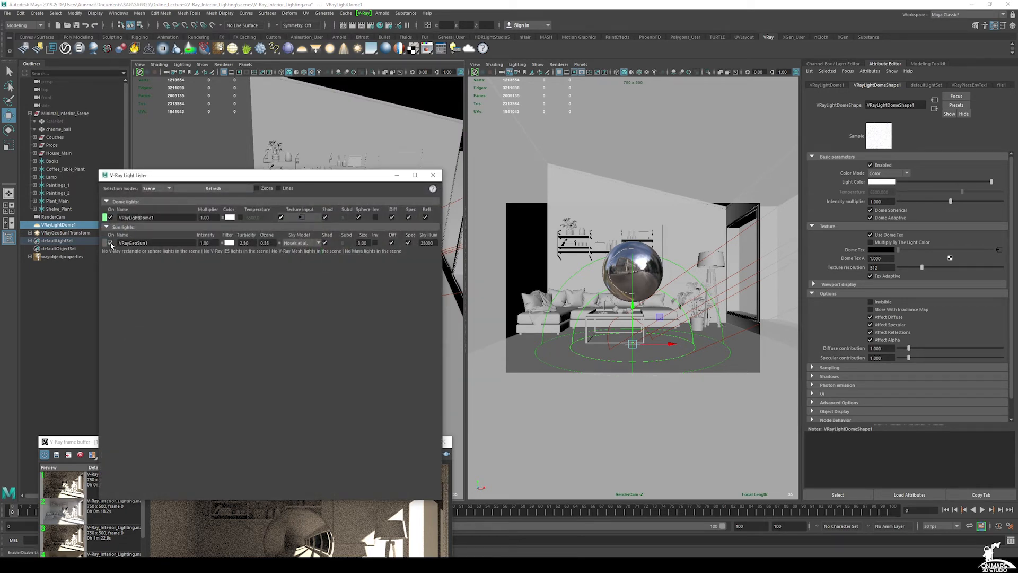
left_click(110, 243)
left_click_drag(257, 179, 268, 256)
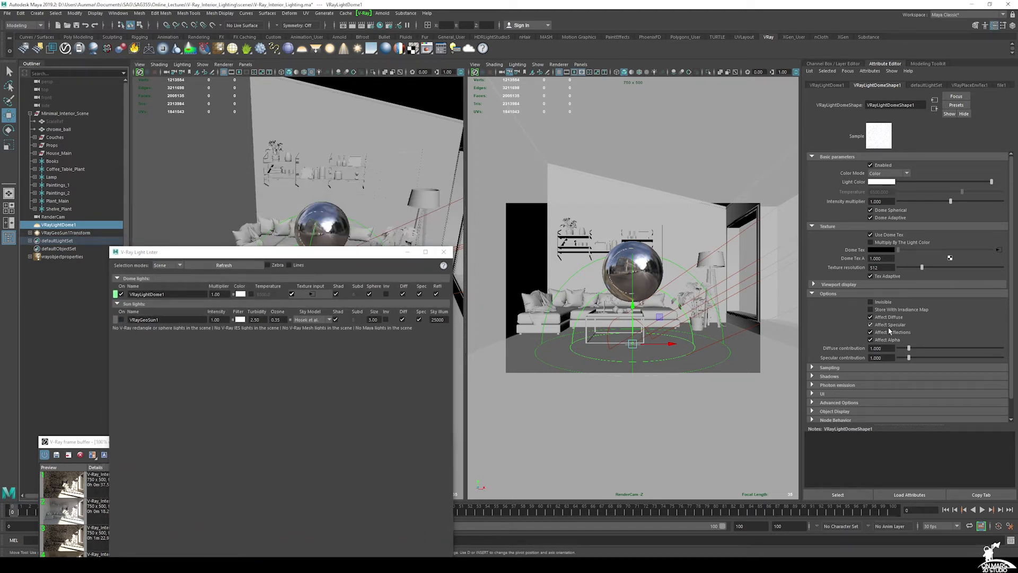
left_click_drag(375, 254, 442, 187)
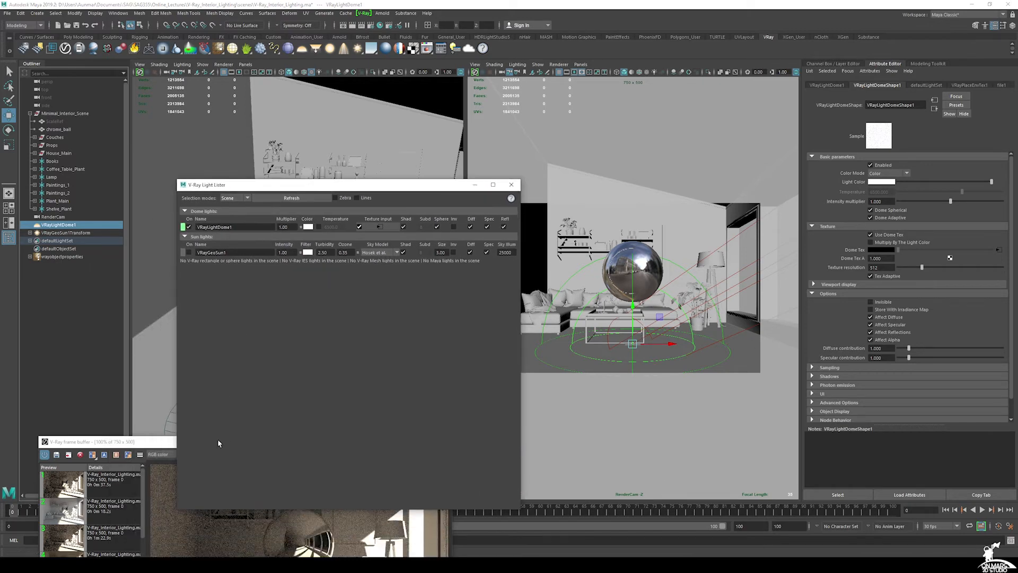
Hide the chrome ball and run a short test render of the room.
left_click_drag(163, 446, 297, 192)
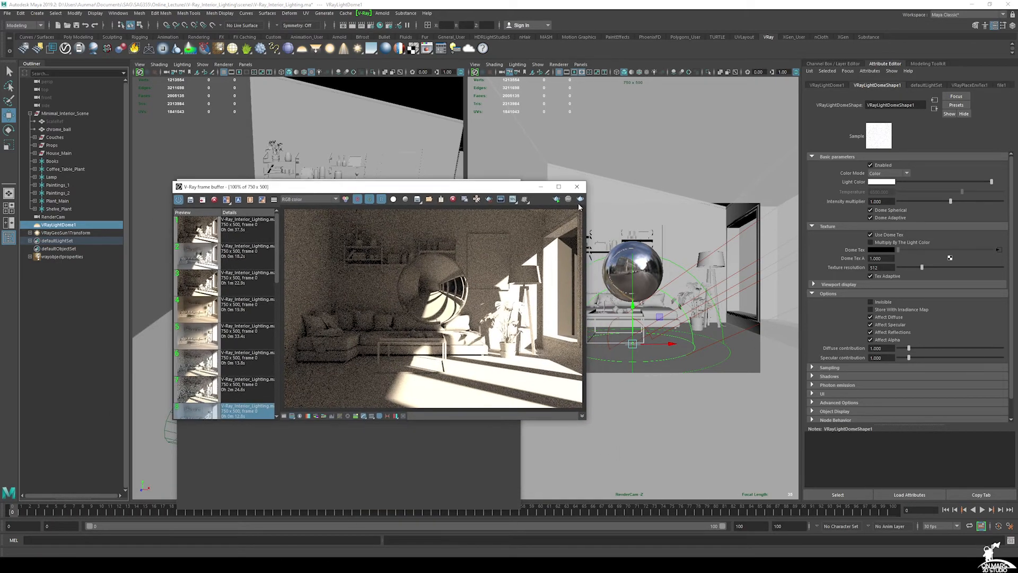
left_click(655, 267)
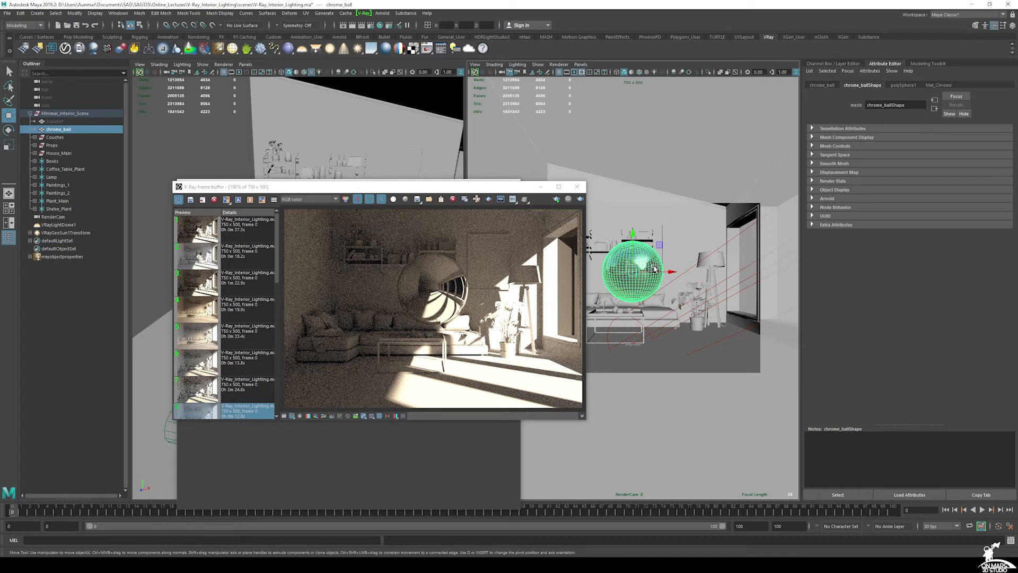
key("ctrl+h")
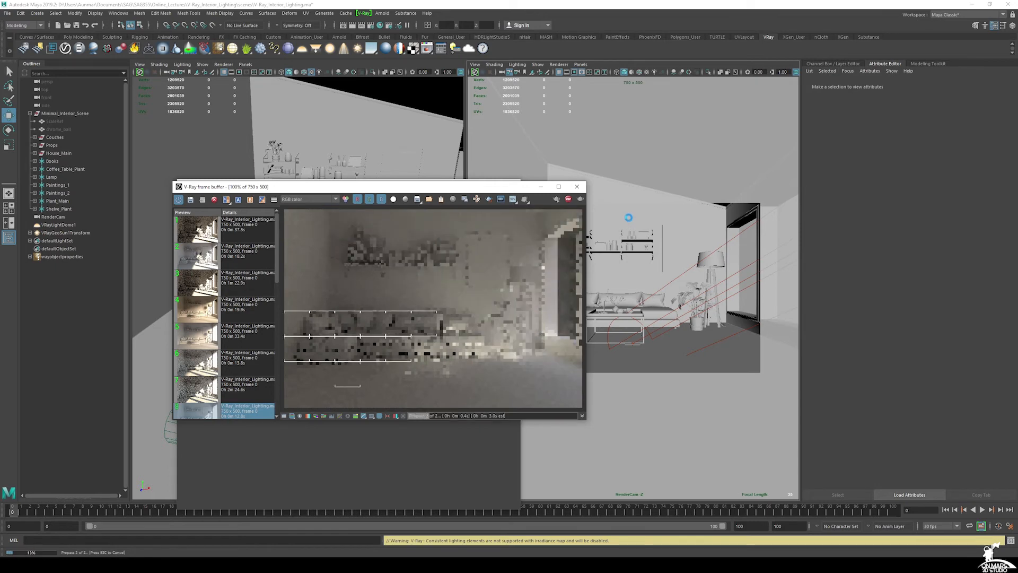
left_click(391, 460)
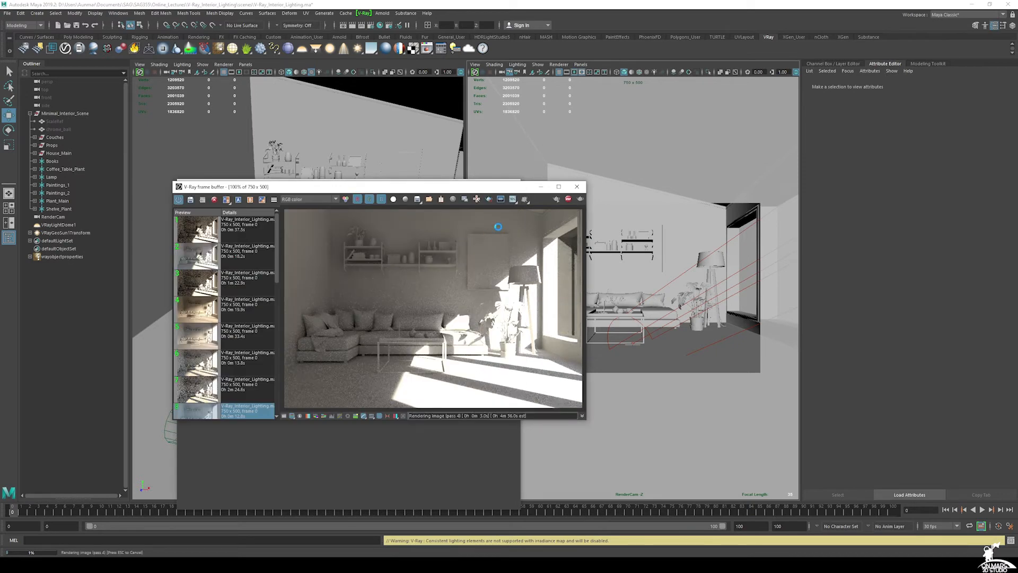
left_click(568, 199)
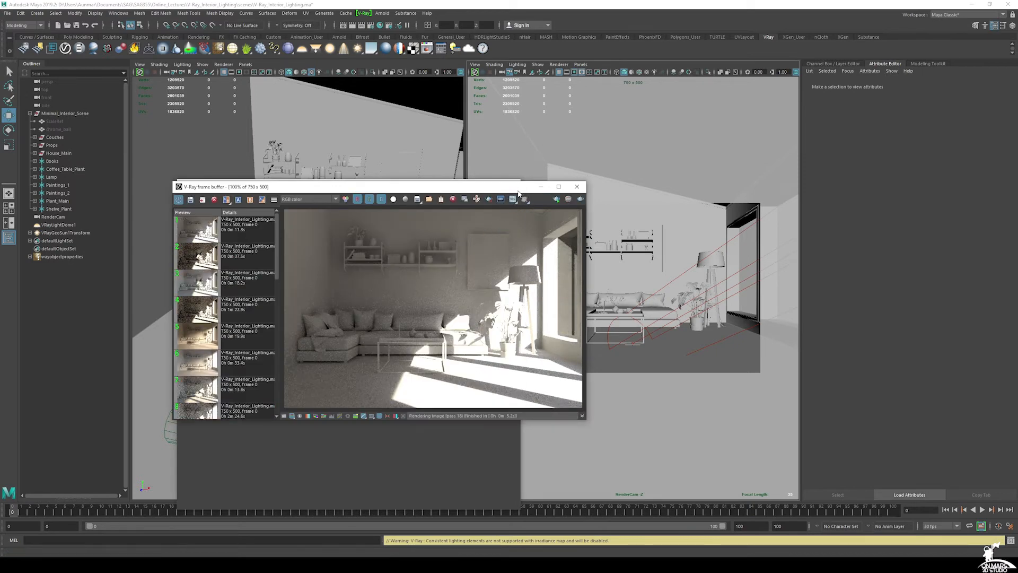
Create a V-Ray rectangle light and move it up to the window wall of the house.
left_click_drag(514, 187, 632, 373)
left_click(476, 185)
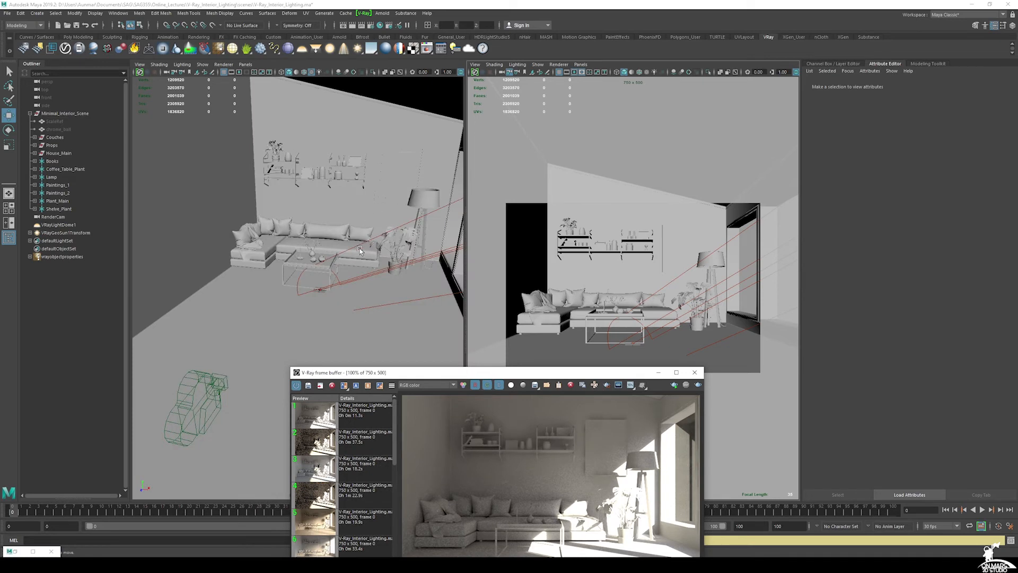
left_click_drag(370, 251, 333, 79, "alt")
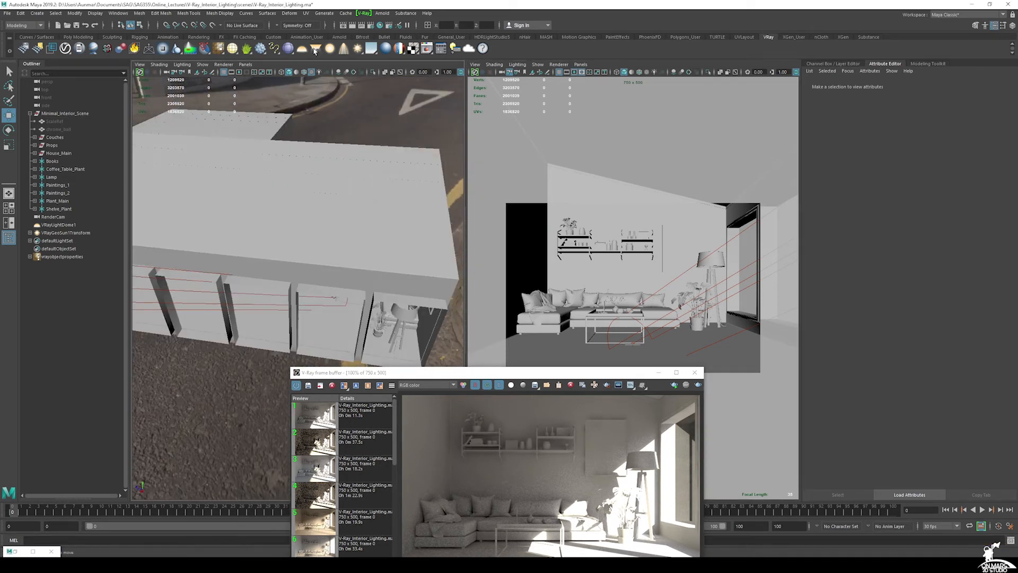
left_click(315, 49)
left_click_drag(329, 223, 359, 243, "alt")
left_click_drag(290, 257, 745, 221)
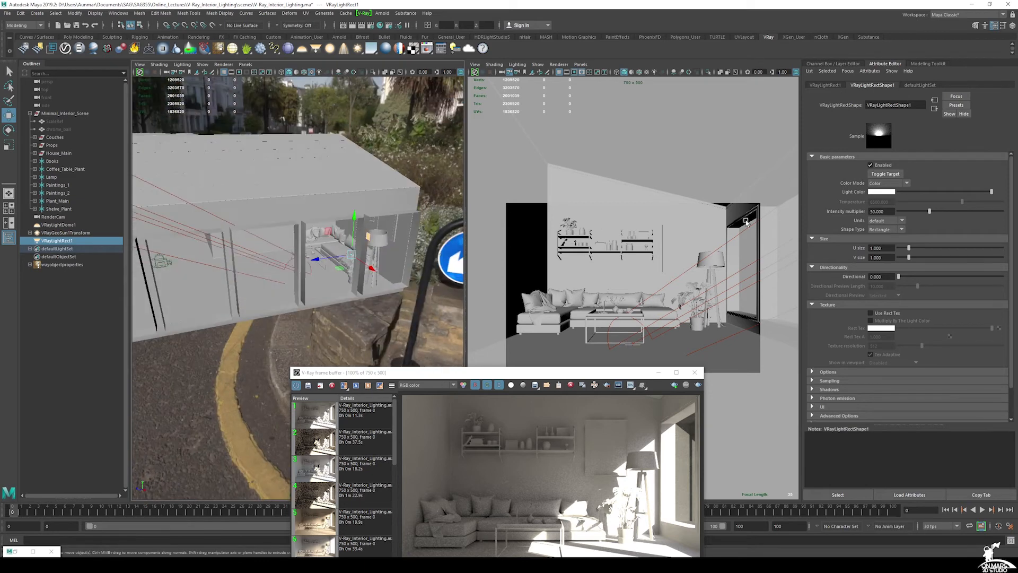
Set both the U size and V size of the rectangle light to 50.
left_click_drag(884, 248, 790, 248)
key("Tab")
type("50")
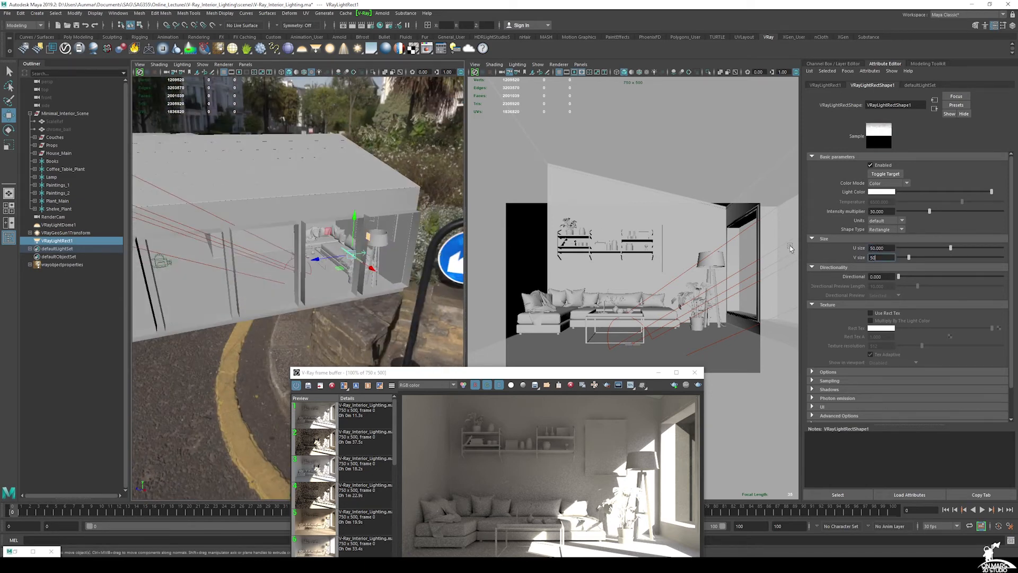
key("Return")
Rotate the rectangle light to exactly 90 degrees in Y so that it lies parallel to the window wall, working in a wireframe side view.
left_click_drag(329, 192, 366, 178, "alt")
key("space")
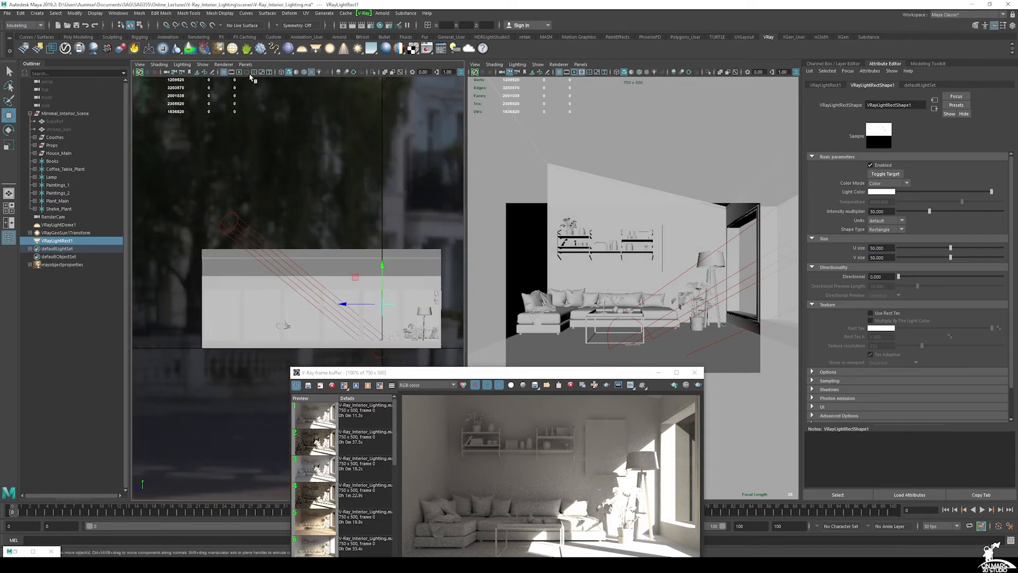
left_click(285, 73)
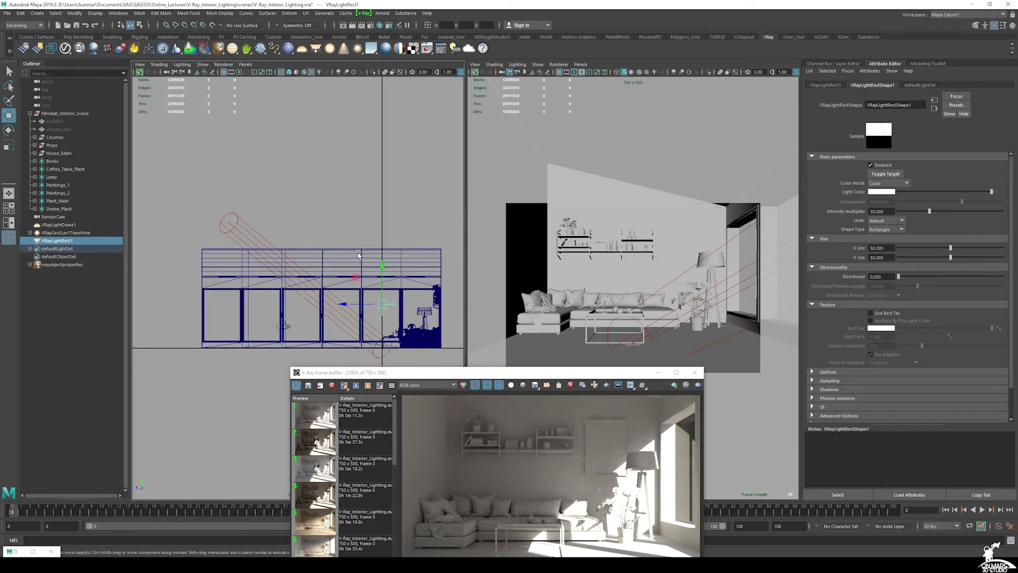
scroll(261, 176, "up", 10)
middle_click_drag(298, 181, 263, 215, "alt")
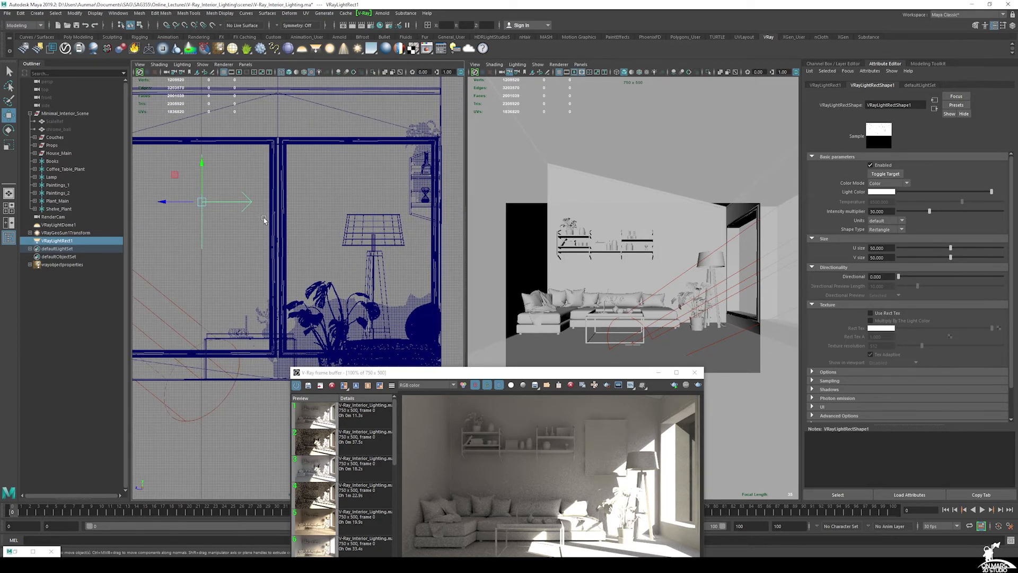
key("e")
left_click_drag(217, 201, 276, 200)
left_click(832, 64)
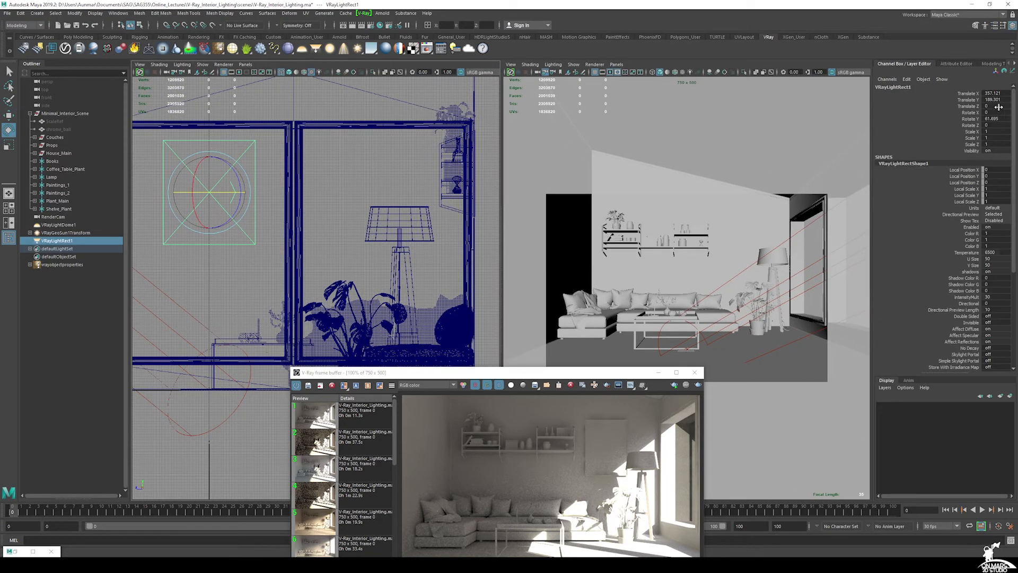
left_click(1004, 120)
type("90")
key("Return")
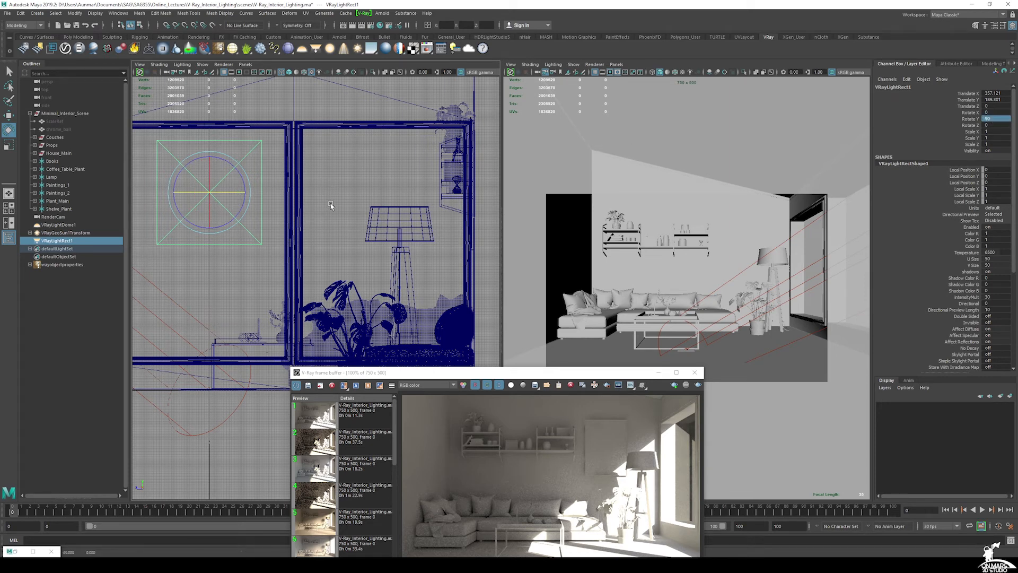
Move the rectangle light across to the end window of the glass wall, in front of the floor lamp.
key("ctrl+a")
key("f")
key("w")
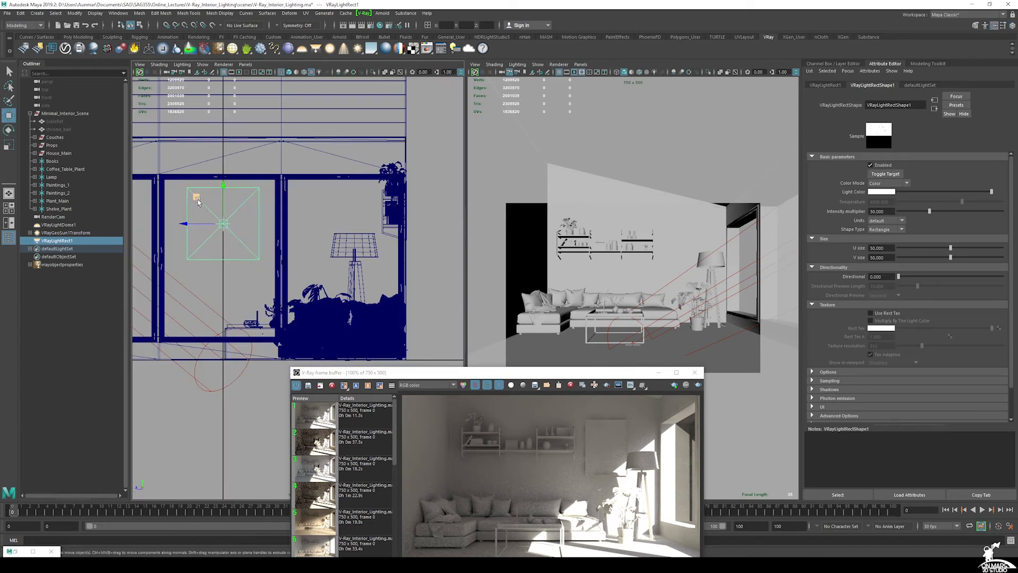
left_click_drag(224, 225, 345, 262)
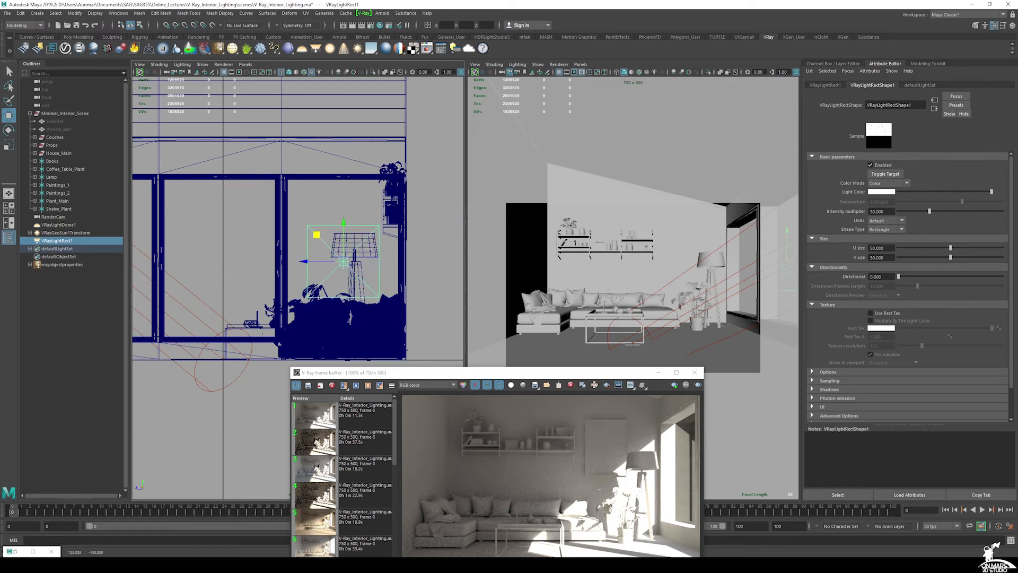
Resize the rectangle light to fill the end window, with a U size of 80 and a V size of 115.
left_click_drag(951, 249, 979, 248)
left_click(878, 247)
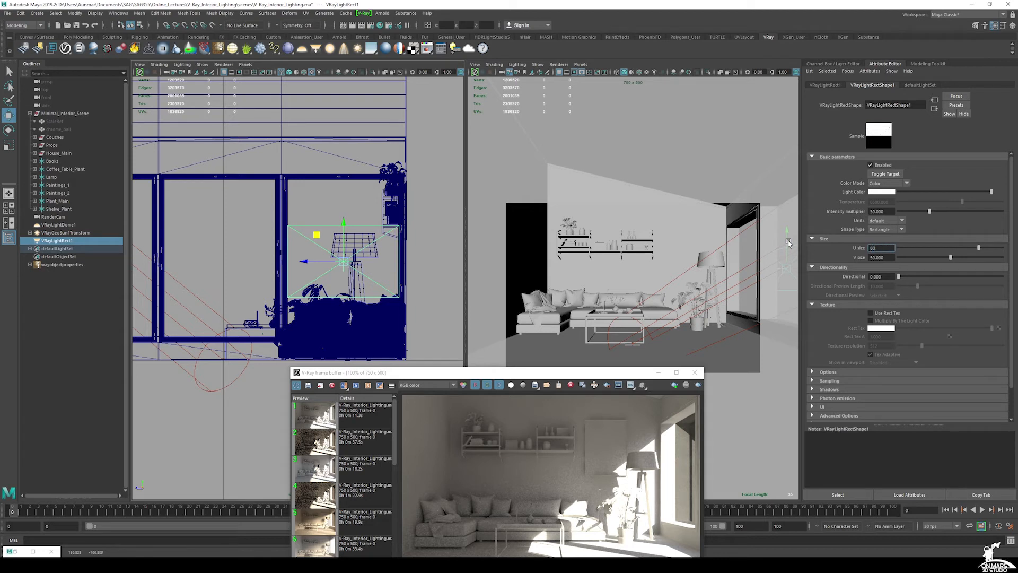
key("Return")
key("Tab")
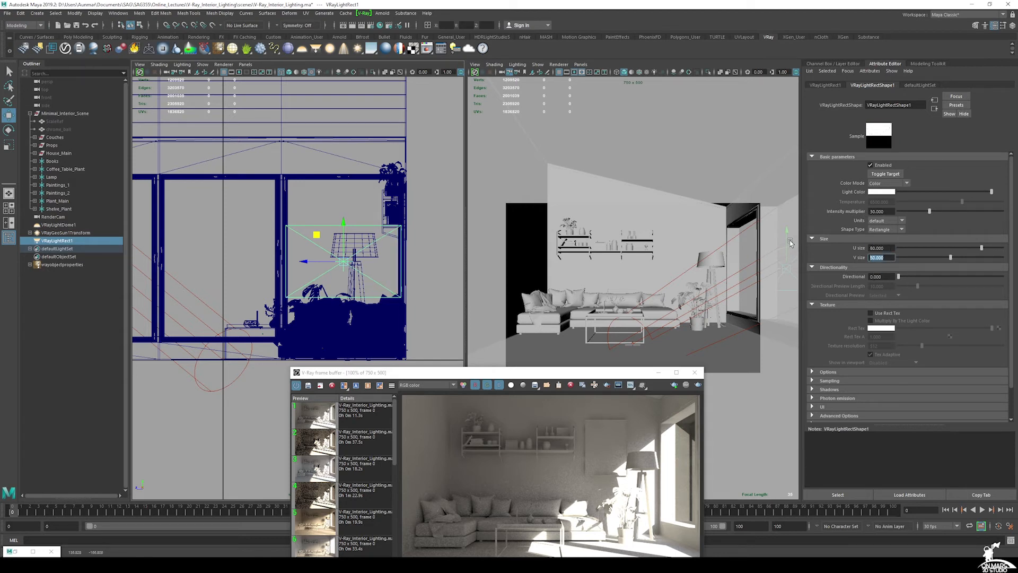
type("115")
key("Return")
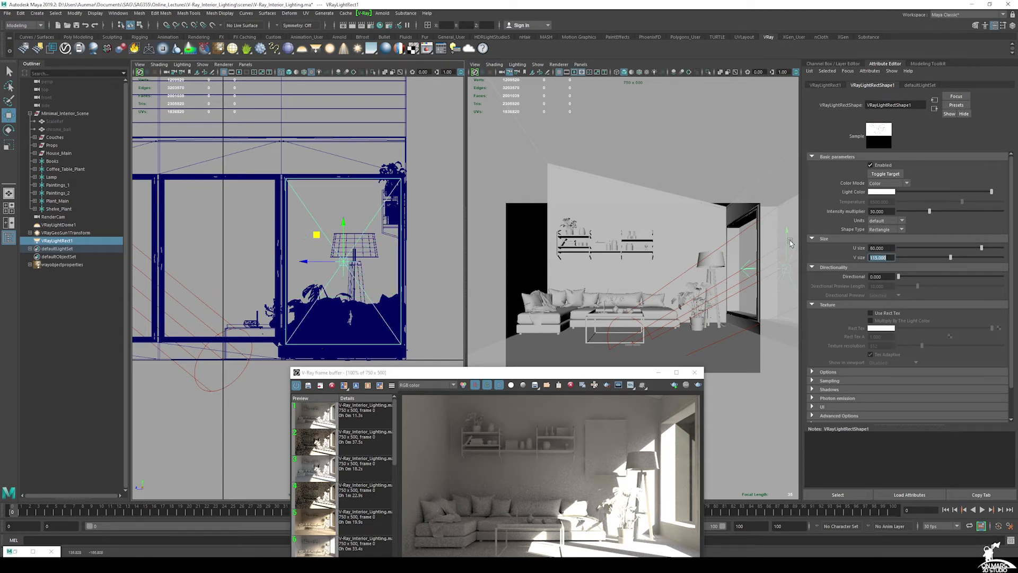
Position the rectangle light over the end window's opening and bring it in close to the glass wall.
scroll(317, 221, "up", 3)
middle_click_drag(316, 222, 283, 222, "alt")
left_click_drag(281, 220, 347, 180)
key("space")
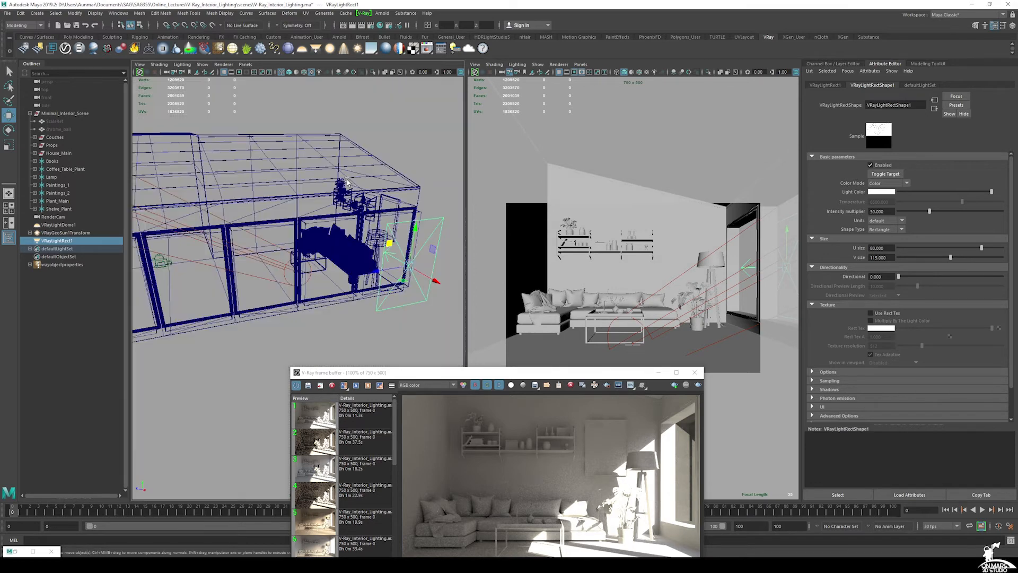
left_click_drag(402, 243, 359, 268, "alt")
scroll(359, 268, "up", 3)
middle_click_drag(359, 268, 295, 289, "alt")
scroll(322, 276, "up", 4)
left_click_drag(371, 233, 331, 172, "alt")
key("space")
Duplicate the rectangle light onto the adjacent window and repeat the offset copy until all six windows have a light.
middle_click_drag(289, 227, 348, 232, "alt")
scroll(347, 232, "down", 1)
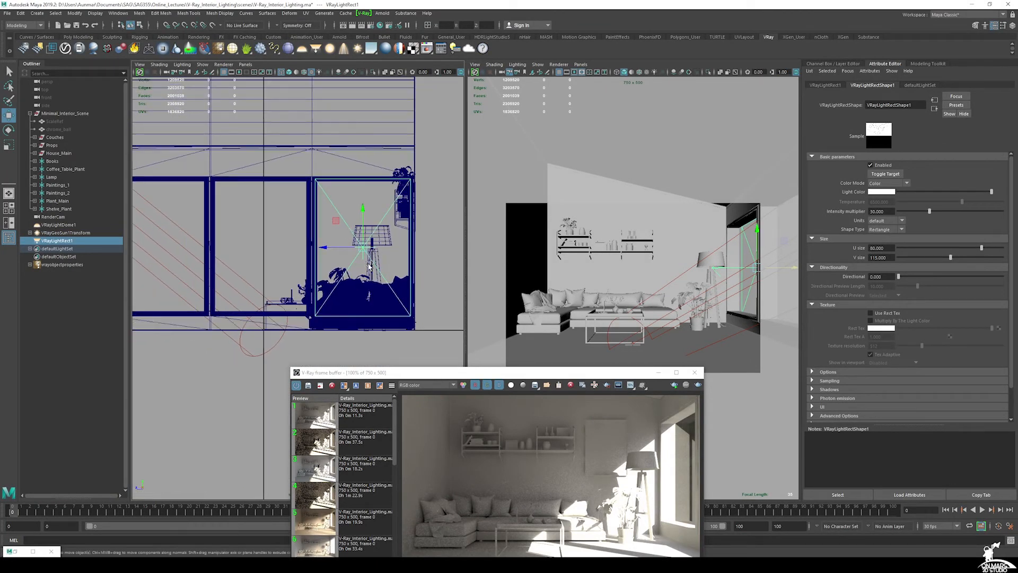
key("ctrl+d")
left_click_drag(332, 250, 231, 255)
middle_click_drag(257, 249, 428, 252, "alt")
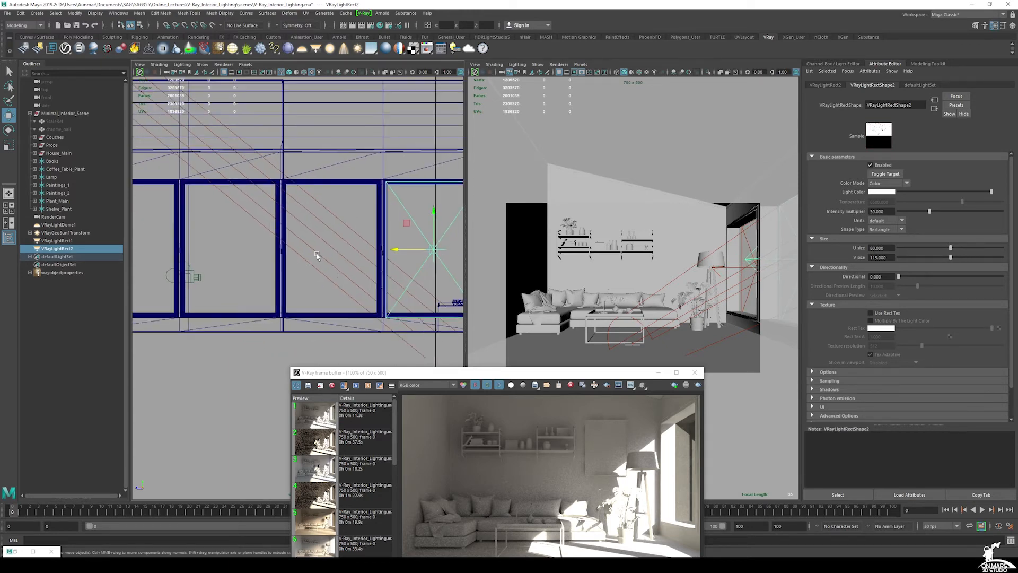
right_click_drag(428, 253, 268, 243, "alt")
middle_click_drag(268, 243, 327, 237, "alt")
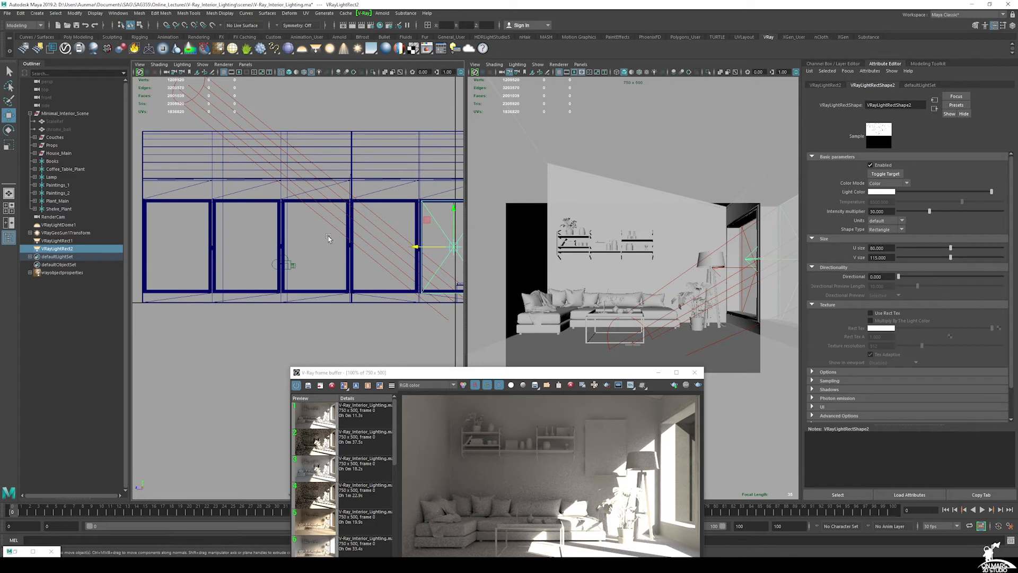
key("shift+d")
key("shift+d")
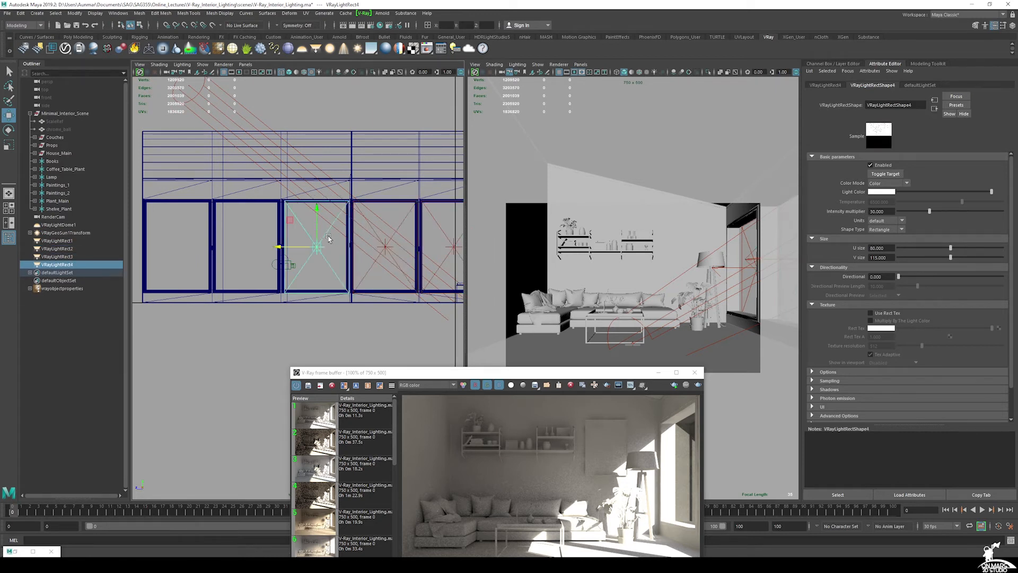
key("shift+d")
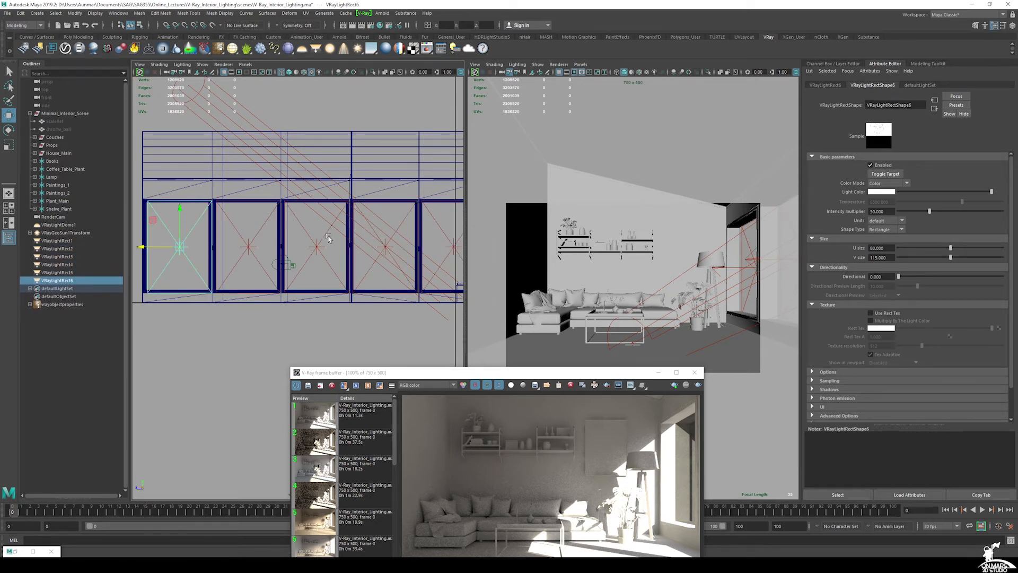
Inspect the row of window lights in the side view and from outside the house in perspective.
middle_click_drag(457, 221, 375, 226, "alt")
key("space")
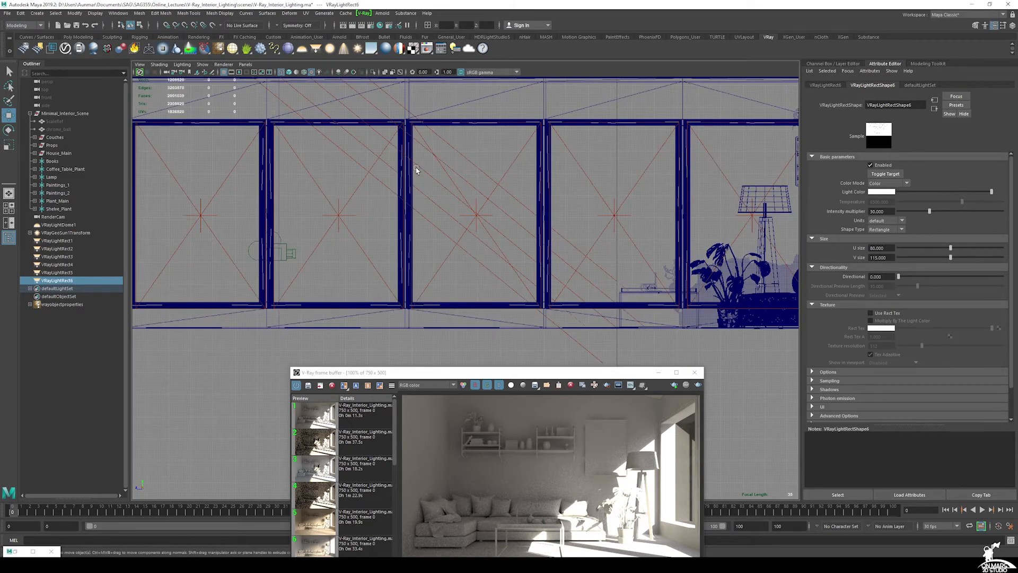
key("space")
left_click_drag(417, 170, 415, 151)
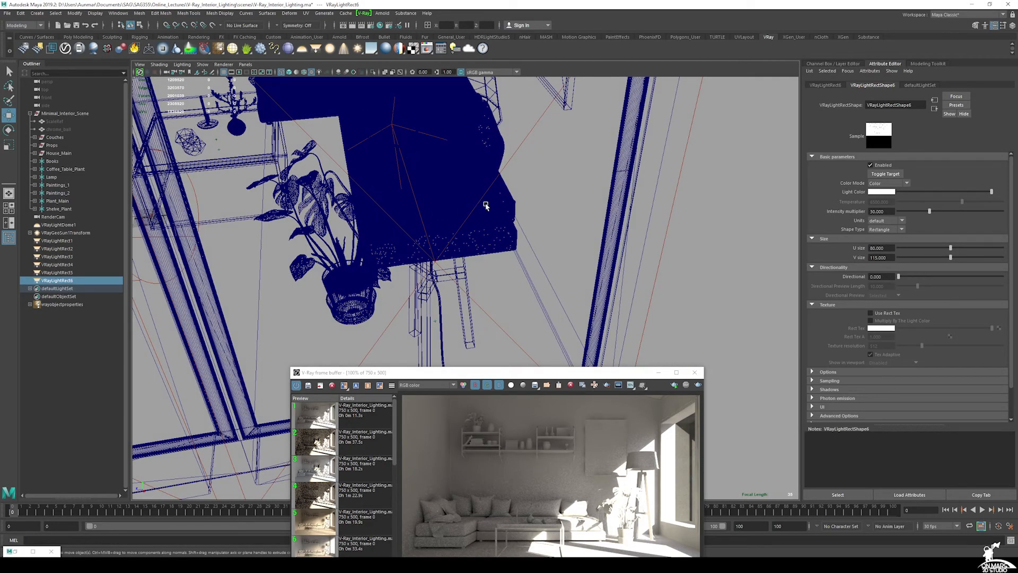
left_click_drag(484, 206, 419, 198, "alt")
middle_click_drag(418, 198, 469, 204, "alt")
left_click_drag(469, 204, 490, 212, "alt")
right_click_drag(424, 207, 297, 180, "alt")
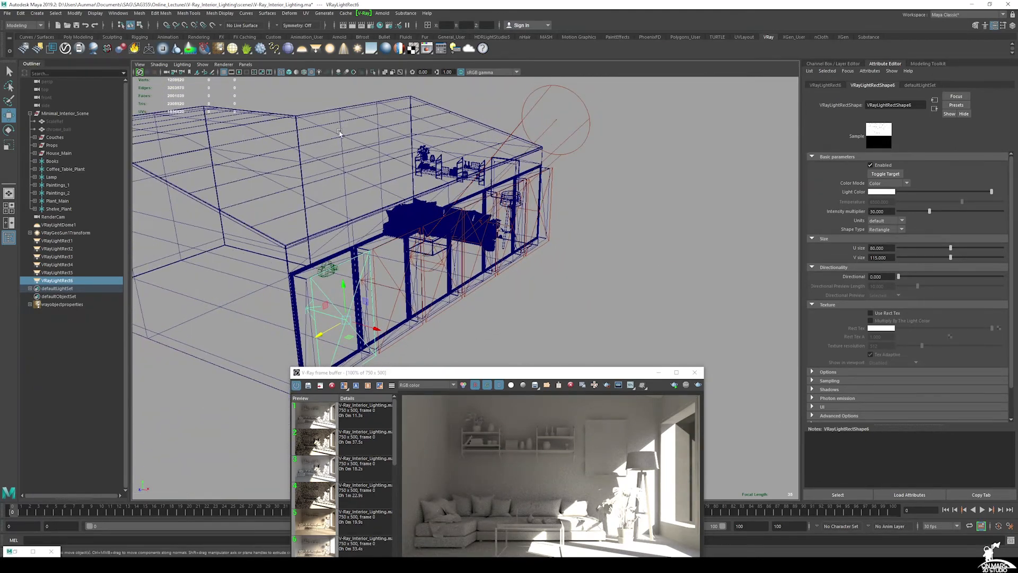
Switch the perspective view to shaded display and look at the window lights from inside the room.
left_click(246, 65)
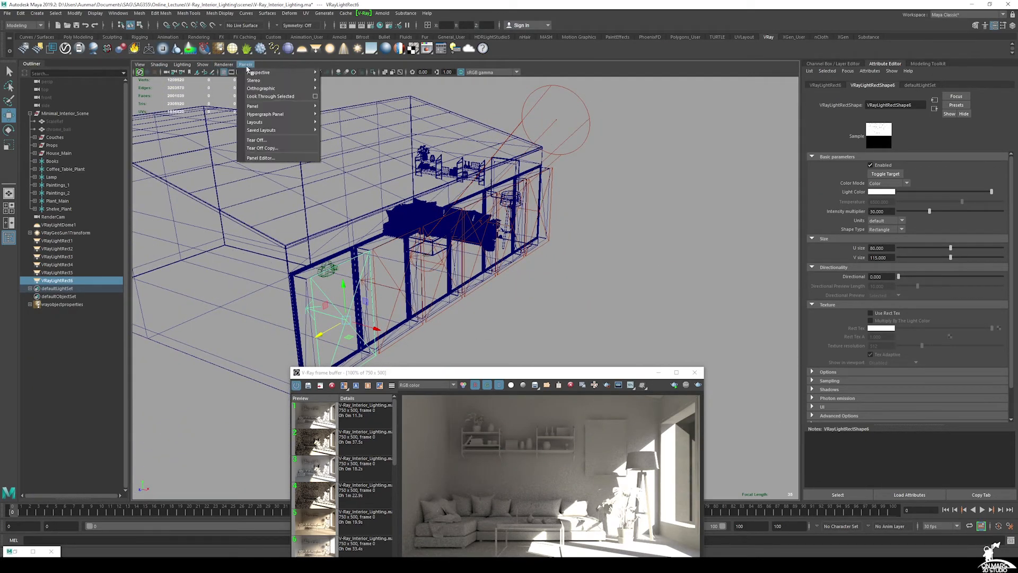
left_click(235, 63)
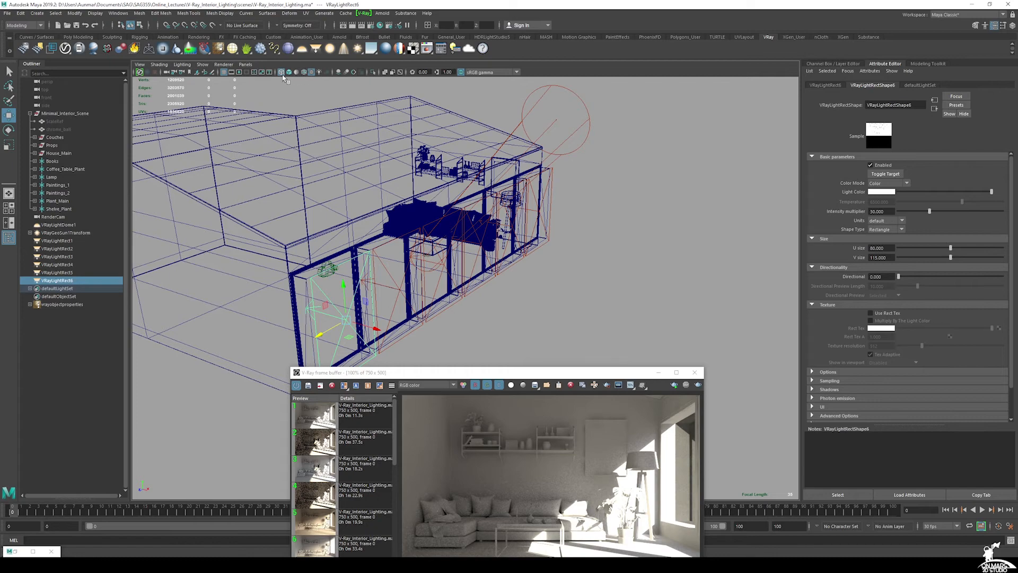
left_click(289, 72)
left_click_drag(428, 215, 403, 238, "alt")
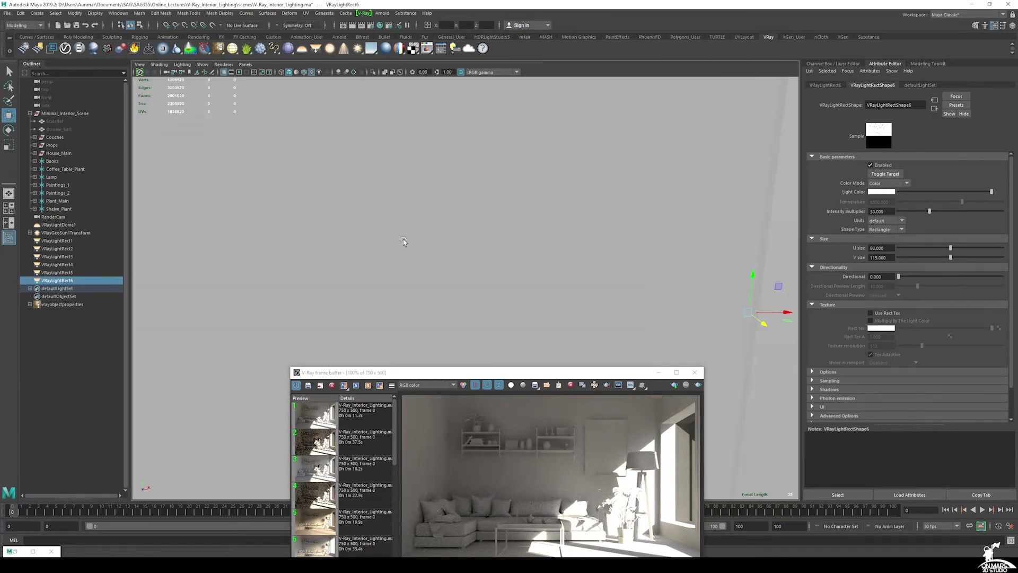
scroll(493, 260, "up", 5)
left_click_drag(500, 248, 503, 273, "alt")
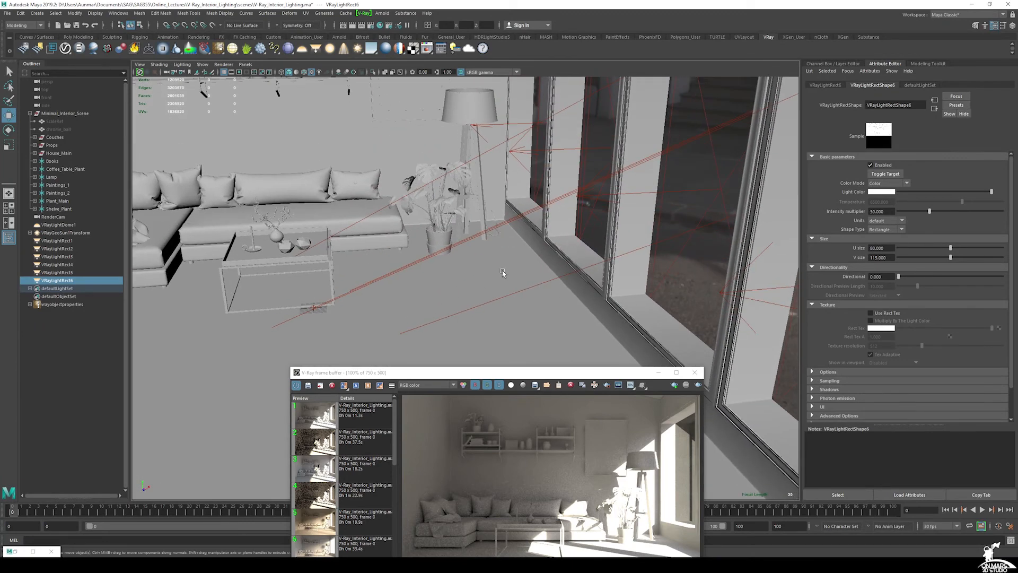
Set the multiplier of all six rectangle lights to 10 in the V-Ray Light Lister.
left_click_drag(527, 380, 478, 212)
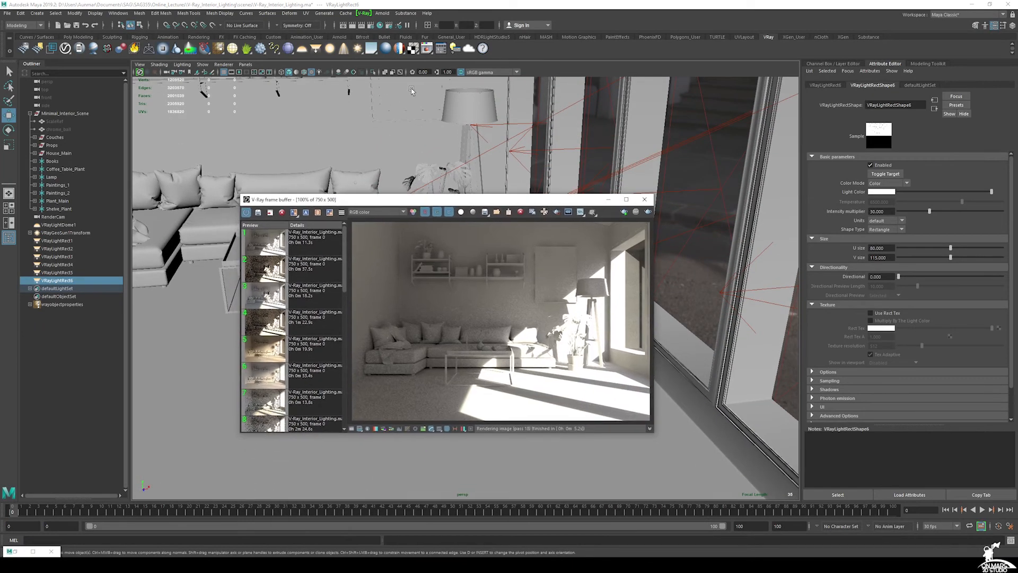
left_click(455, 48)
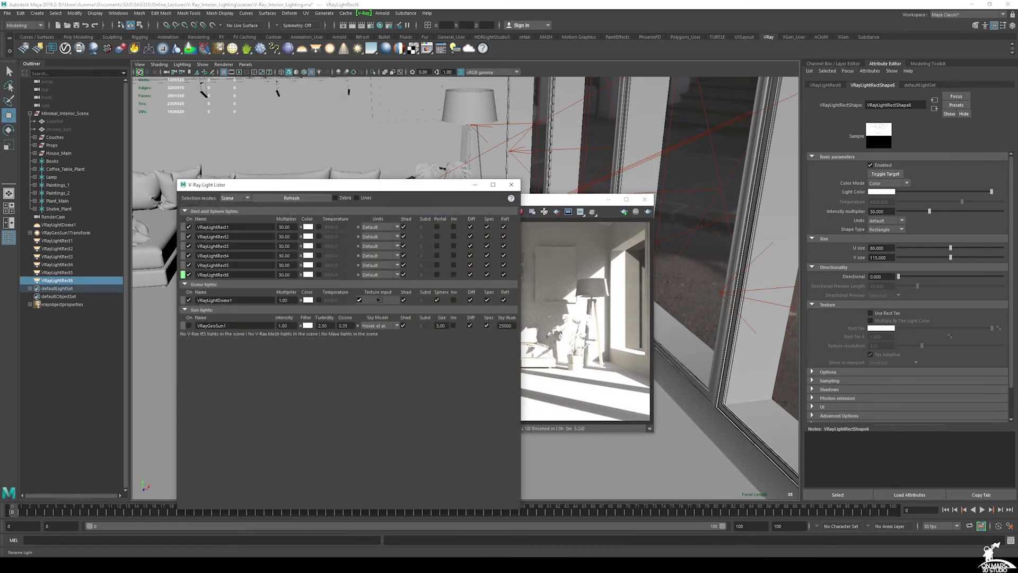
left_click_drag(292, 227, 224, 220)
type("10")
key("Tab")
type("10")
key("Tab")
type("10")
key("Tab")
key("Tab")
type("1")
key("Tab")
type("10")
key("Return")
Check the Options of the first rectangle light and make all six rectangle lights invisible through the Light Lister.
left_click(72, 239)
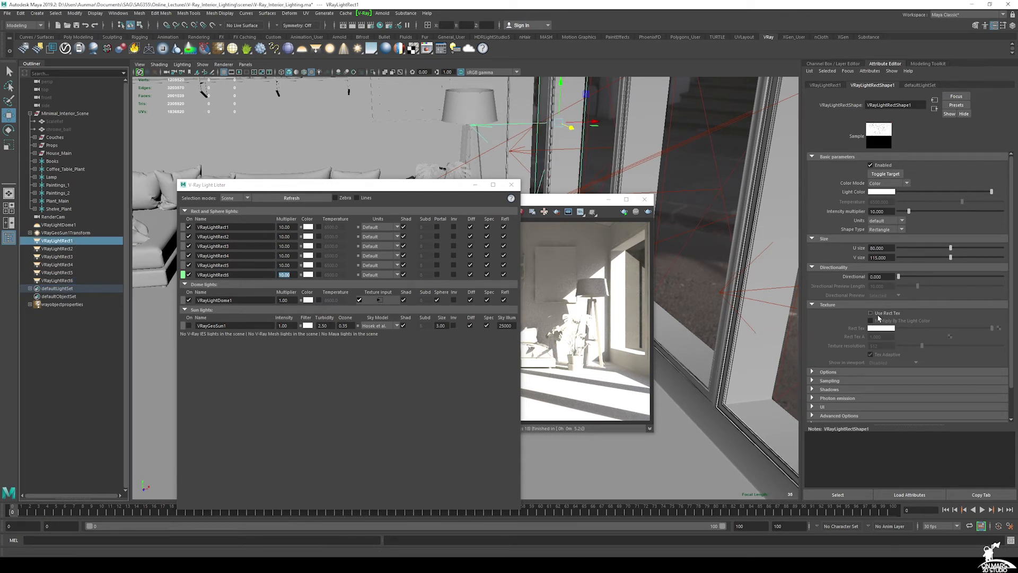
left_click(844, 372)
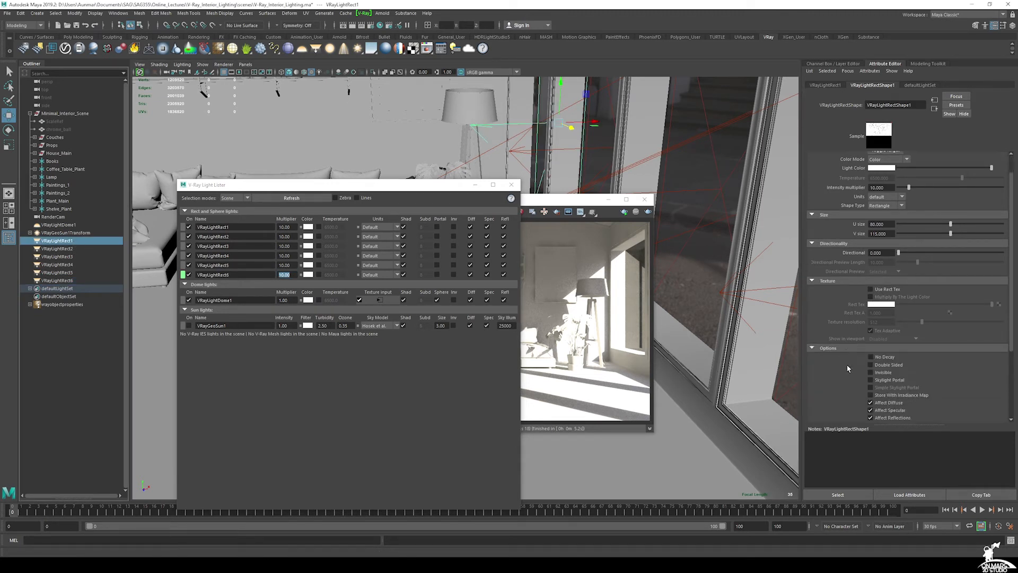
left_click(453, 237)
left_click(453, 246)
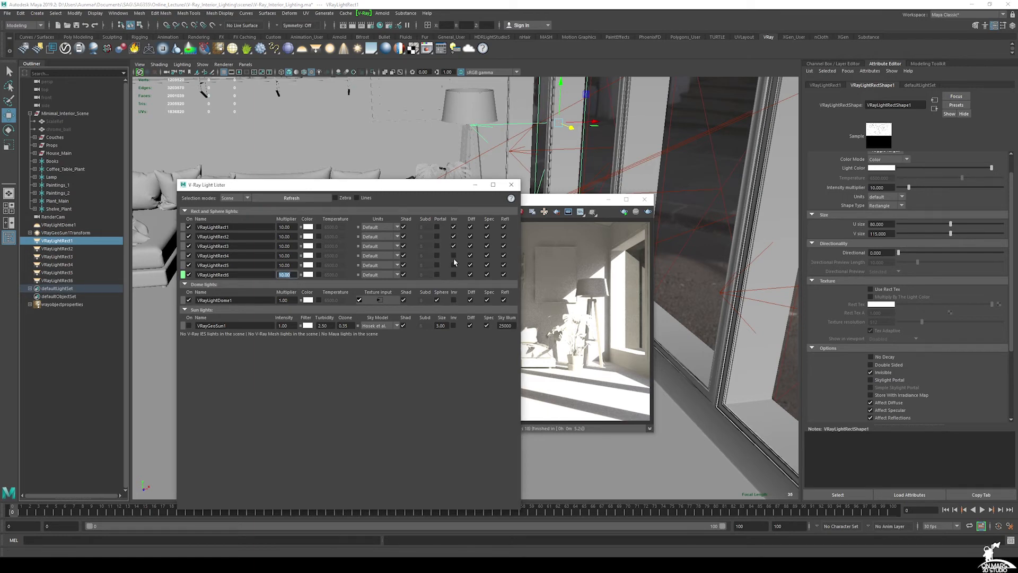
left_click(453, 265)
left_click(453, 256)
left_click(454, 274)
Bring the V-Ray frame buffer forward and start a test render with the window lights on.
left_click(562, 253)
left_click_drag(593, 205, 635, 191)
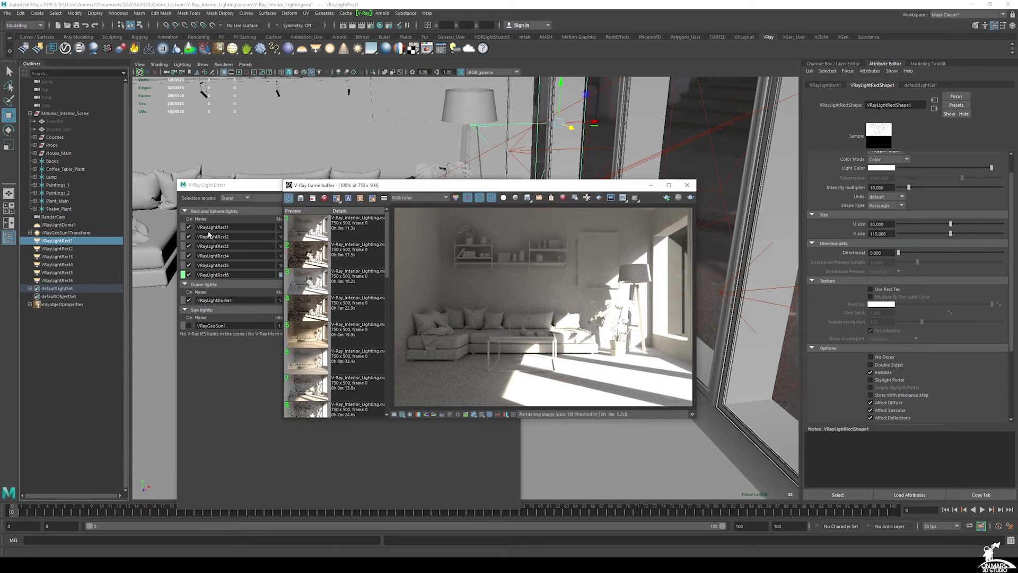
left_click(691, 198)
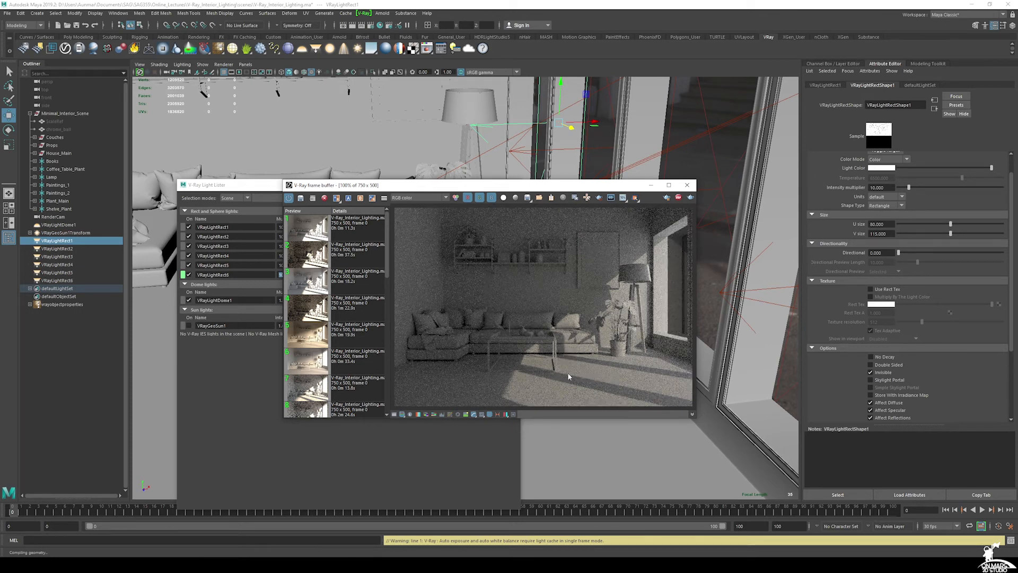
Select the dome light, render the room again and compare the result with the earlier render without window lights in the frame buffer history.
left_click(182, 300)
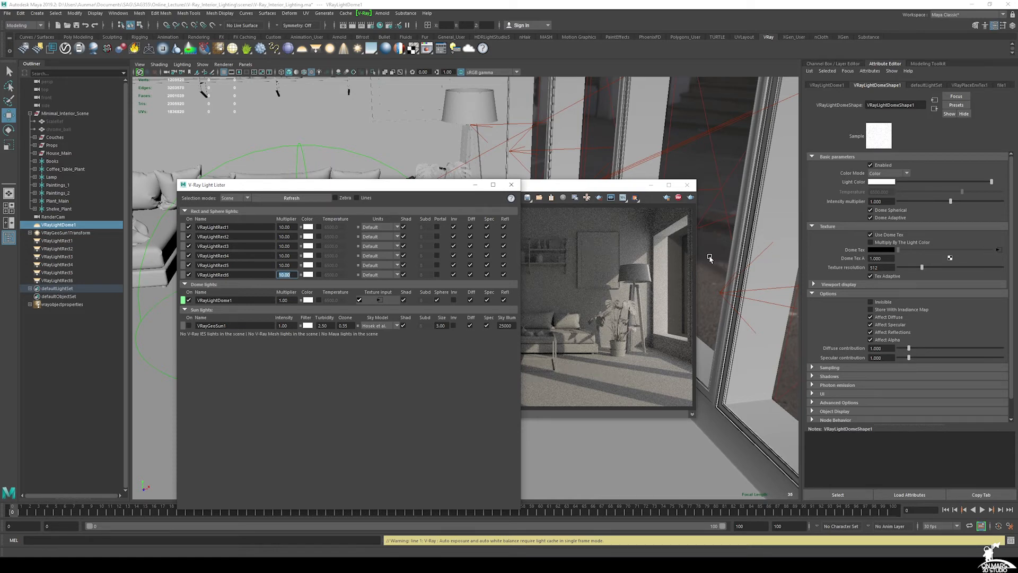
left_click(655, 258)
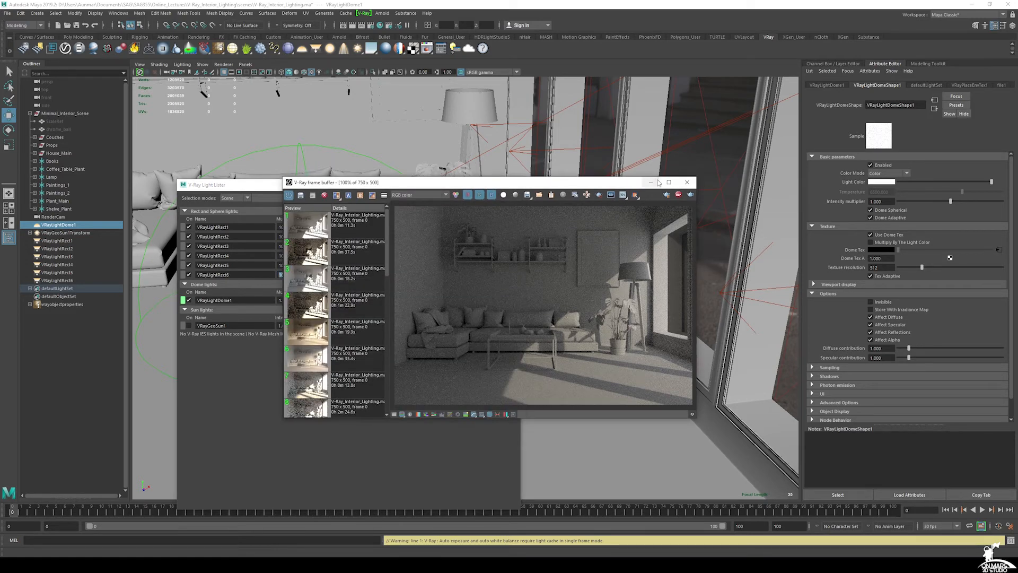
left_click_drag(604, 181, 632, 172)
left_click(718, 188)
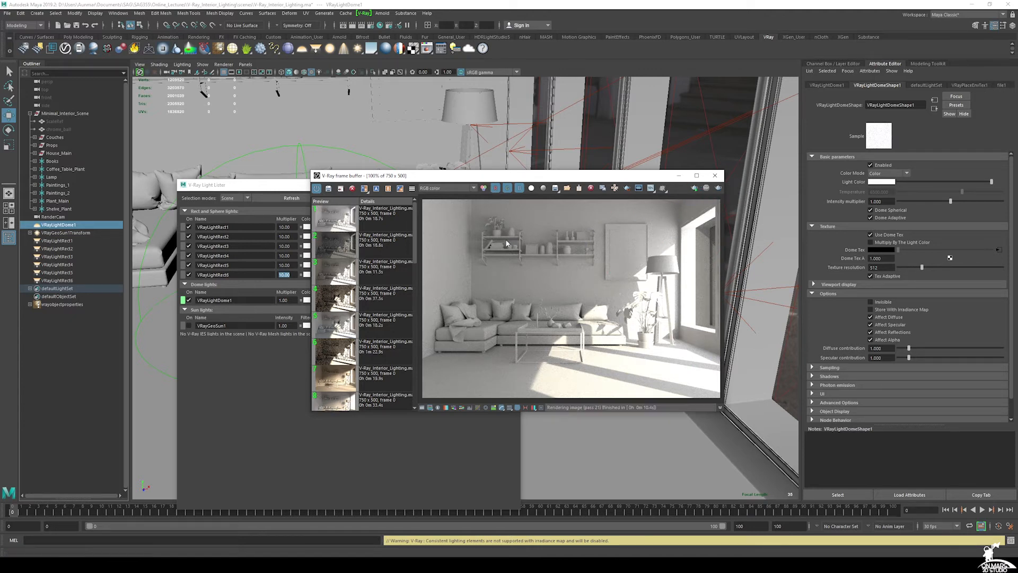
double_click(380, 267)
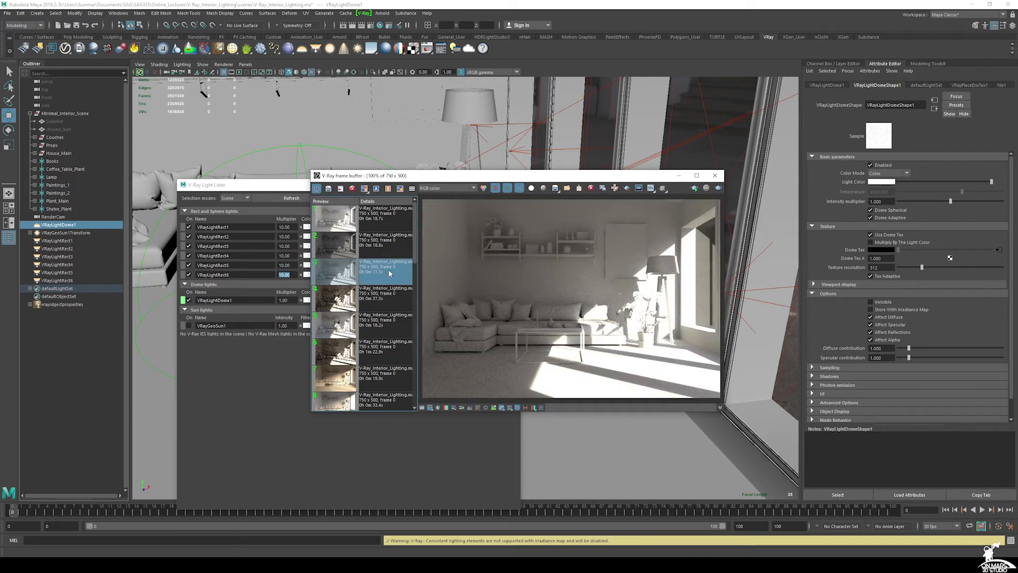
double_click(389, 219)
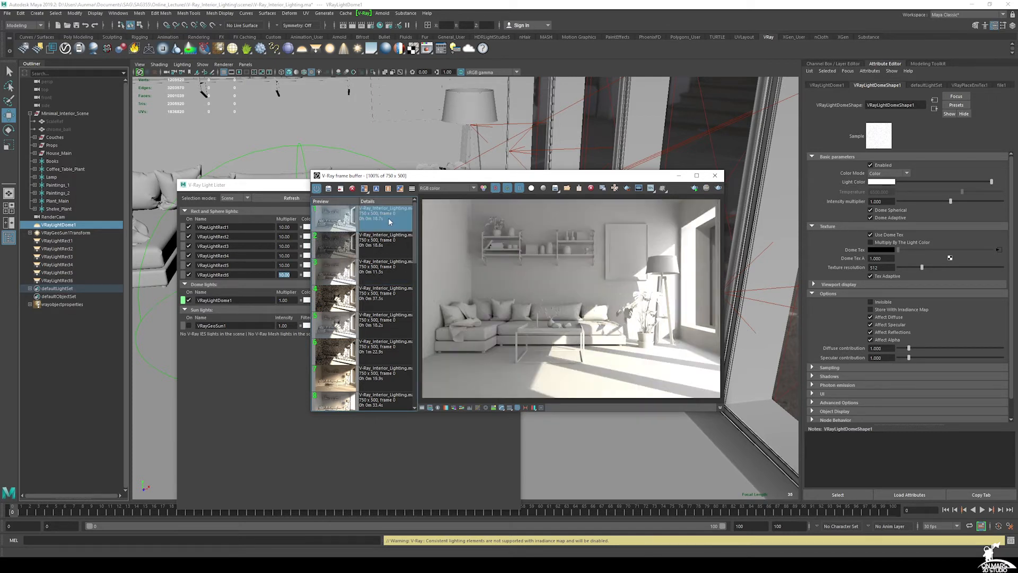
Switch off all six rectangle lights in the V-Ray Light Lister.
left_click(188, 227)
left_click(189, 245)
left_click(189, 237)
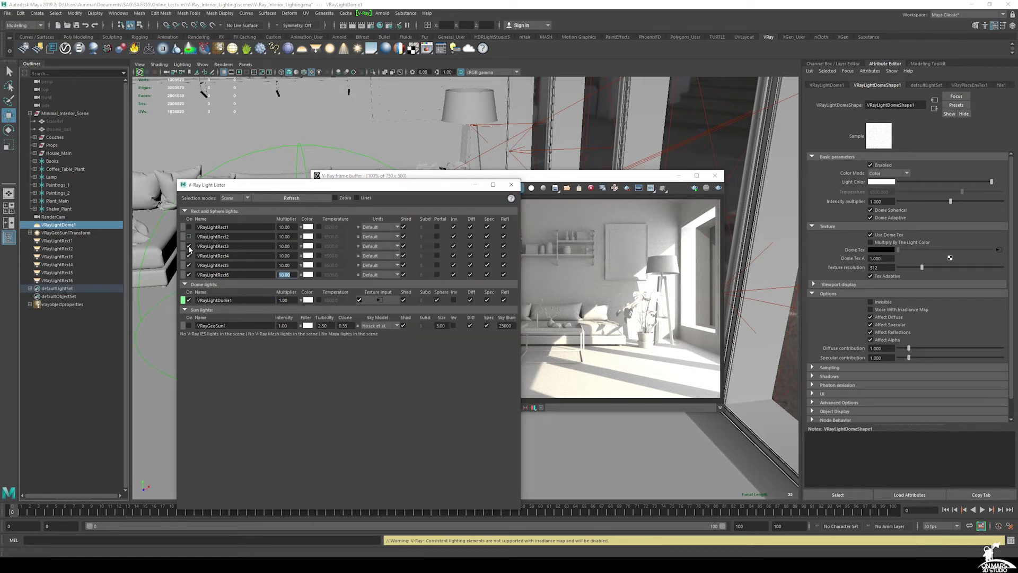
left_click(189, 265)
left_click(189, 275)
Render the room without the window lights and compare it with the previous render in the frame buffer history.
left_click(718, 189)
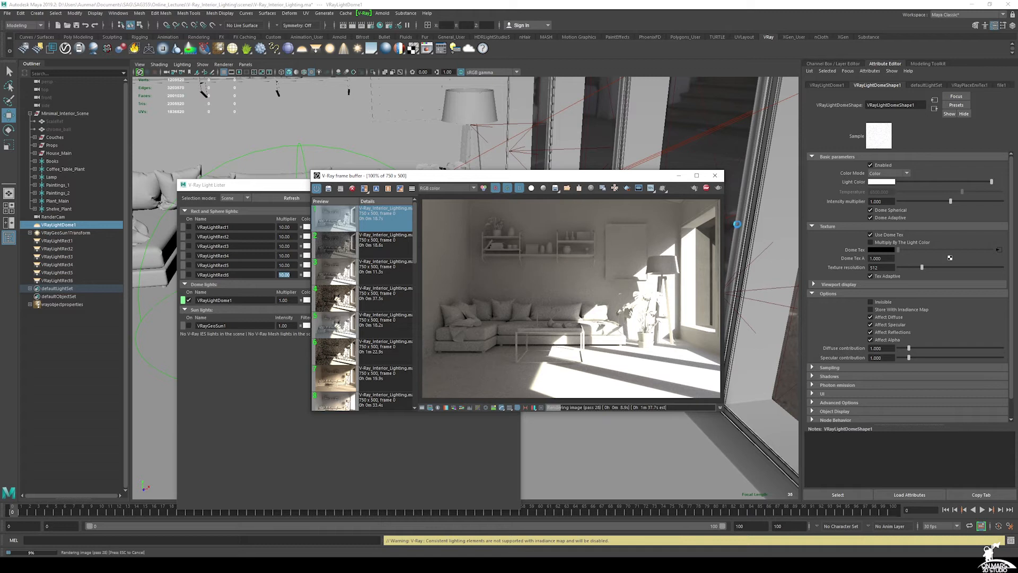
left_click(706, 189)
left_click(390, 225)
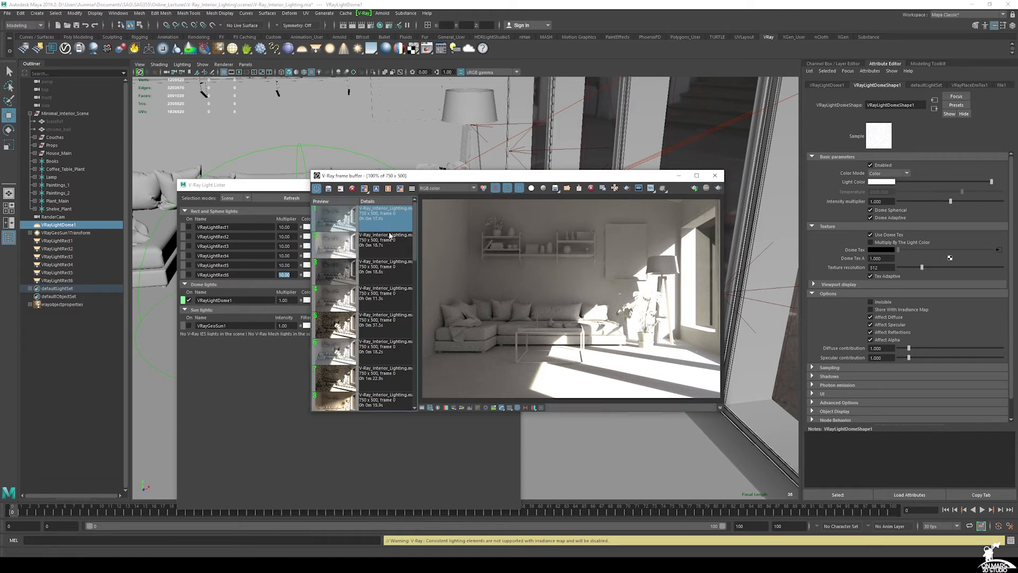
left_click(385, 247)
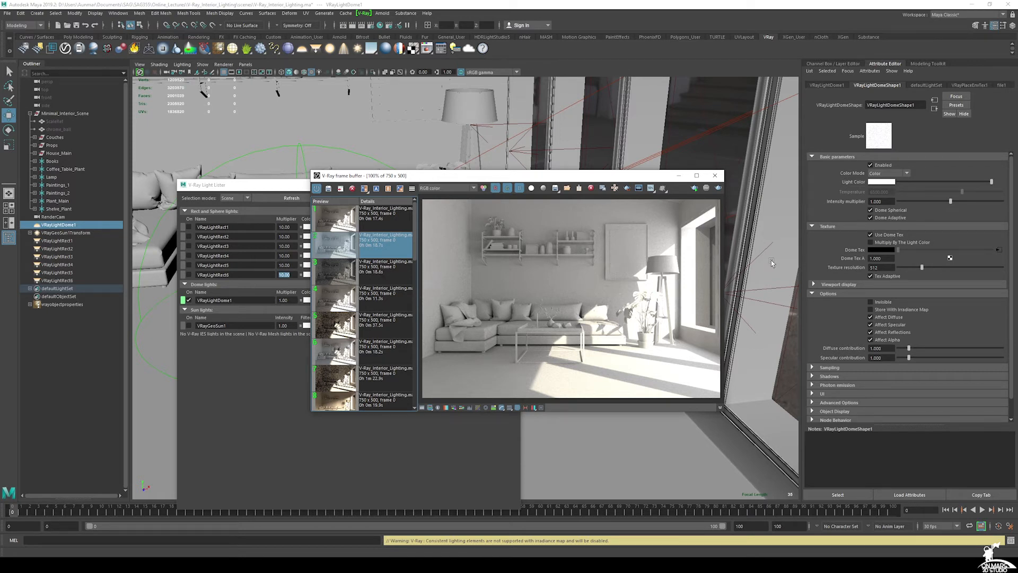
Open the HDRI file texture of the dome light and set its exposure to 1.
left_click(184, 301)
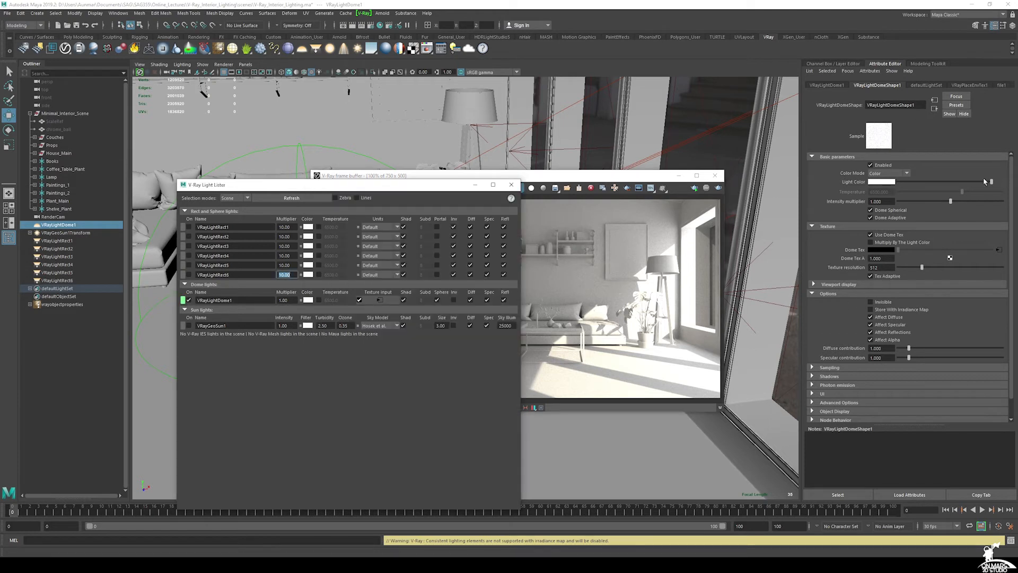
left_click(188, 227)
left_click(970, 85)
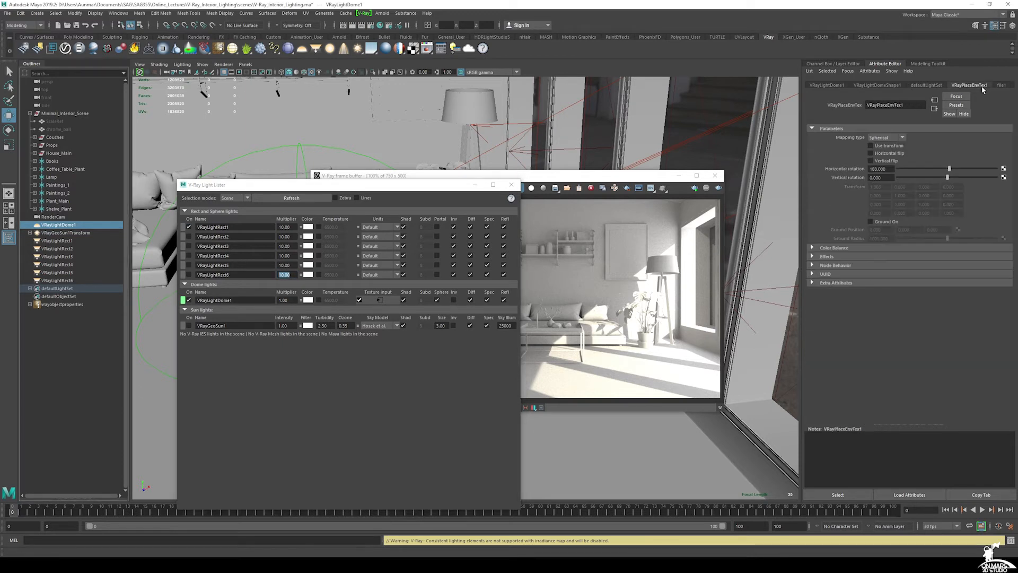
left_click(826, 85)
left_click(882, 87)
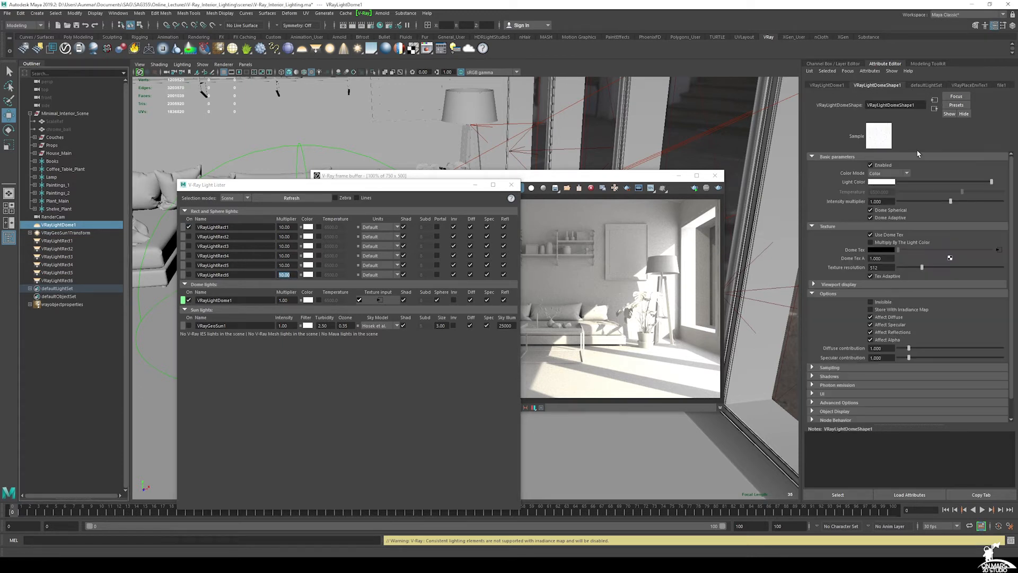
left_click(1002, 253)
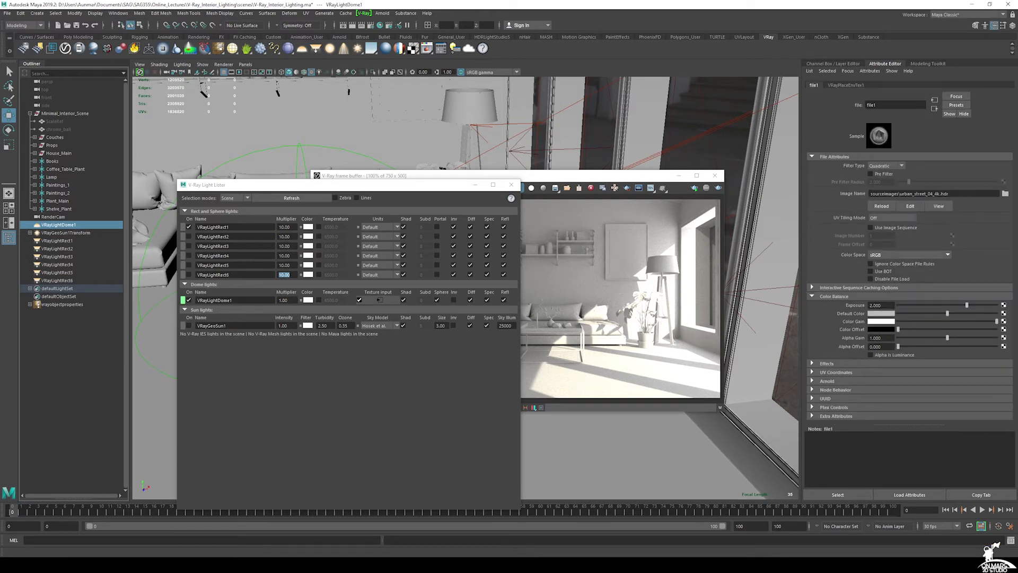
left_click(873, 305)
Switch the first three rectangle lights back off in the V-Ray Light Lister.
left_click(189, 237)
left_click(188, 236)
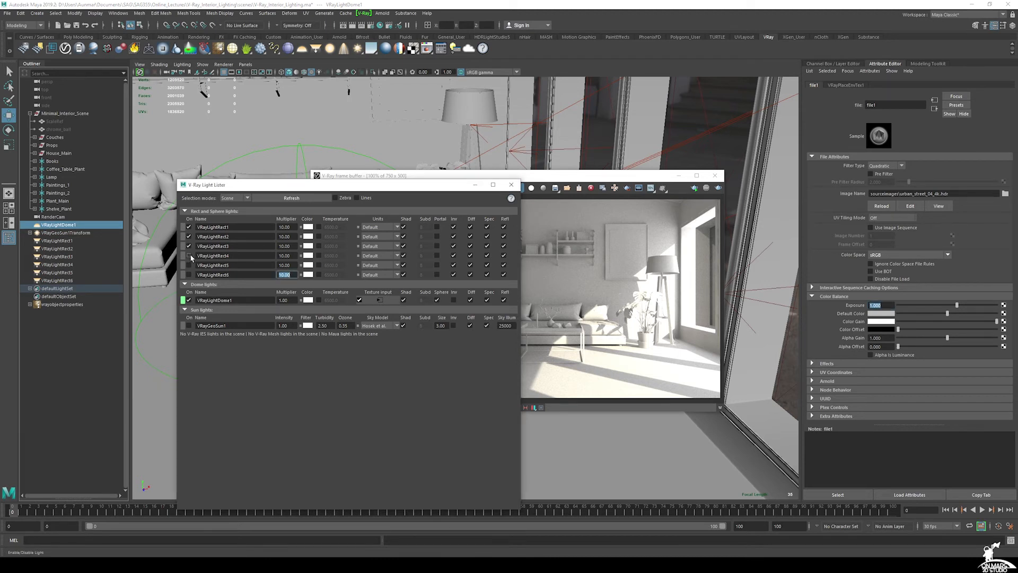
left_click(189, 246)
left_click(189, 246)
left_click(189, 237)
left_click(189, 228)
Enable the sun light, set its size to 10 in the Light Lister and bring the frame buffer forward.
left_click(440, 325)
type("10")
key("Return")
left_click(669, 277)
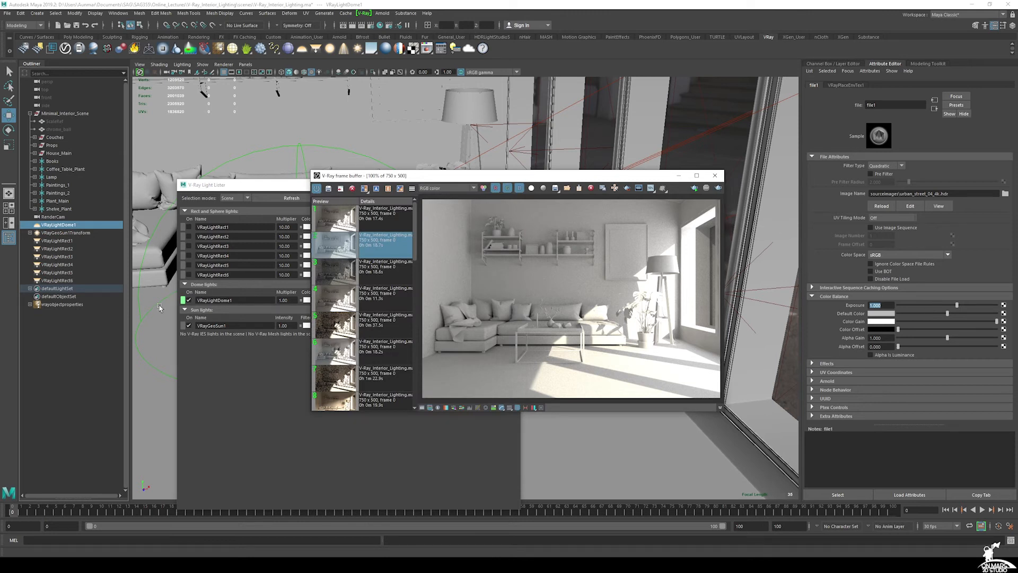
Disable Affect Diffuse and Affect Specular for the dome light.
left_click(184, 300)
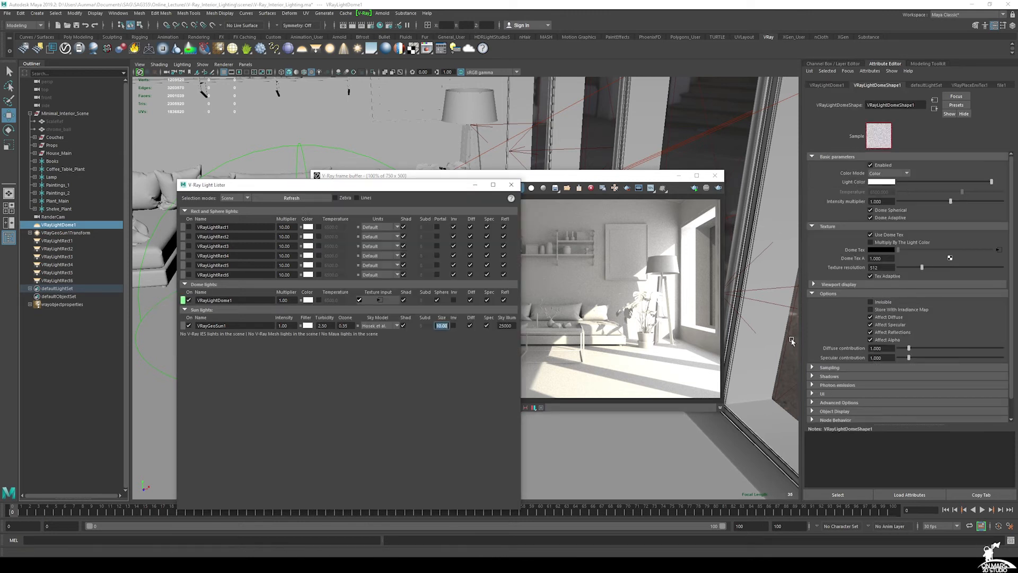
left_click(870, 317)
left_click(870, 324)
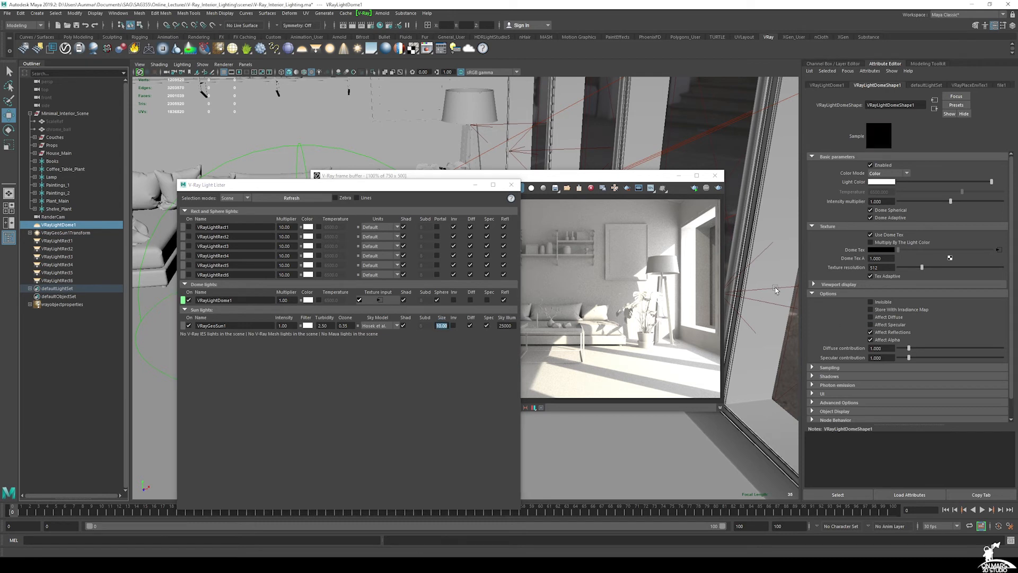
Render the room with the enlarged sun and compare the result with the earlier renders in the frame buffer history.
left_click(718, 188)
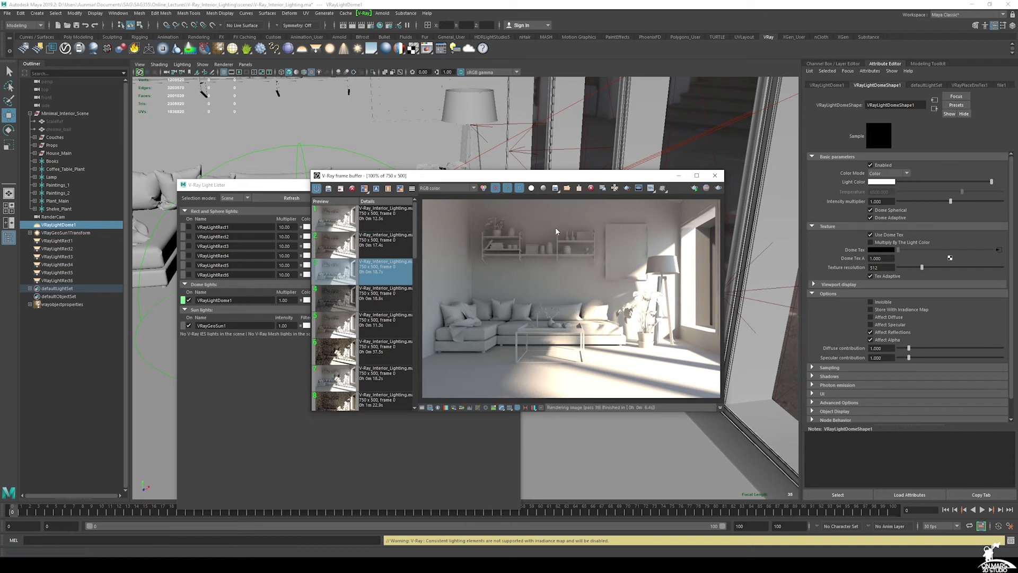
double_click(388, 272)
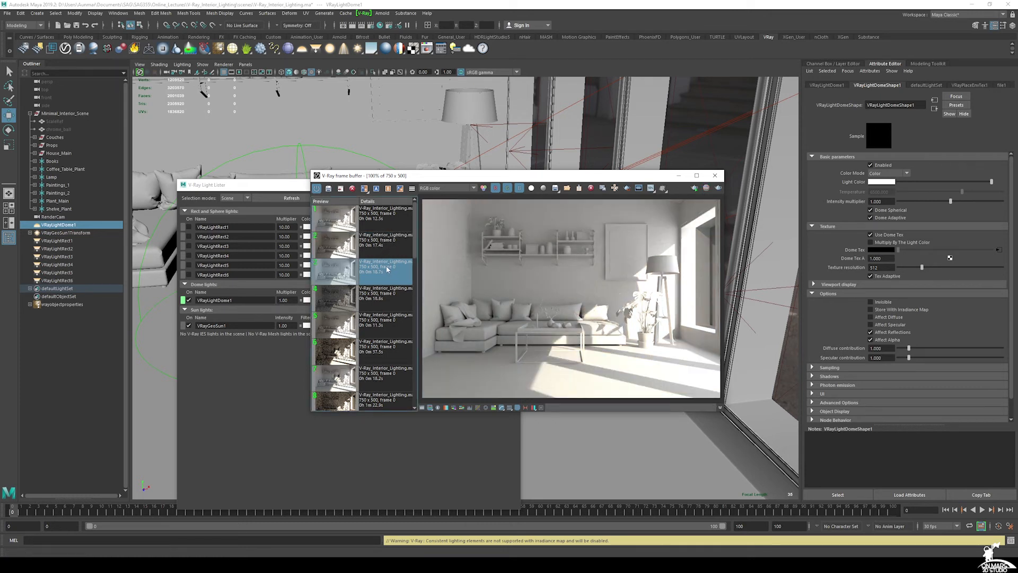
double_click(389, 247)
double_click(387, 262)
double_click(382, 244)
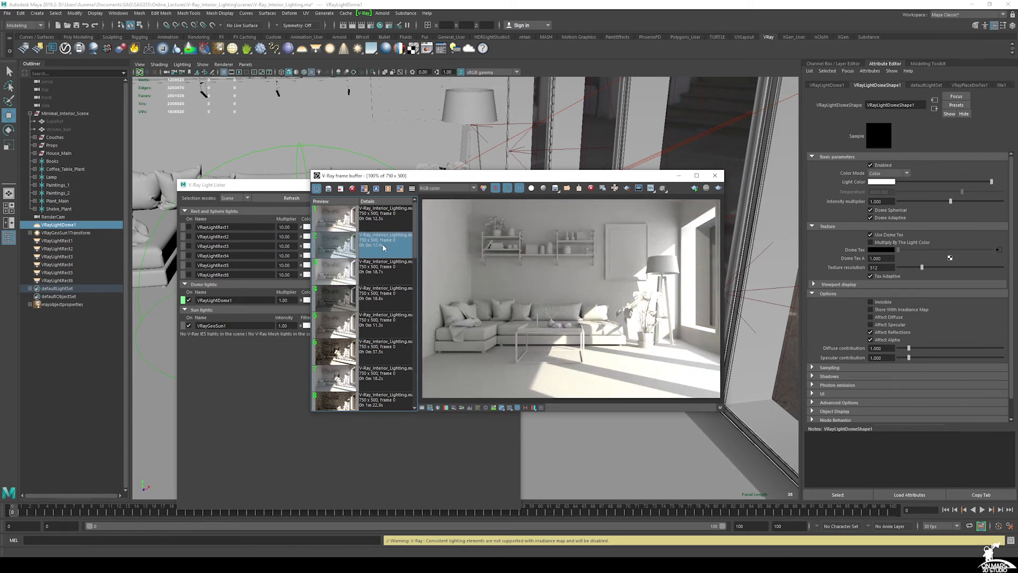
double_click(386, 218)
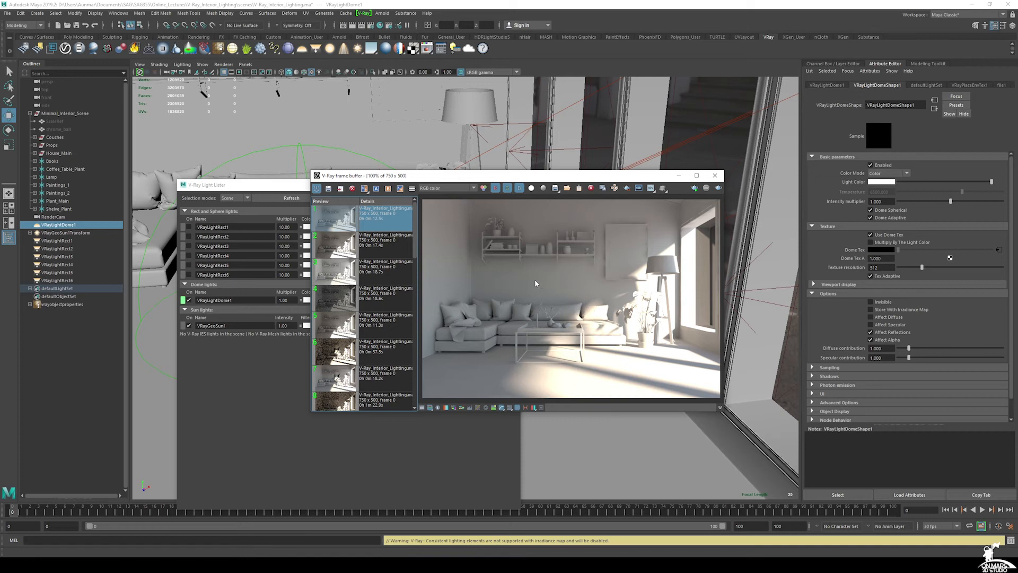
Select VRayGeoSun1 under its transform and set its size multiplier to 50.
left_click(75, 233)
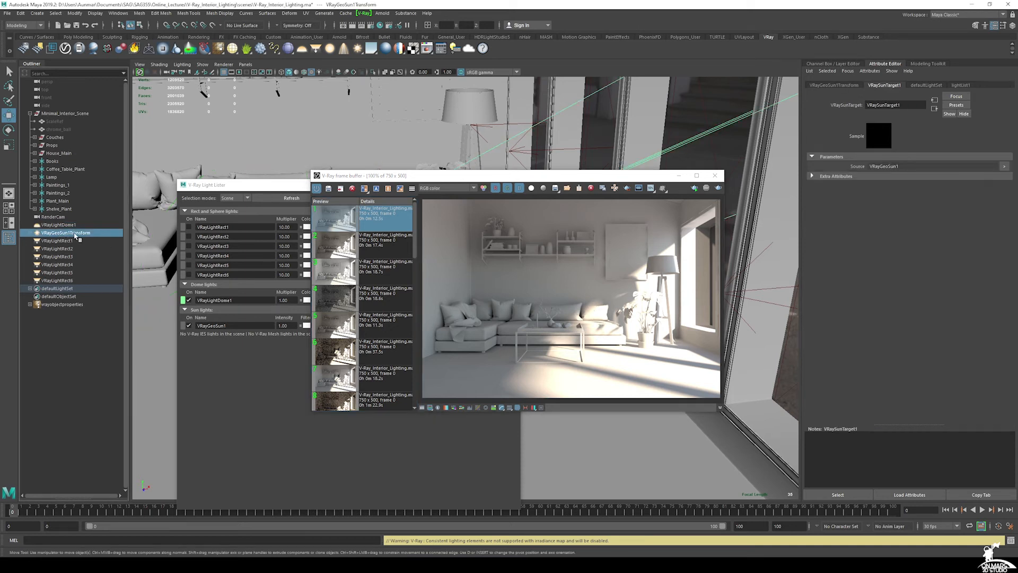
left_click(30, 233)
left_click(61, 241)
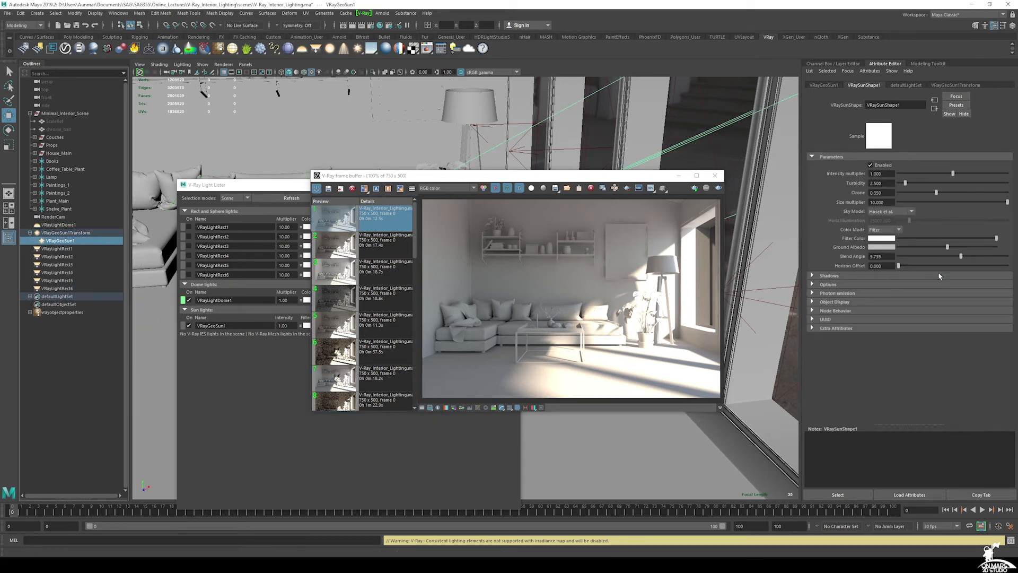
double_click(880, 202)
type("50")
key("Return")
Test render the room with the larger sun and inspect the area around the floor lamp and window up close.
left_click(718, 189)
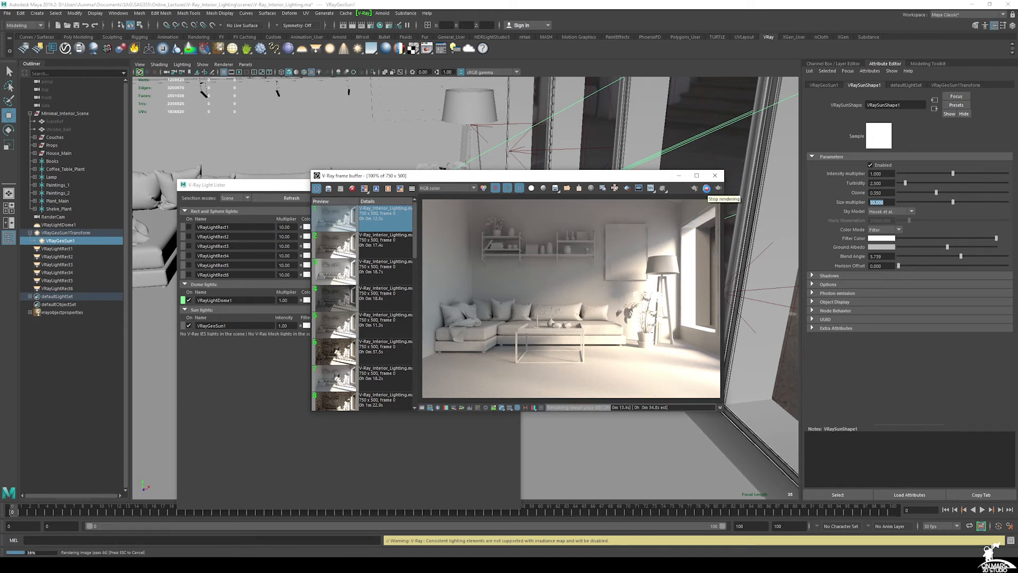
left_click(706, 188)
scroll(683, 266, "up", 1)
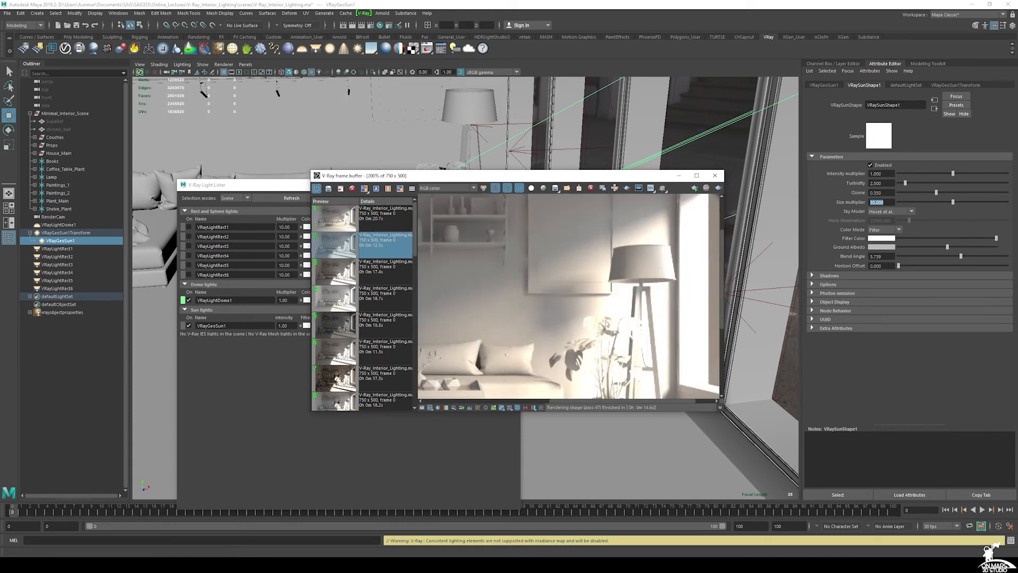
Enable the frame buffer's Exposure correction with exposure about 0.9, highlight burn 0.42 and contrast 0.22.
left_click(422, 407)
scroll(627, 258, "down", 1)
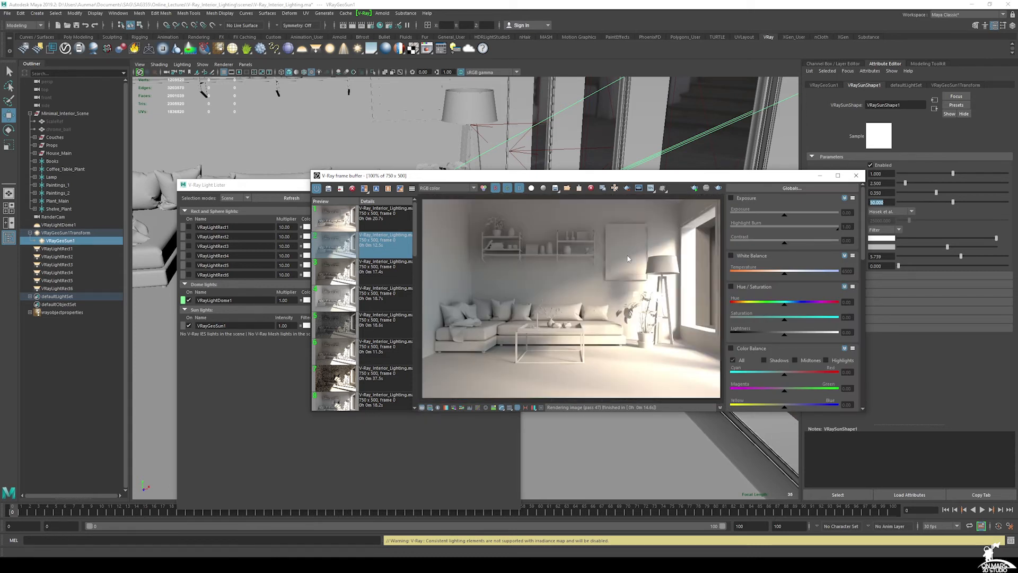
left_click(731, 198)
mouse_move(837, 228)
left_mouse_down()
mouse_move(774, 240)
mouse_move(808, 244)
mouse_move(788, 247)
mouse_move(704, 248)
mouse_move(792, 234)
left_mouse_up()
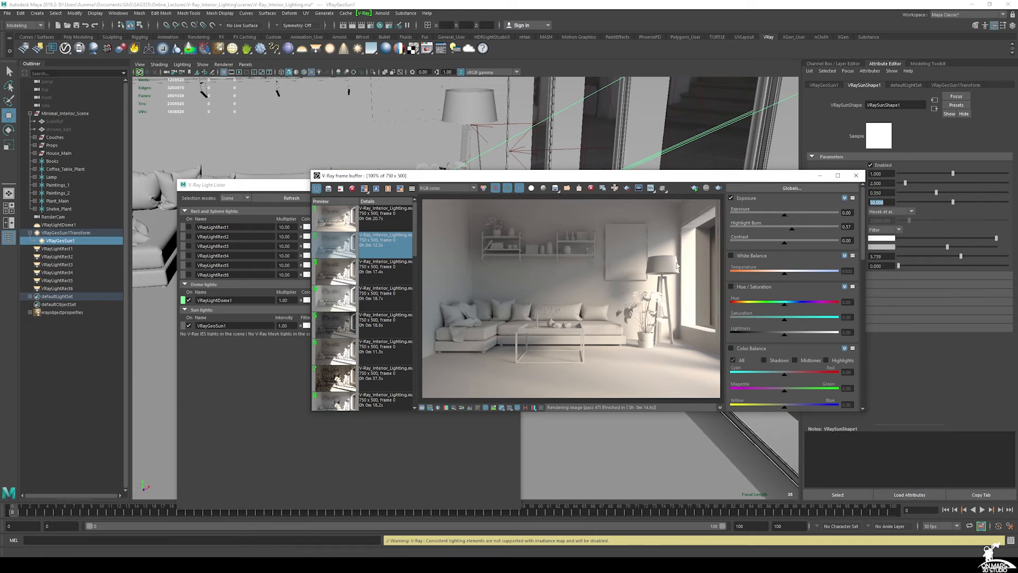
mouse_move(791, 232)
left_mouse_down()
mouse_move(847, 227)
mouse_move(818, 234)
mouse_move(787, 219)
mouse_move(807, 235)
mouse_move(777, 242)
left_mouse_up()
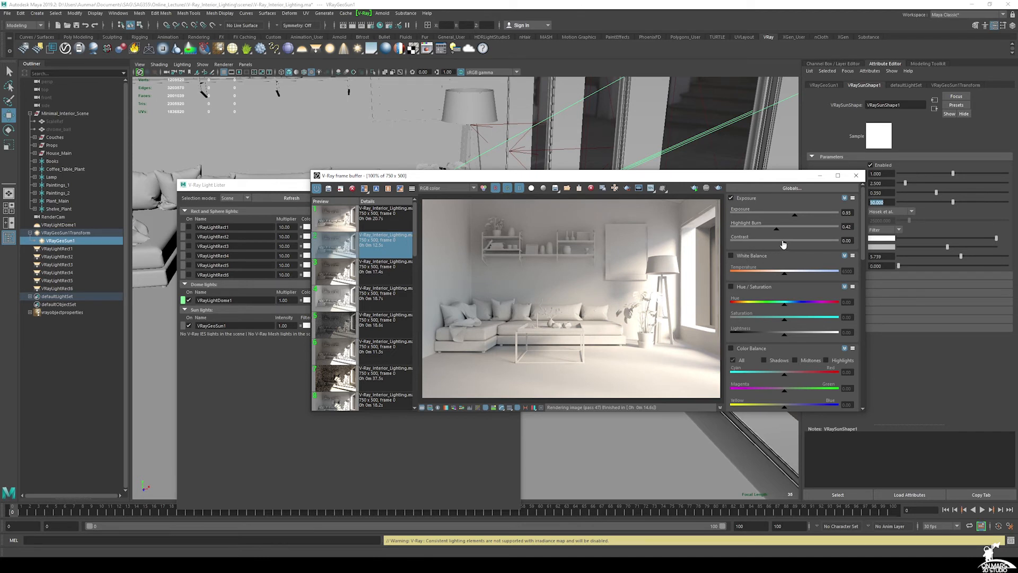
mouse_move(785, 244)
left_mouse_down()
mouse_move(806, 244)
mouse_move(795, 245)
left_mouse_up()
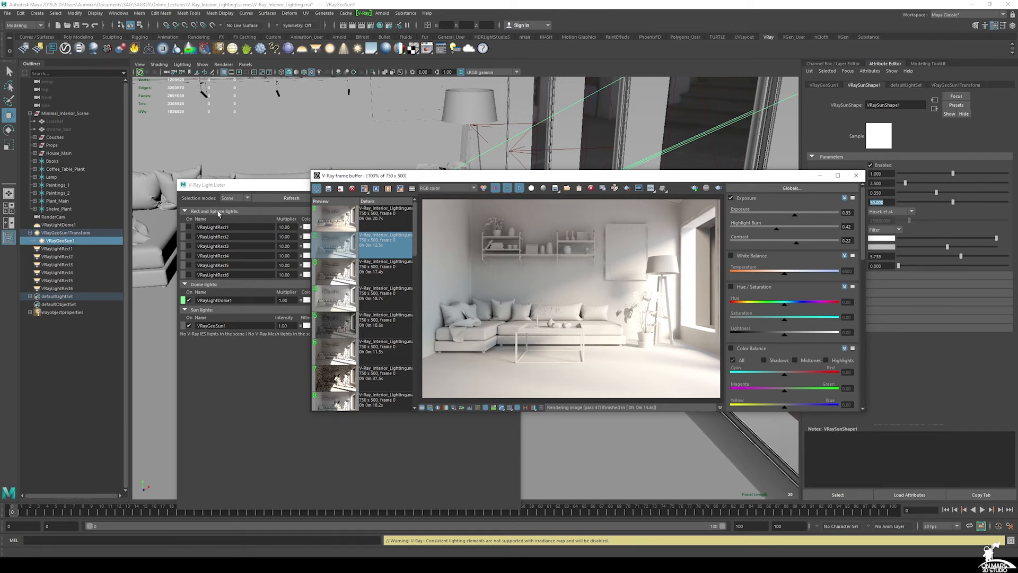
Change the color mode of VRayLightRect1 to Temperature and lower its temperature to about 1900.
left_click(57, 248)
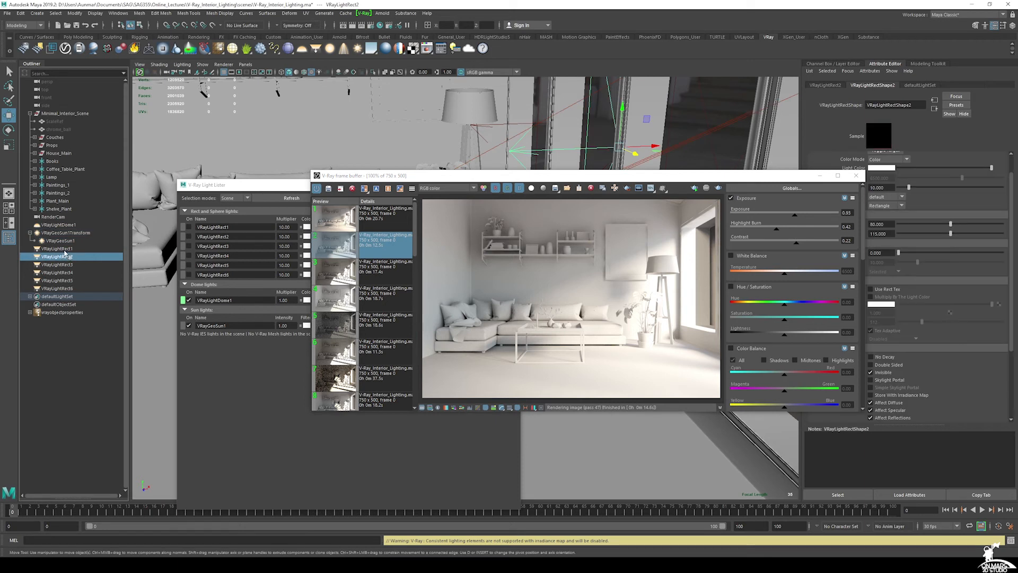
left_click_drag(787, 178, 699, 176)
scroll(915, 226, "up", 1)
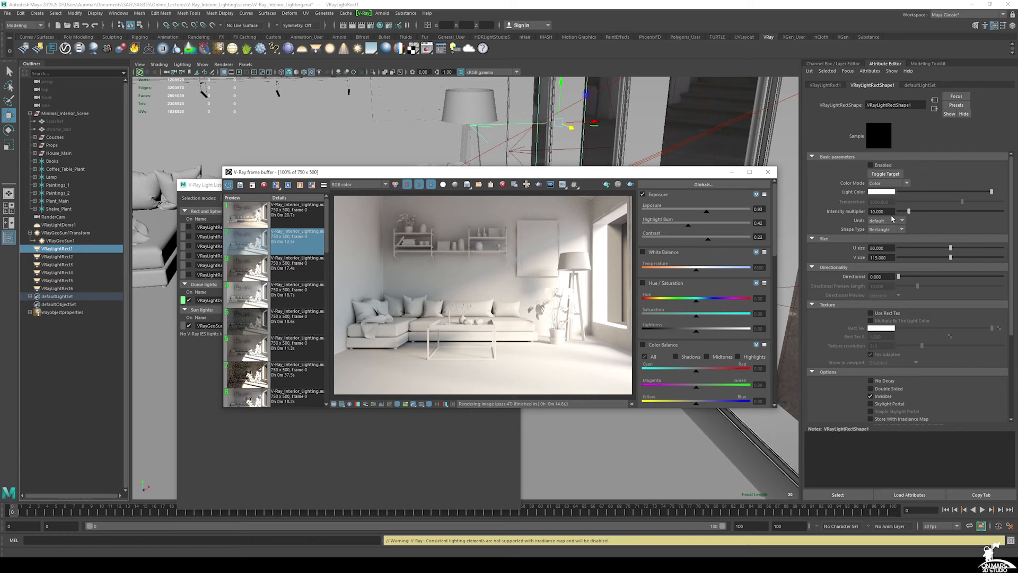
left_click(883, 186)
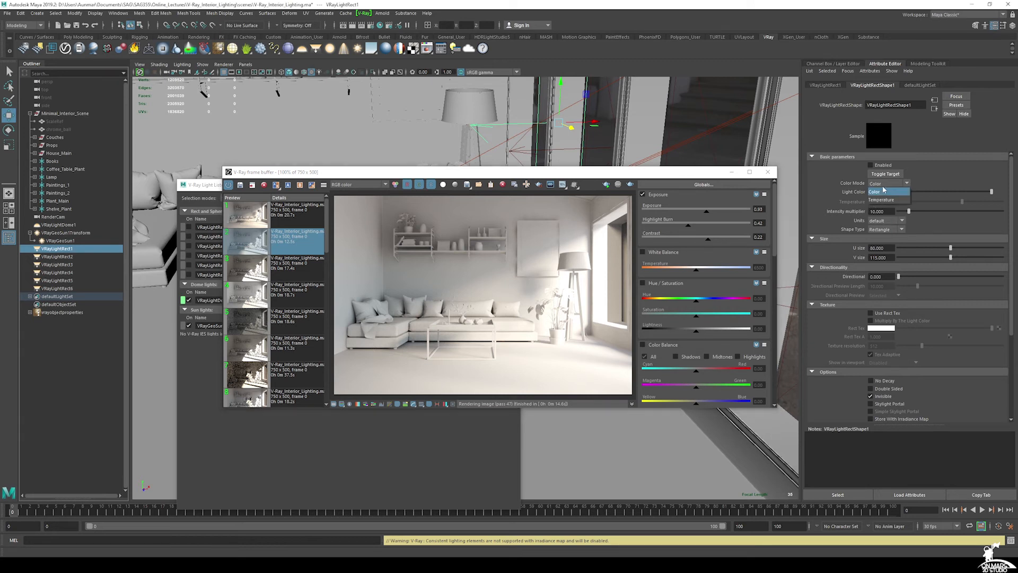
left_click(882, 200)
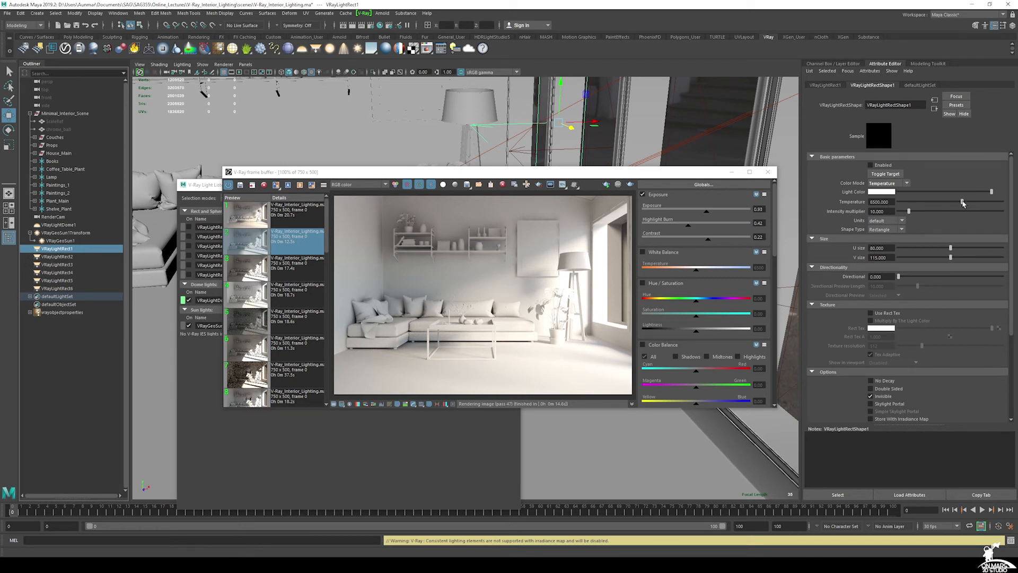
left_click_drag(963, 203, 907, 205)
Turn on Auto White Balance in the camera overrides of the render settings and render the room again.
left_click_drag(508, 177, 520, 172)
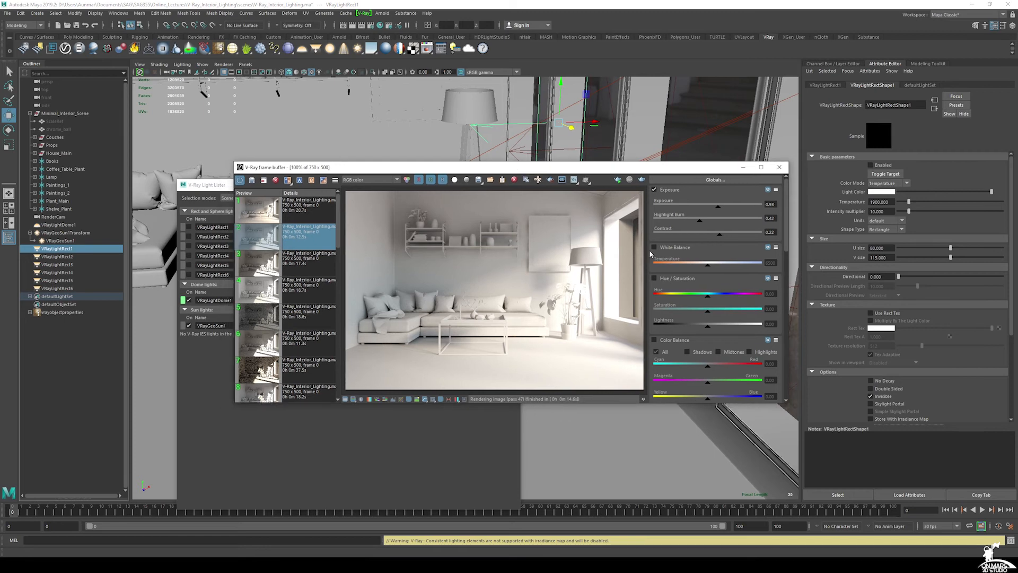
left_click(370, 27)
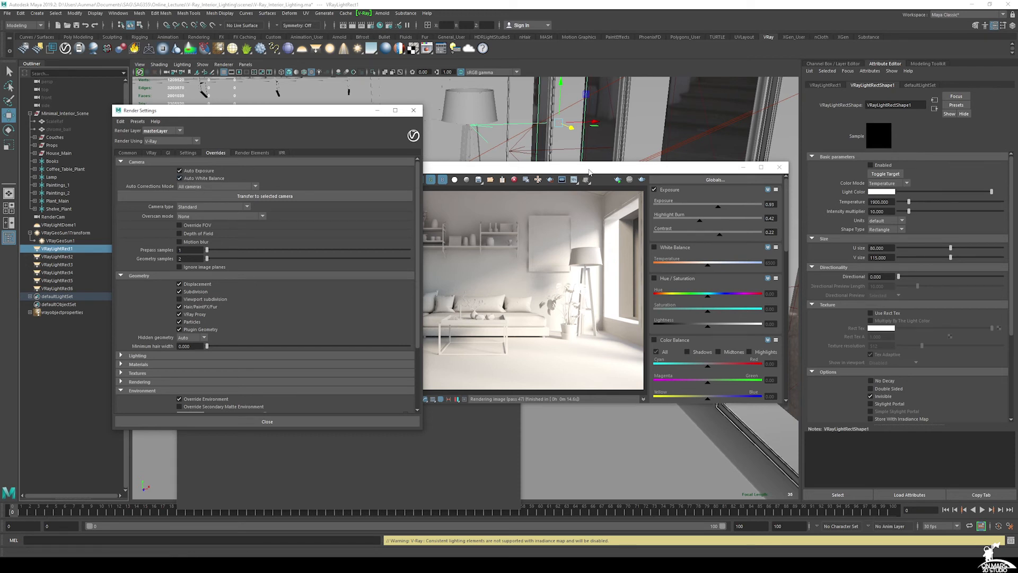
left_click_drag(588, 171, 606, 167)
left_click(659, 177)
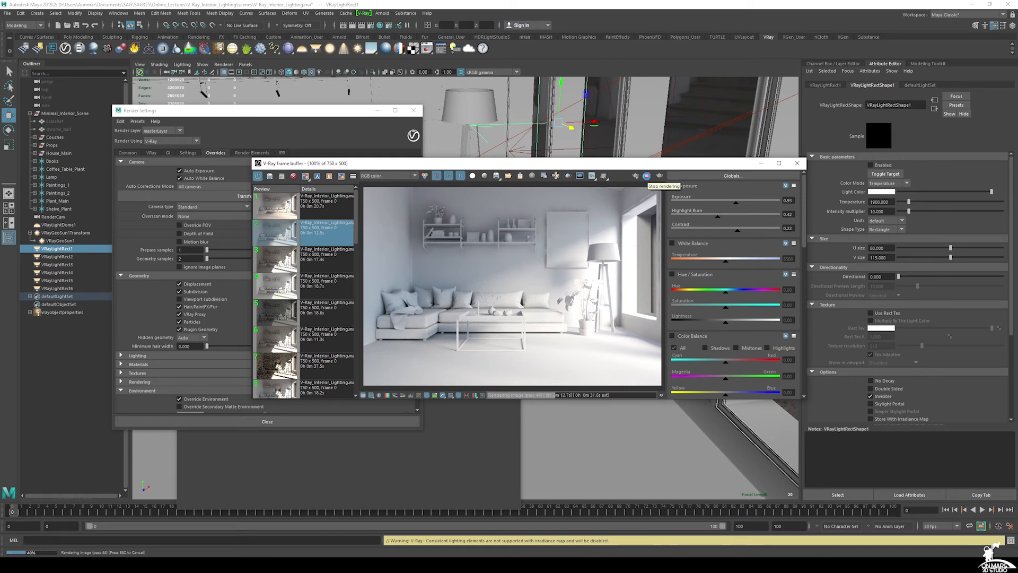
left_click(647, 176)
Enable the White Balance correction, raise its temperature to warm the render, and compare the image with the corrections off and on.
left_click(672, 242)
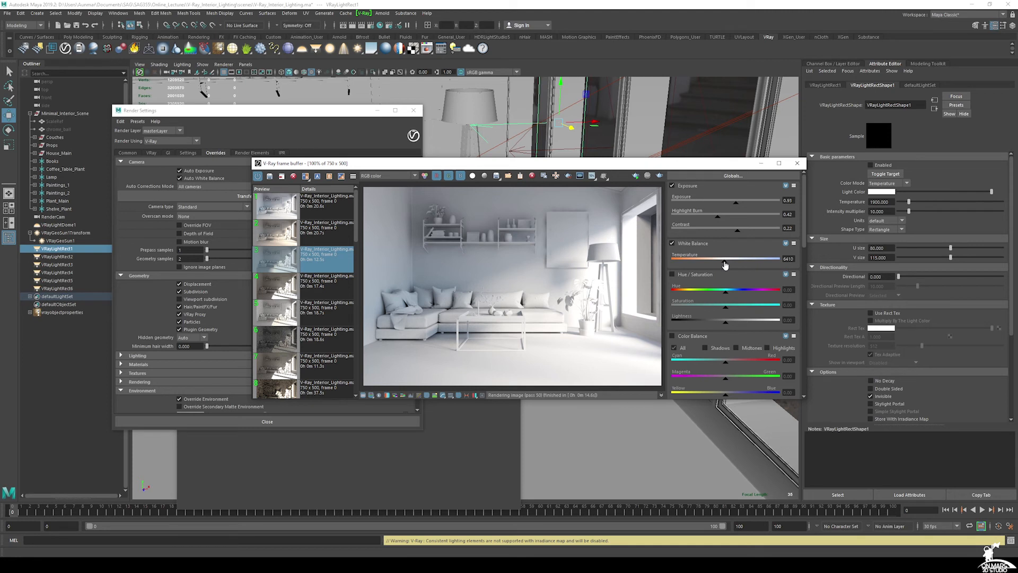
left_click_drag(725, 265, 751, 264)
left_click(672, 185)
left_click(672, 243)
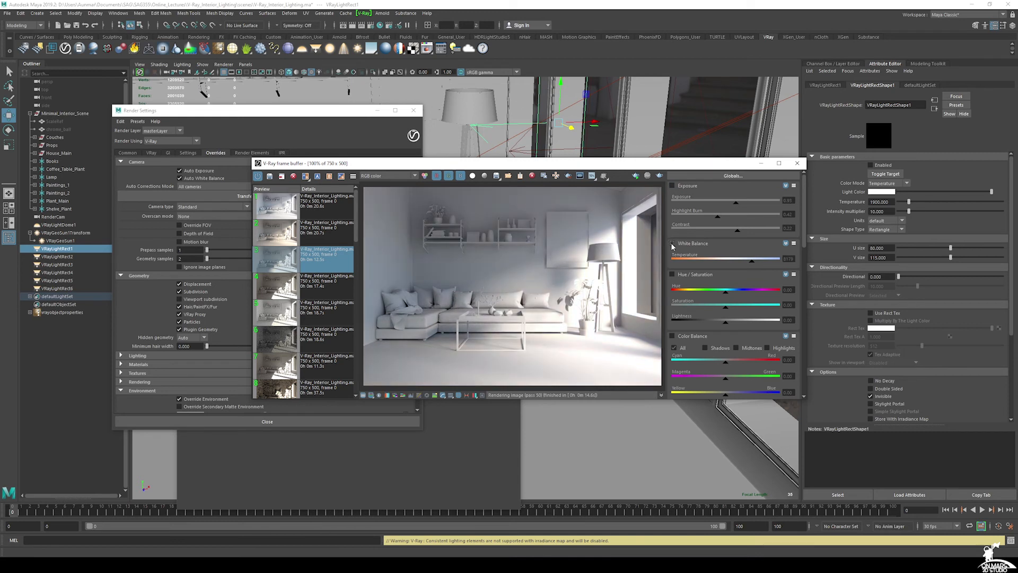
left_click(672, 243)
left_click(671, 186)
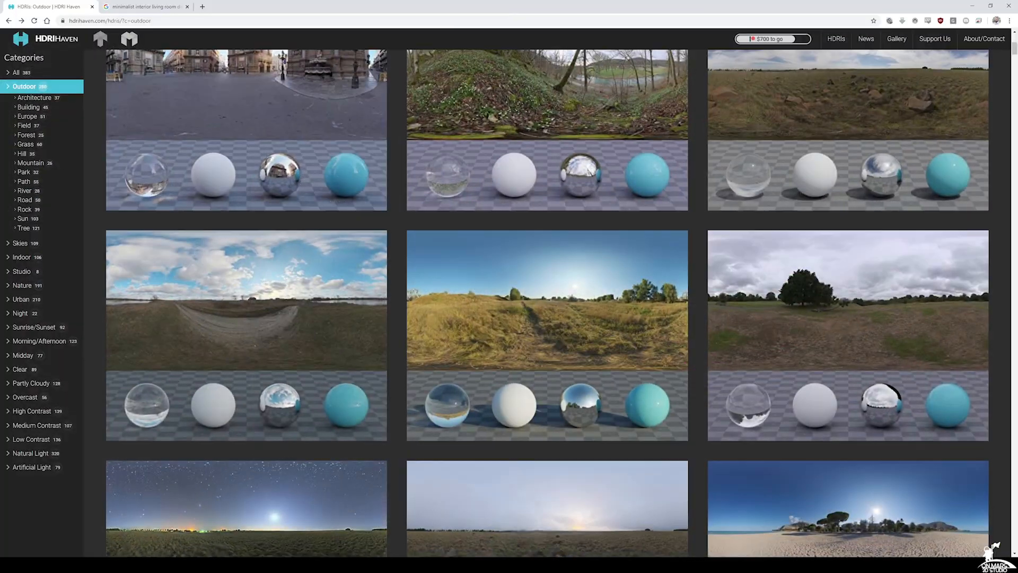
Switch to the browser and view the minimalist living room reference images.
left_click(143, 6)
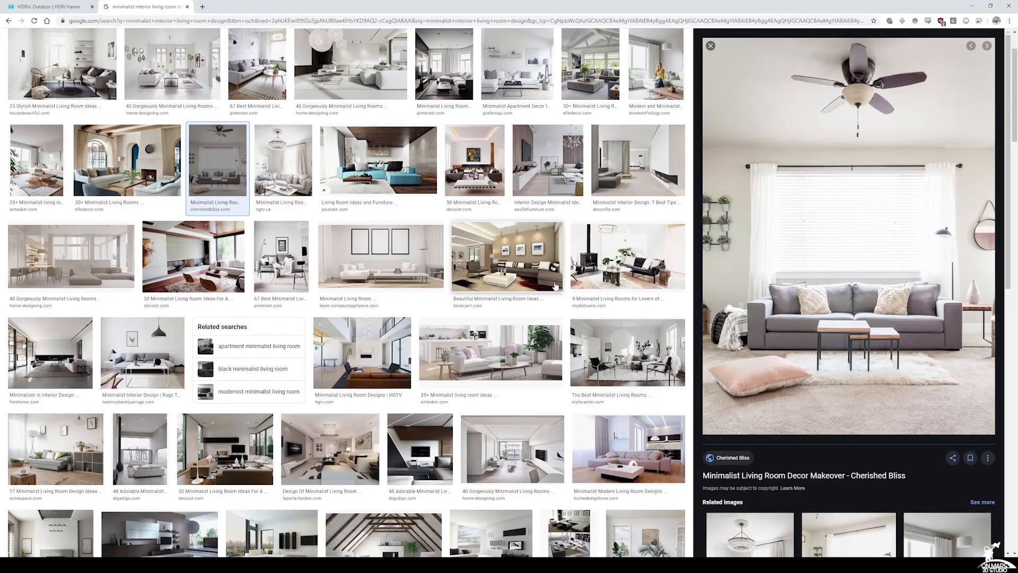
View several bright minimalist living room reference images in the search results, and return to Maya.
scroll(535, 238, "up", 2)
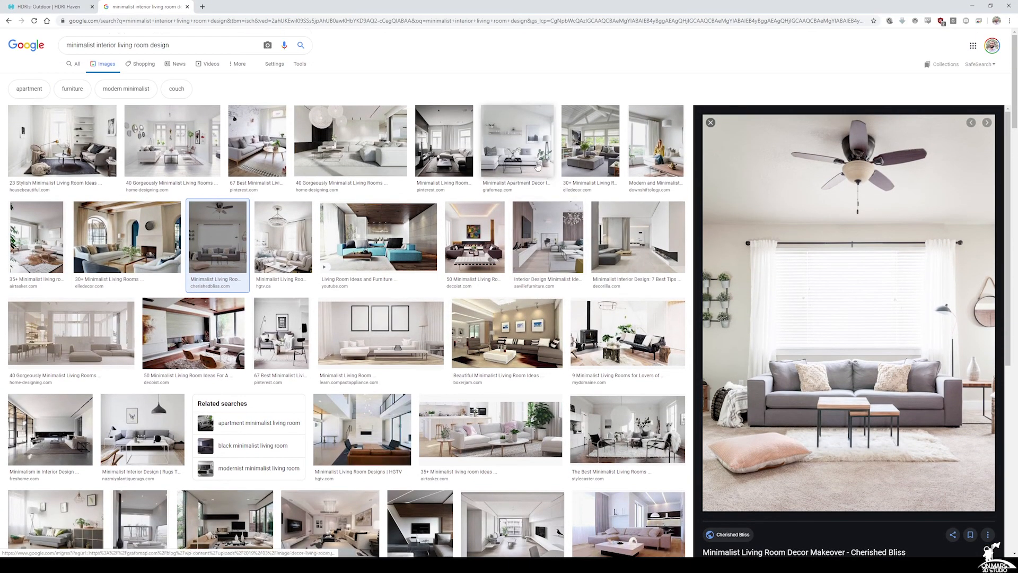
left_click(530, 161)
scroll(162, 144, "up", 2)
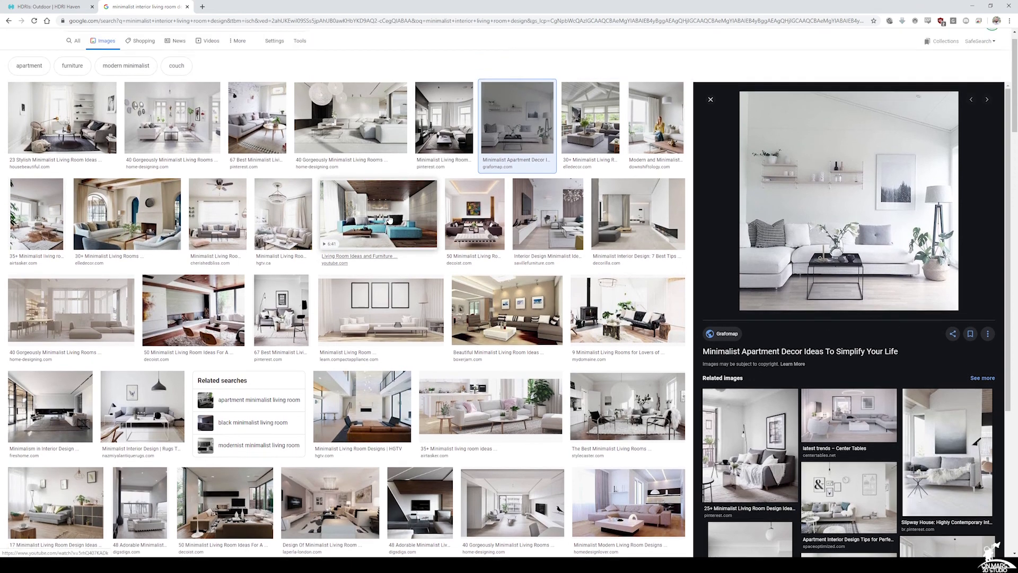
left_click(163, 144)
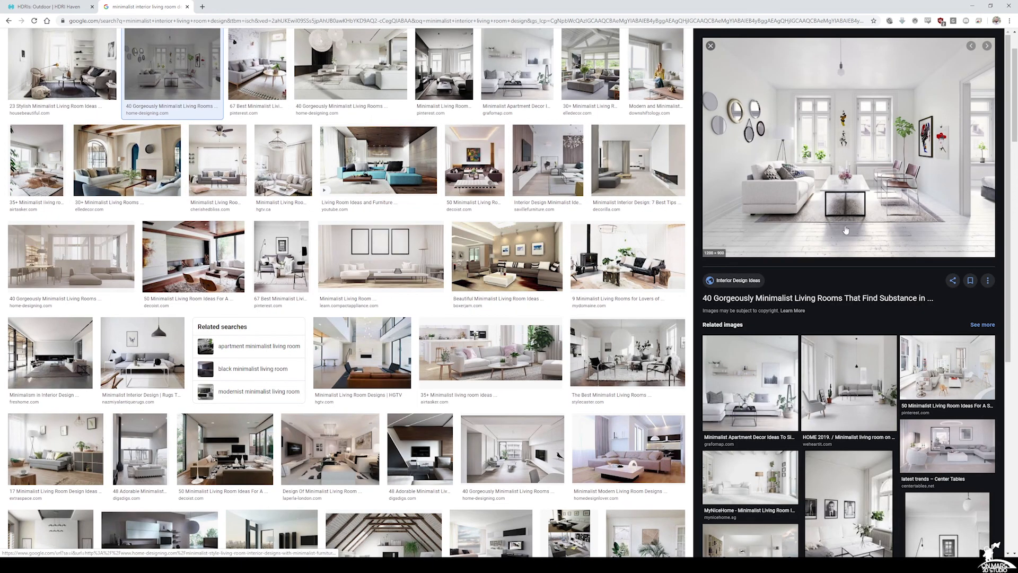
left_click(507, 346)
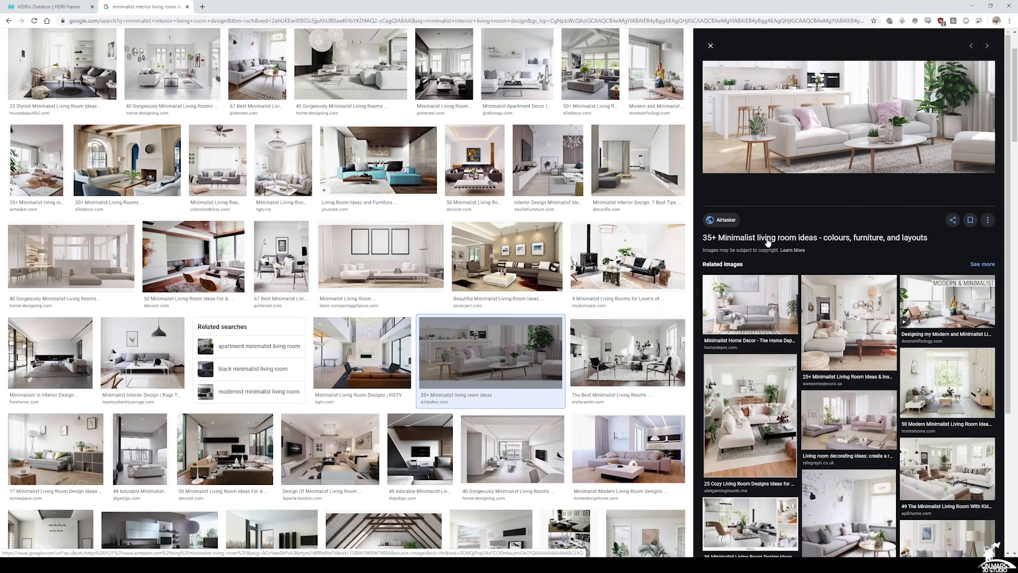
left_click(972, 6)
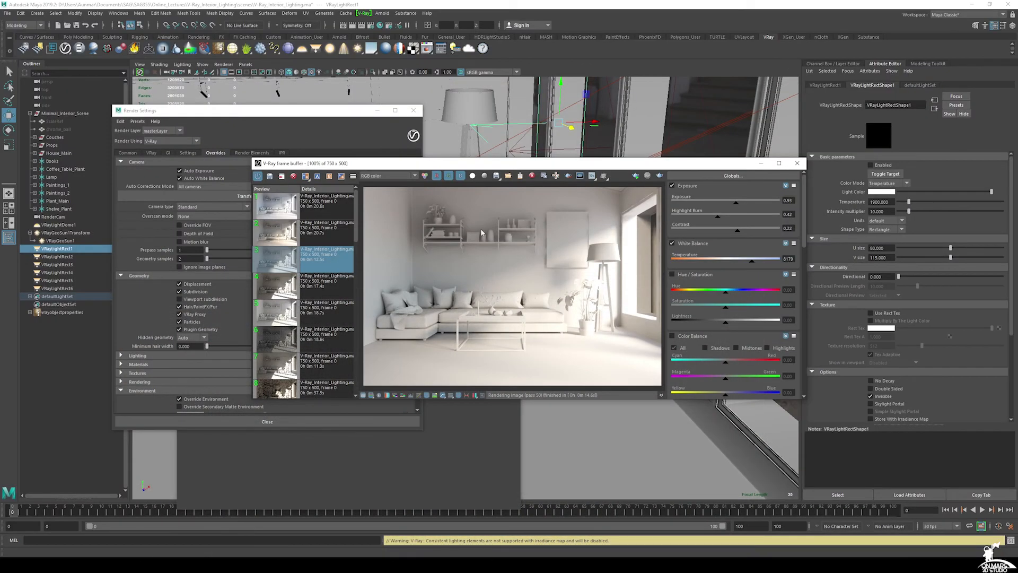
Set the render resolution width to 1920 pixels in the common render settings.
left_click(264, 130)
left_click(127, 152)
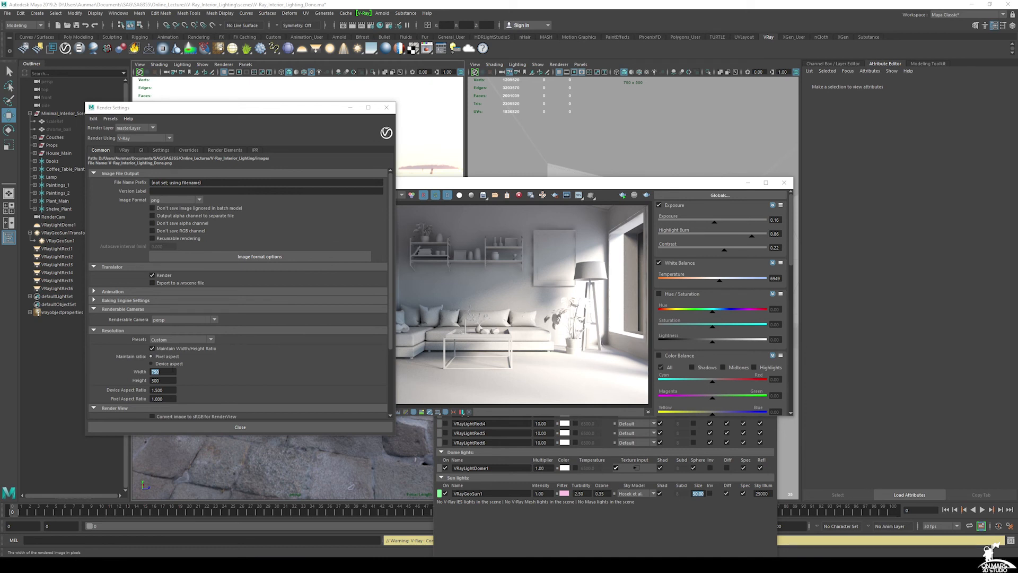
left_click(168, 372)
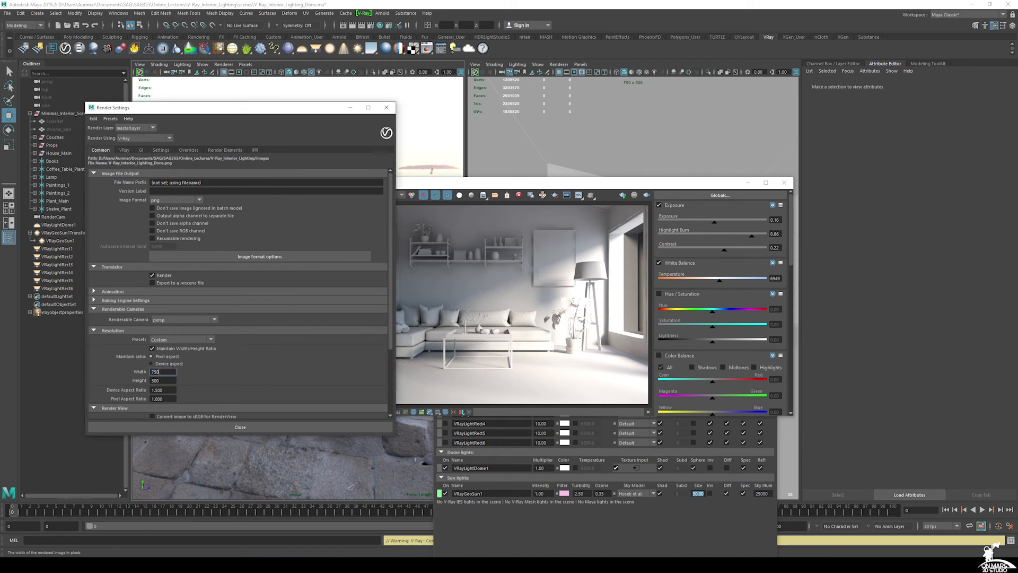
left_click_drag(168, 372, 116, 370)
type("1920")
key("Return")
Change the V-Ray image sampler type to Bucket and set the render region division X to 24.
left_click(125, 150)
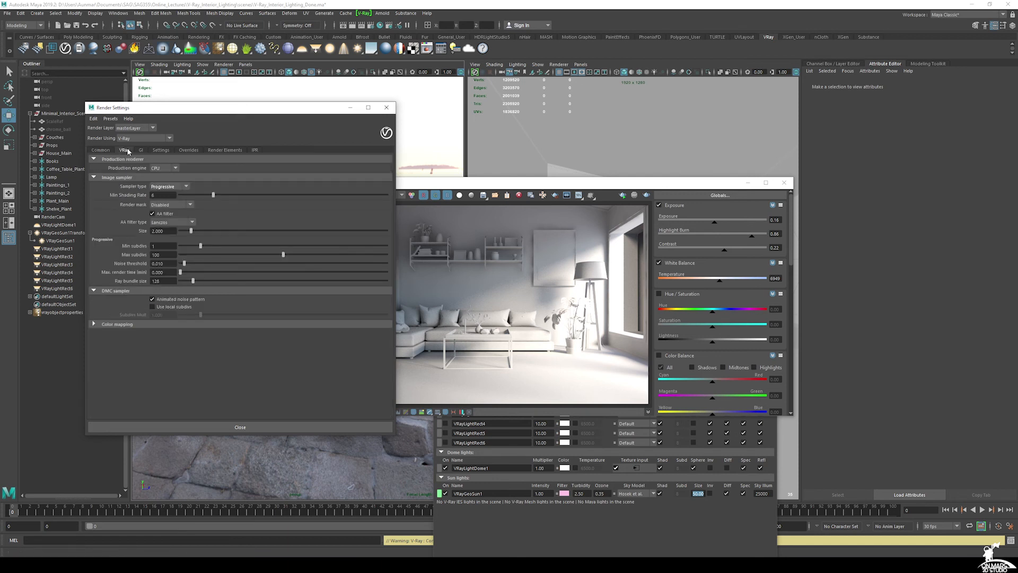
left_click(170, 187)
left_click(173, 195)
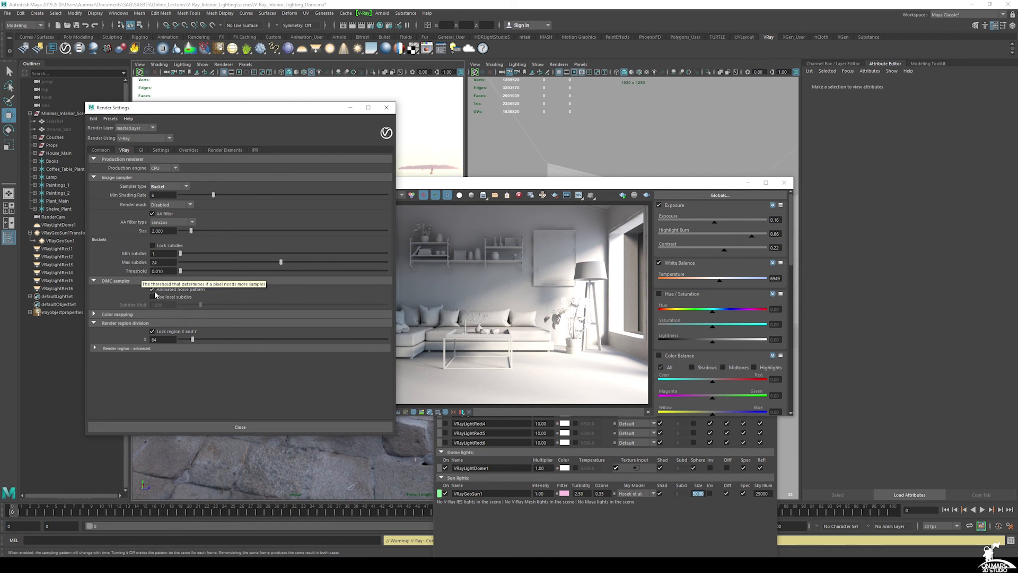
double_click(157, 339)
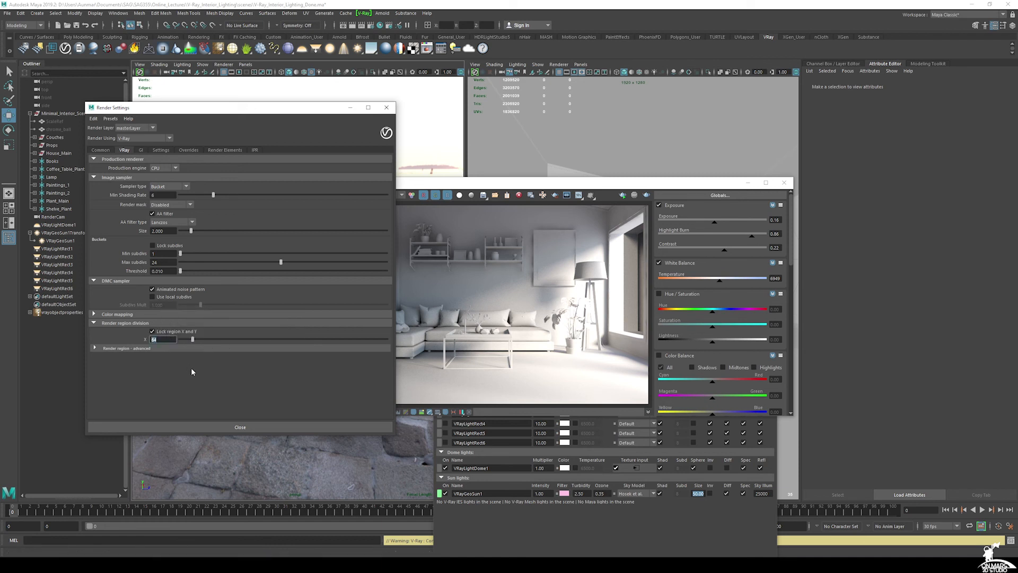
type("24")
key("Return")
left_click(533, 239)
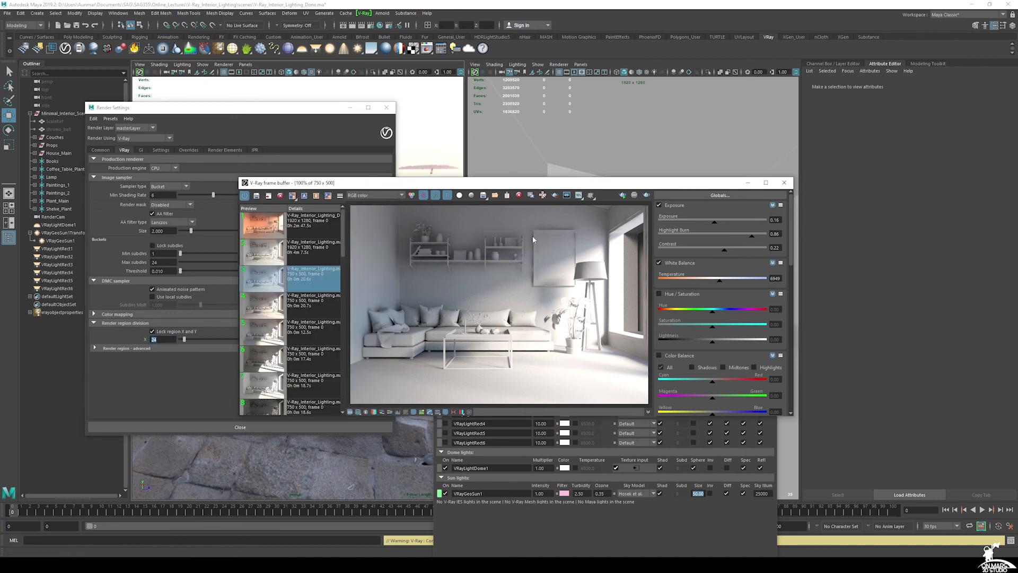
left_click(159, 380)
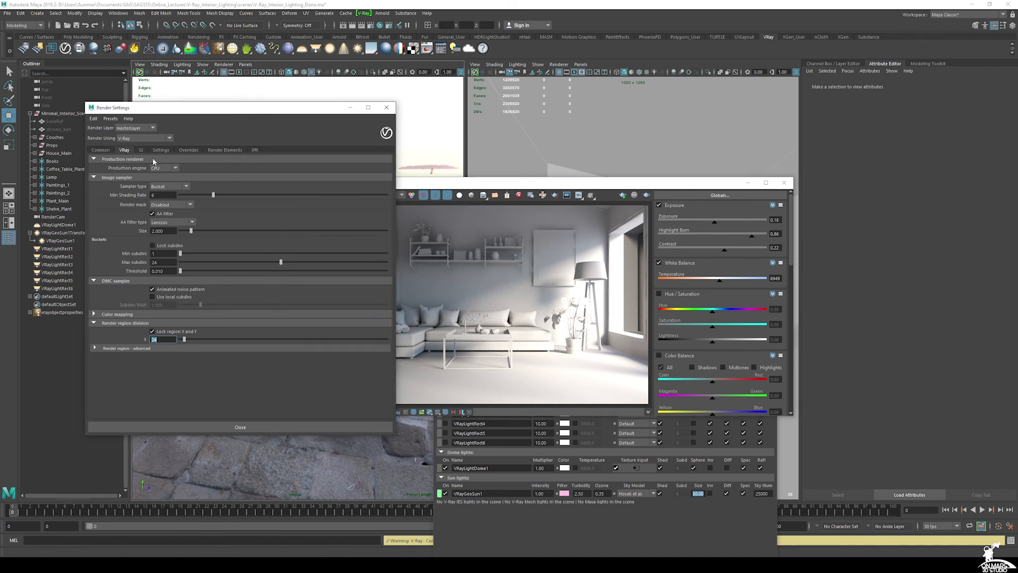
Set the GI irradiance map preset to High and the light cache subdivs to 1500.
left_click(141, 150)
scroll(122, 214, "down", 3)
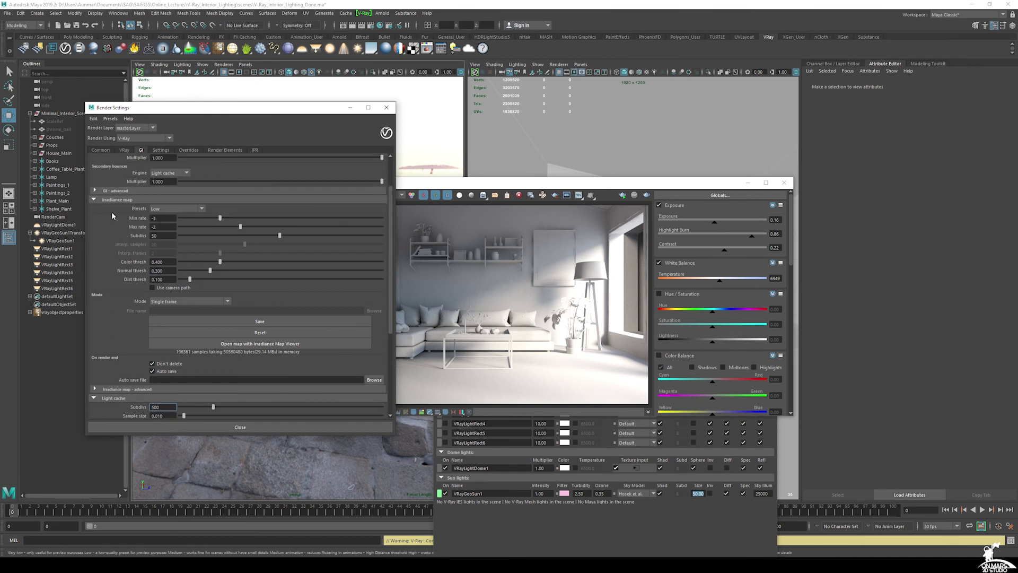
scroll(112, 213, "up", 3)
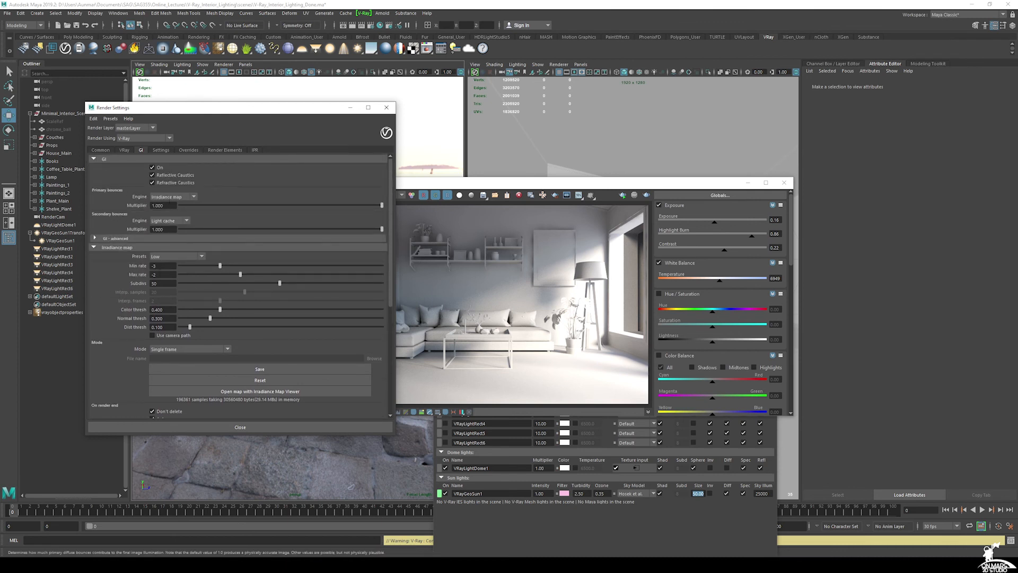
left_click(167, 258)
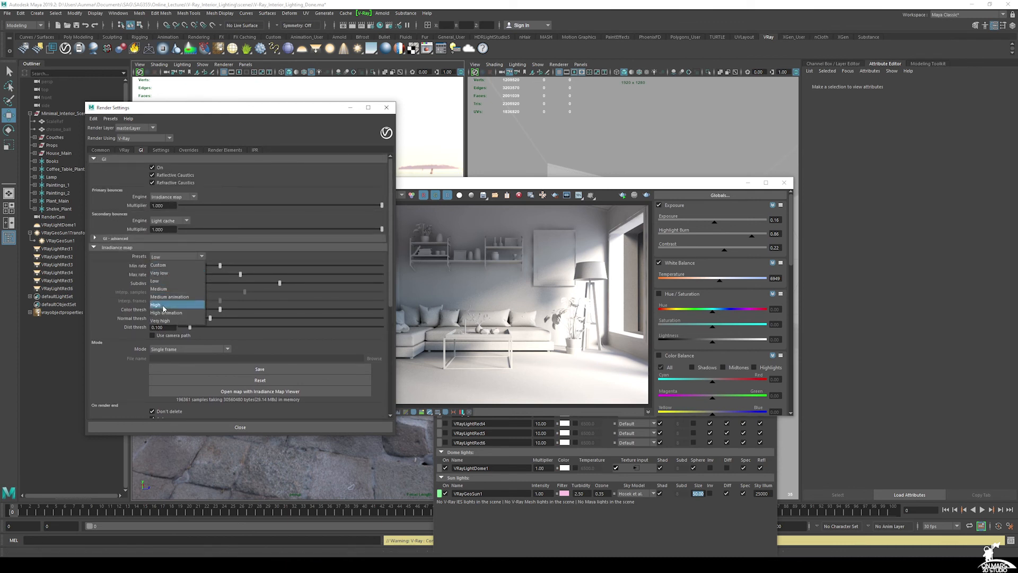
left_click(164, 305)
scroll(130, 303, "down", 6)
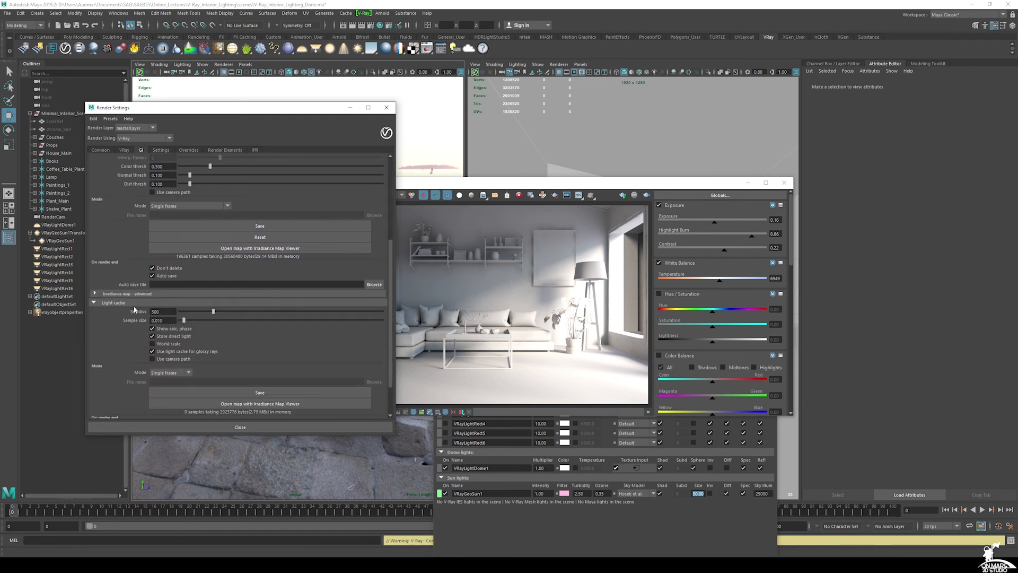
double_click(154, 311)
type("15")
scroll(119, 323, "up", 5)
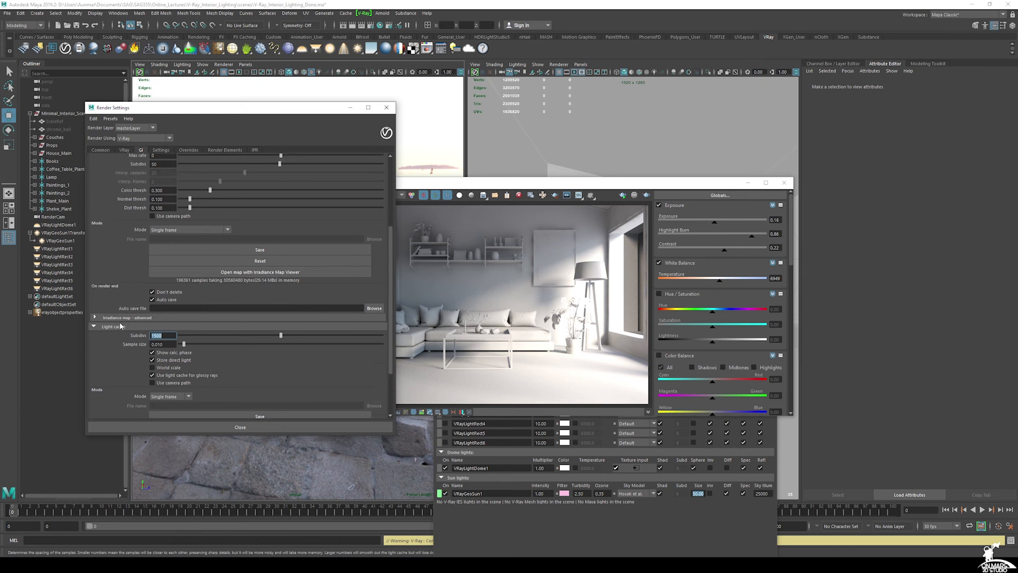
Add the Denoiser to the scene's render elements.
scroll(119, 322, "up", 1)
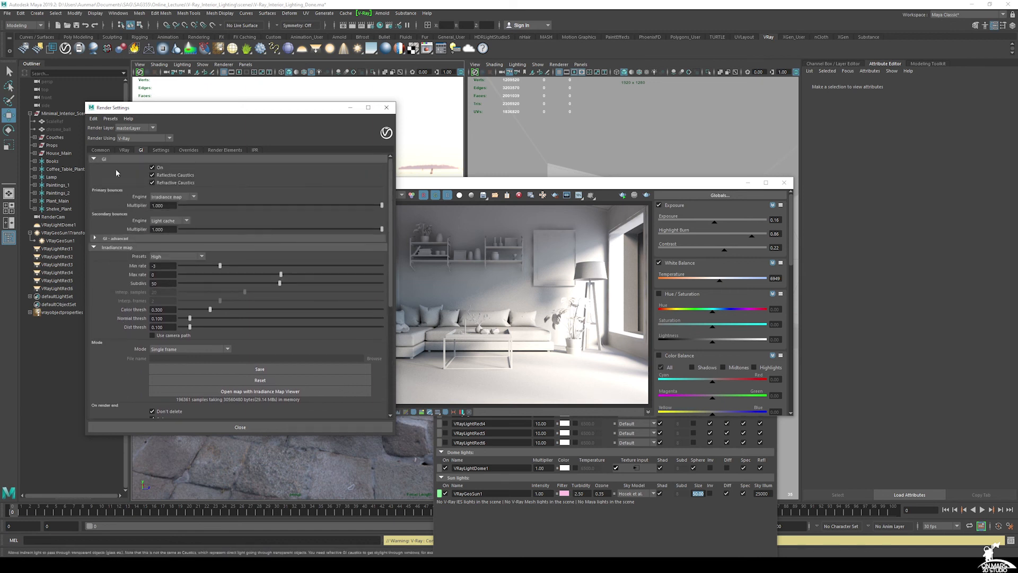
left_click(219, 151)
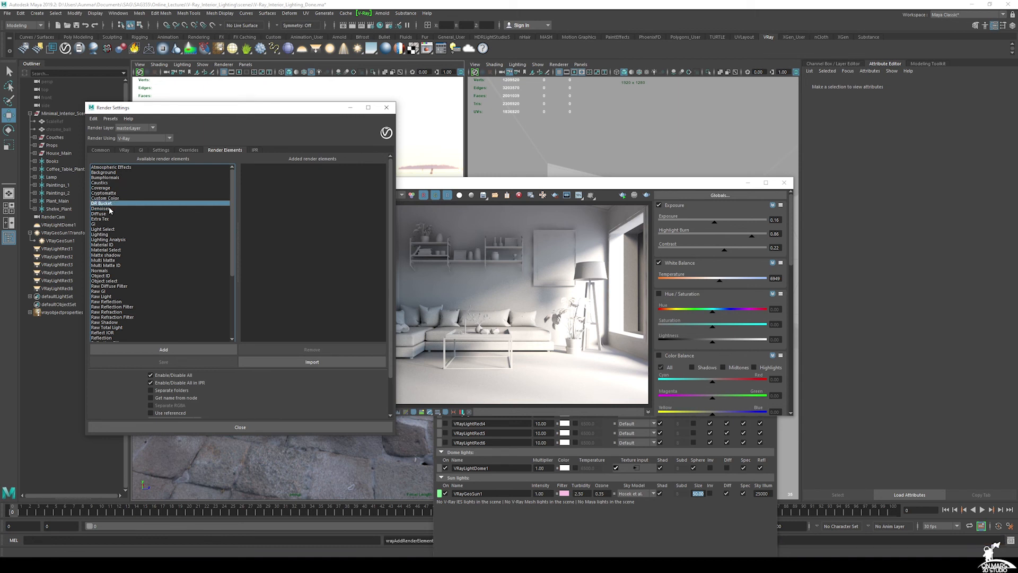
left_click(161, 351)
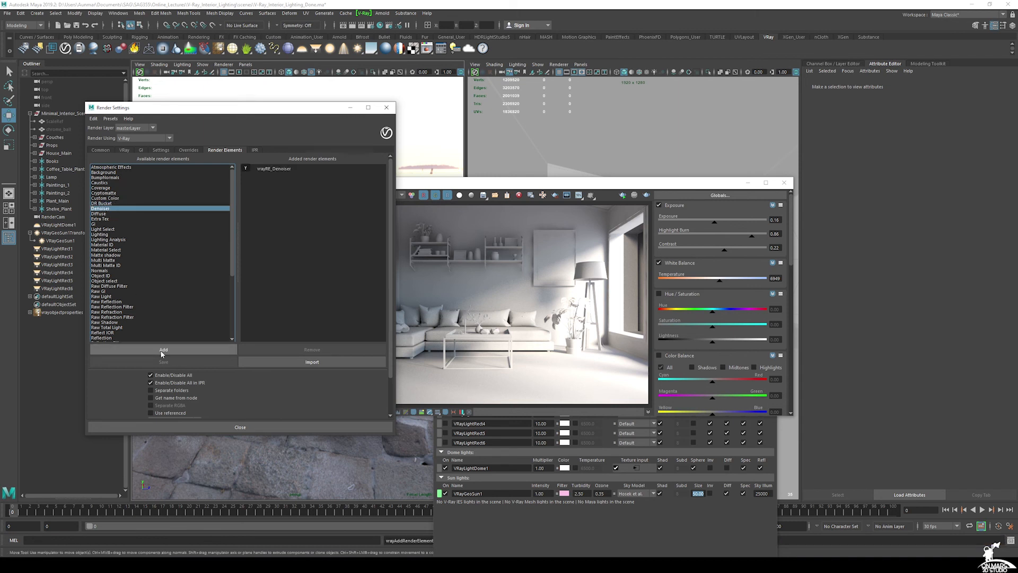
Load the gray 1920 x 1280 daylight render from history and set exposure to 0.68, highlight burn to 0.48 and white balance temperature to 7231.
left_click(499, 260)
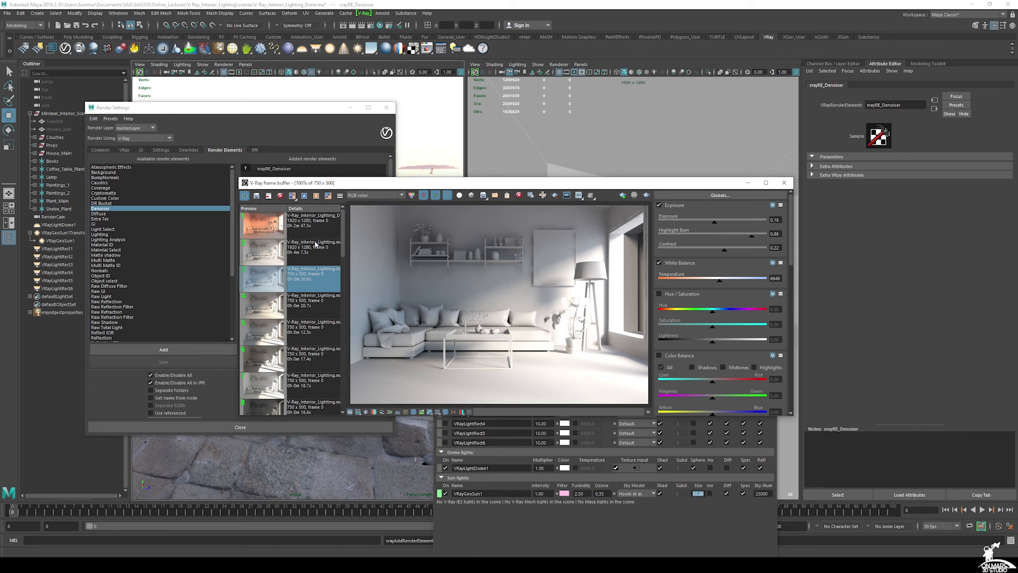
left_click(295, 254)
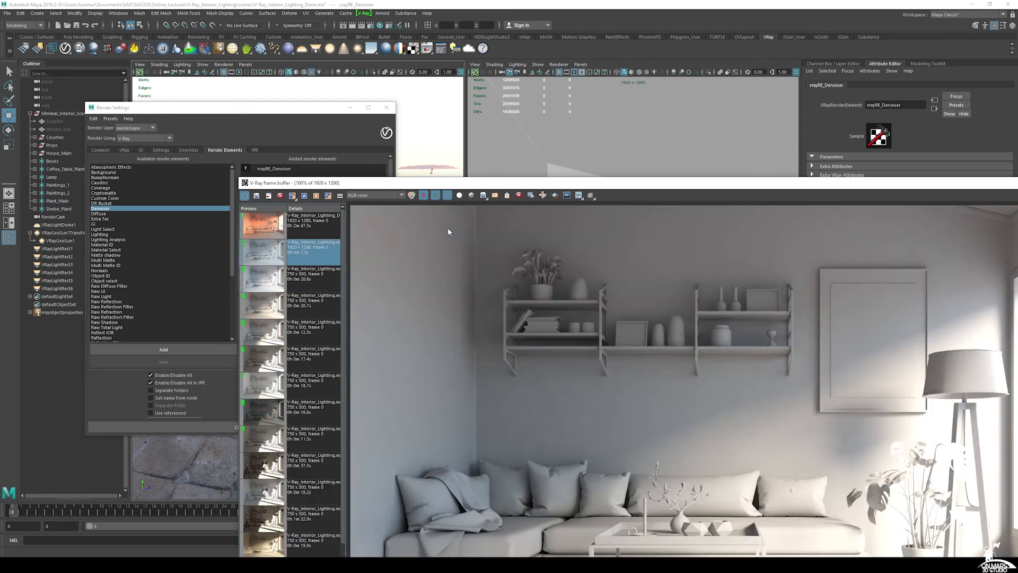
left_click_drag(504, 185, 269, 33)
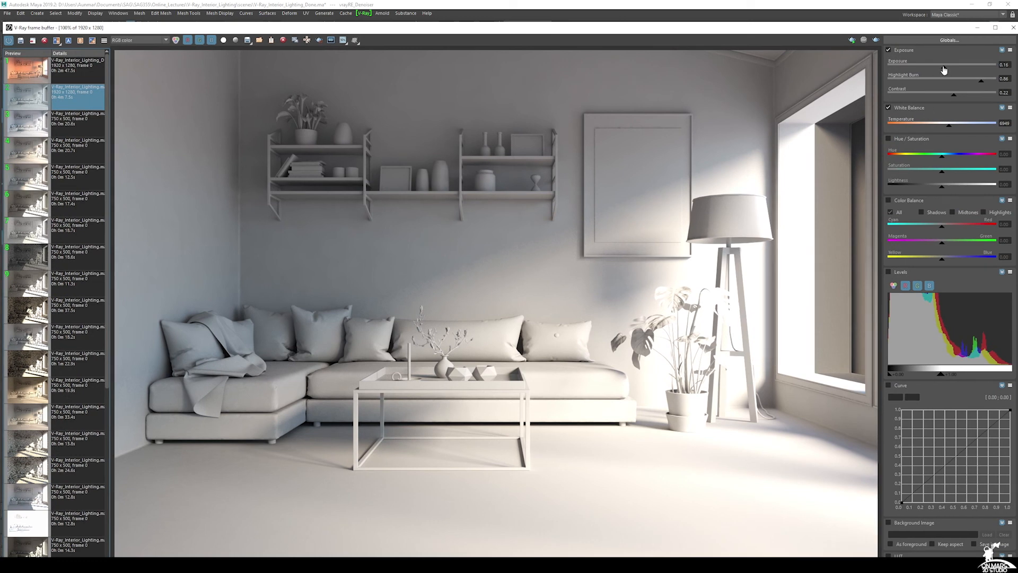
mouse_move(944, 70)
left_mouse_down()
mouse_move(969, 84)
mouse_move(944, 84)
mouse_move(948, 72)
mouse_move(945, 84)
mouse_move(957, 84)
mouse_move(929, 83)
mouse_move(952, 83)
mouse_move(940, 85)
left_mouse_up()
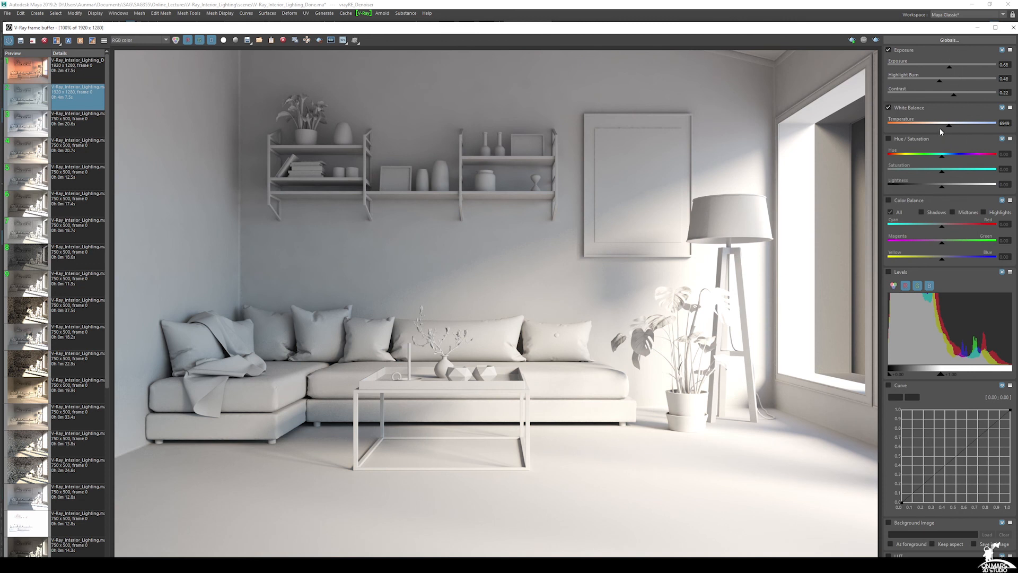
mouse_move(951, 130)
left_mouse_down()
mouse_move(975, 131)
mouse_move(920, 131)
mouse_move(953, 128)
left_mouse_up()
Load the orange sunset render from history and set exposure to 0.02, highlight burn to 0.88 and white balance temperature to 4462.
left_click(67, 73)
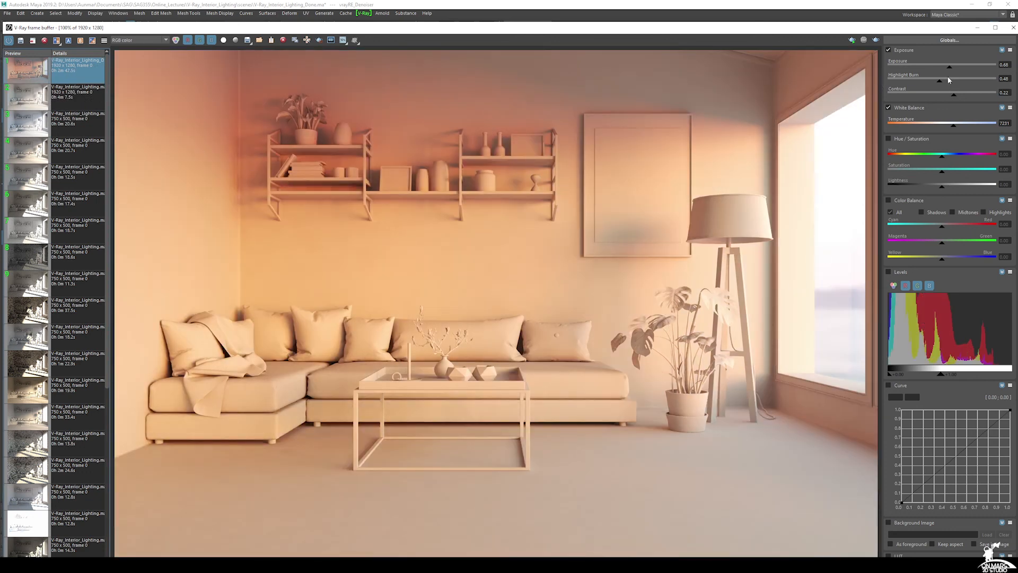
mouse_move(949, 68)
left_mouse_down()
mouse_move(957, 70)
mouse_move(945, 73)
left_mouse_up()
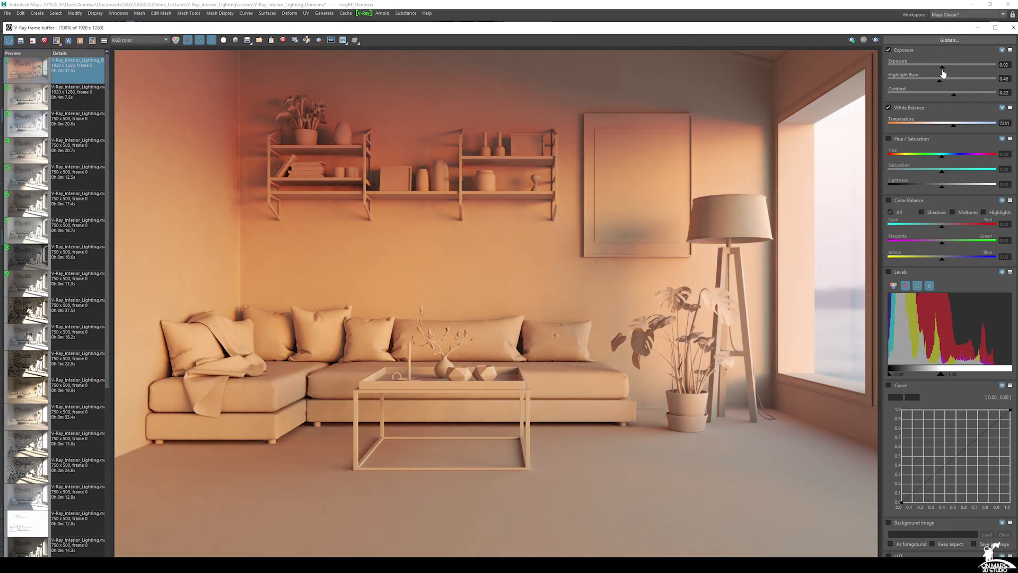
mouse_move(941, 79)
left_mouse_down()
mouse_move(996, 81)
mouse_move(983, 81)
left_mouse_up()
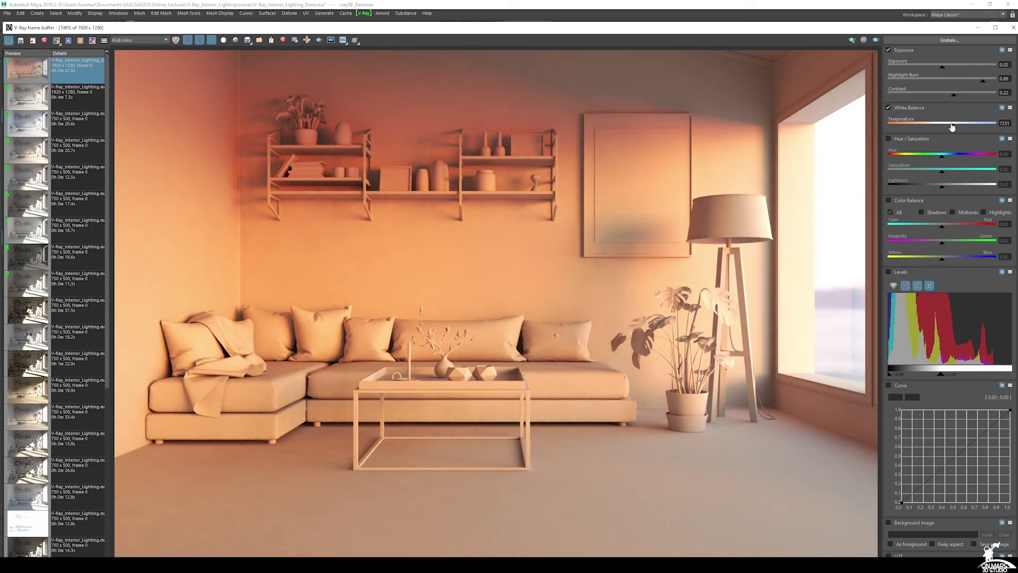
left_click_drag(954, 128, 911, 130)
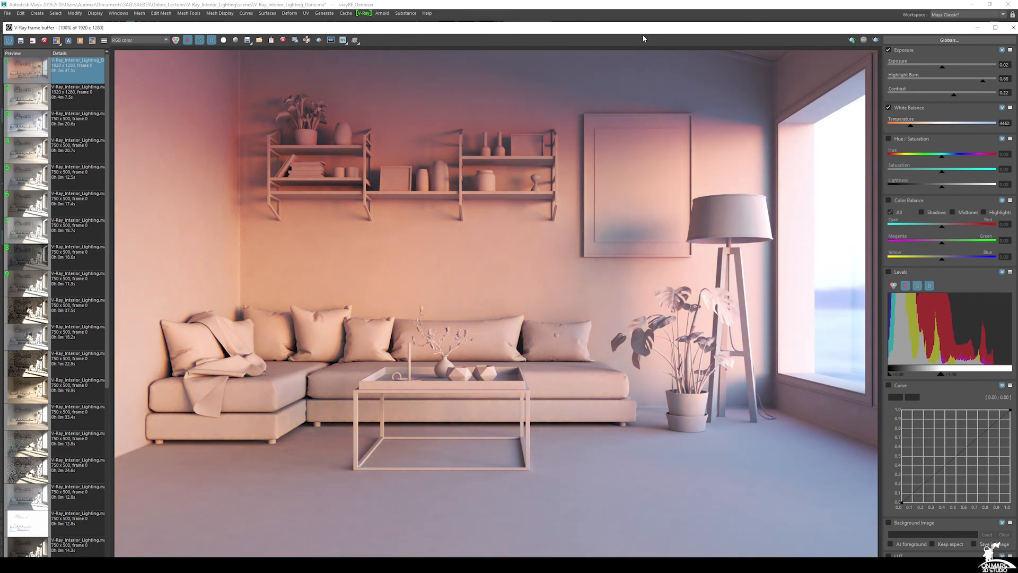
Reposition the frame buffer window and compare the daylight and sunset renders by switching between them in the history.
left_click_drag(648, 30, 662, 17)
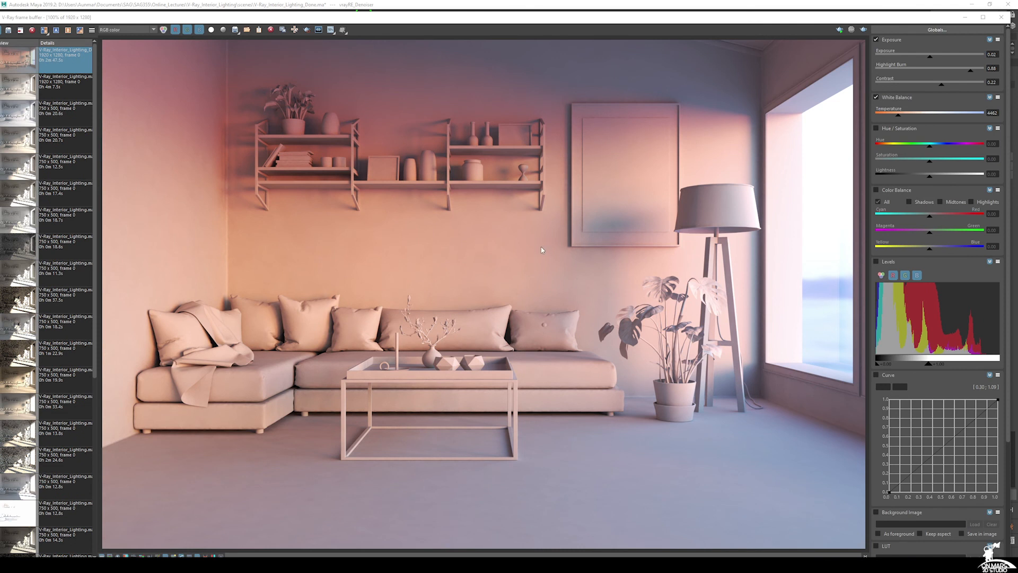
left_click(65, 85)
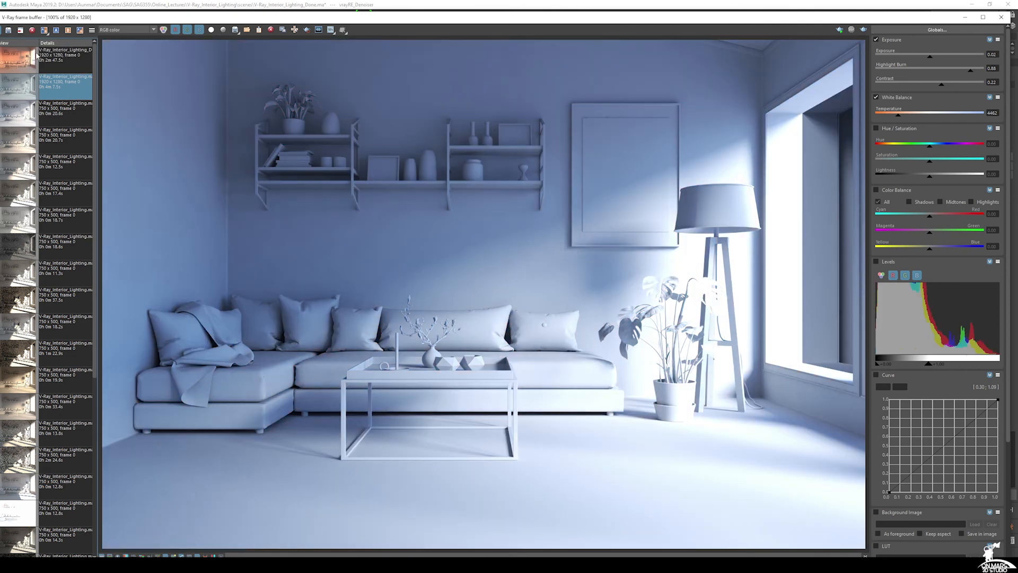
left_click(64, 54)
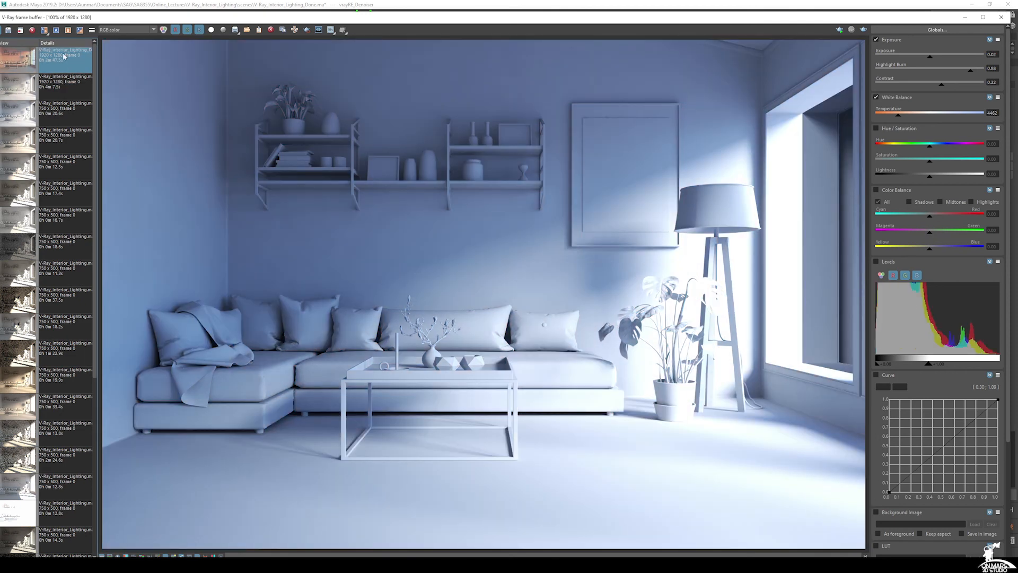